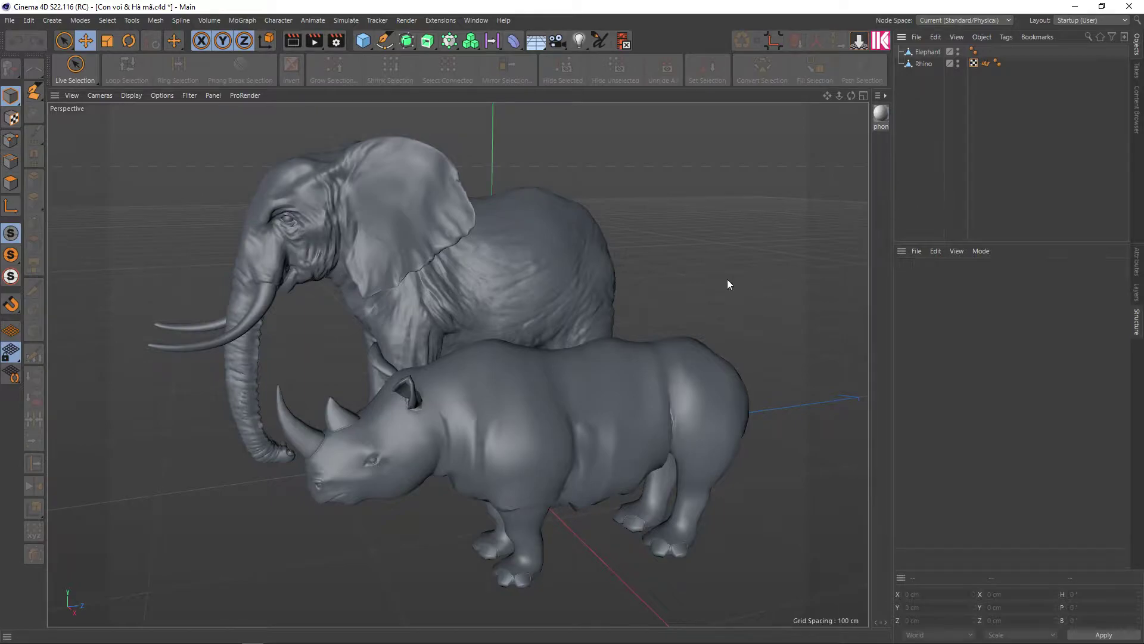
Step: Orbit and zoom the viewport for a closer look at the elephant and rhino
mouse_move(564, 322)
alt+mouse_down()
mouse_move(614, 322)
mouse_move(598, 330)
alt+mouse_up()
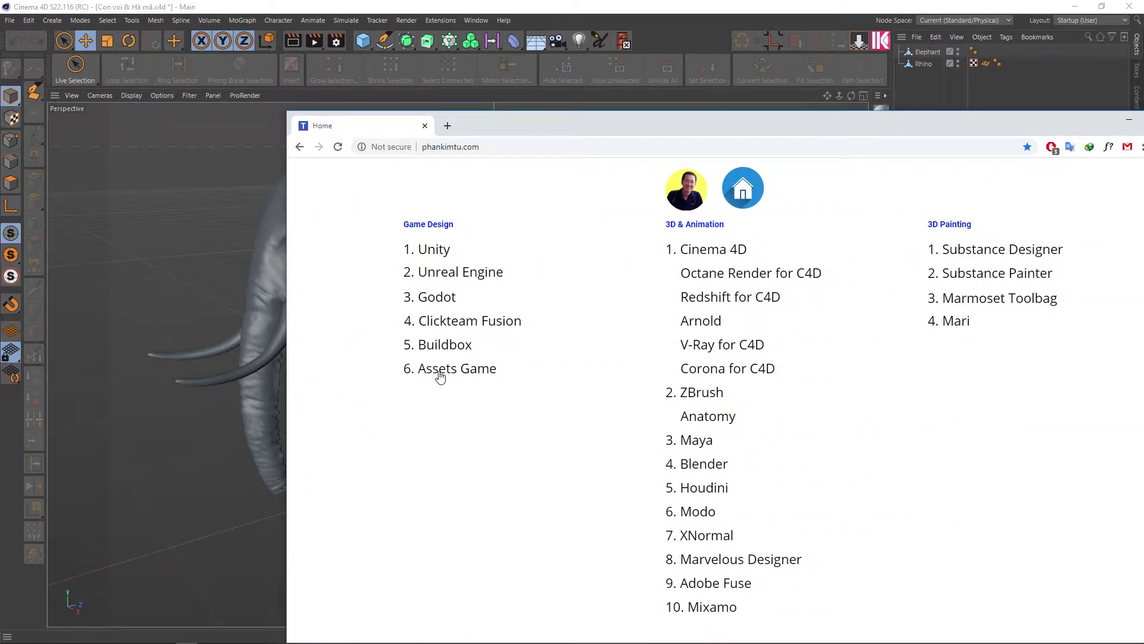
Step: Open the Assets Game page of free resource links, reposition the browser, and scroll through it
click(466, 375)
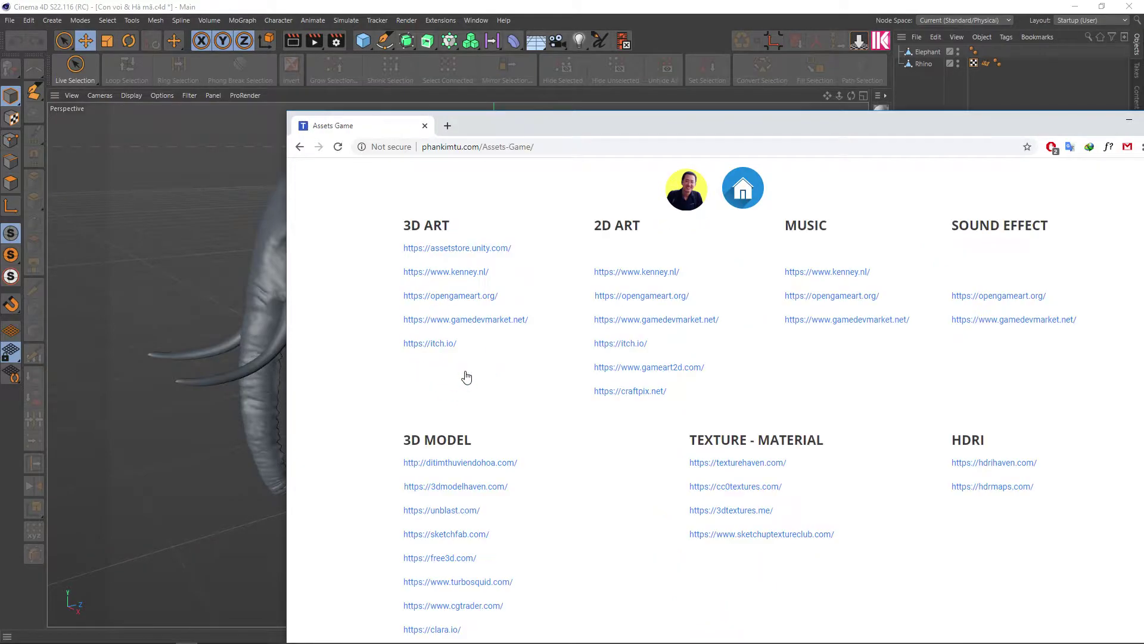
drag(640, 119, 593, 48)
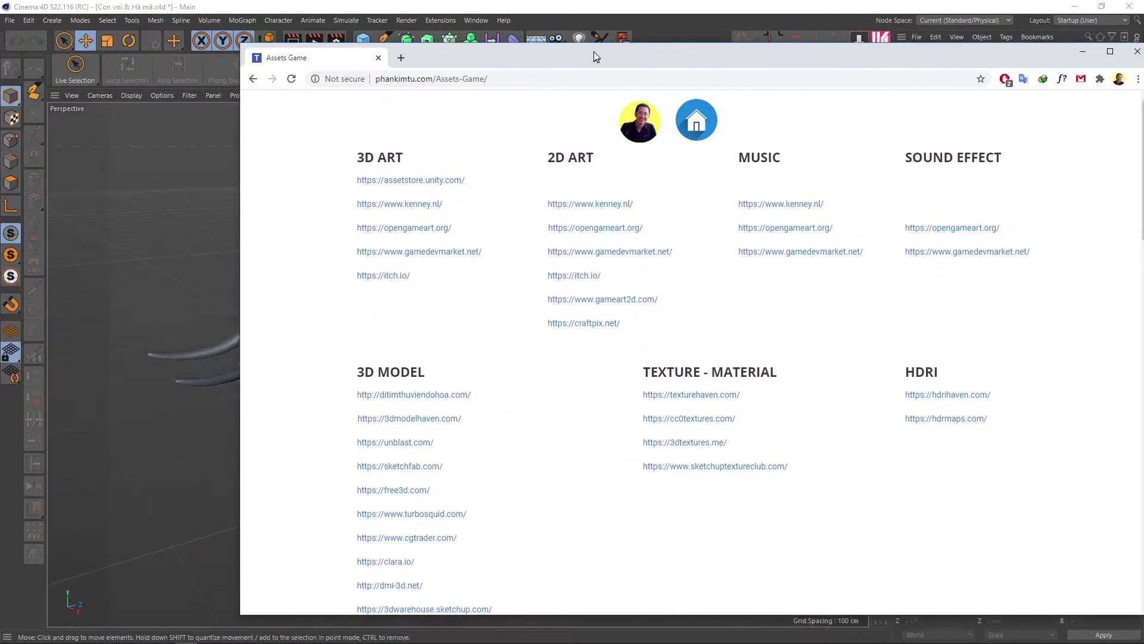
scroll(375, 351, down, 2)
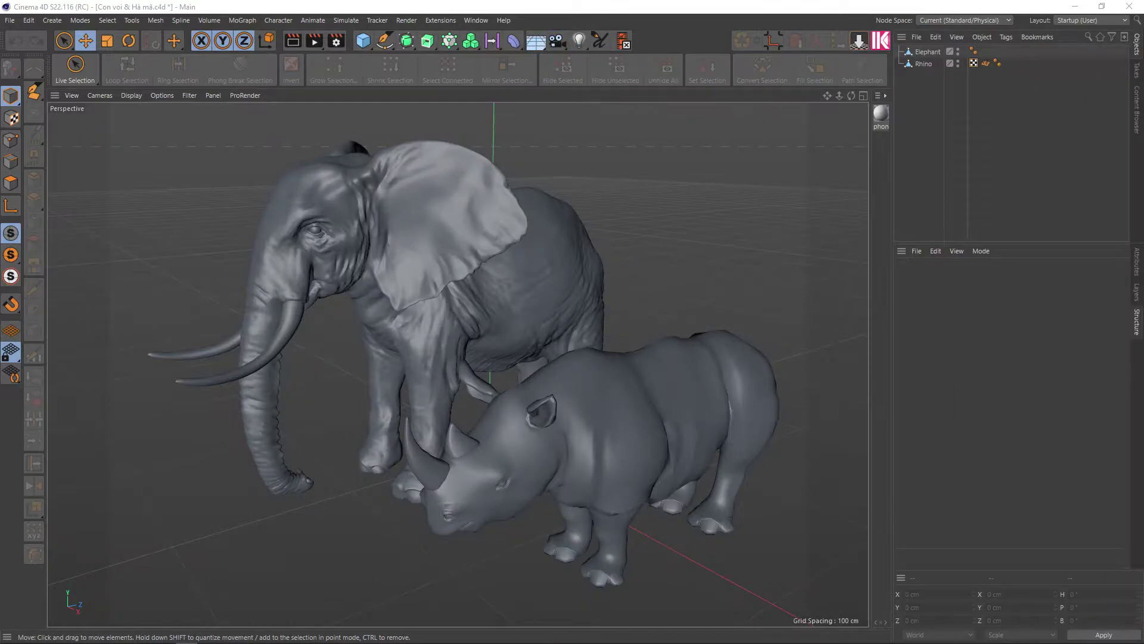
scroll(432, 338, up, 2)
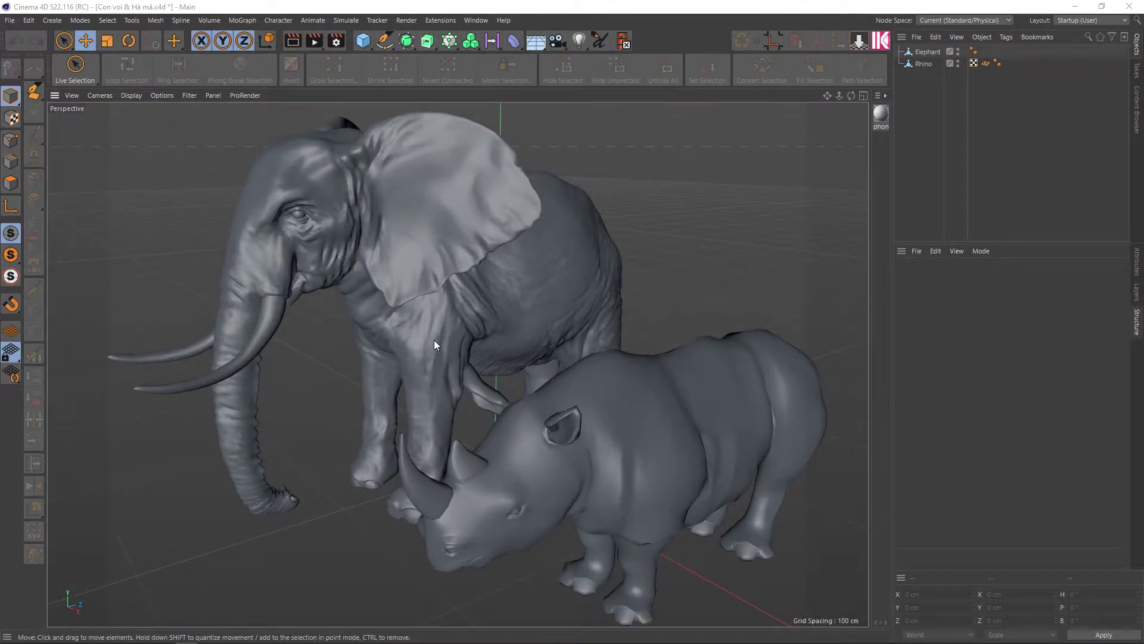
scroll(435, 344, down, 1)
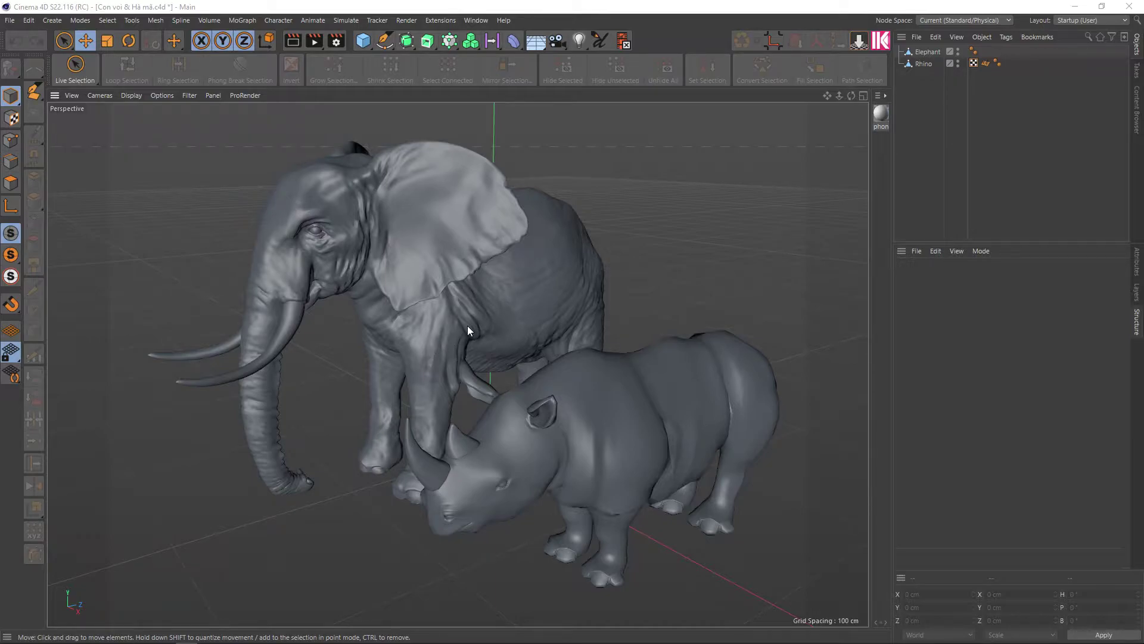
mouse_move(482, 312)
alt+mouse_down()
mouse_move(523, 282)
mouse_move(514, 298)
alt+mouse_up()
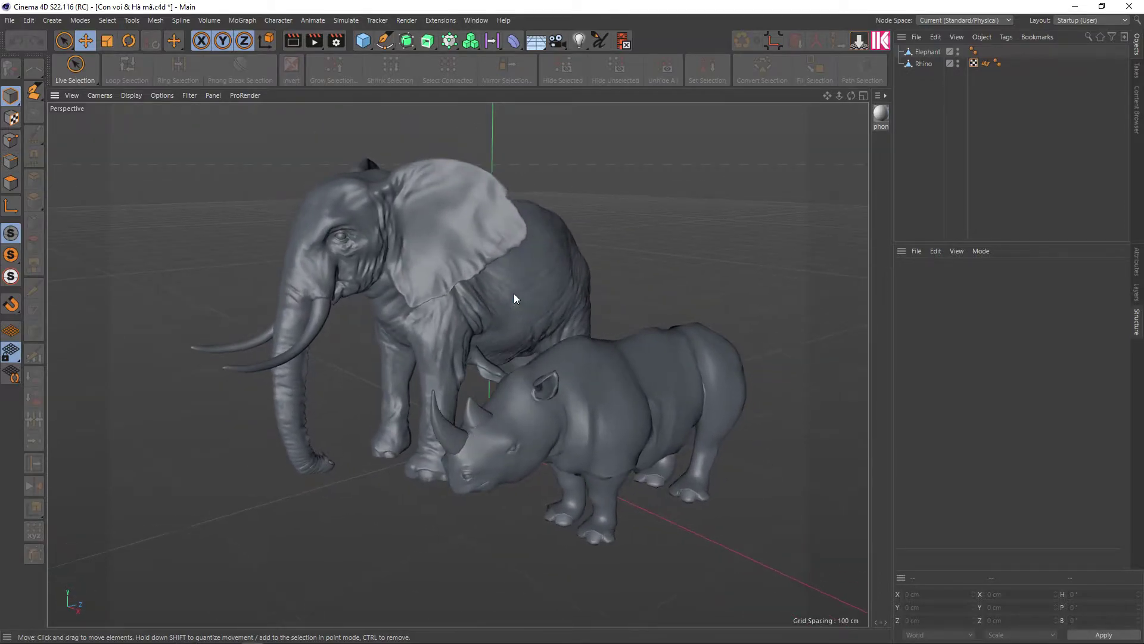
scroll(513, 296, up, 1)
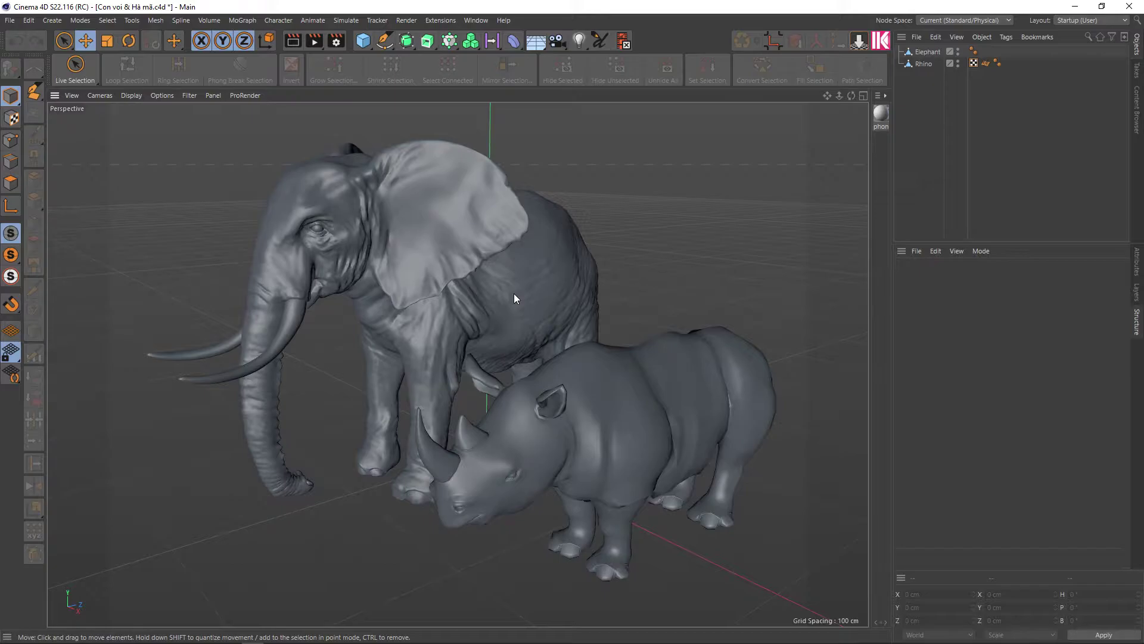
right_click(514, 293)
Step: Switch the viewport to Gouraud Shading (Lines) and orbit around the animals
click(501, 289)
scroll(501, 288, up, 1)
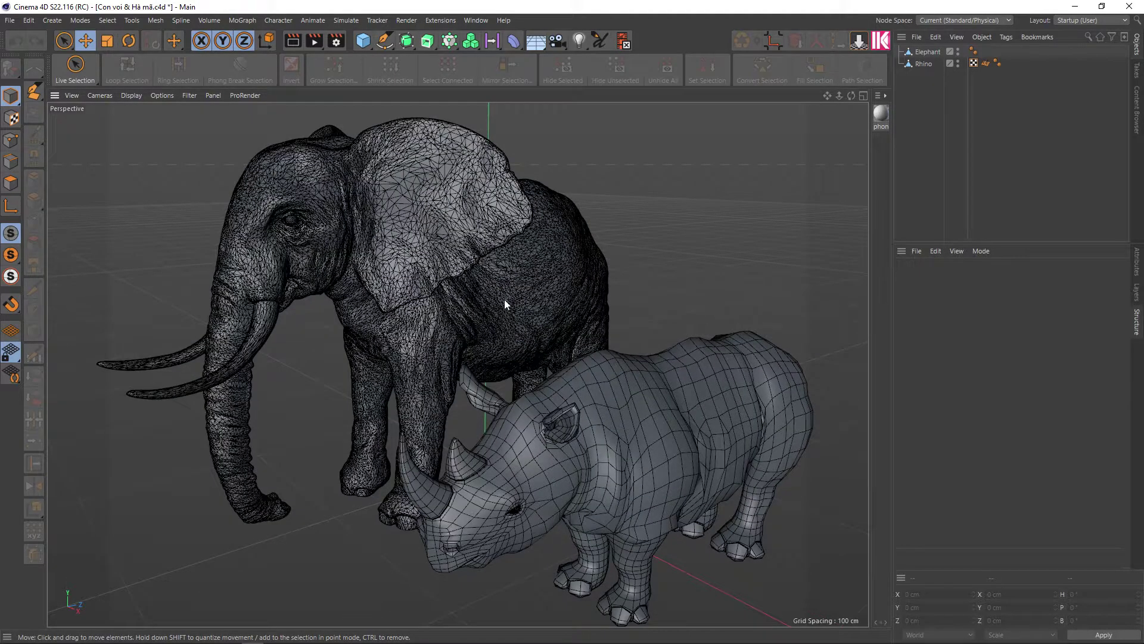
mouse_move(504, 299)
alt+mouse_down()
mouse_move(506, 310)
mouse_move(498, 284)
mouse_move(539, 293)
mouse_move(556, 326)
alt+mouse_up()
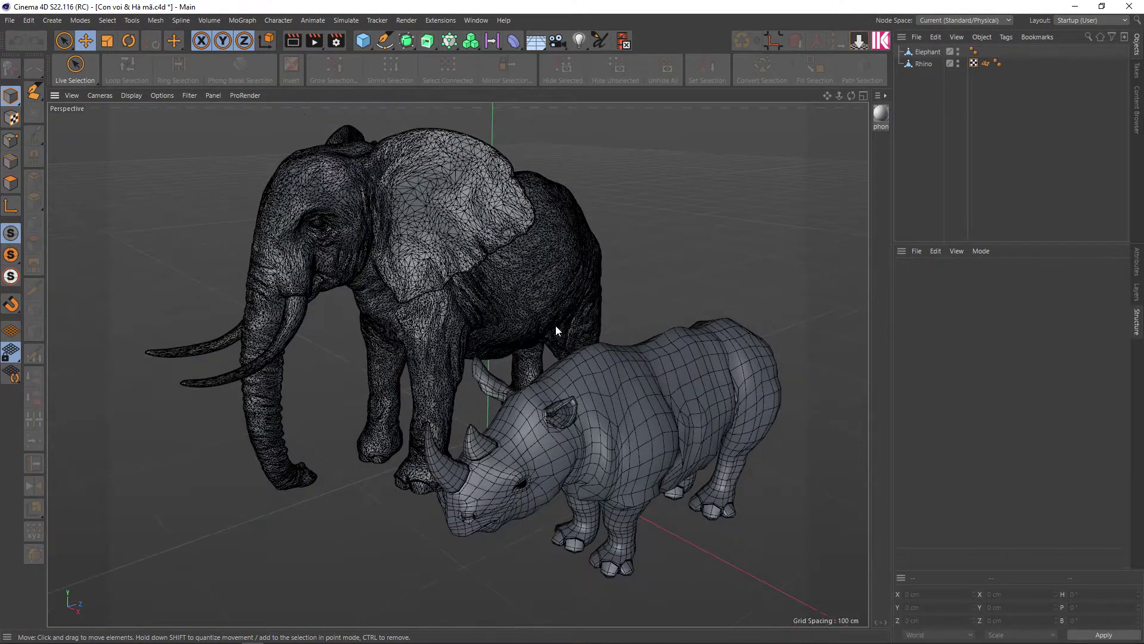
Step: Zoom in to compare the rhino's even quad grid with the elephant's dense triangles
scroll(554, 370, up, 1)
scroll(516, 325, up, 1)
scroll(497, 305, up, 1)
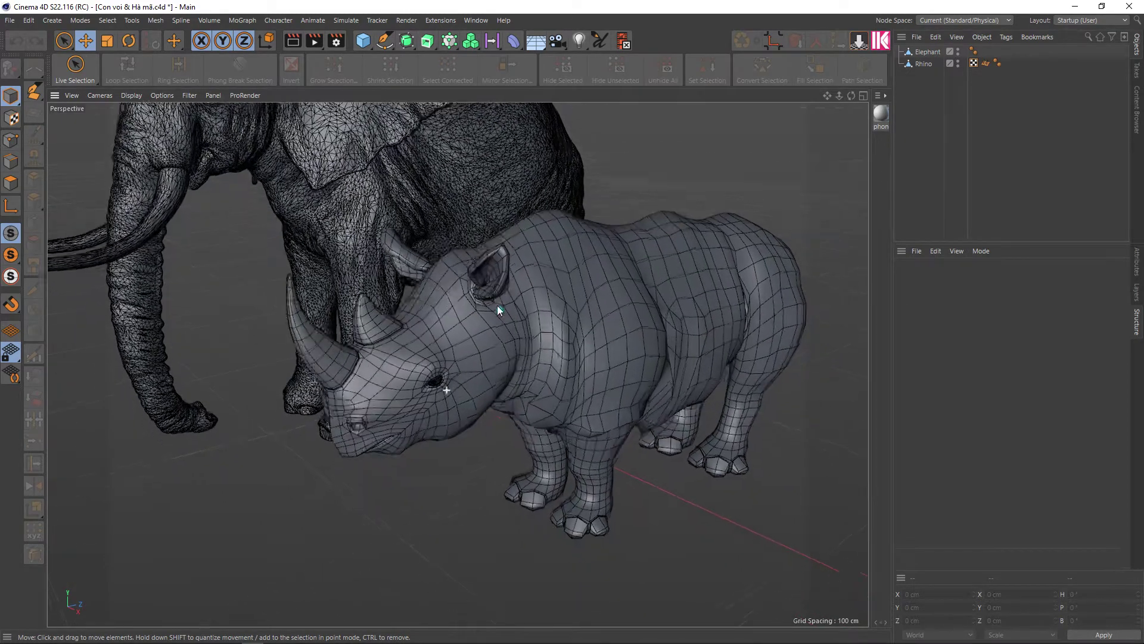
scroll(484, 303, up, 1)
scroll(423, 288, up, 1)
scroll(420, 288, up, 1)
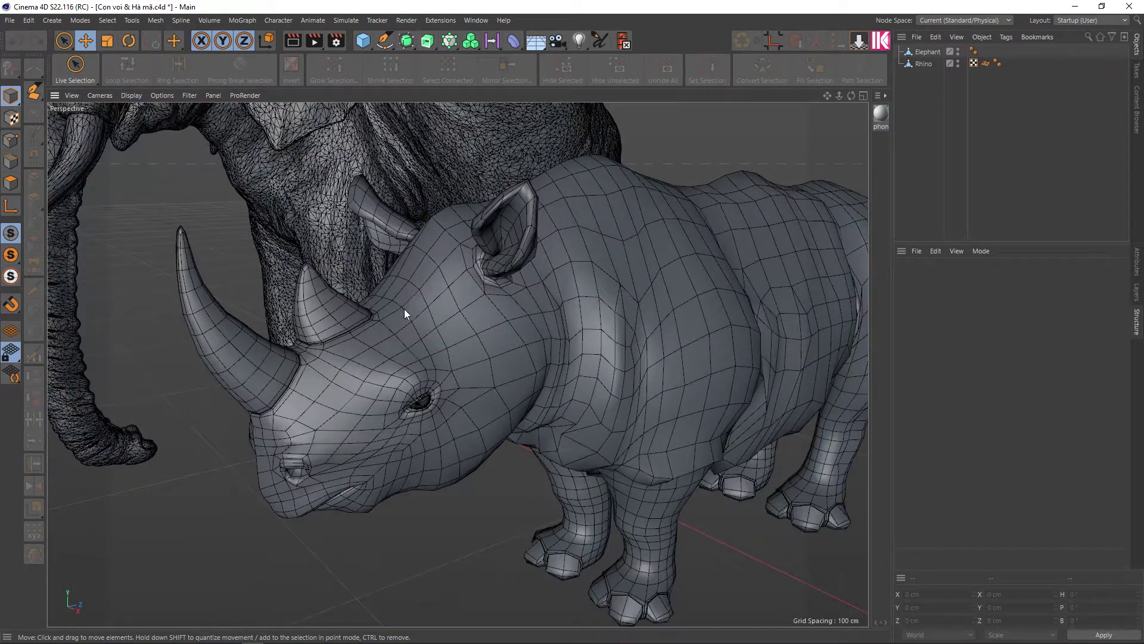
scroll(395, 315, up, 1)
scroll(391, 317, up, 1)
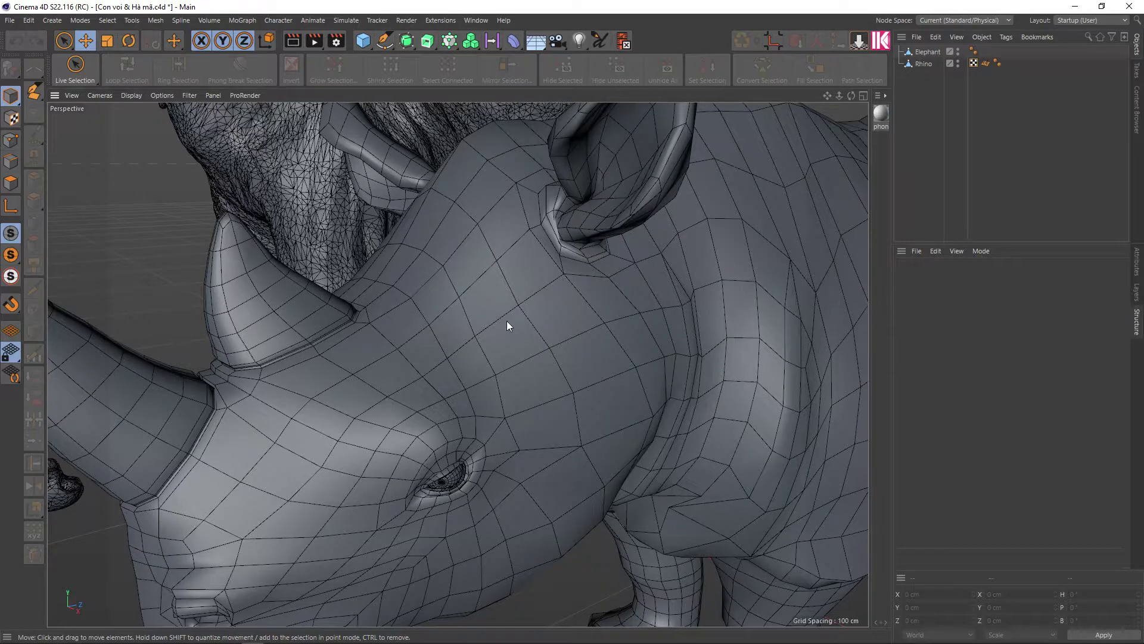
scroll(499, 344, up, 1)
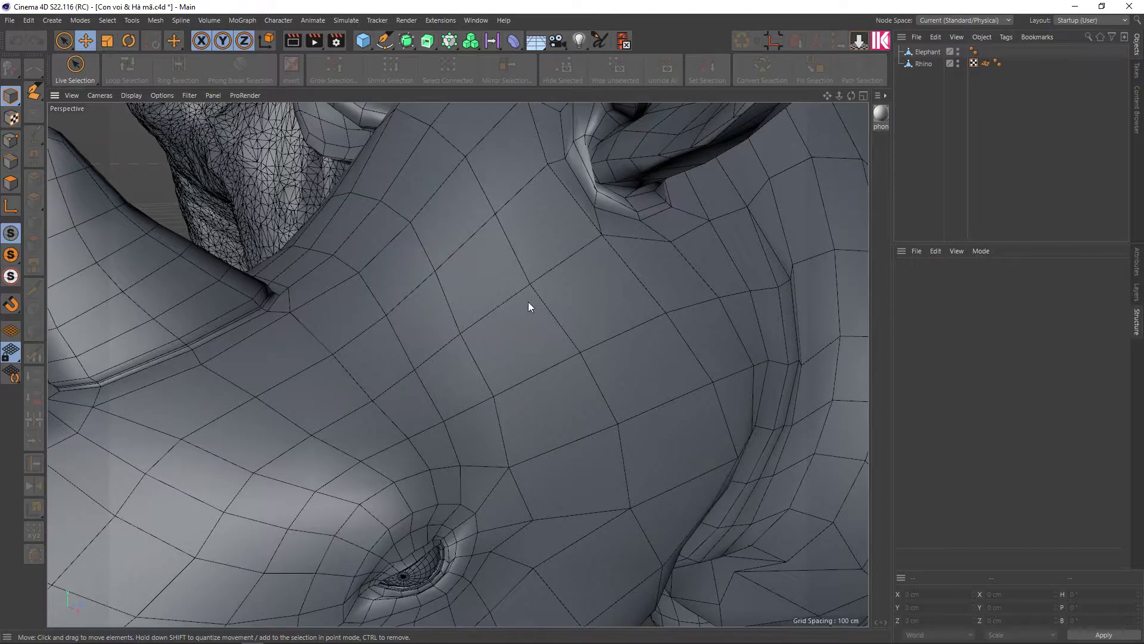
scroll(529, 301, down, 1)
scroll(532, 294, down, 2)
scroll(548, 297, down, 1)
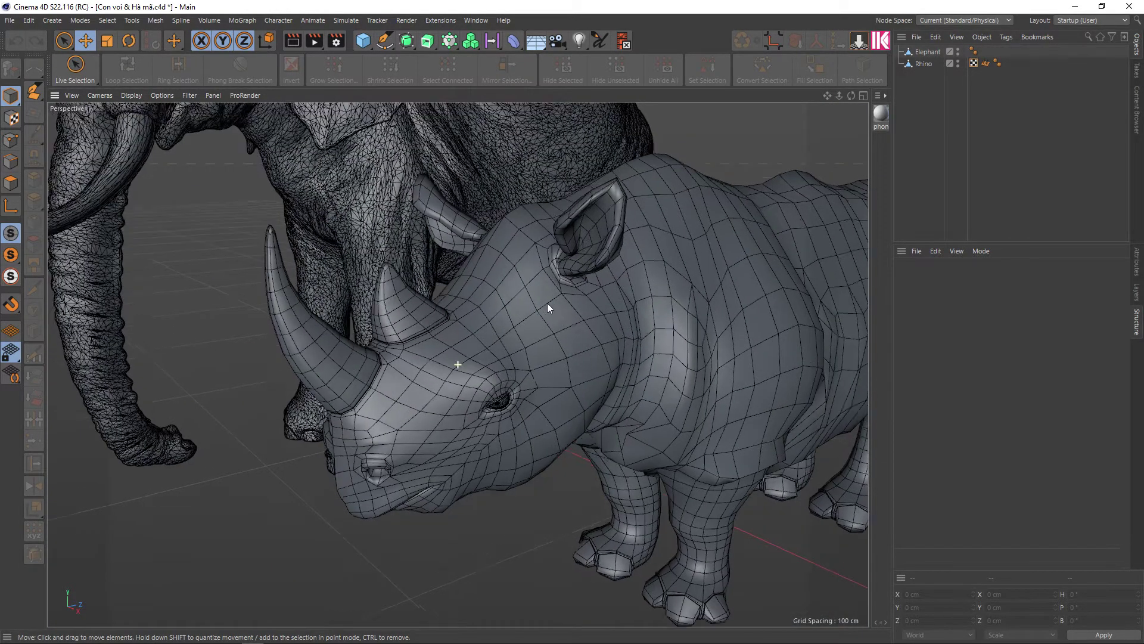
scroll(611, 445, down, 2)
scroll(403, 226, up, 1)
scroll(403, 229, up, 1)
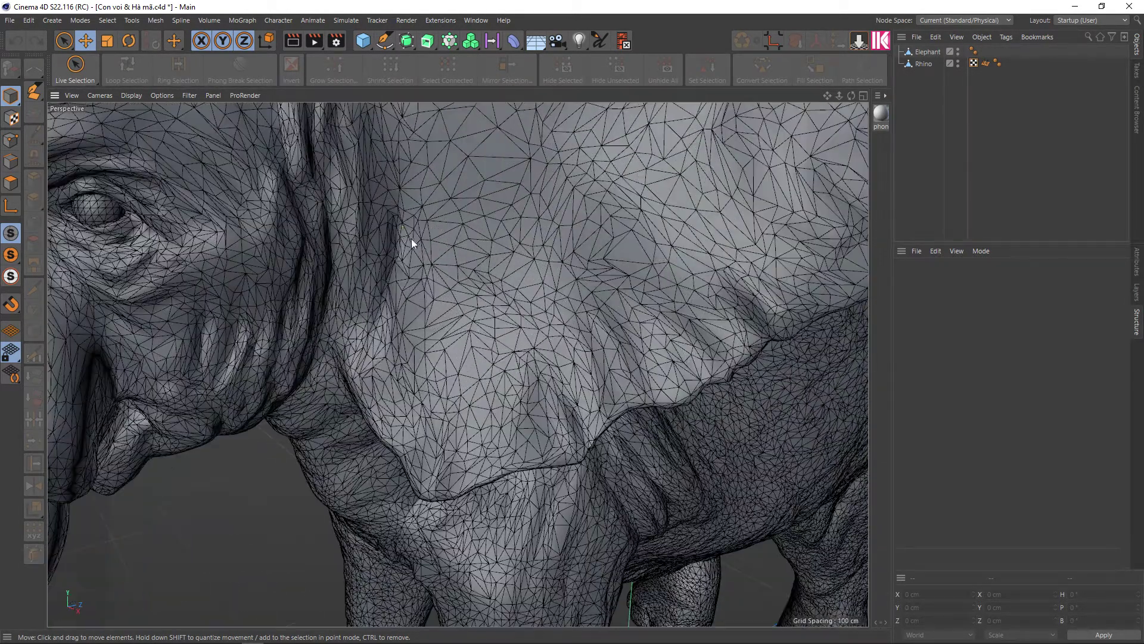
scroll(417, 241, up, 1)
scroll(444, 244, up, 1)
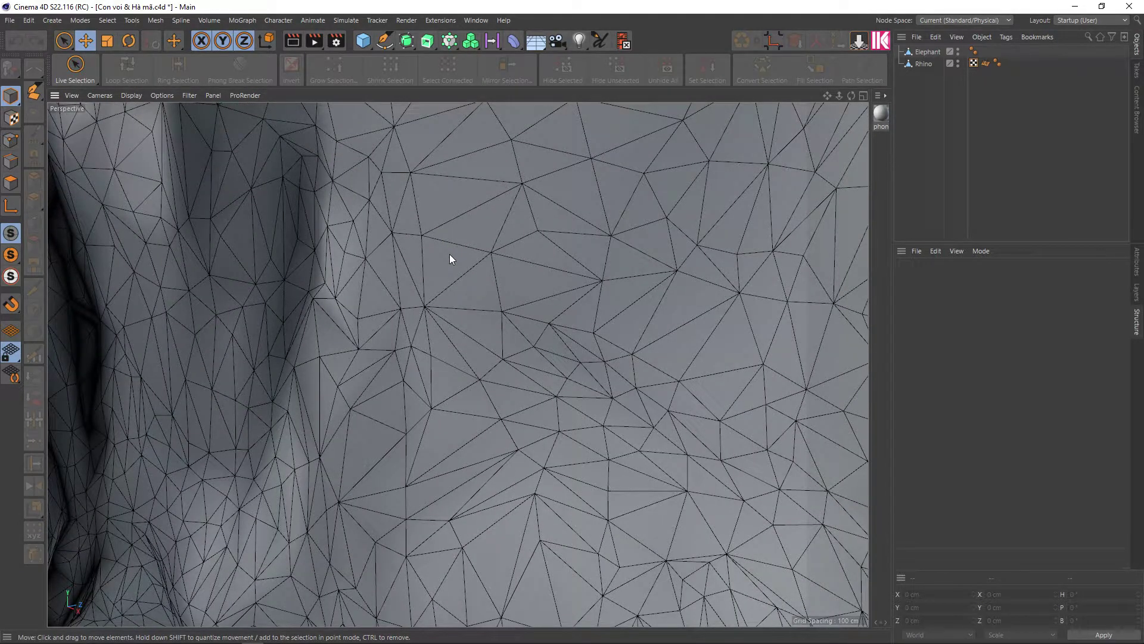
scroll(450, 257, down, 1)
scroll(450, 259, down, 1)
scroll(450, 260, down, 1)
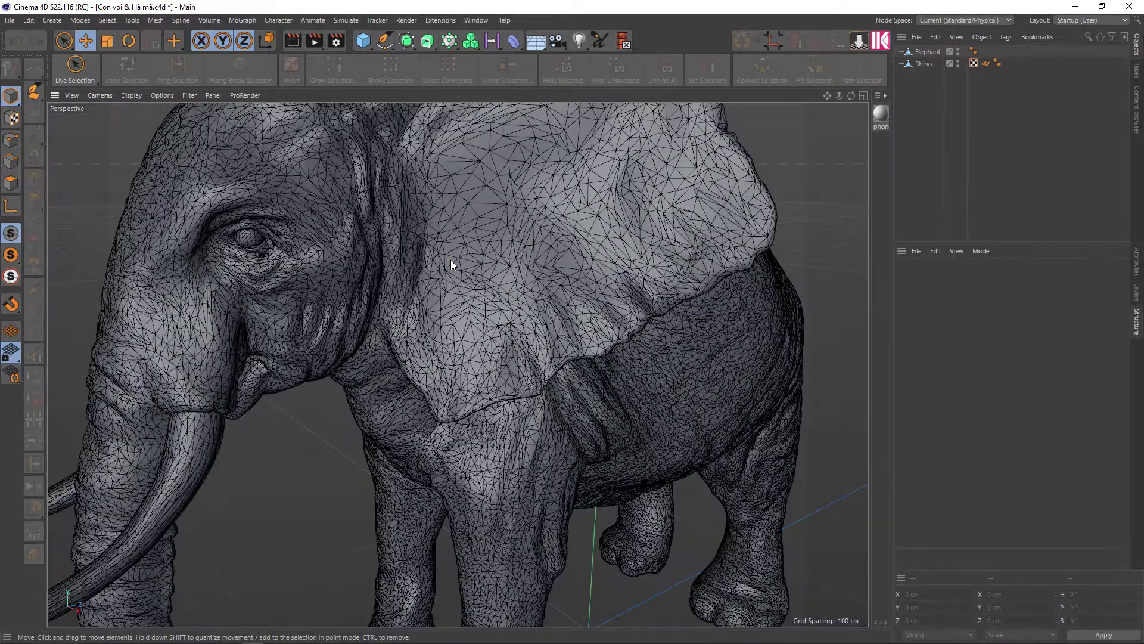
scroll(450, 260, down, 2)
scroll(463, 326, down, 1)
scroll(413, 288, up, 2)
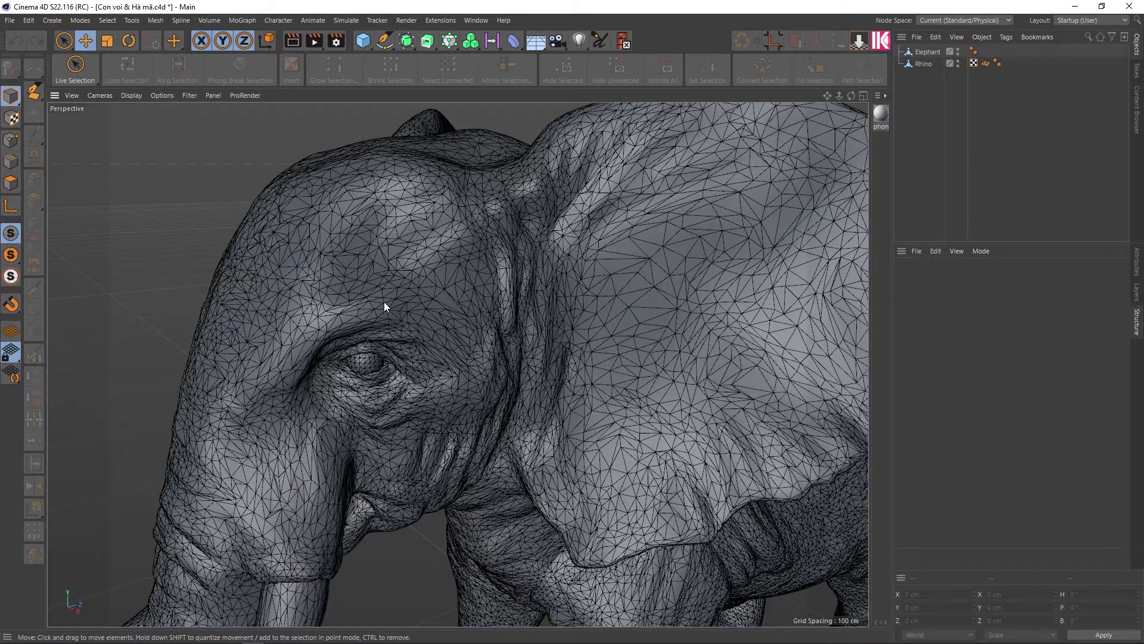
scroll(384, 302, up, 2)
scroll(383, 302, down, 2)
scroll(385, 302, down, 1)
scroll(422, 302, down, 1)
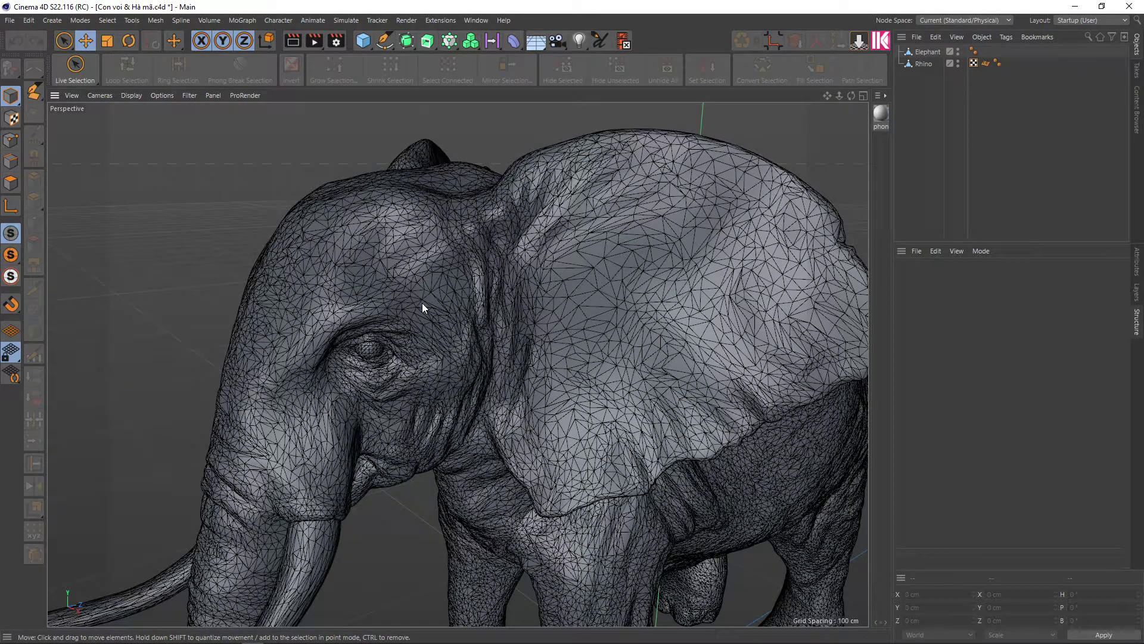
scroll(423, 304, down, 1)
scroll(443, 307, down, 1)
scroll(408, 288, up, 1)
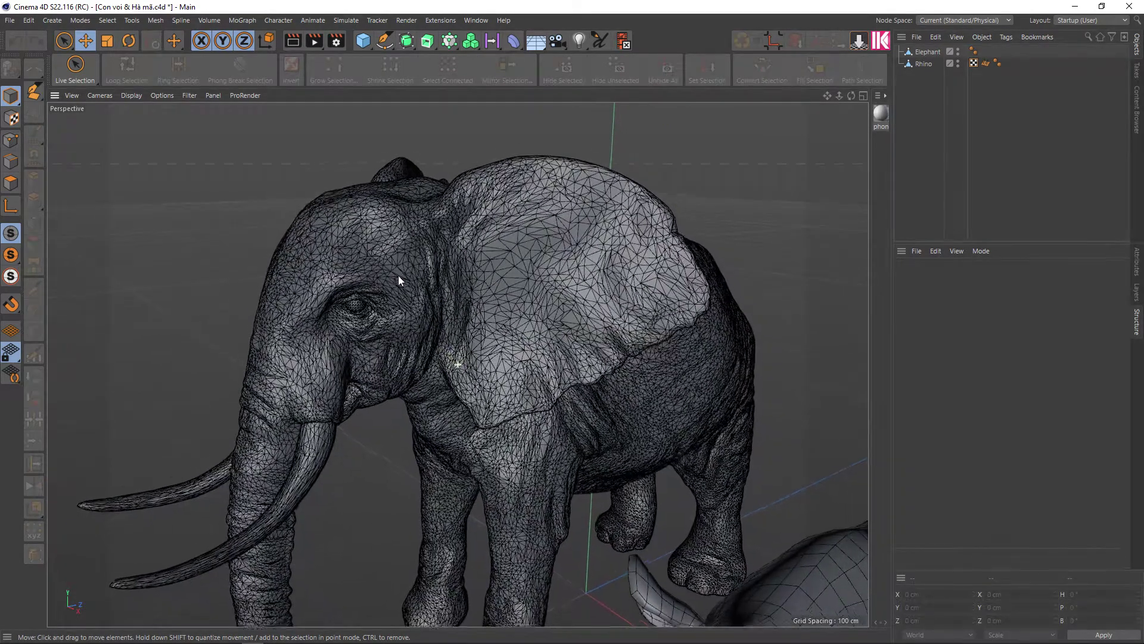
scroll(398, 276, up, 1)
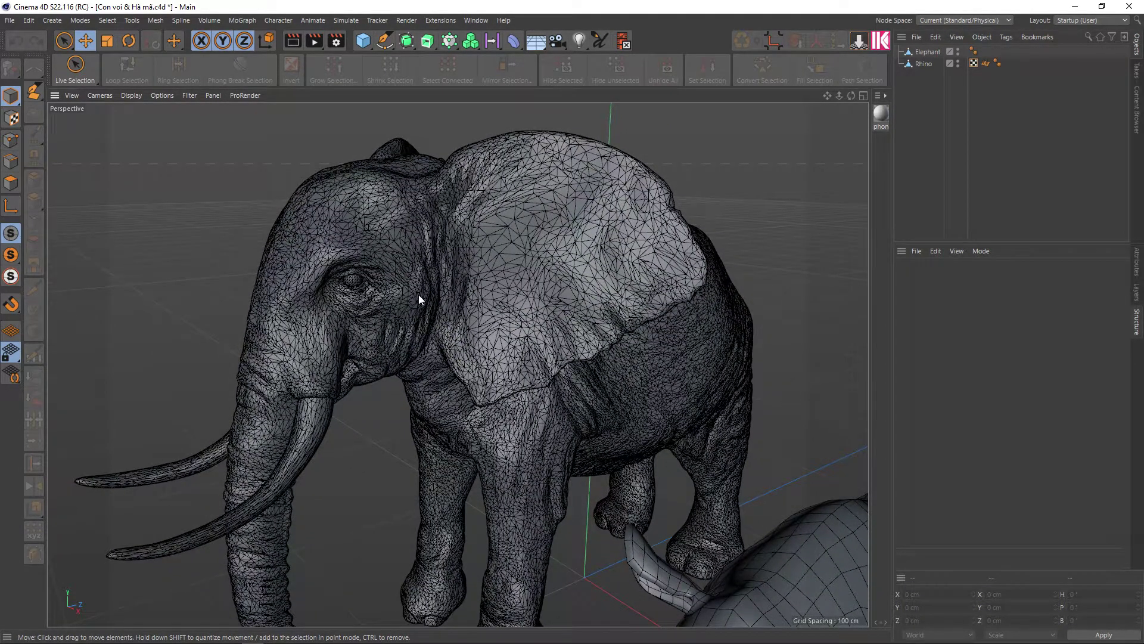
scroll(405, 265, up, 1)
scroll(401, 255, up, 1)
scroll(401, 260, up, 1)
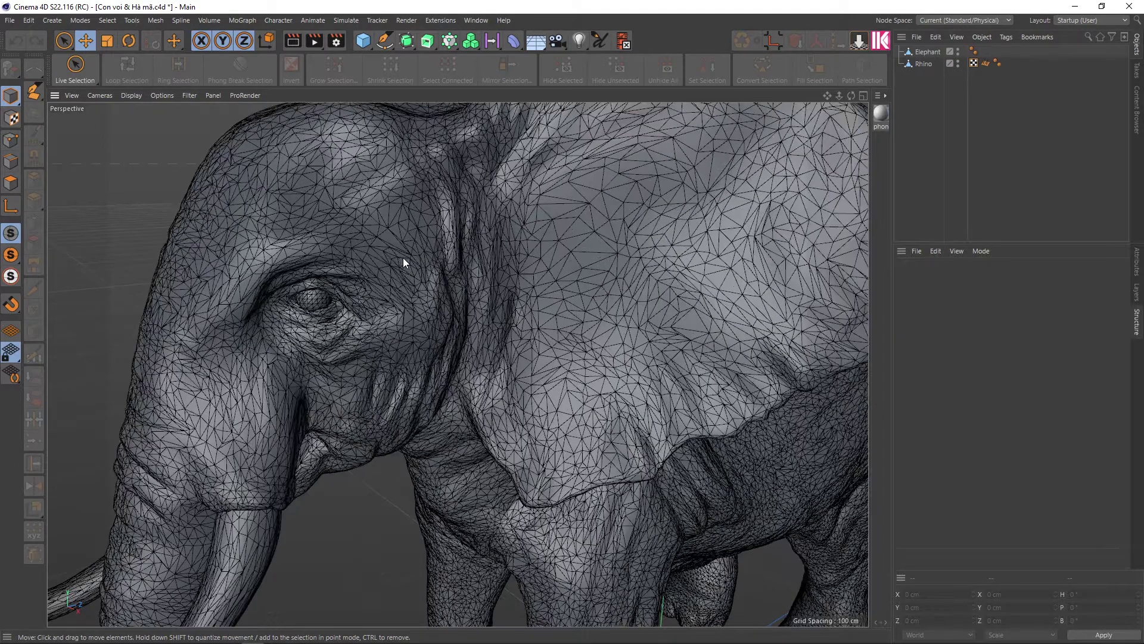
scroll(465, 269, up, 1)
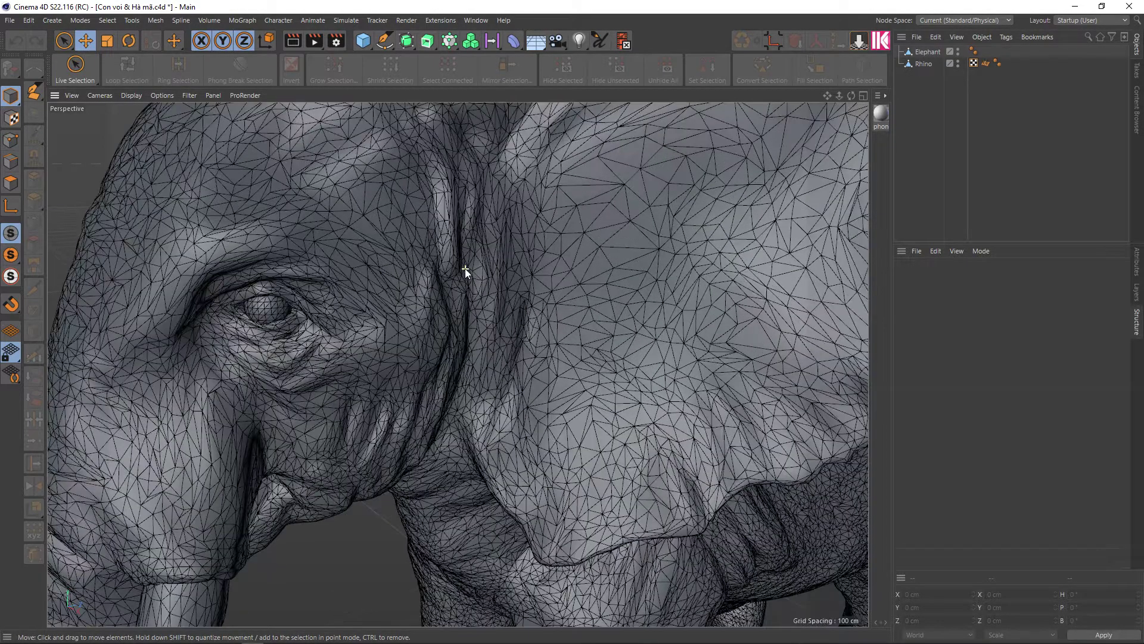
scroll(438, 278, up, 2)
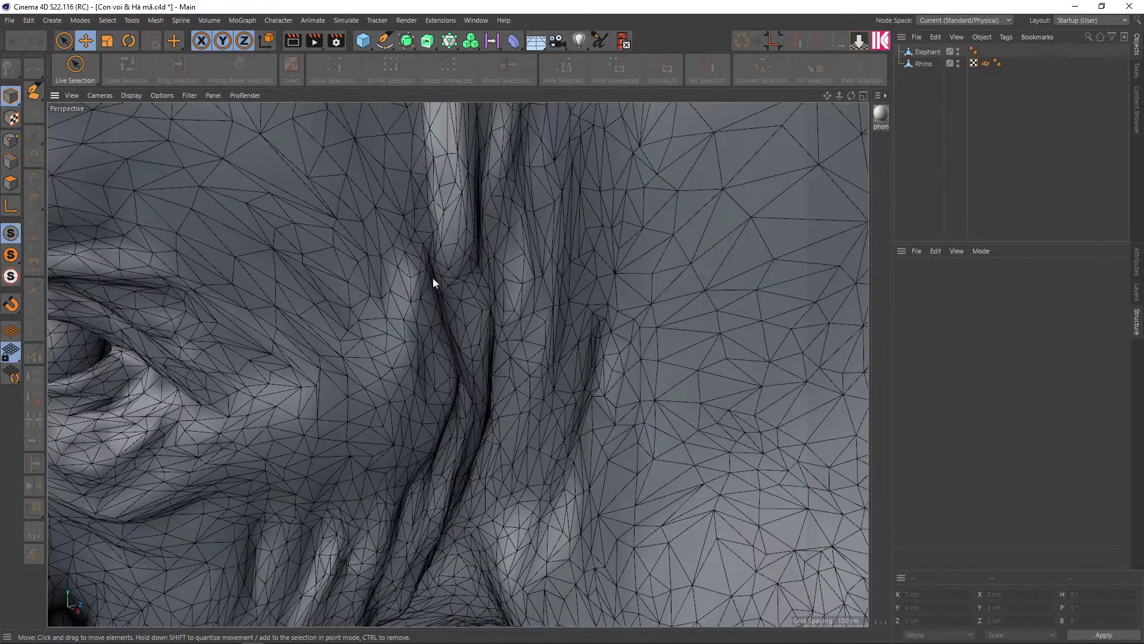
scroll(428, 277, down, 2)
scroll(404, 276, down, 2)
scroll(404, 276, down, 1)
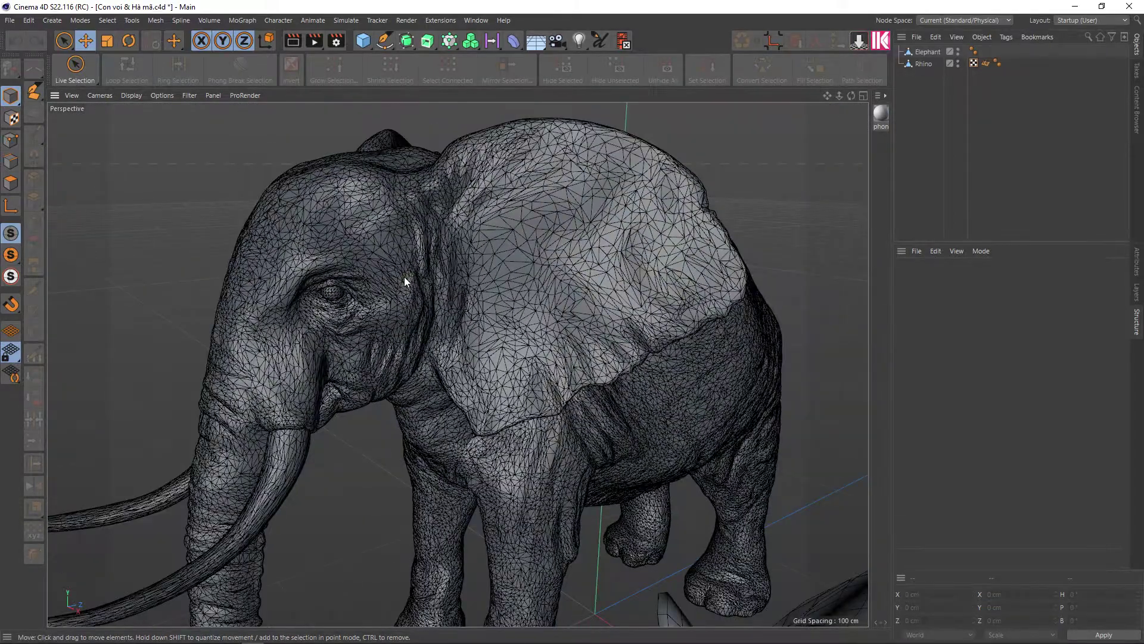
scroll(404, 277, down, 1)
scroll(404, 277, down, 1)
scroll(417, 299, down, 1)
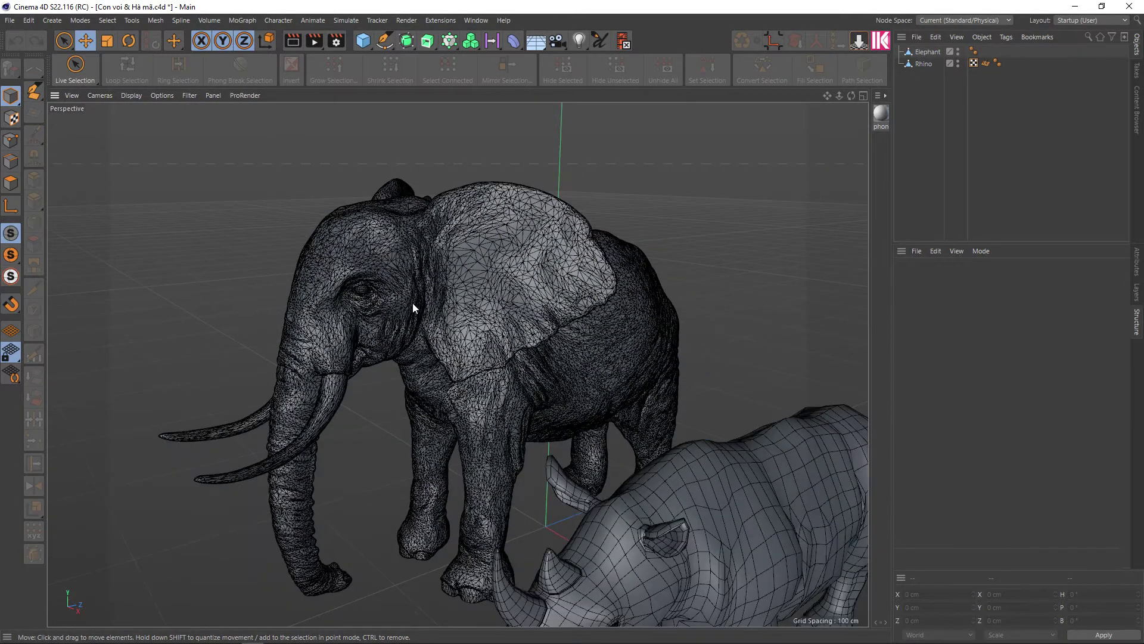
scroll(393, 286, down, 1)
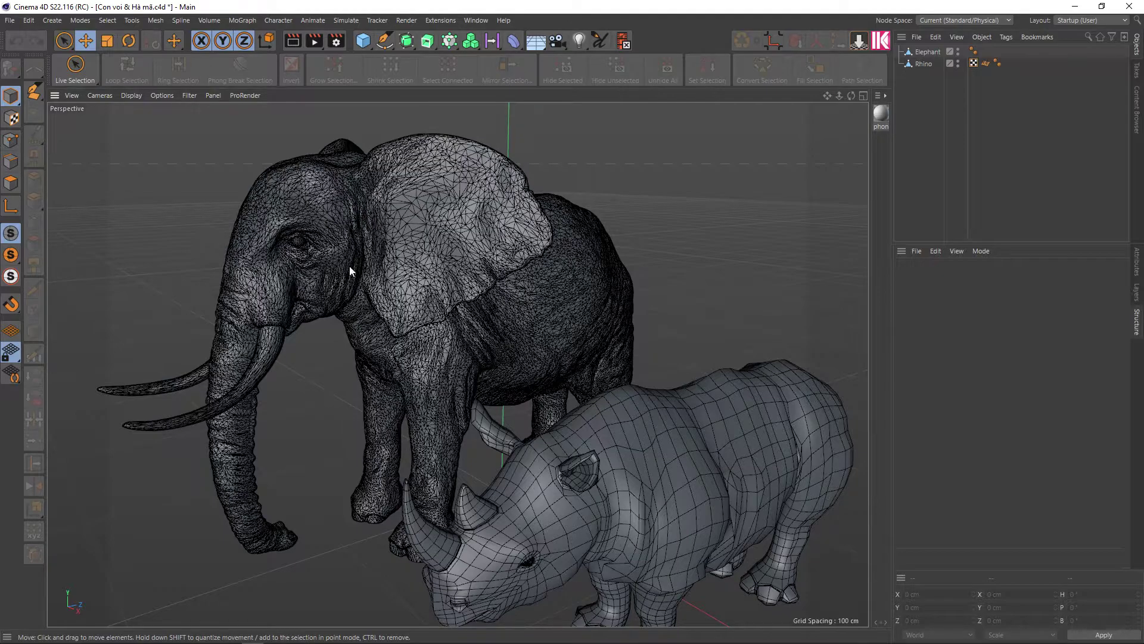
scroll(456, 342, down, 2)
alt+middle_drag(507, 388, 466, 346)
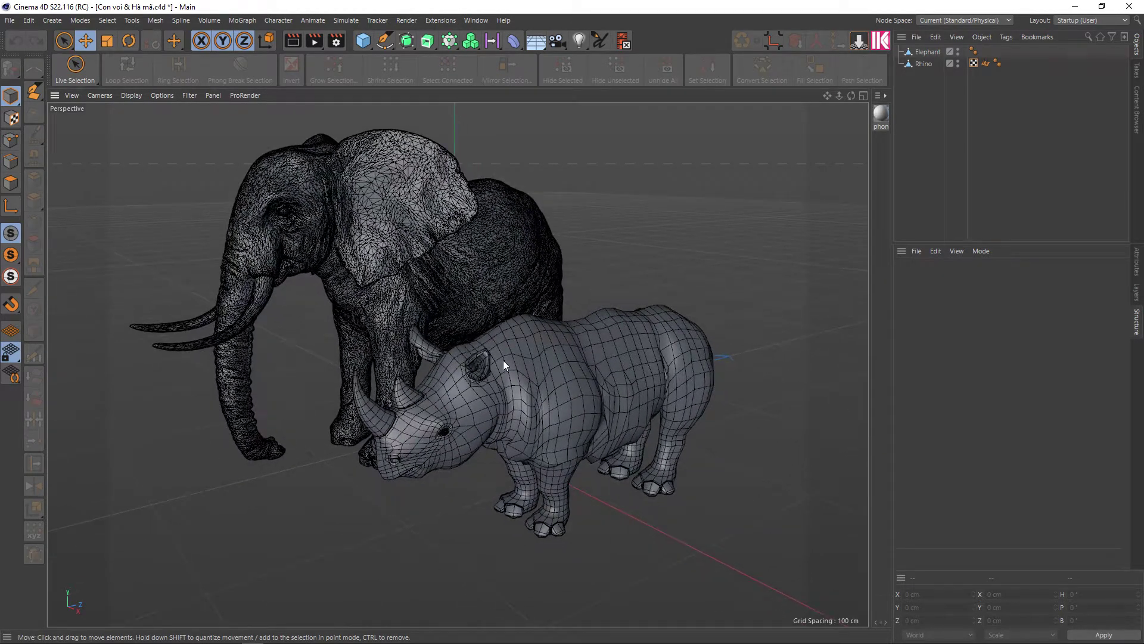
Step: Paste the selected Rhino into a new empty project and orbit to a three-quarter view
click(922, 64)
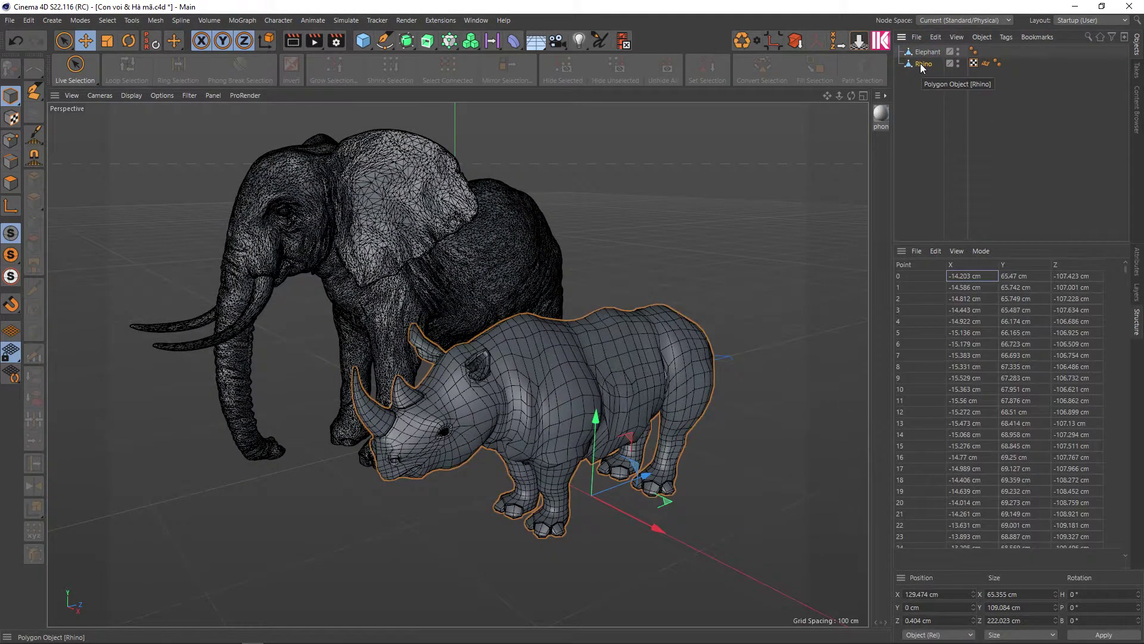
click(10, 20)
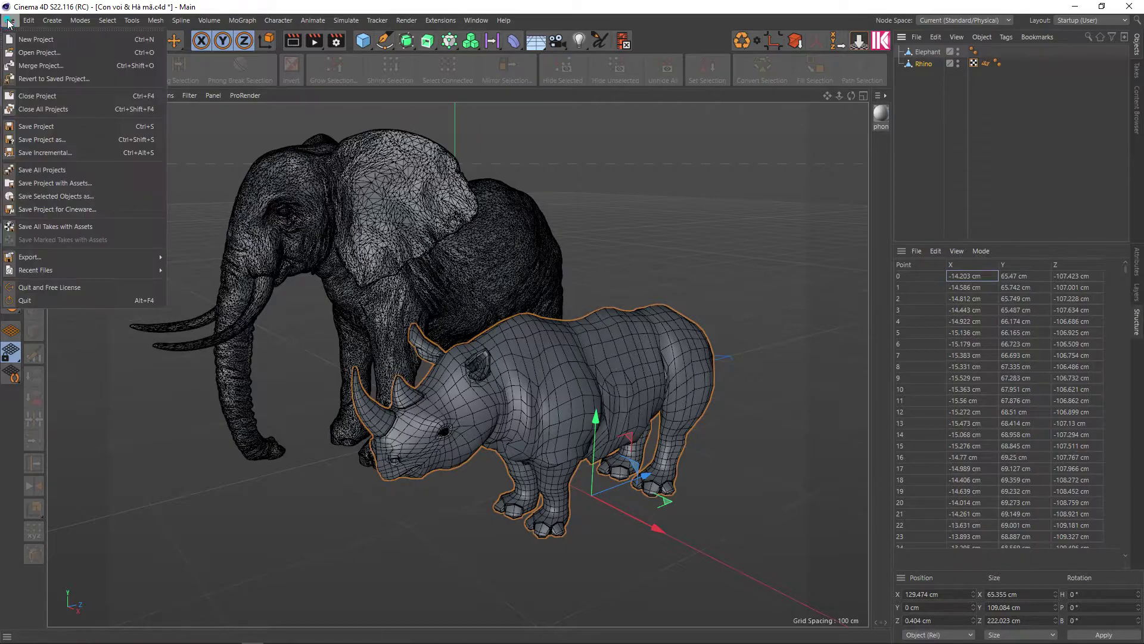
click(35, 39)
key(ctrl+v)
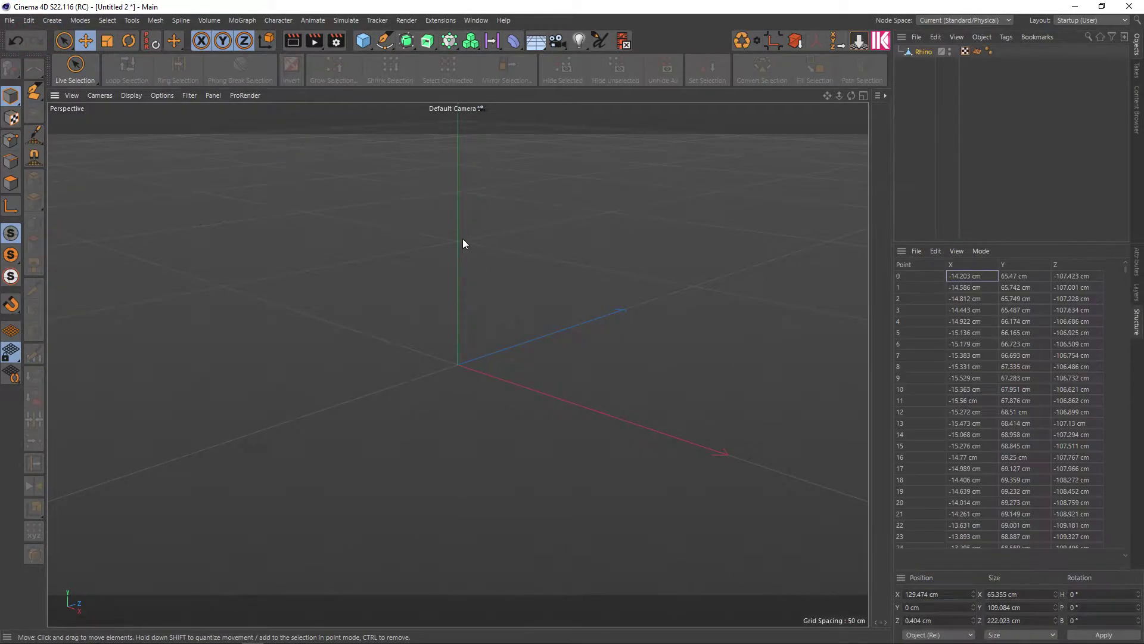
scroll(532, 343, up, 3)
mouse_move(533, 343)
alt+mouse_down()
mouse_move(552, 357)
mouse_move(600, 348)
mouse_move(554, 356)
alt+mouse_up()
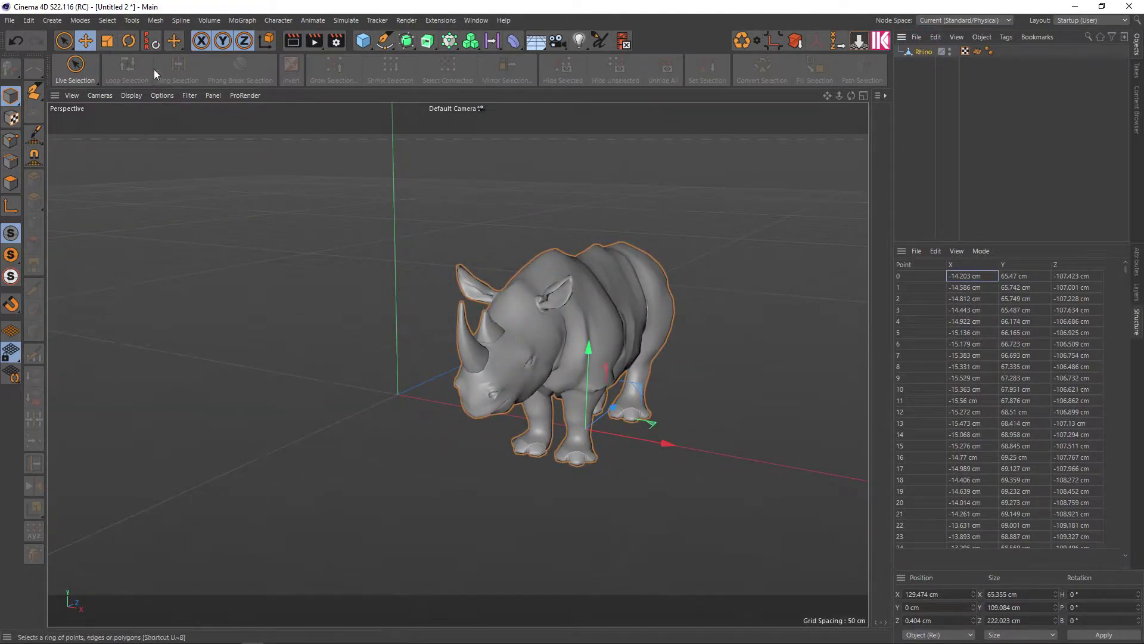
Step: Reset the rhino's PSR so it sits at the world origin, then show its attributes
click(152, 40)
mouse_move(384, 298)
alt+mouse_down()
mouse_move(464, 358)
mouse_move(435, 386)
mouse_move(394, 373)
mouse_move(417, 363)
alt+mouse_up()
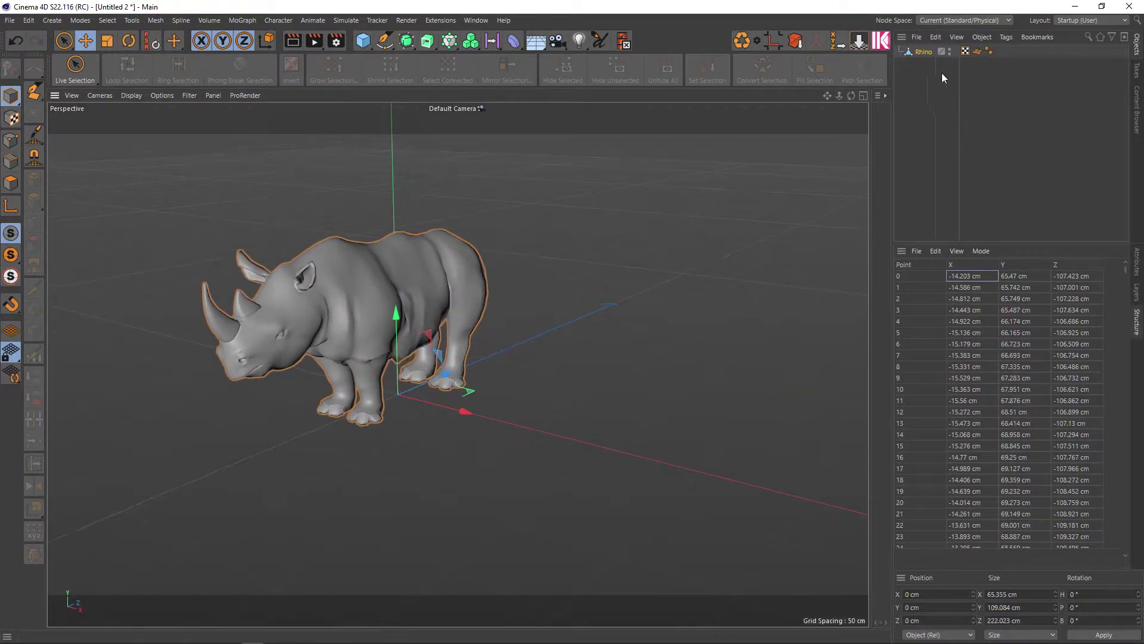
click(1137, 259)
click(920, 253)
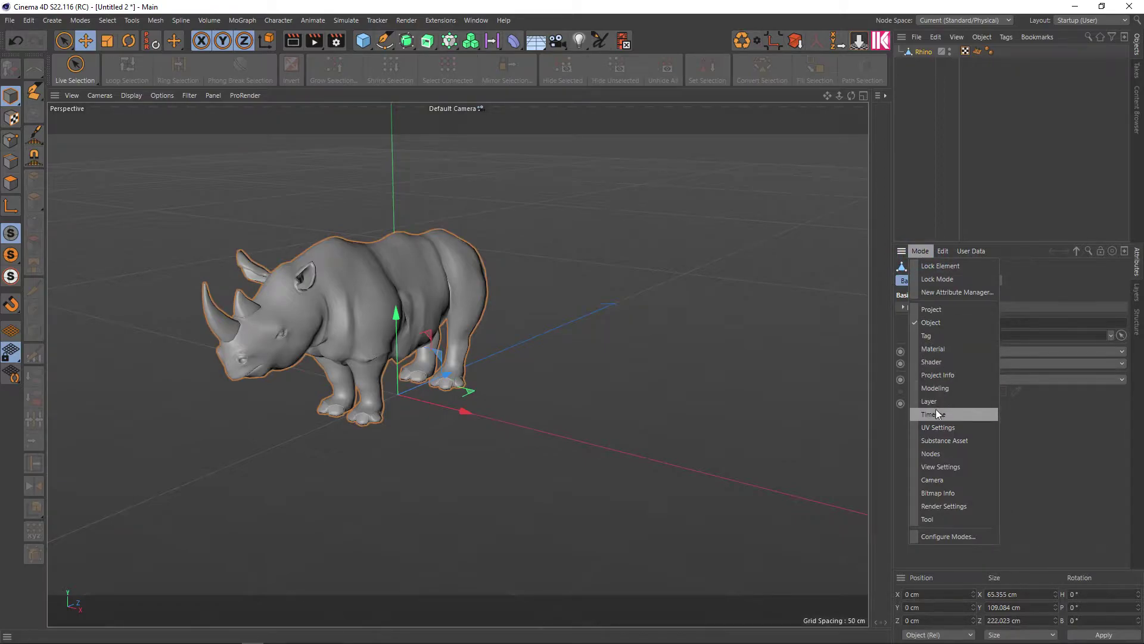
Step: In View Settings, turn off Safe Frames and the HUD camera label, and enable Viewport Statistics
click(936, 467)
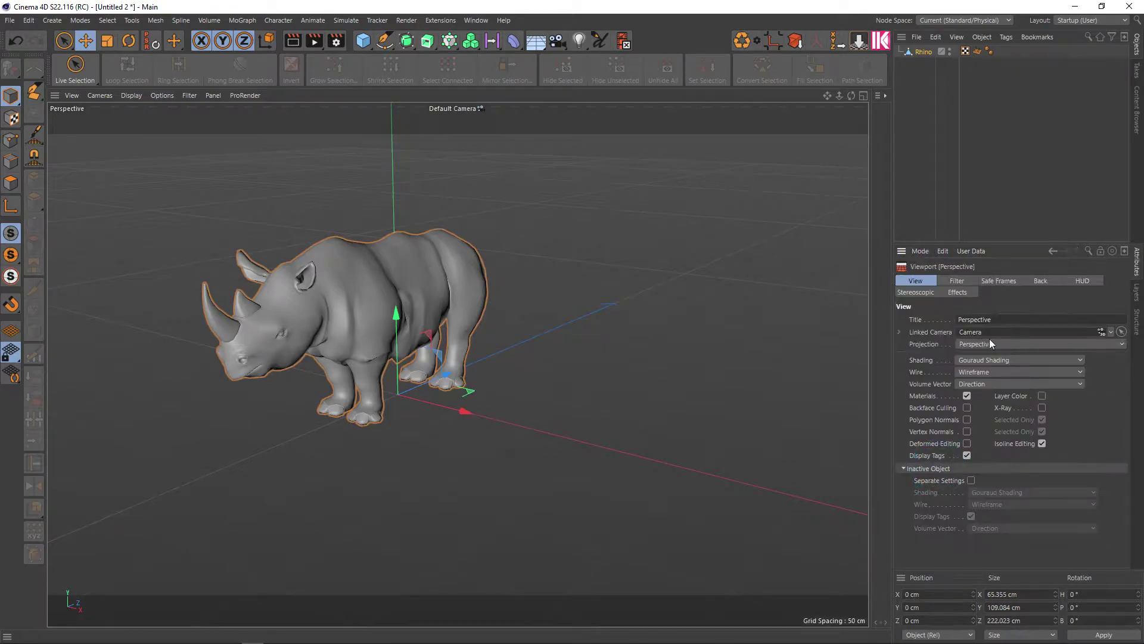
click(1007, 281)
click(950, 320)
click(1083, 280)
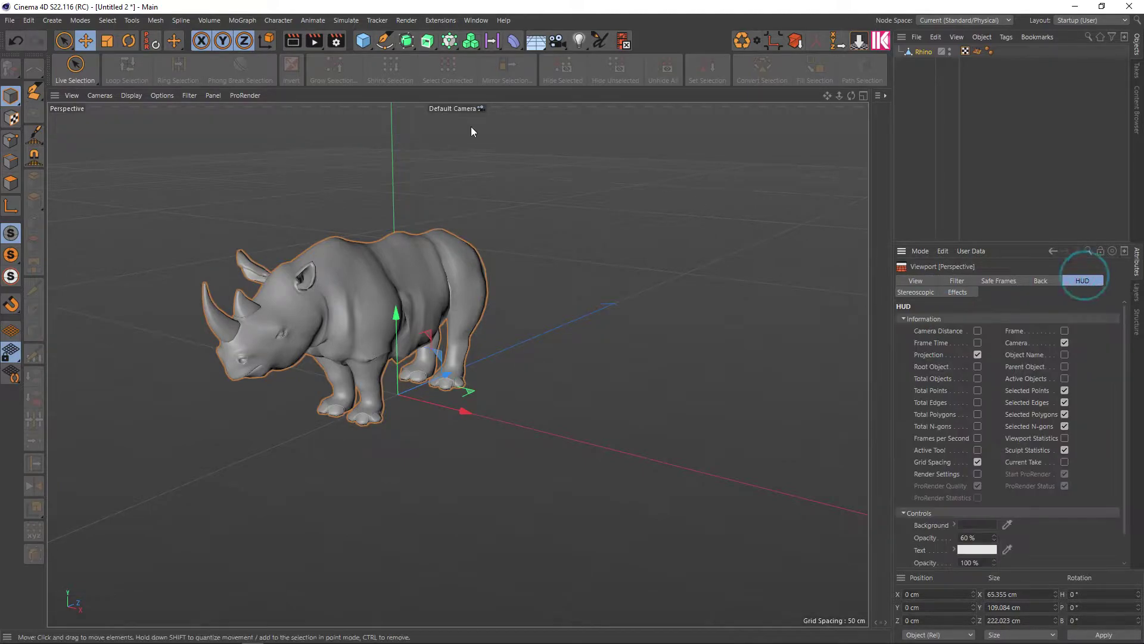
click(1064, 342)
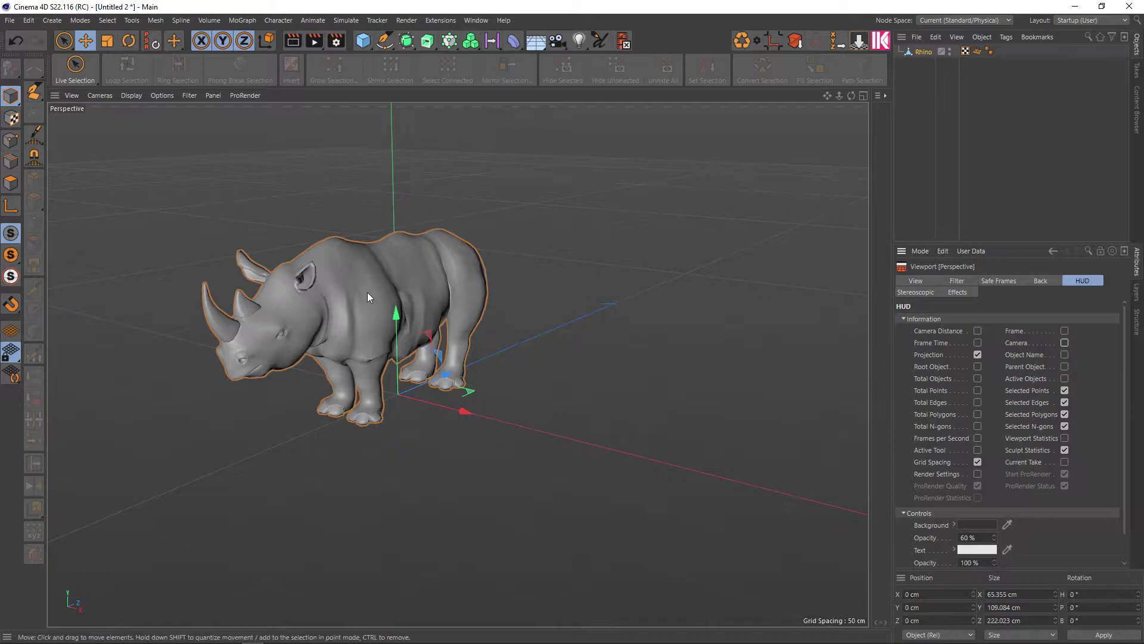
scroll(365, 296, up, 1)
middle_drag(366, 302, 429, 312)
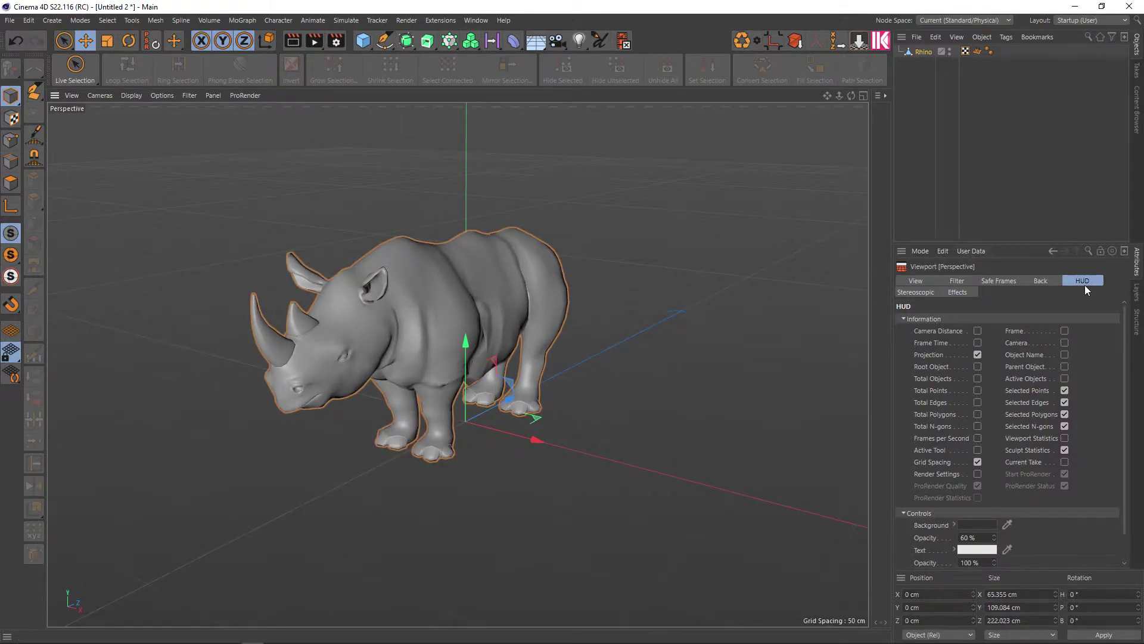
click(1064, 439)
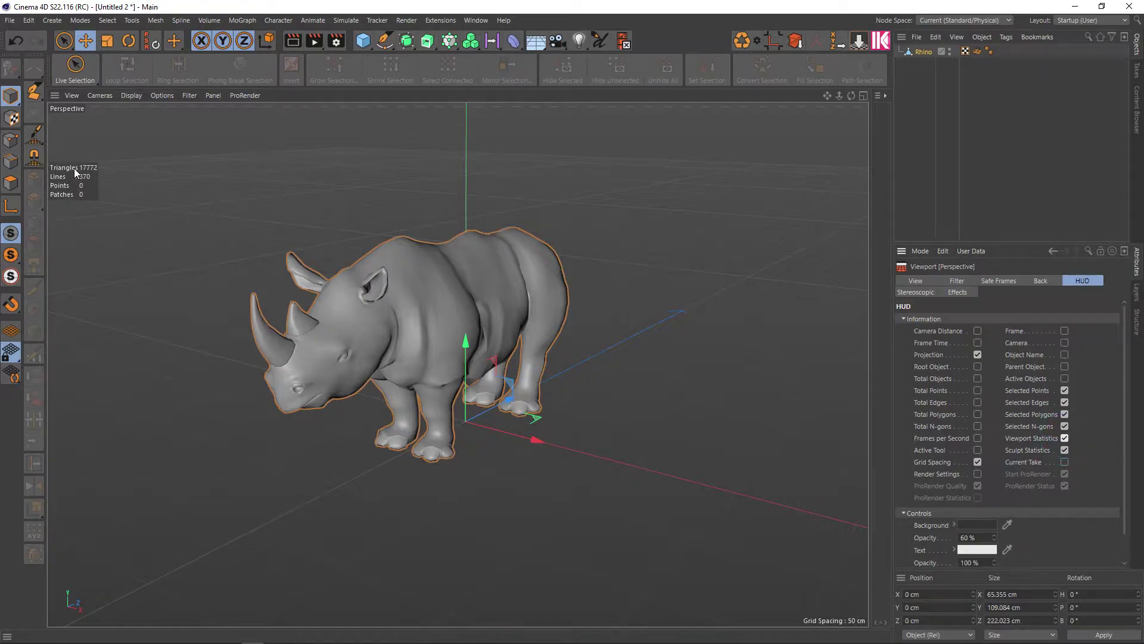
scroll(63, 170, up, 1)
scroll(62, 169, down, 1)
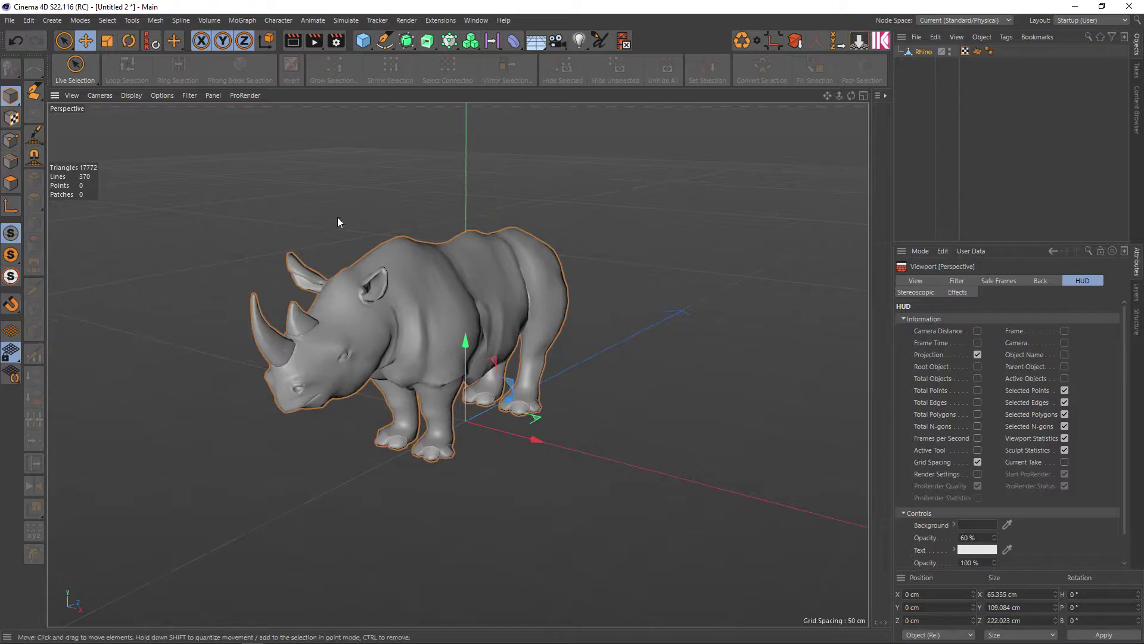
Step: Select the rhino and switch to Gouraud Shading (Lines) to inspect its mesh
click(919, 77)
click(924, 51)
key(n)
key(b)
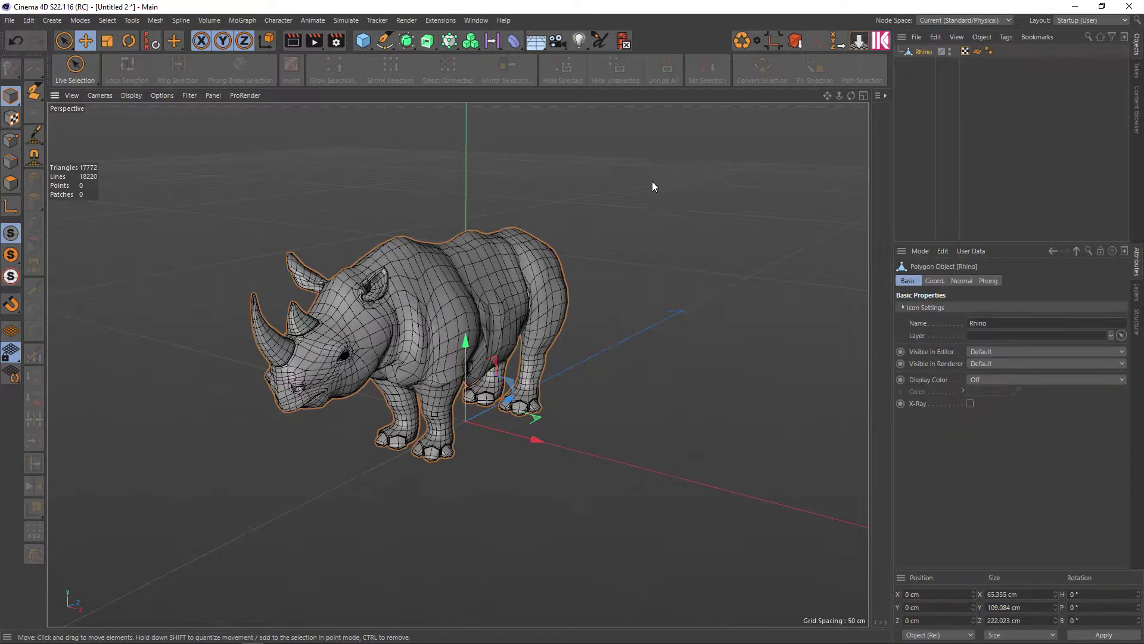
scroll(85, 208, up, 1)
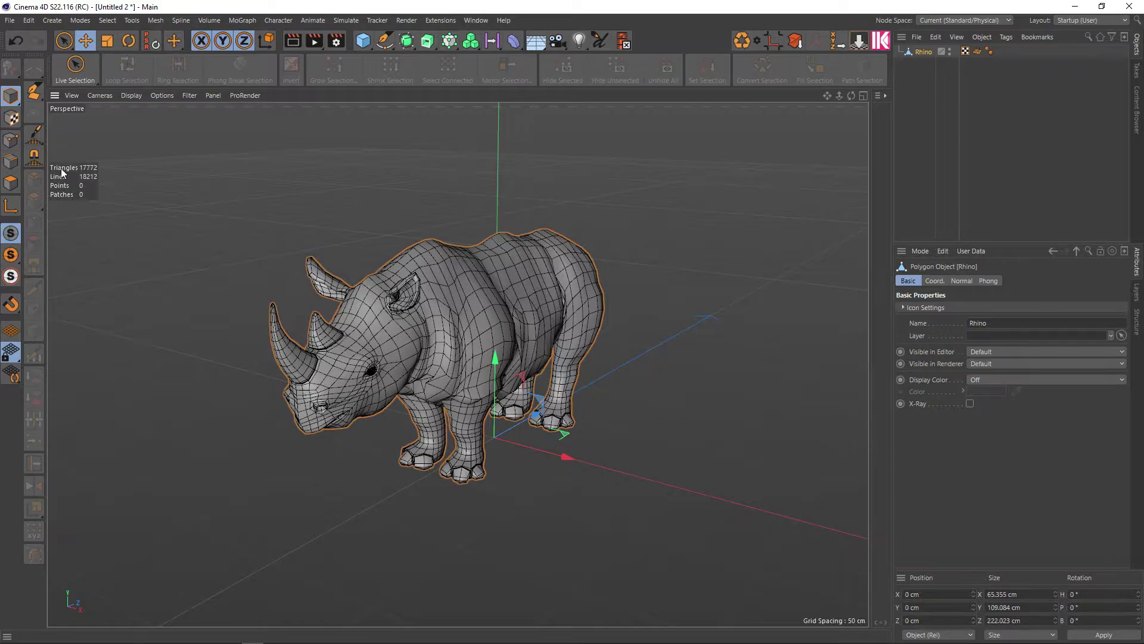
scroll(476, 298, up, 2)
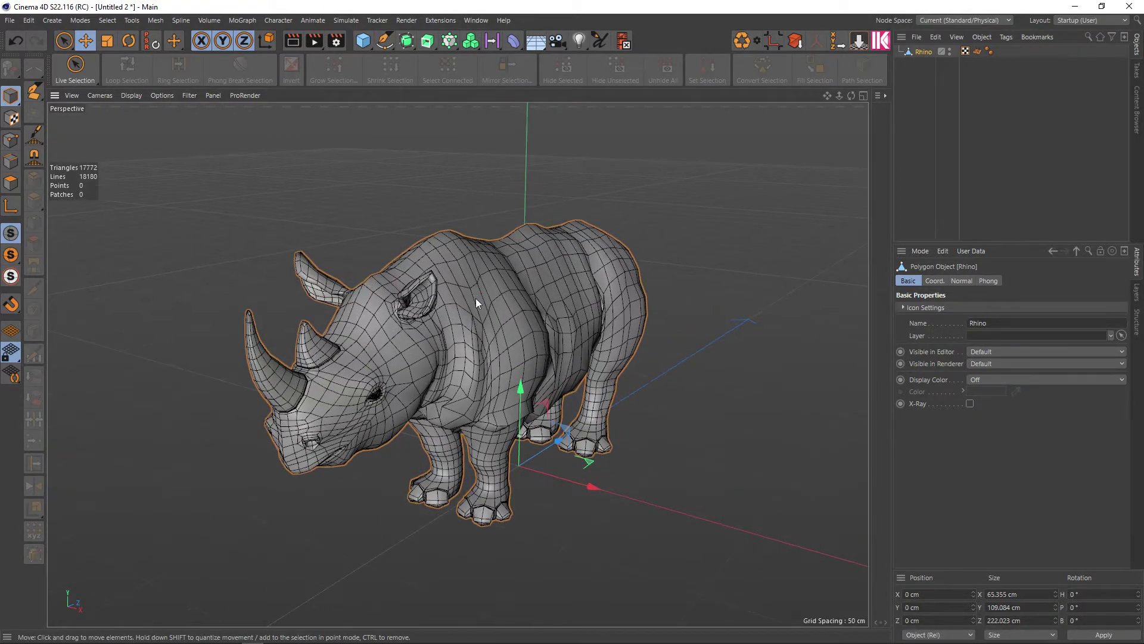
scroll(452, 301, up, 1)
scroll(452, 300, up, 1)
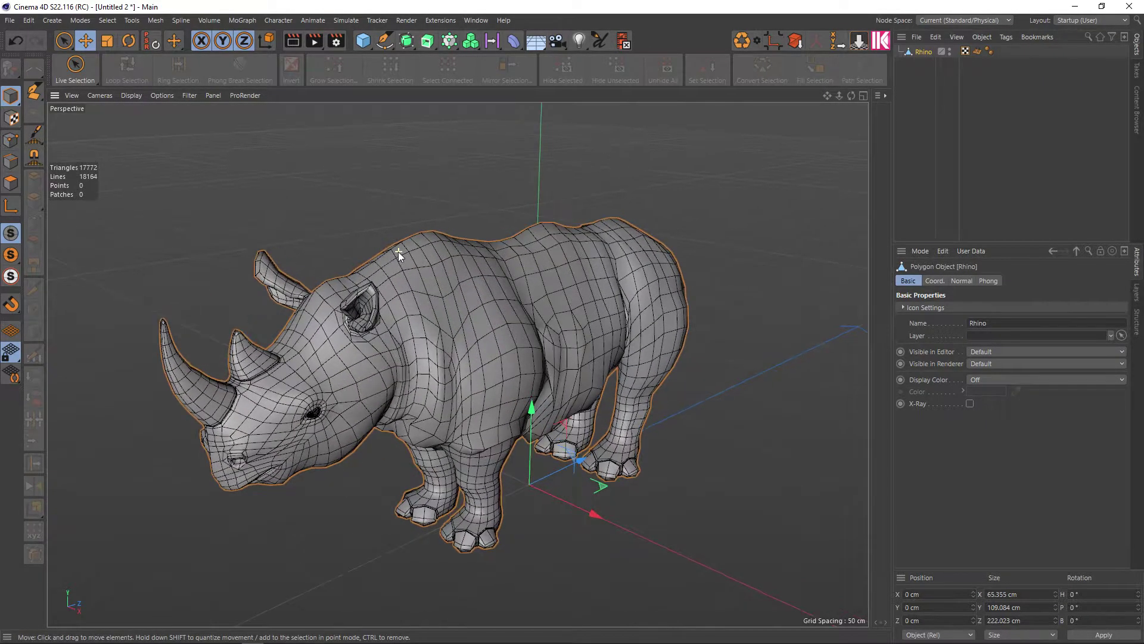
scroll(398, 251, up, 1)
Step: Select the rhino's Phong tag and return the viewport to plain Gouraud shading
click(990, 53)
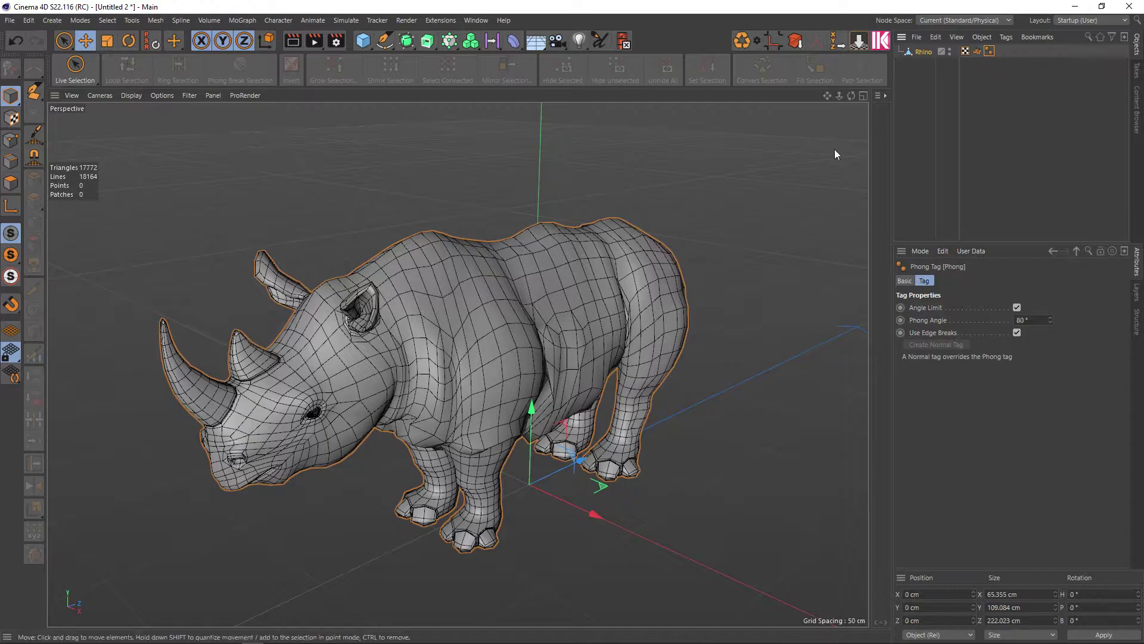
scroll(472, 268, up, 2)
key(n)
key(a)
scroll(422, 354, up, 2)
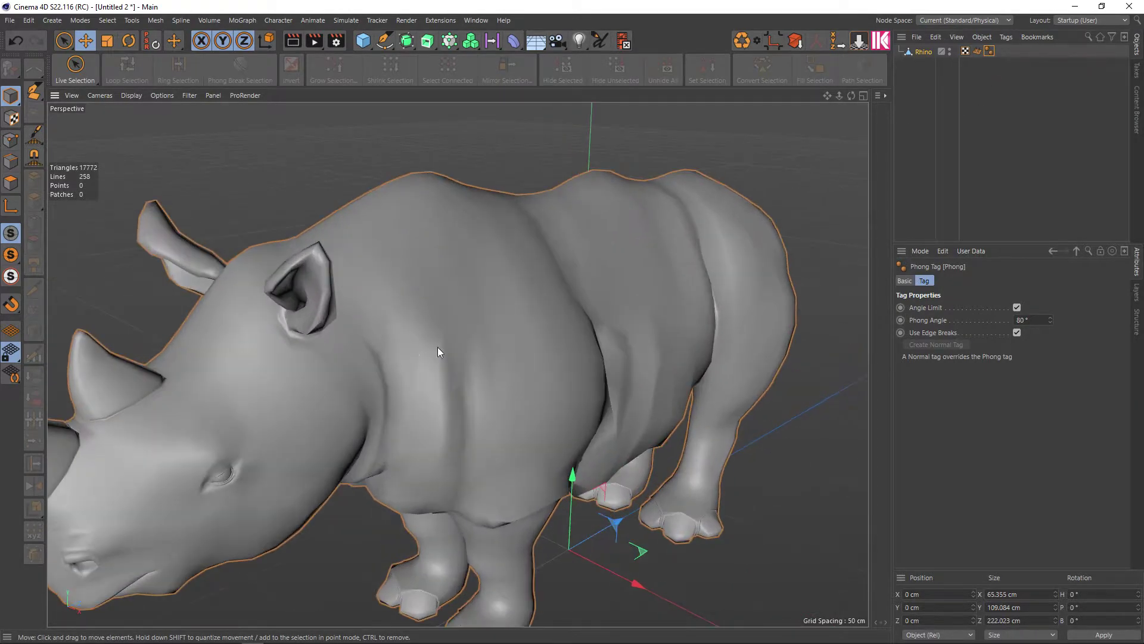
click(989, 51)
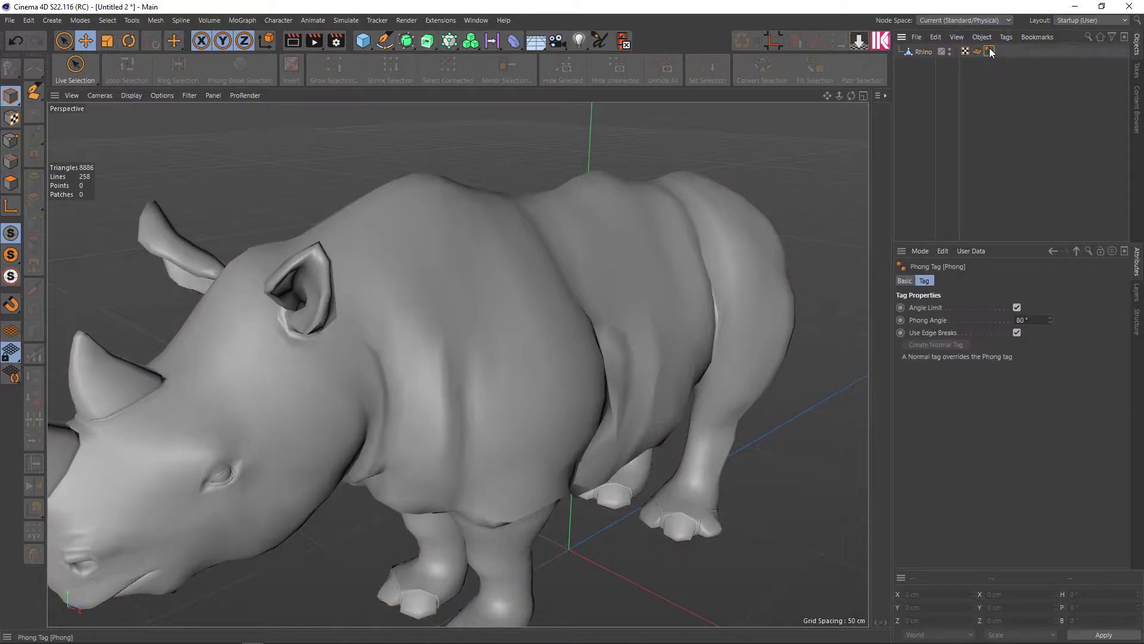
Step: Delete the rhino's Phong and Normal tags to give it faceted shading
key(Delete)
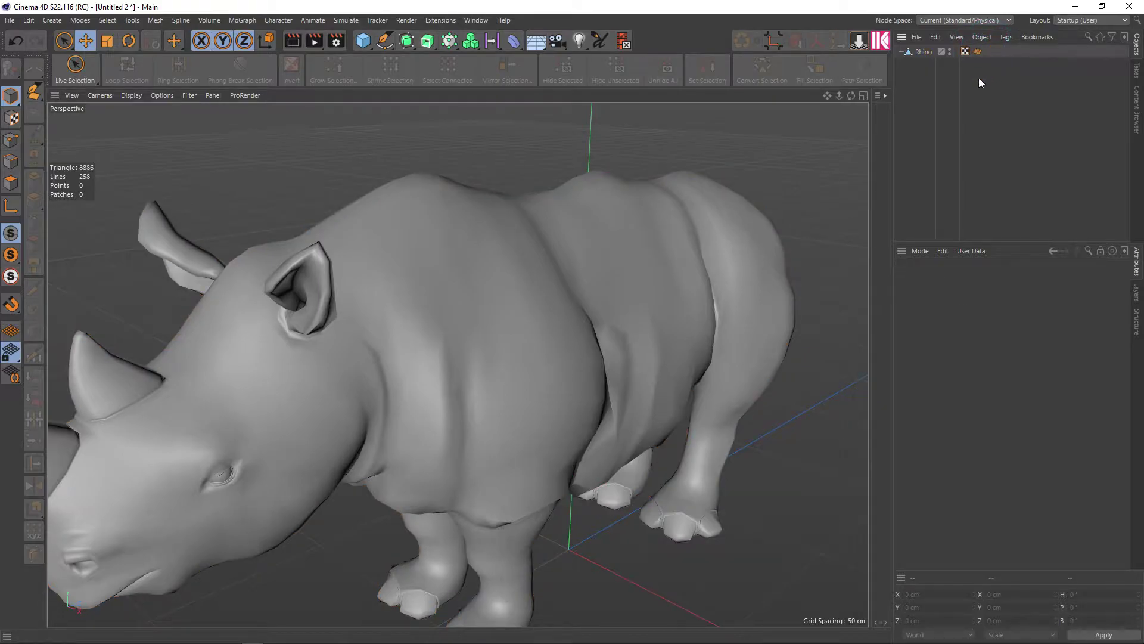
key(Delete)
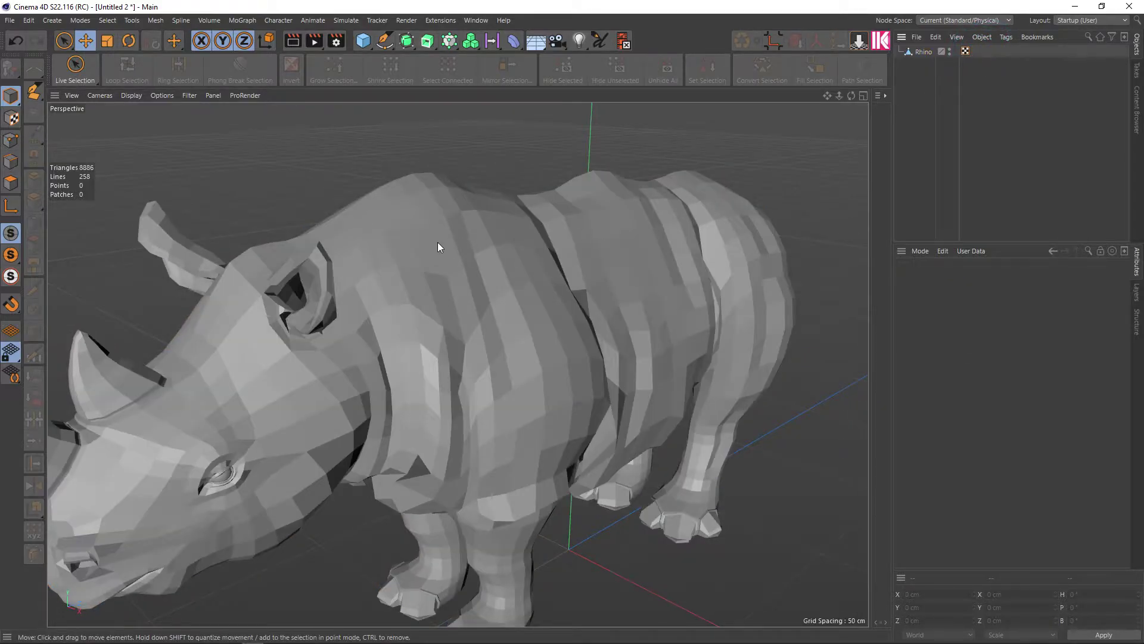
scroll(437, 242, up, 2)
scroll(413, 280, up, 1)
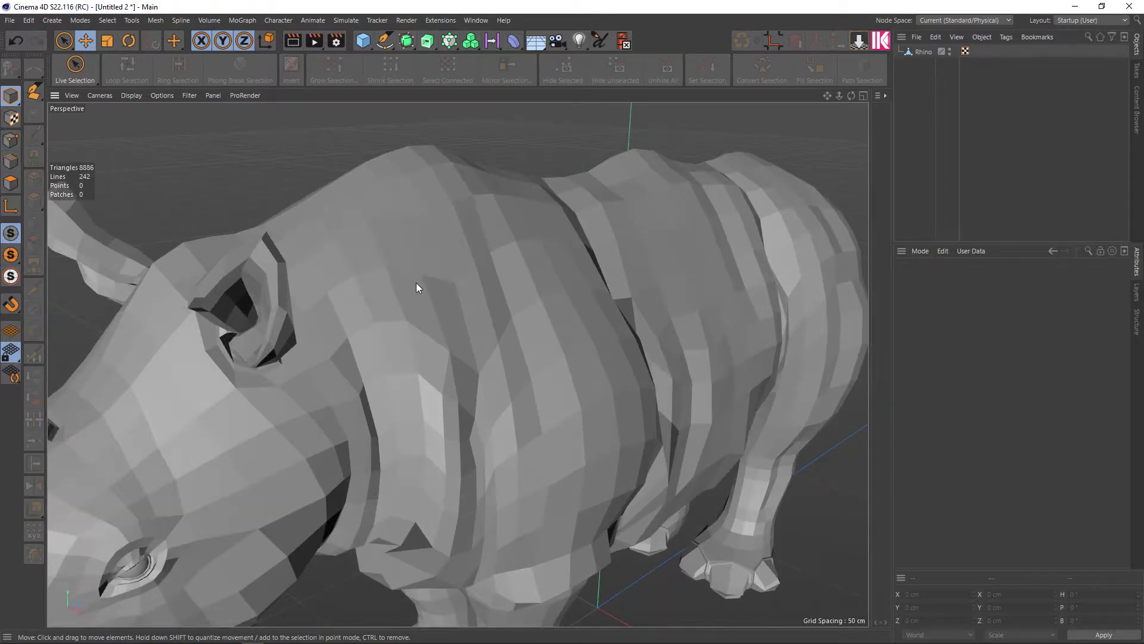
scroll(417, 284, down, 1)
scroll(417, 284, down, 1)
alt+drag(417, 283, 458, 260)
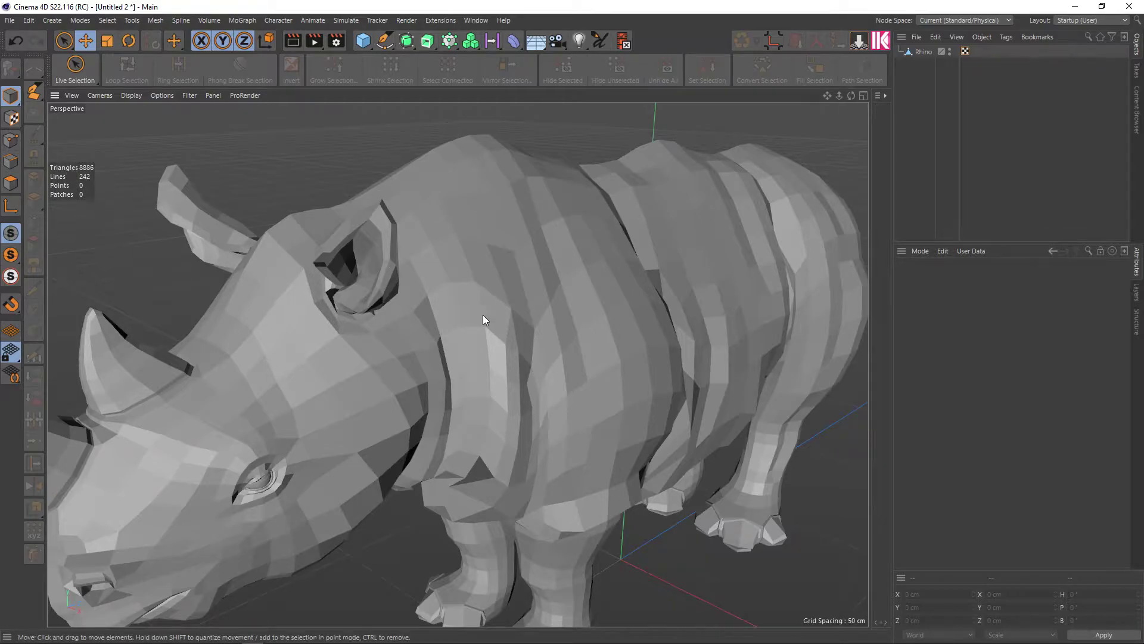
Step: Orbit and zoom around the faceted rhino to check it, then reselect it
scroll(479, 314, up, 1)
scroll(482, 316, up, 2)
scroll(488, 319, up, 2)
scroll(489, 317, down, 3)
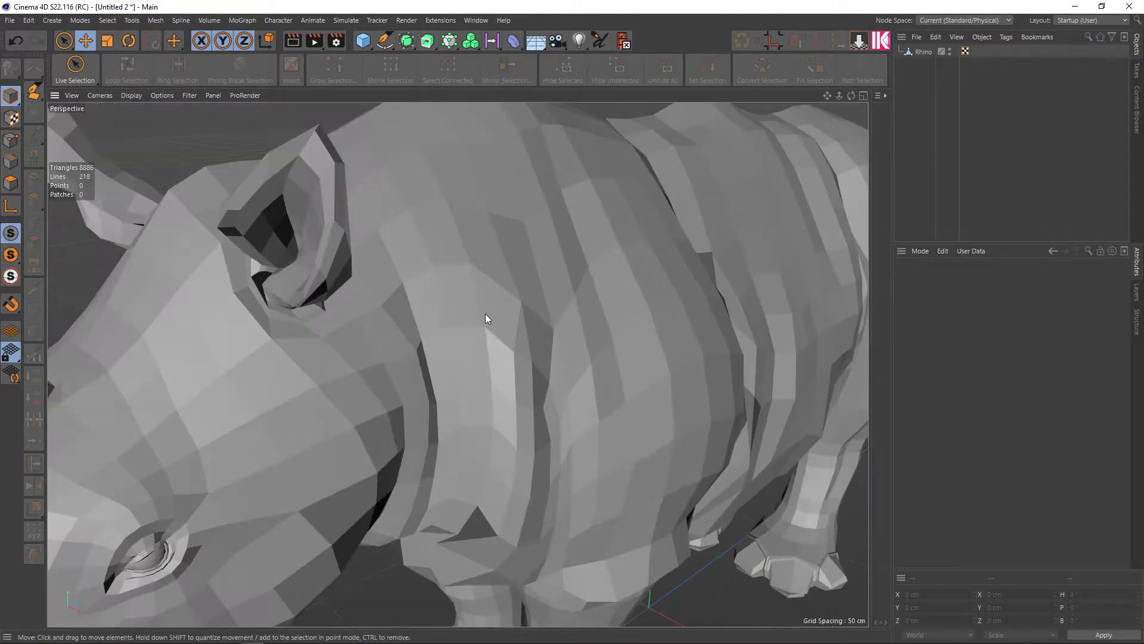
mouse_move(485, 314)
alt+mouse_down()
mouse_move(513, 297)
mouse_move(494, 309)
alt+mouse_up()
scroll(491, 307, down, 5)
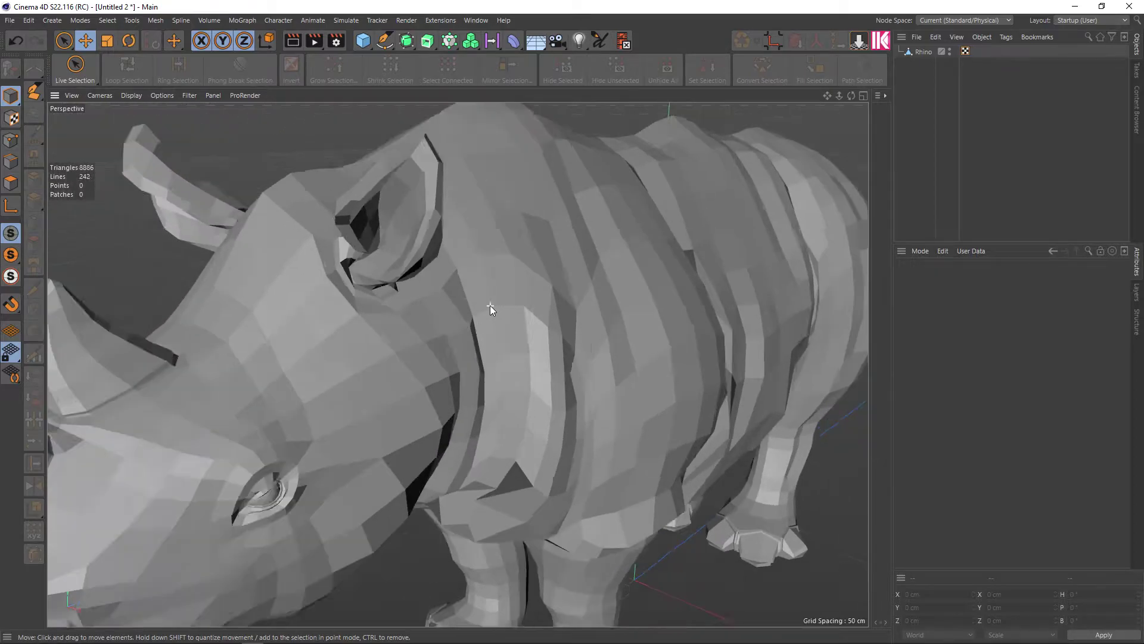
scroll(830, 186, down, 3)
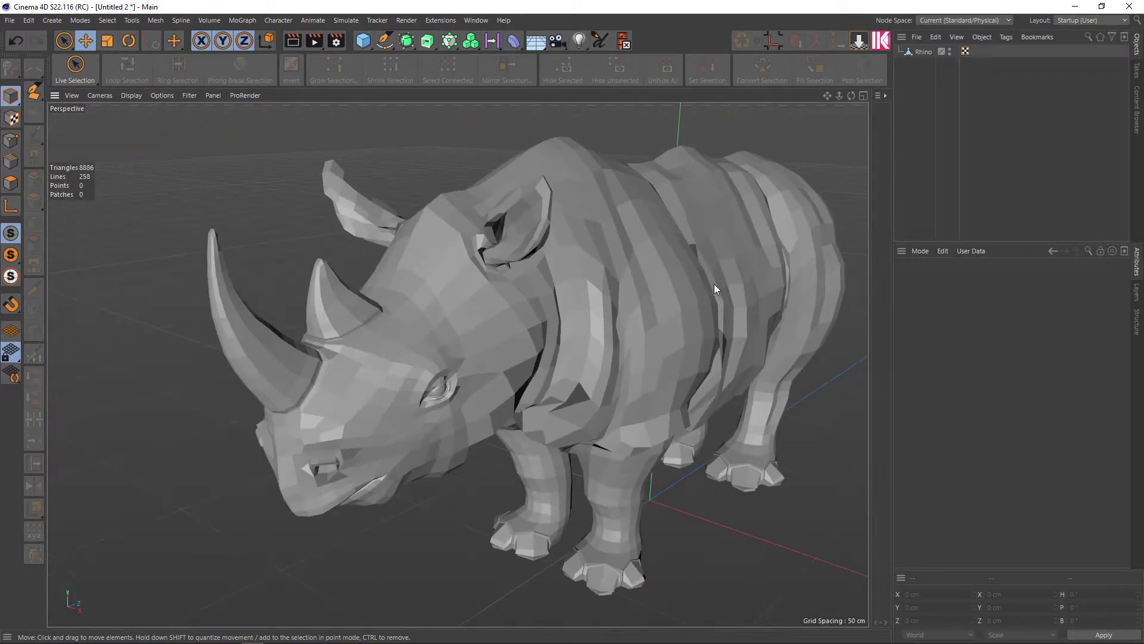
mouse_move(714, 284)
alt+mouse_down()
mouse_move(658, 298)
mouse_move(650, 275)
alt+mouse_up()
scroll(613, 292, up, 2)
scroll(631, 286, down, 3)
scroll(650, 275, up, 2)
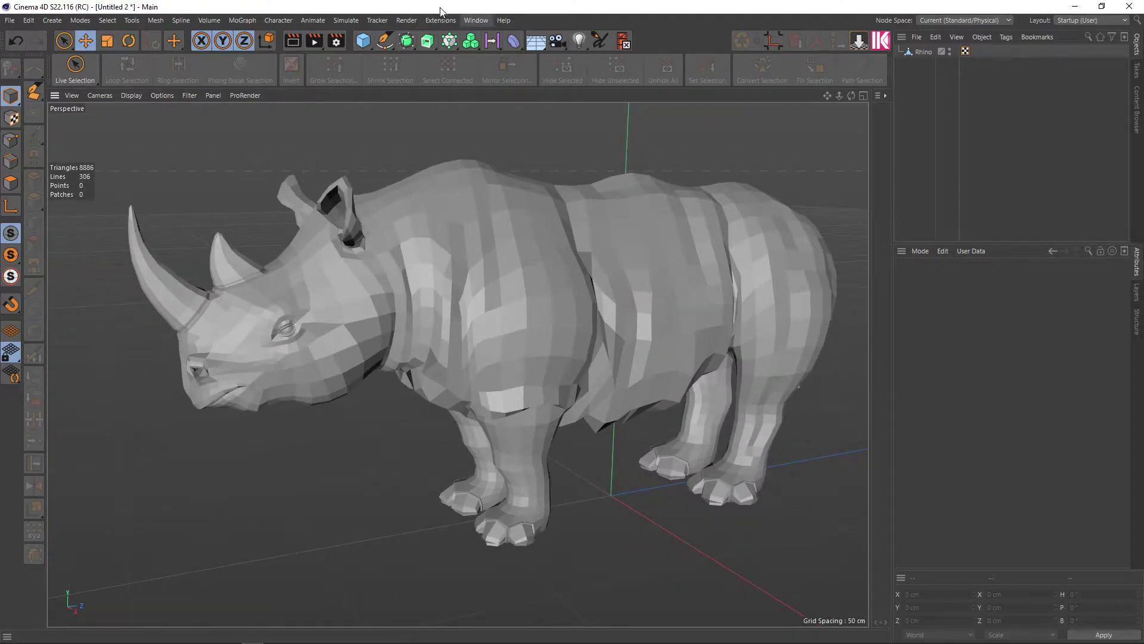
key(ctrl+a)
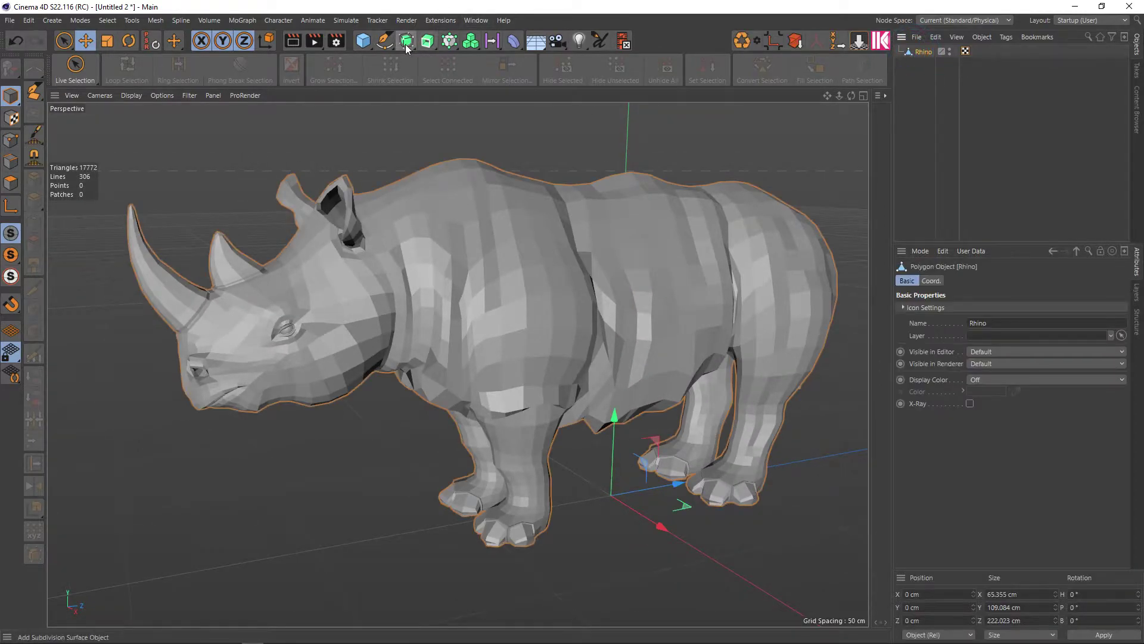
Step: Add a Polygon Reduction generator over the rhino and toggle mesh lines to inspect it
click(407, 41)
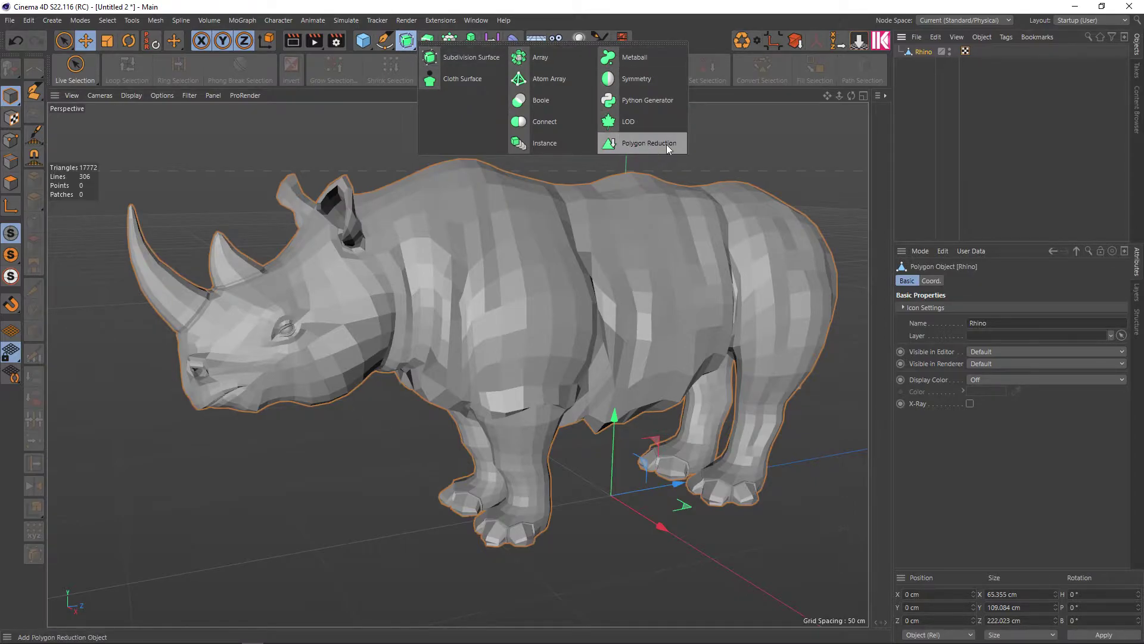
alt+click(633, 144)
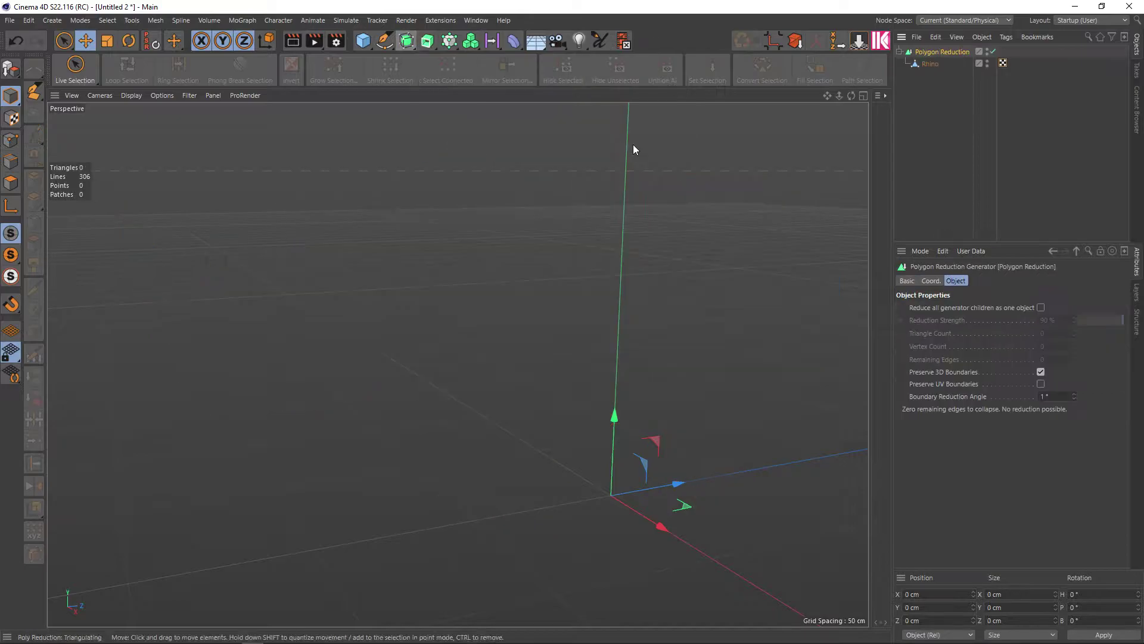
mouse_move(493, 196)
alt+mouse_down()
mouse_move(501, 233)
mouse_move(523, 236)
alt+mouse_up()
key(n)
key(b)
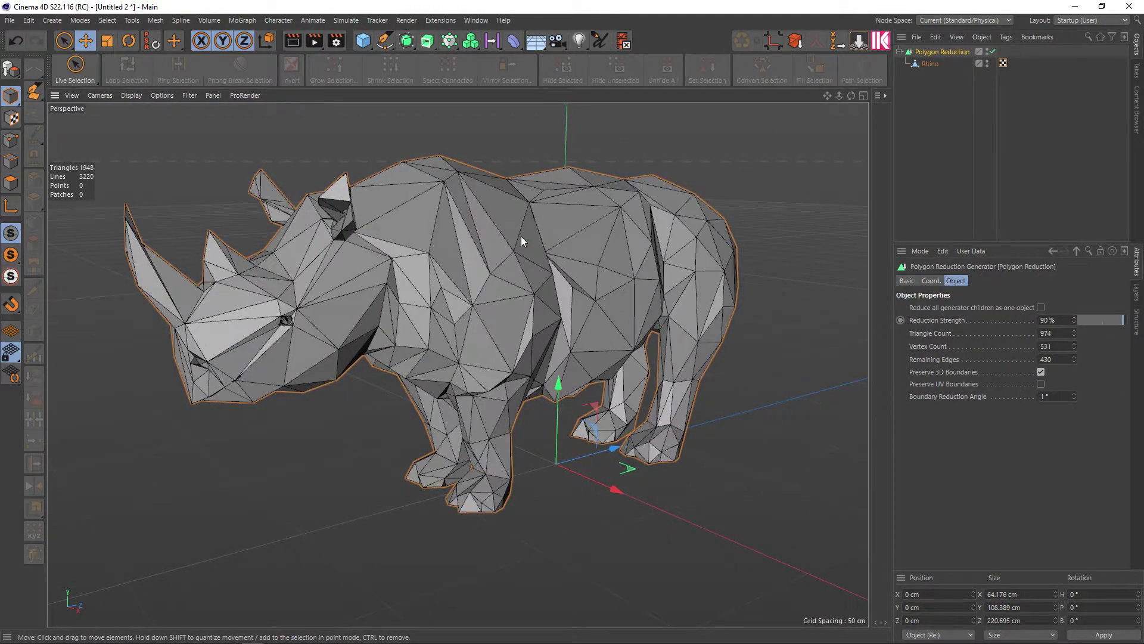
key(n)
key(a)
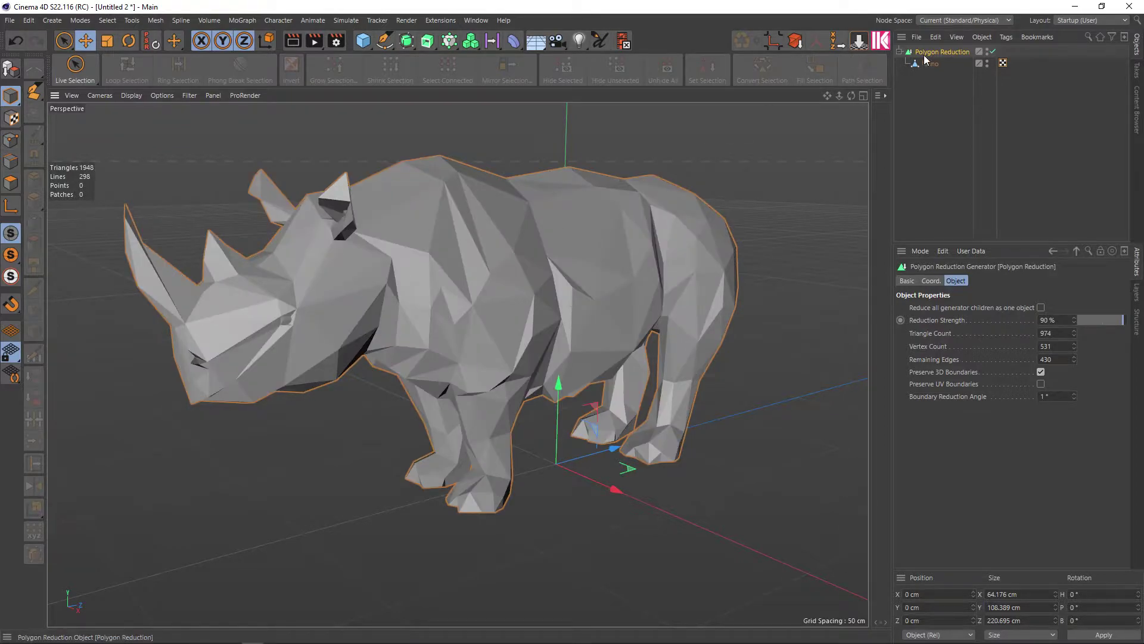
mouse_move(676, 196)
alt+mouse_down()
mouse_move(649, 227)
mouse_move(592, 227)
mouse_move(626, 226)
alt+mouse_up()
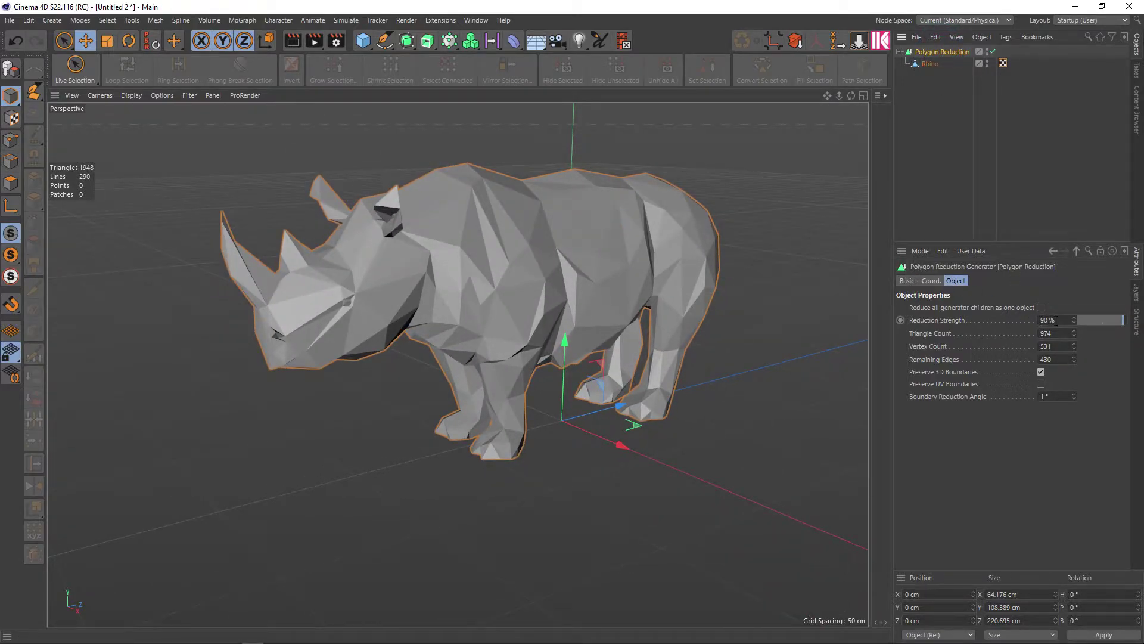
Step: Select the 90% Reduction Strength value (974 triangles) for editing
drag(1060, 320, 1032, 324)
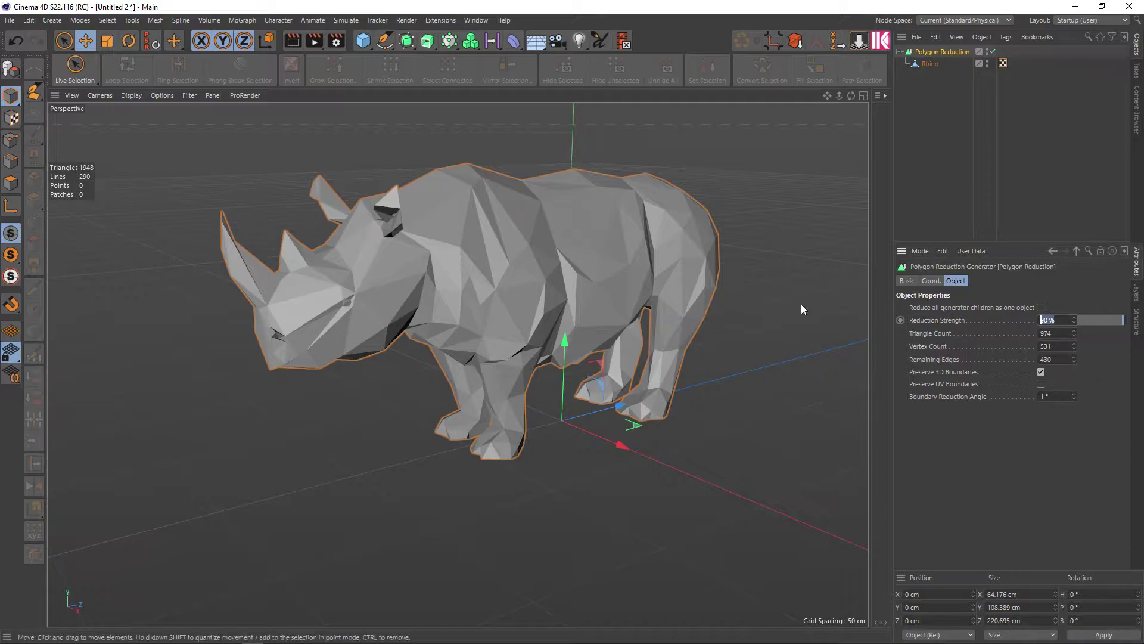
click(1054, 320)
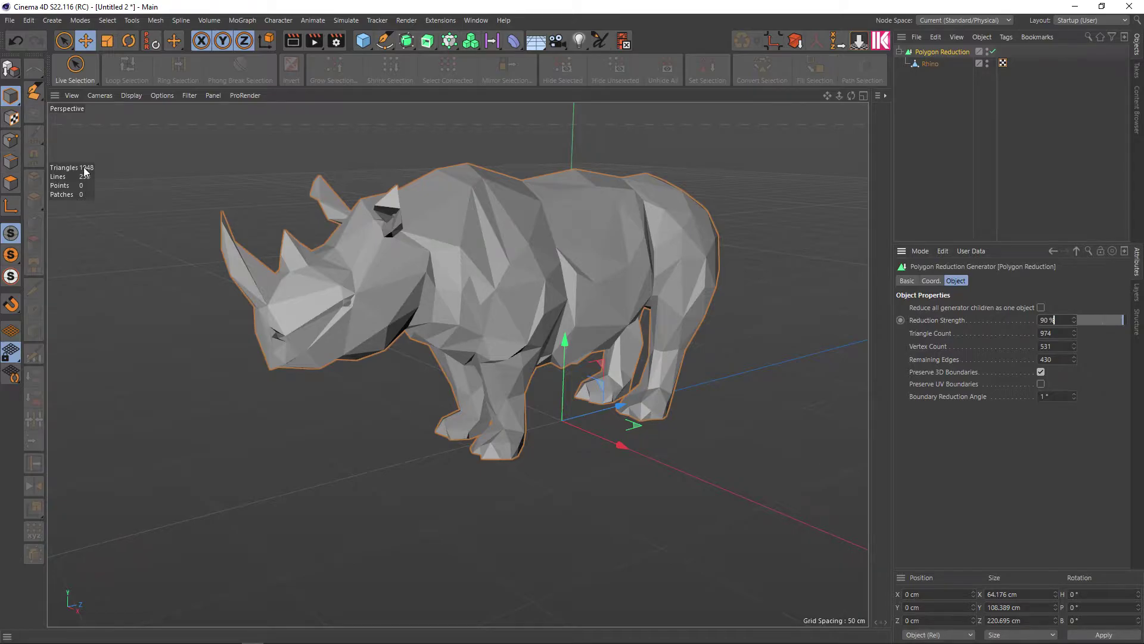
scroll(456, 290, up, 2)
scroll(455, 290, up, 2)
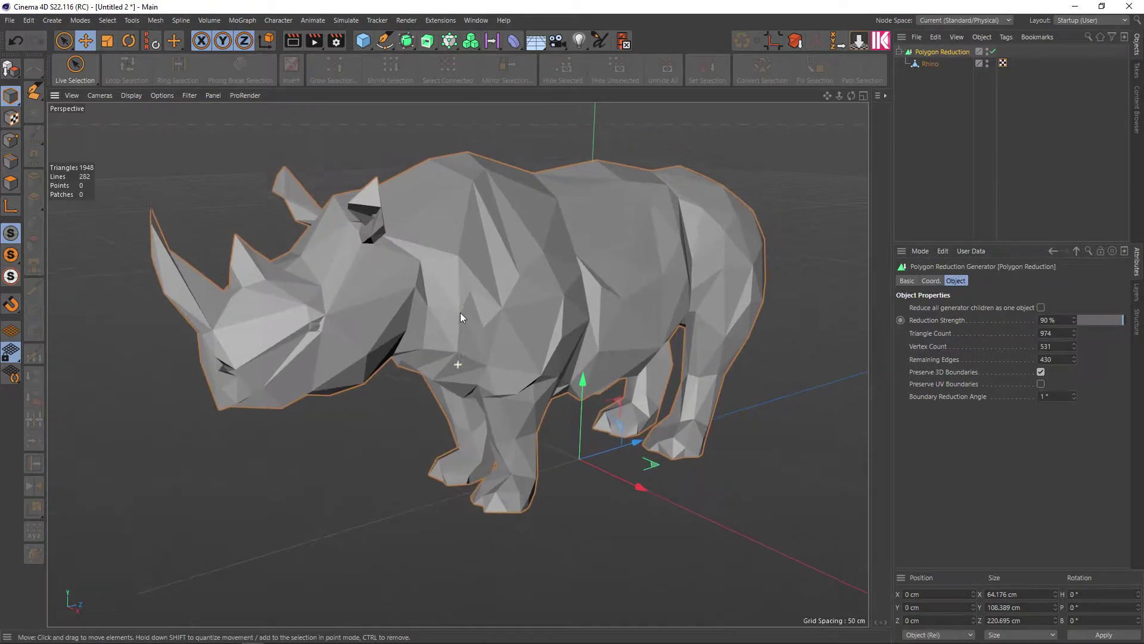
Step: With mesh lines shown, drop Reduction Strength to 0% for full detail, then raise it again
key(n)
key(b)
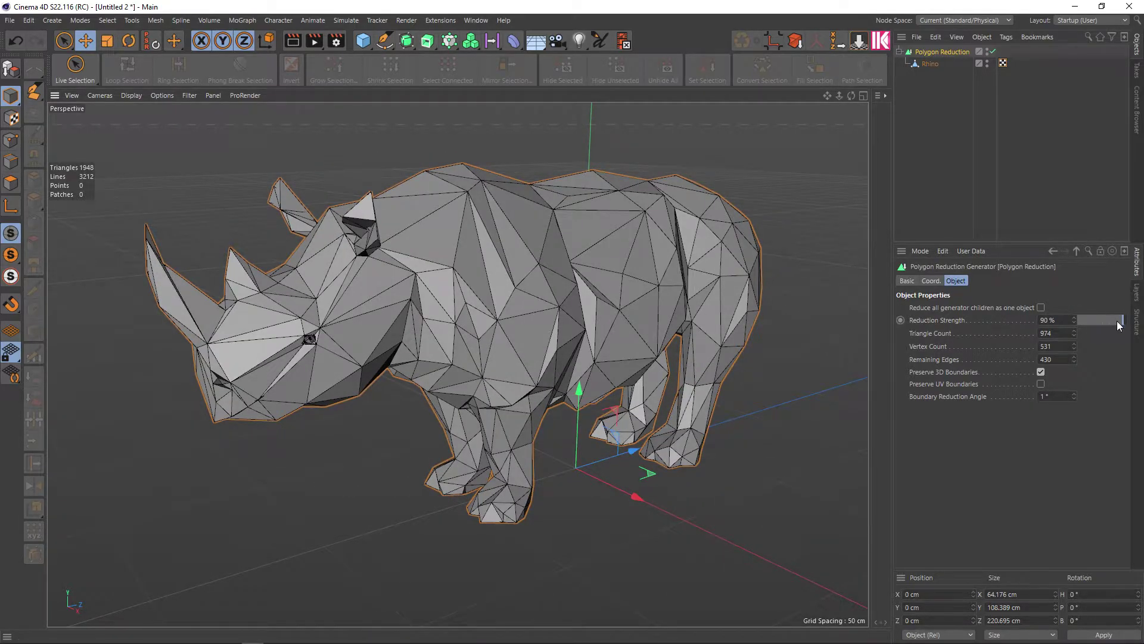
drag(1118, 325, 1079, 322)
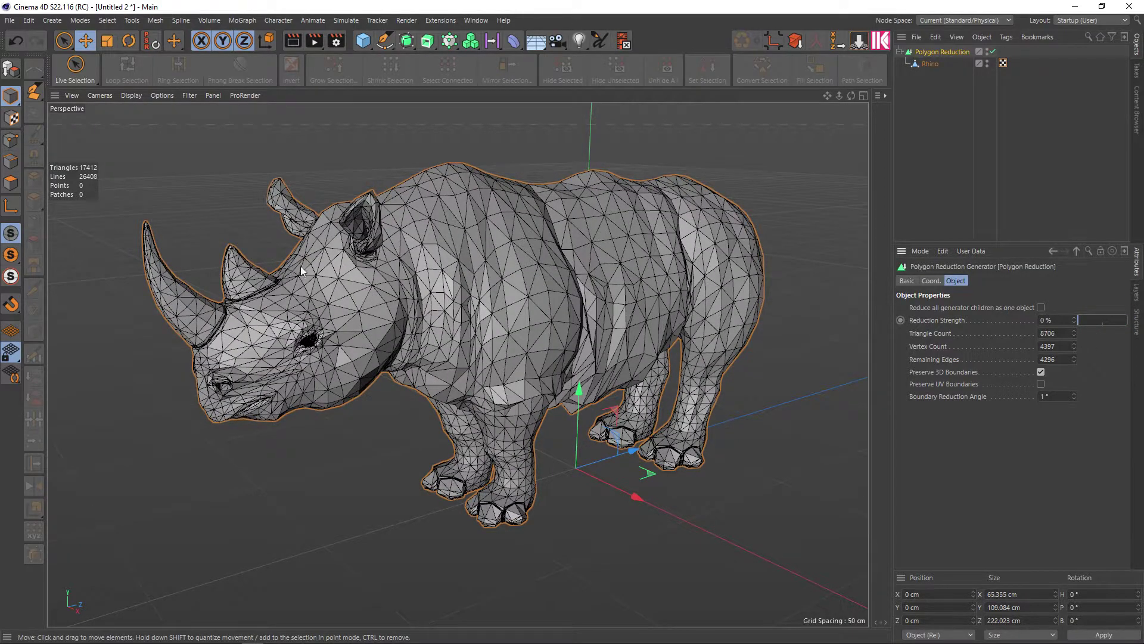
alt+drag(301, 266, 562, 288)
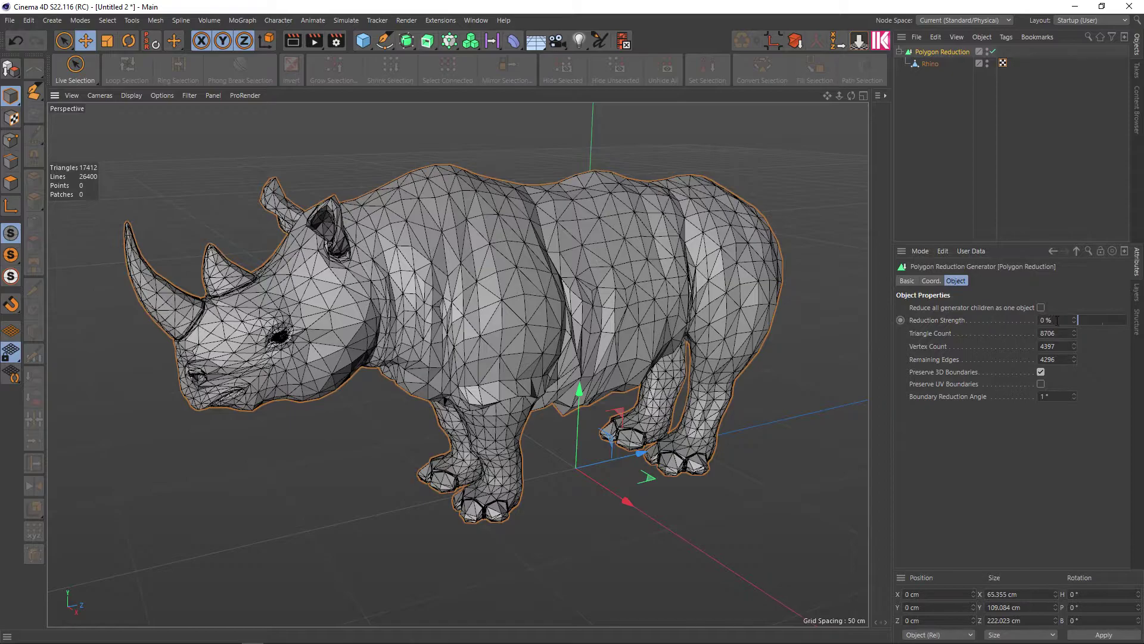
click(1083, 321)
drag(1083, 320, 1123, 321)
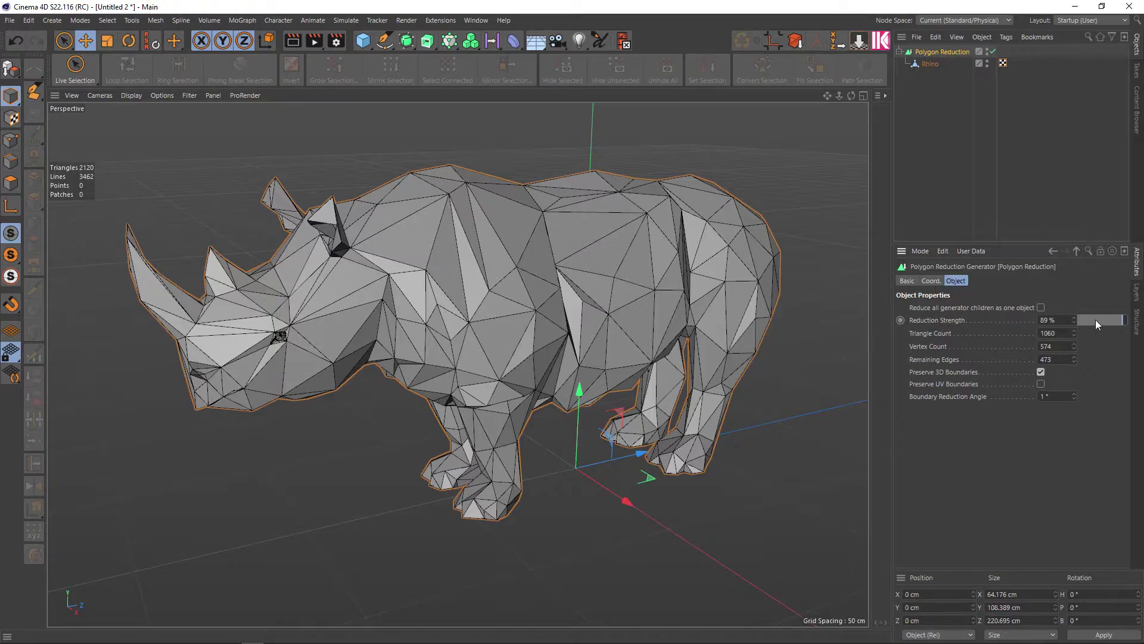
Step: Enter 90 for Reduction Strength, then step it up to 98%
double_click(1067, 322)
text(90)
key(Return)
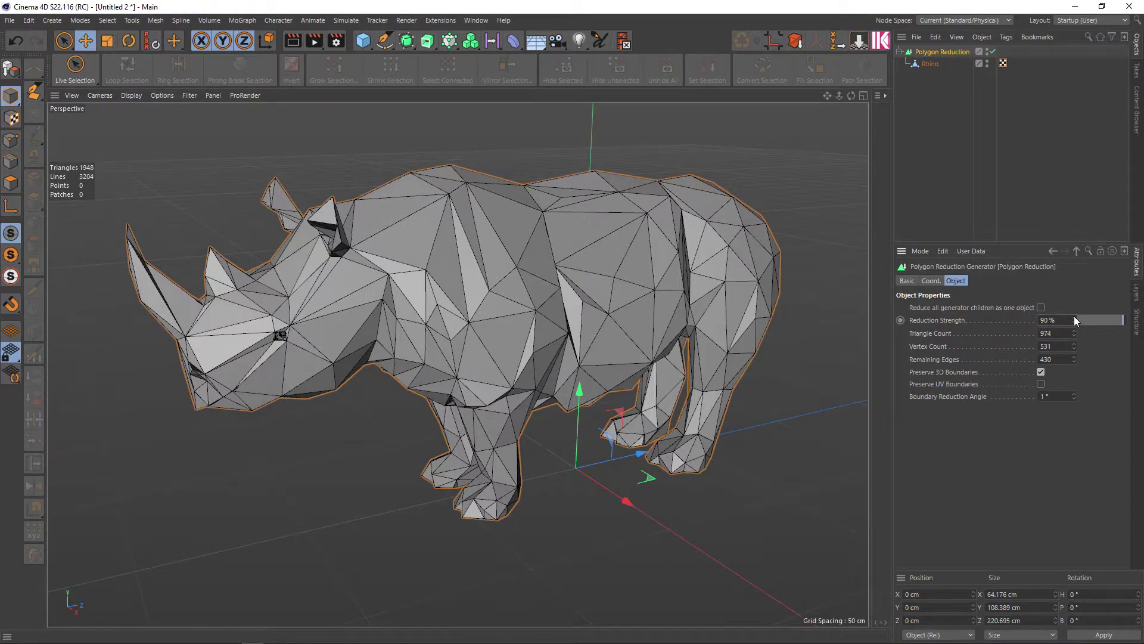
click(1075, 317)
click(1075, 317)
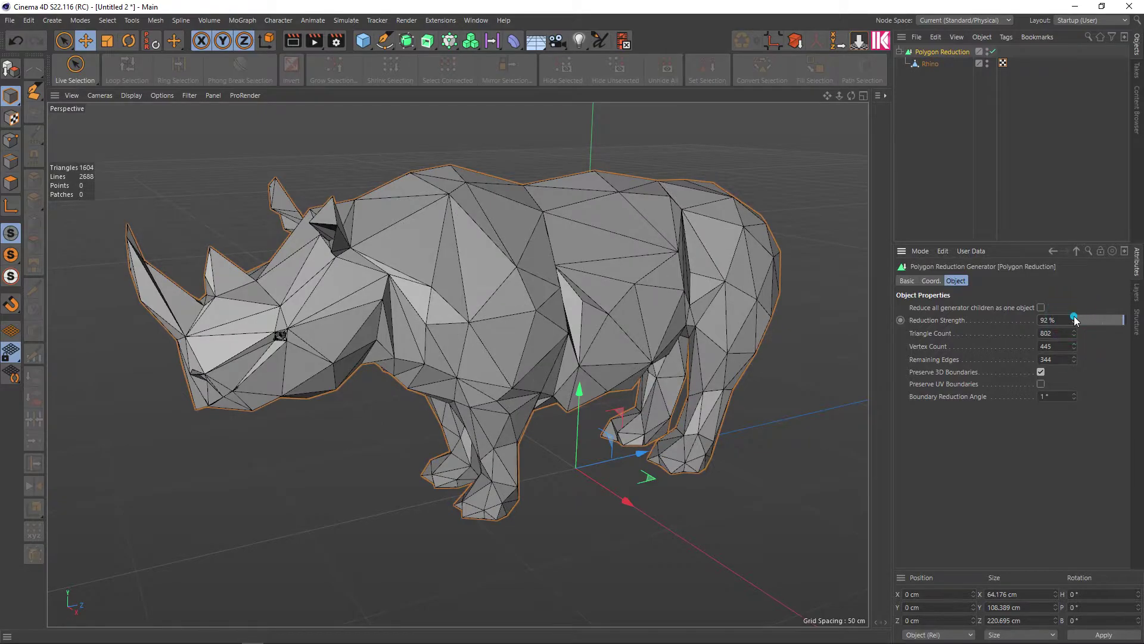
click(1075, 318)
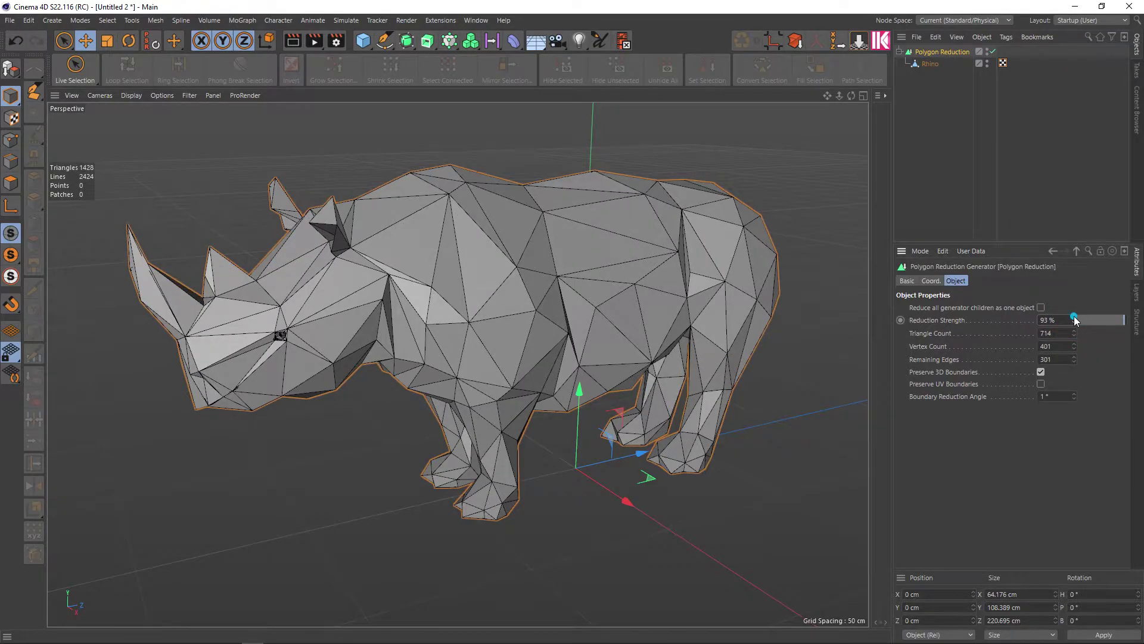
click(1074, 318)
click(1075, 318)
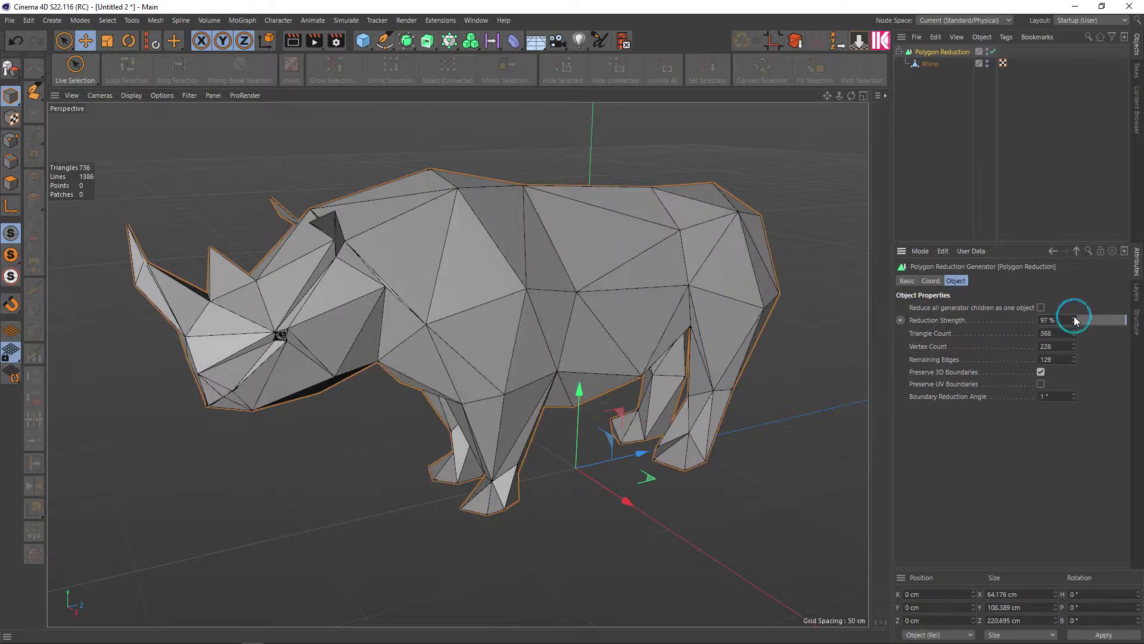
click(1075, 318)
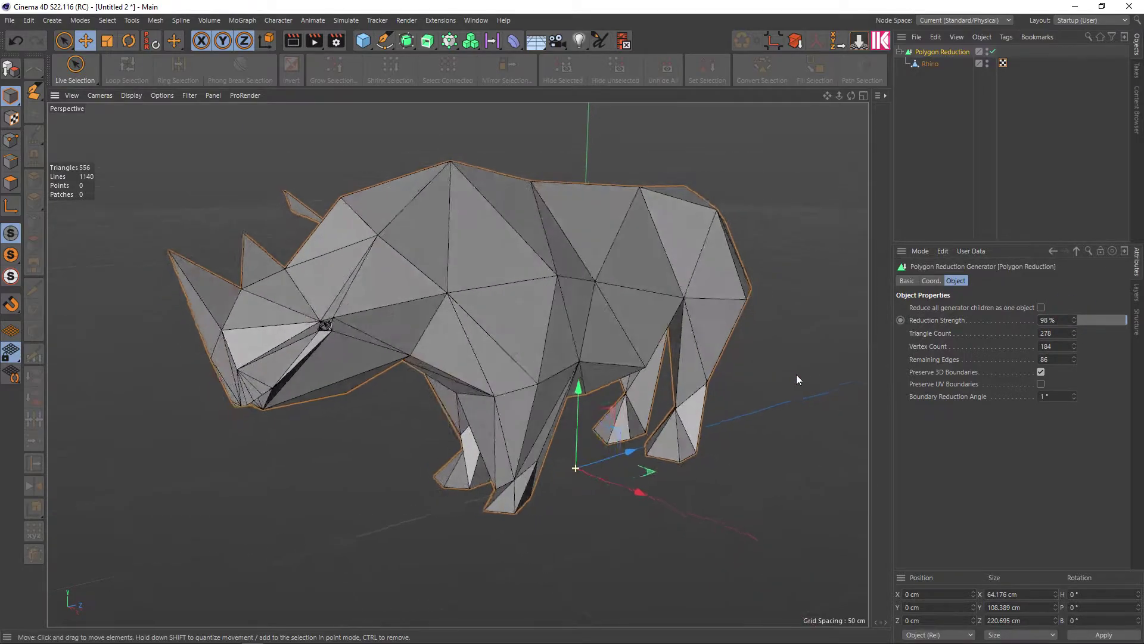
Step: Orbit in plain shading, test 99%, then lower Reduction Strength to 93%
mouse_move(796, 375)
alt+mouse_down()
mouse_move(858, 375)
mouse_move(766, 385)
mouse_move(826, 343)
alt+mouse_up()
alt+drag(739, 338, 736, 338)
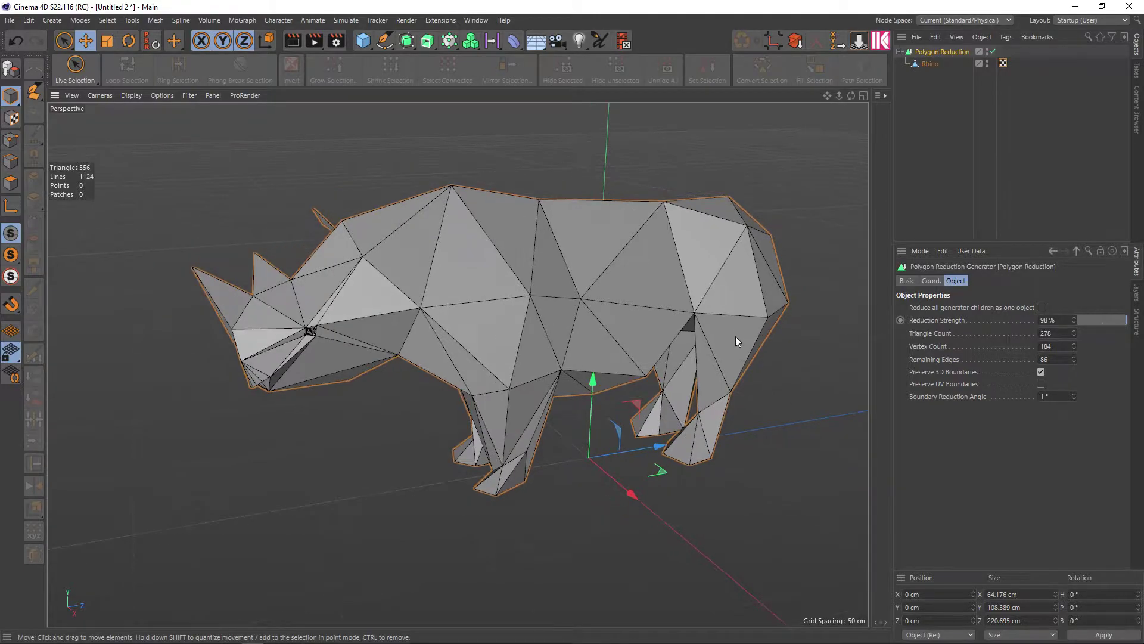
key(n)
key(a)
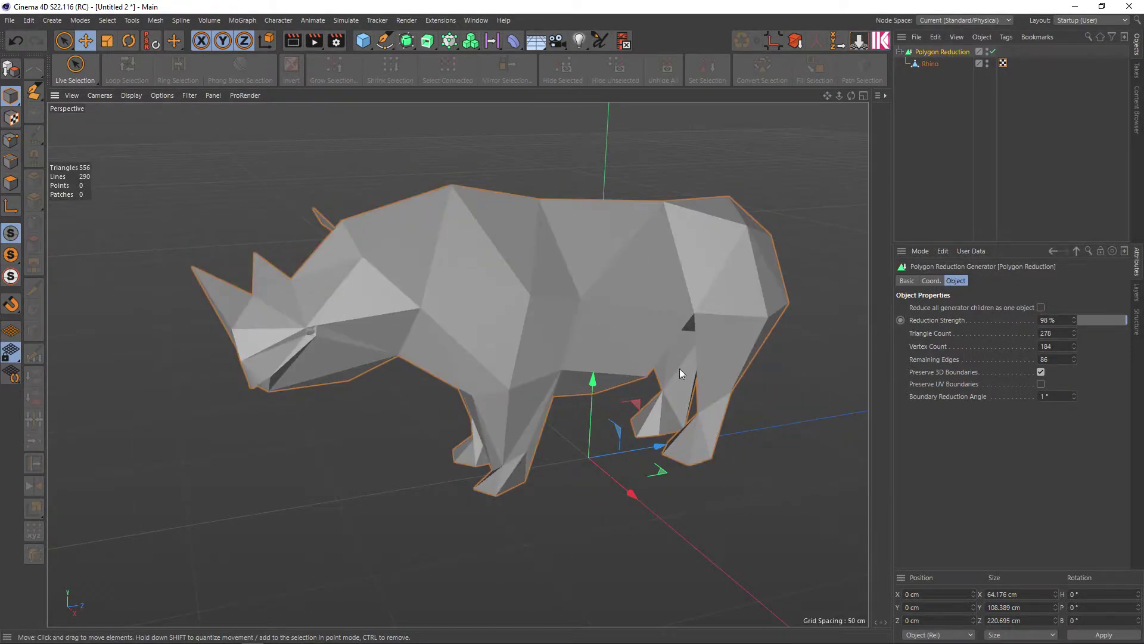
mouse_move(679, 368)
alt+mouse_down()
mouse_move(658, 363)
mouse_move(737, 381)
mouse_move(793, 365)
mouse_move(746, 354)
mouse_move(651, 391)
alt+mouse_up()
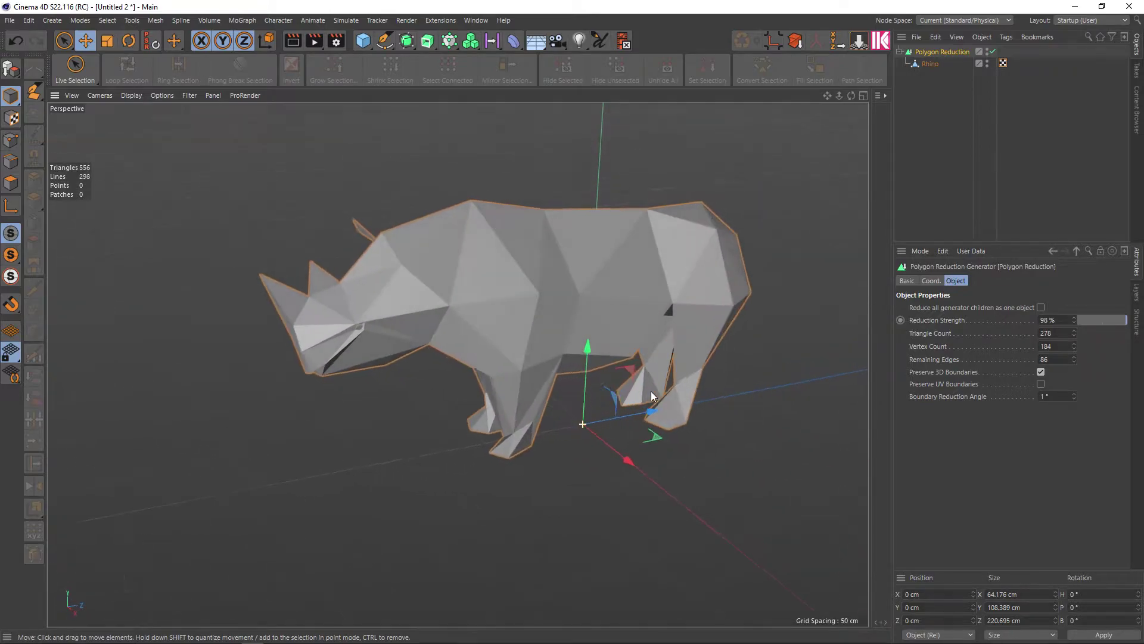
click(1073, 316)
drag(1072, 316, 1074, 327)
click(1074, 322)
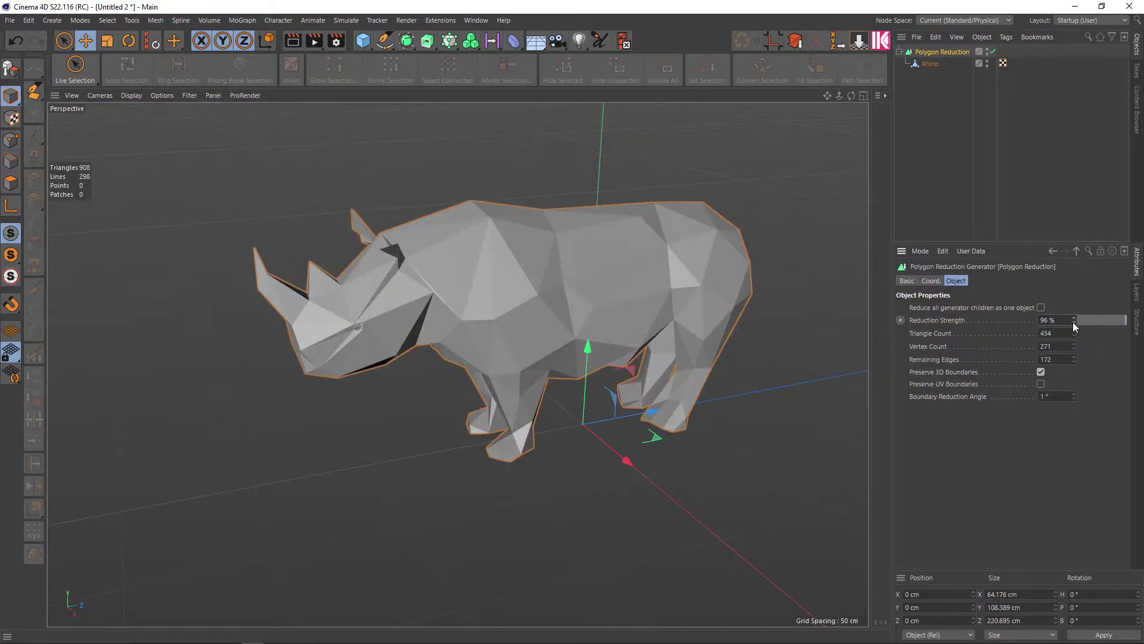
click(1073, 322)
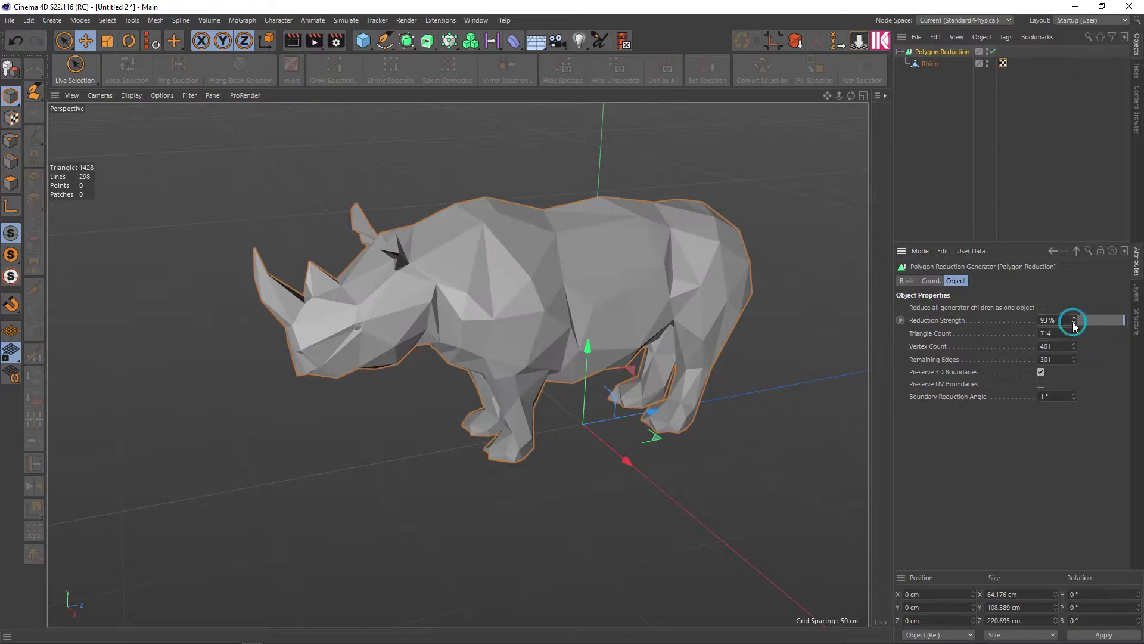
Step: Toggle mesh lines on the 714-triangle rhino and orbit to inspect all sides
scroll(697, 320, up, 2)
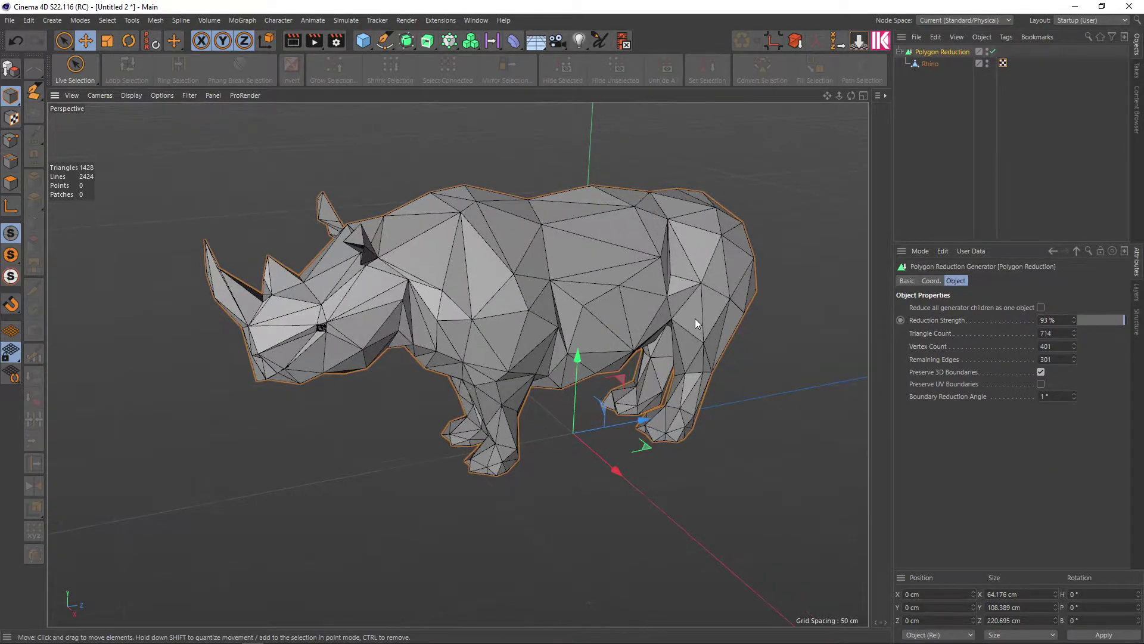
key(n)
key(a)
scroll(663, 331, down, 2)
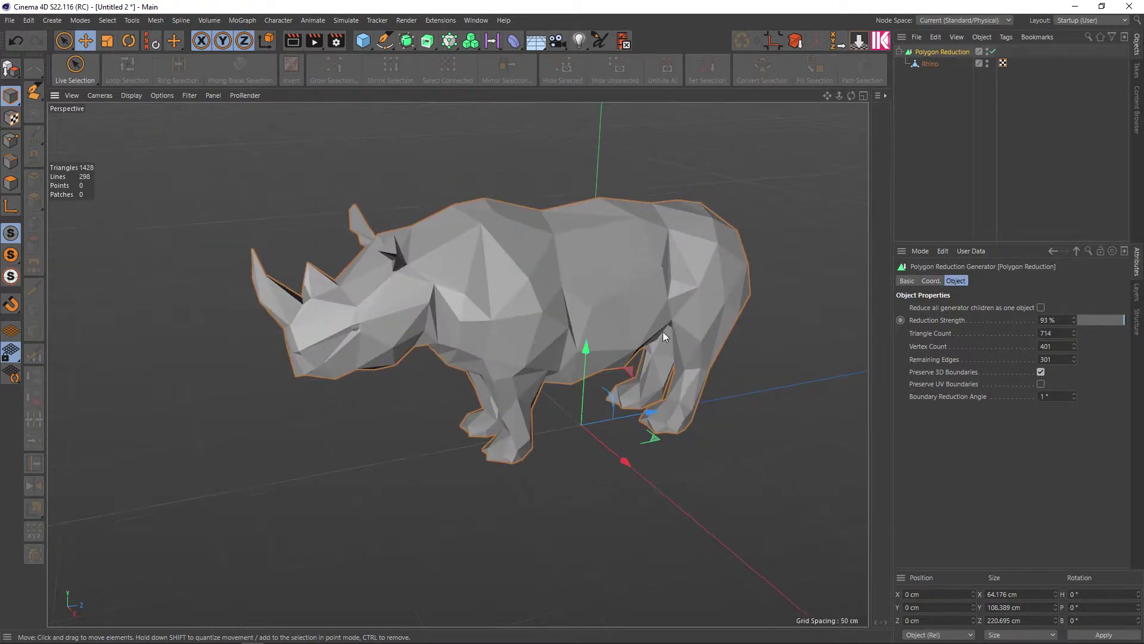
mouse_move(603, 341)
alt+mouse_down()
mouse_move(715, 323)
mouse_move(792, 336)
mouse_move(553, 316)
mouse_move(585, 356)
mouse_move(565, 335)
alt+mouse_up()
key(n)
key(b)
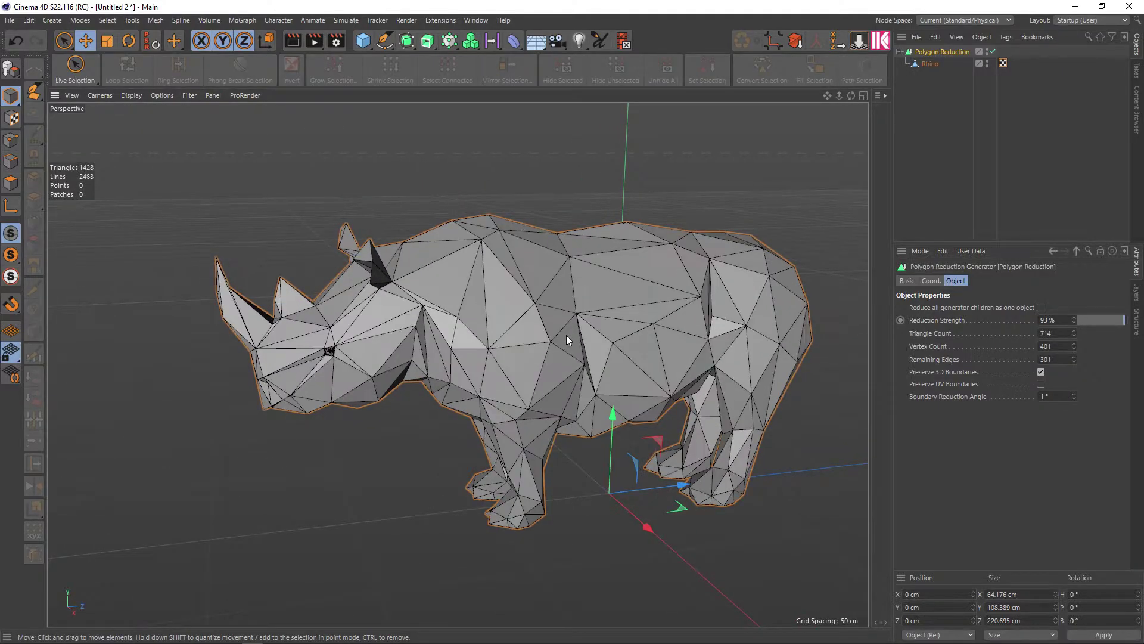
mouse_move(577, 340)
alt+mouse_down()
mouse_move(586, 342)
mouse_move(522, 319)
mouse_move(528, 275)
alt+mouse_up()
Step: Add a Floor and a Physical Sky, then render a preview of the rhino
click(536, 41)
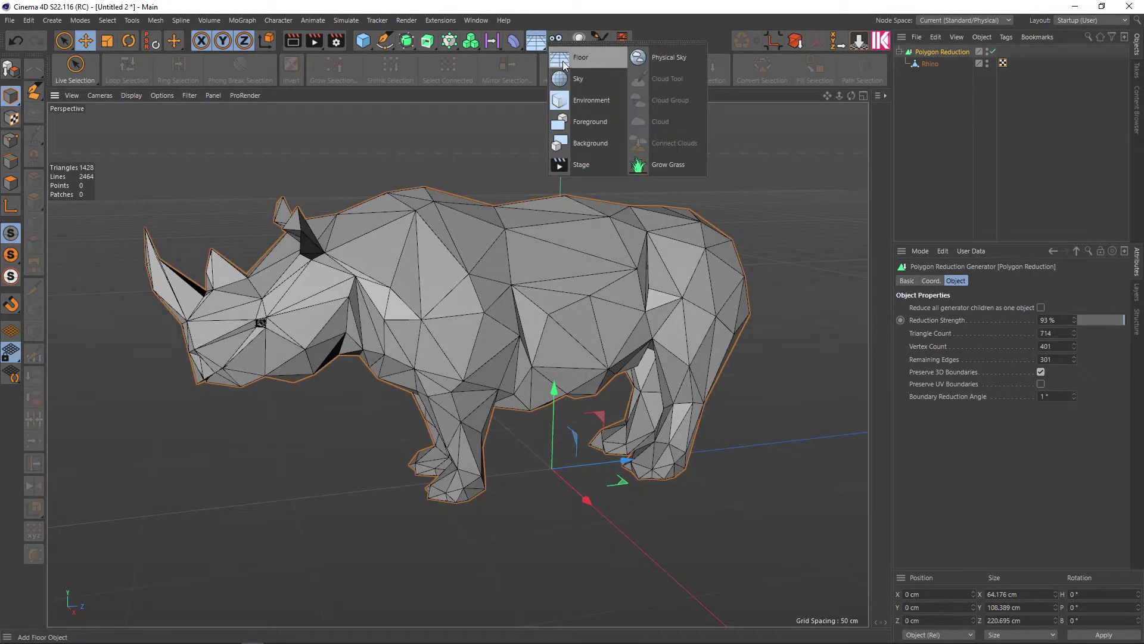
click(562, 60)
click(536, 40)
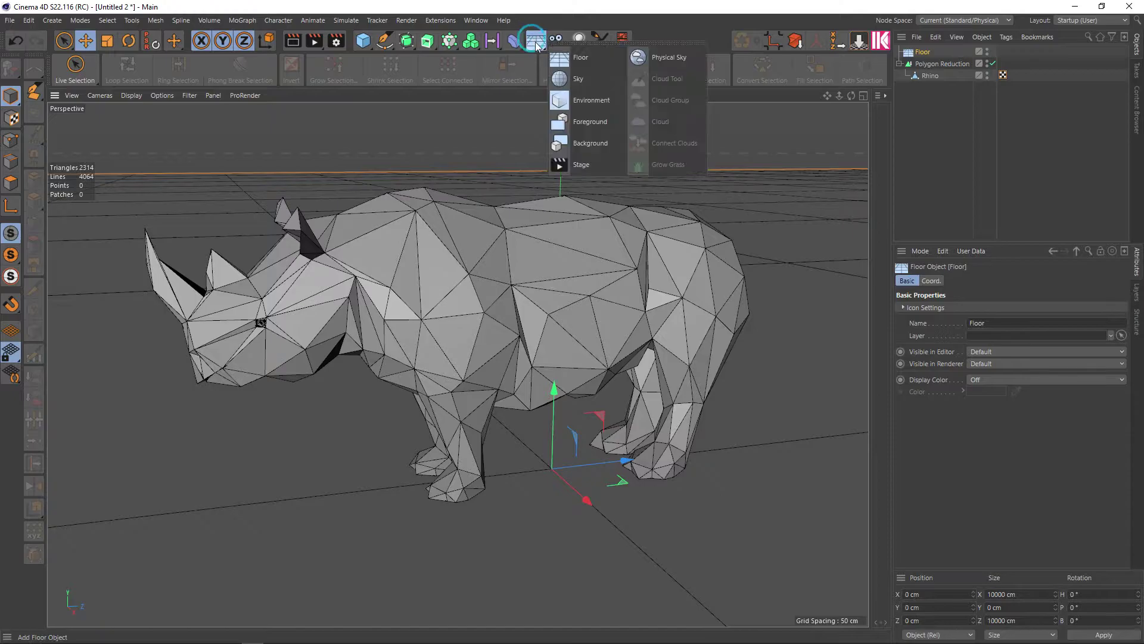
click(652, 54)
mouse_move(620, 204)
alt+mouse_down()
mouse_move(627, 231)
mouse_move(603, 249)
alt+mouse_up()
key(ctrl+r)
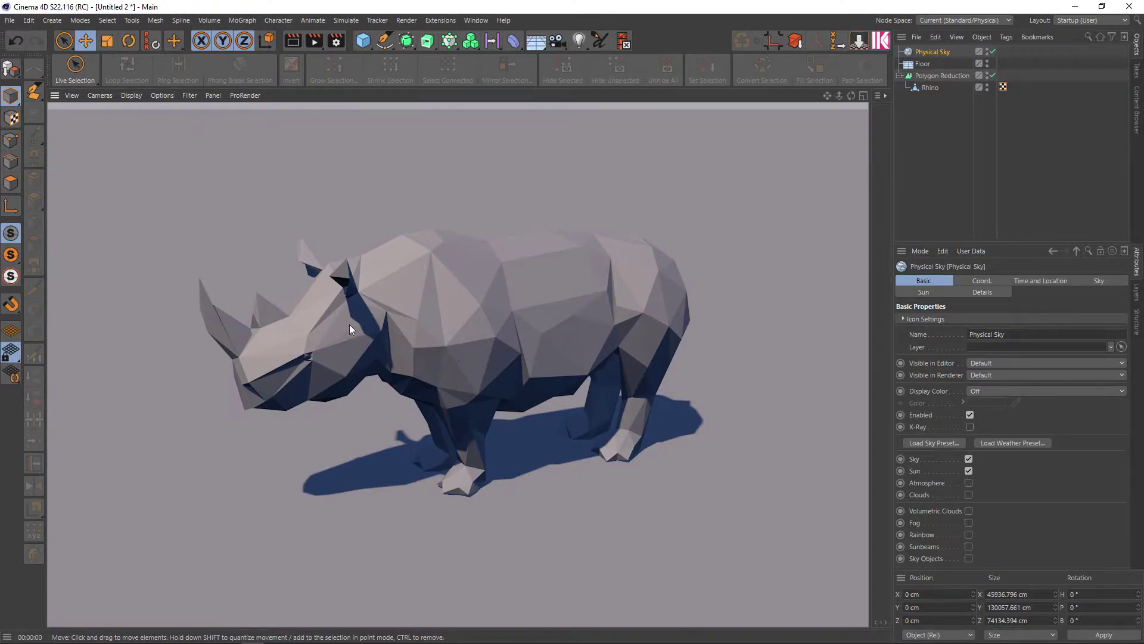
Step: Set Reduction Strength to 89%, re-render, and duplicate the Polygon Reduction with its rhino
click(929, 78)
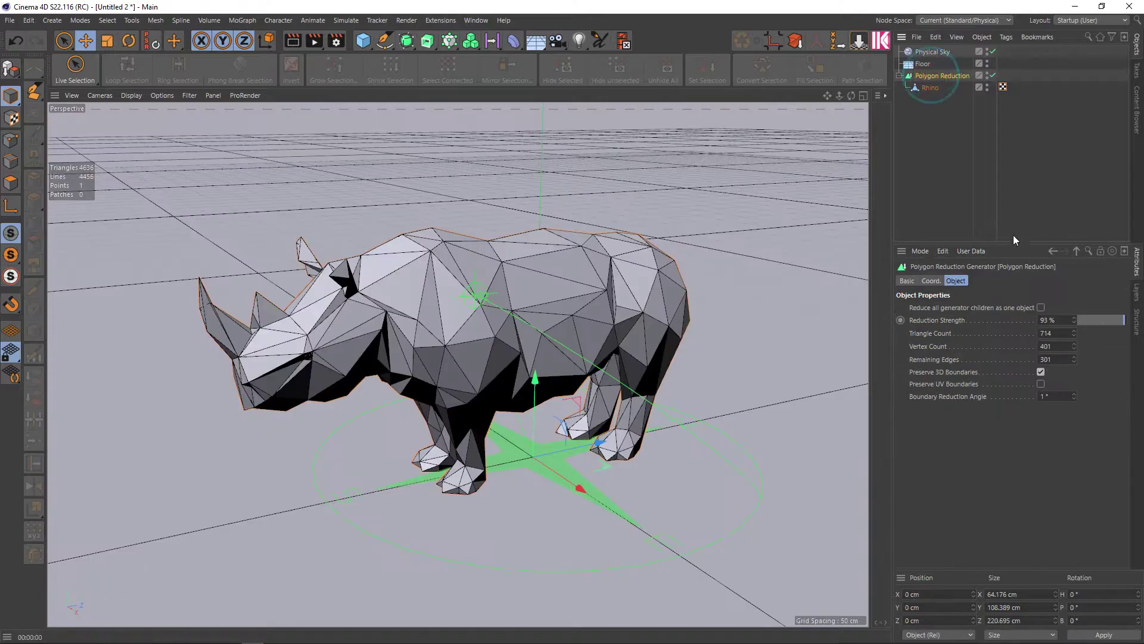
click(1049, 320)
drag(1117, 320, 1122, 321)
key(ctrl+r)
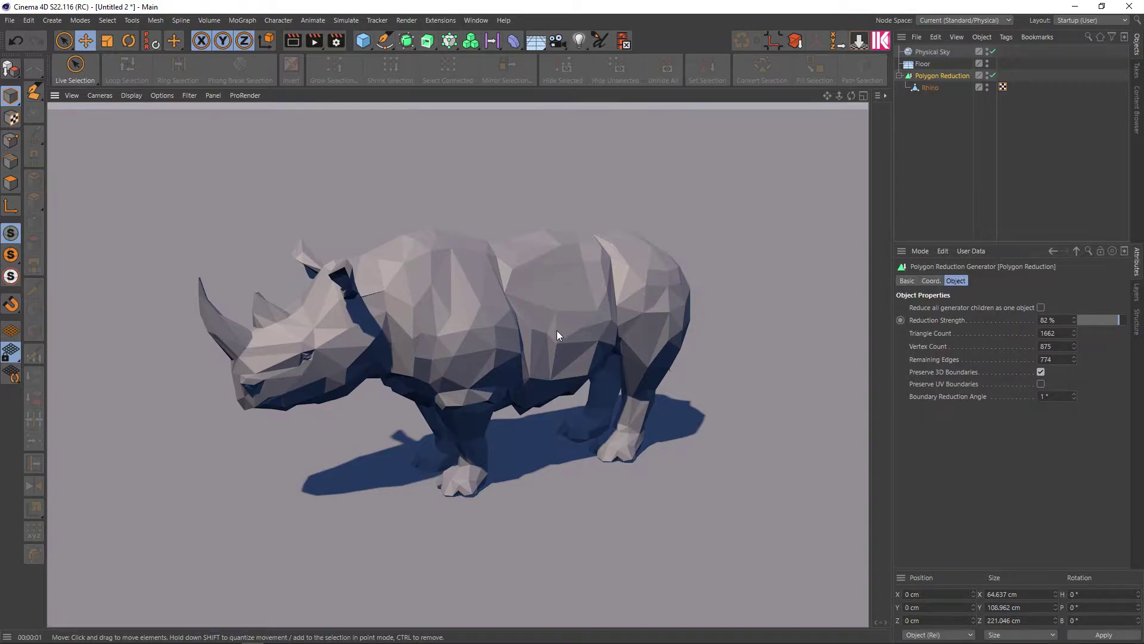
drag(1098, 327, 1124, 325)
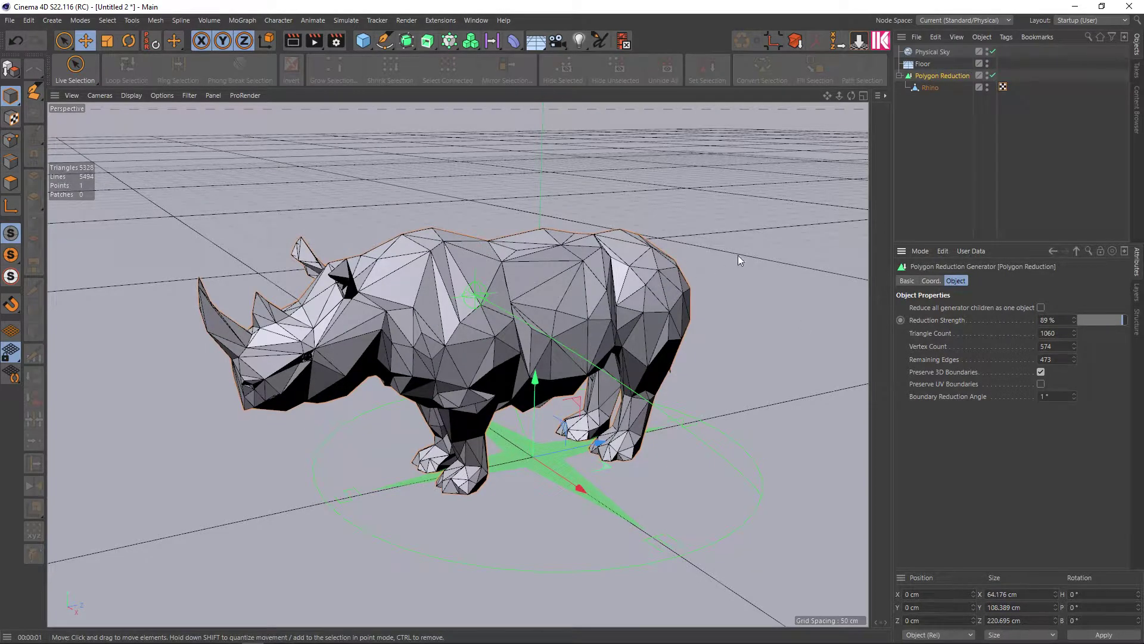
key(ctrl+c)
key(ctrl+v)
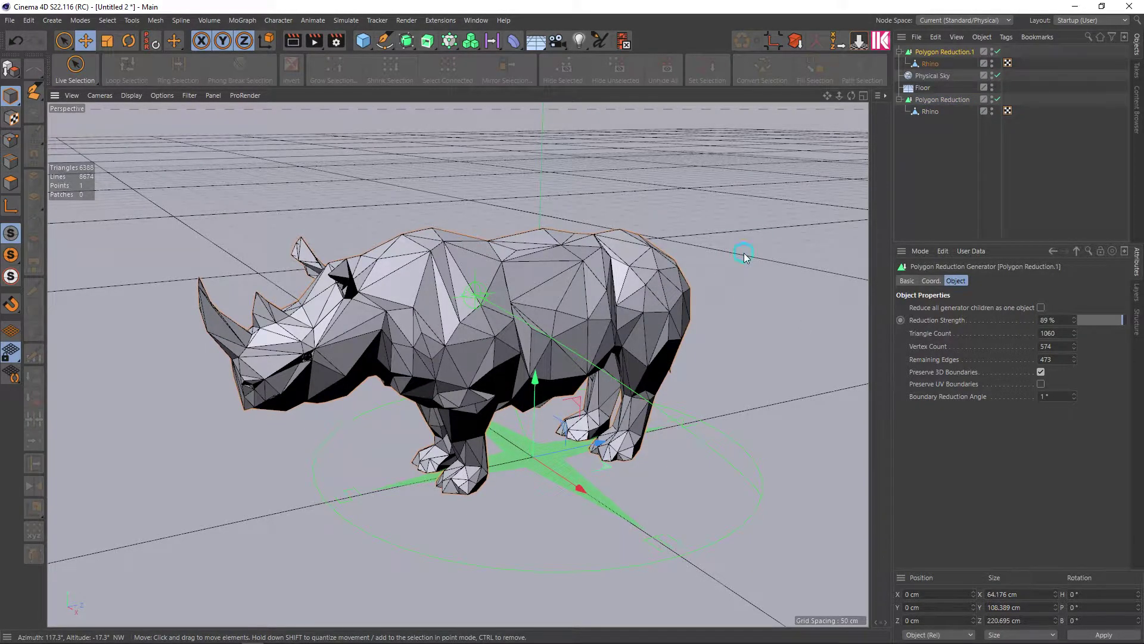
Step: Select Polygon Reduction.1 and the Floor, zoom toward the rhino's eye, and bring up the primitives palette
click(744, 253)
click(935, 52)
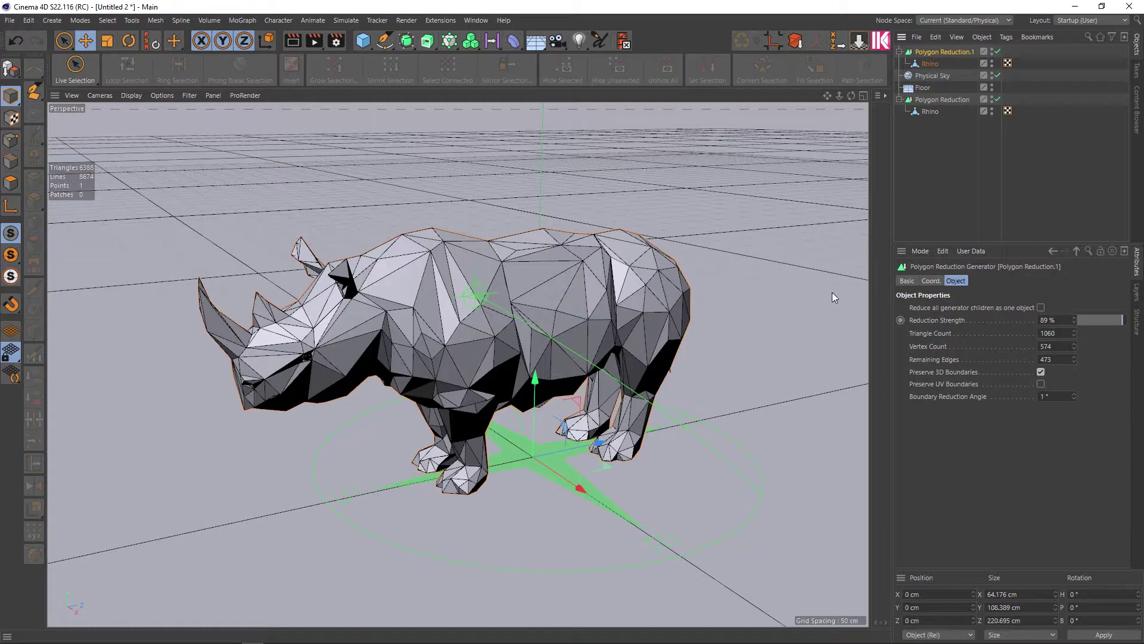
click(743, 273)
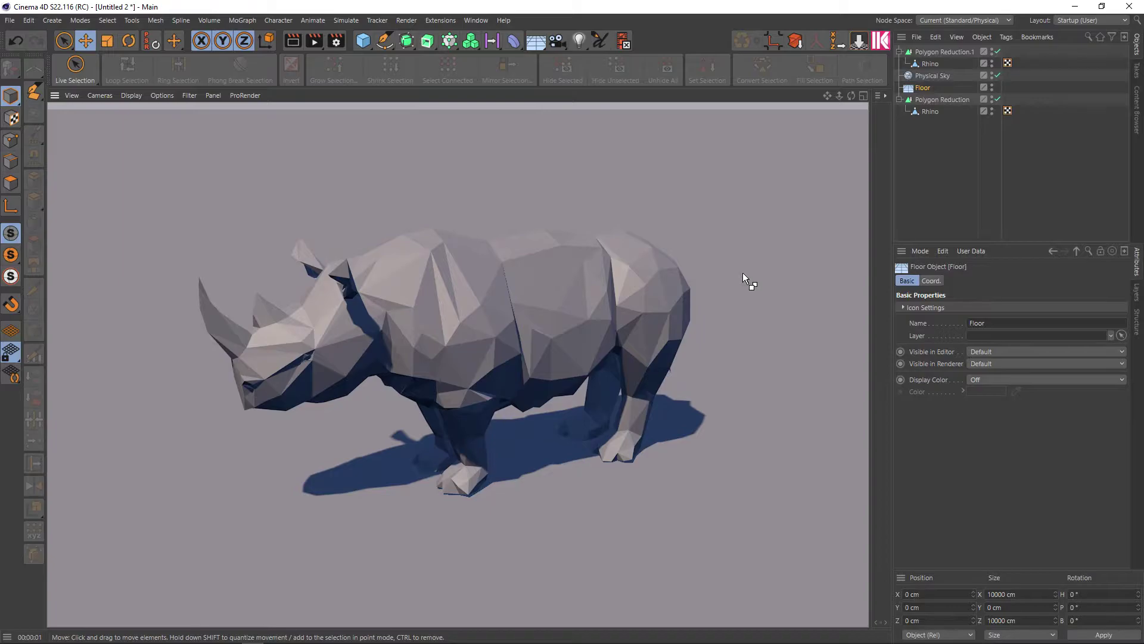
scroll(294, 373, up, 2)
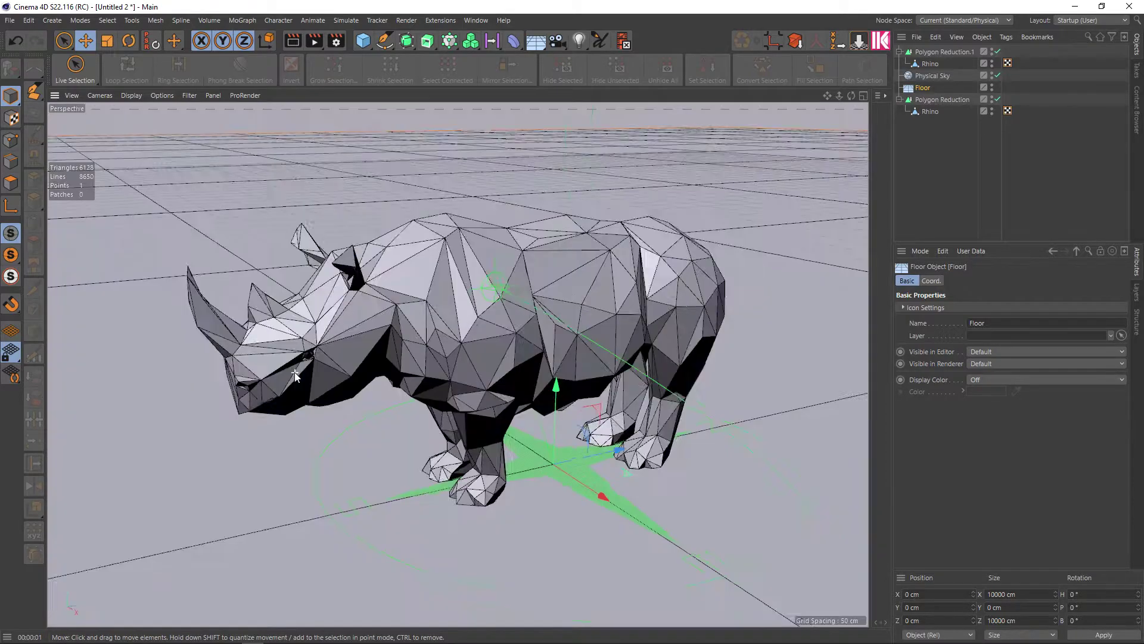
scroll(292, 359, up, 2)
scroll(301, 359, up, 3)
scroll(335, 352, up, 3)
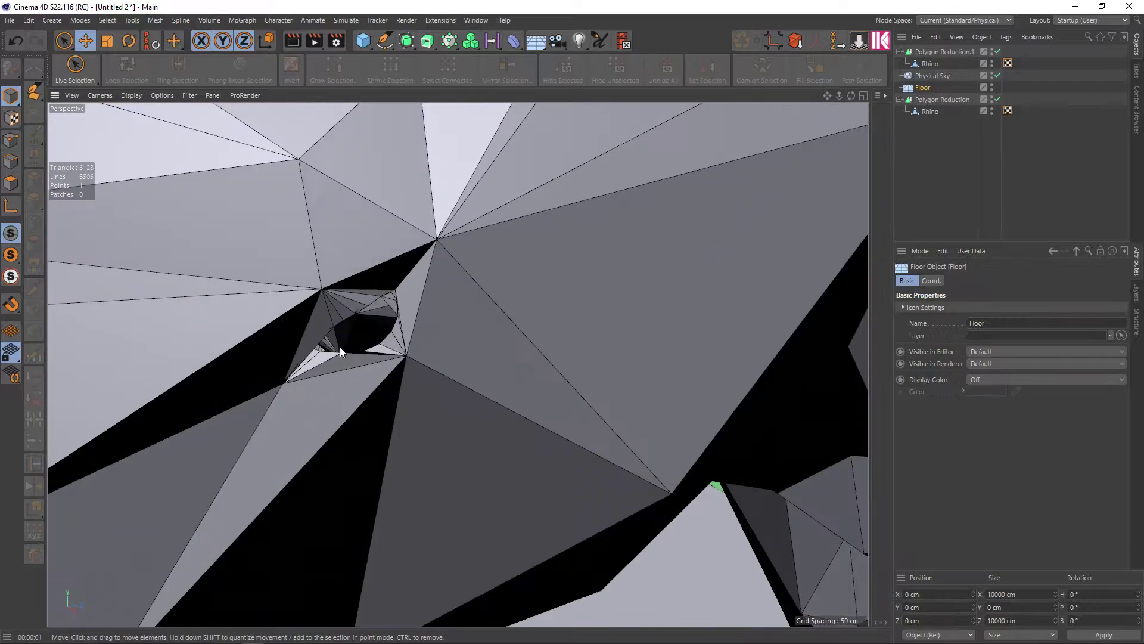
scroll(340, 347, down, 3)
scroll(341, 343, down, 3)
scroll(342, 340, down, 2)
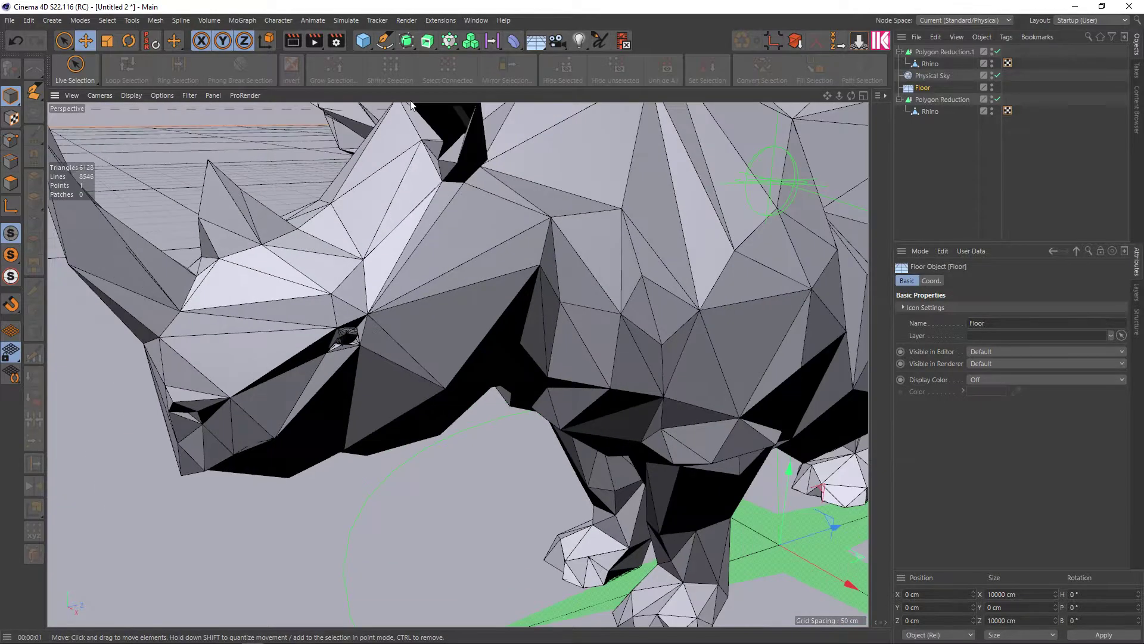
click(364, 42)
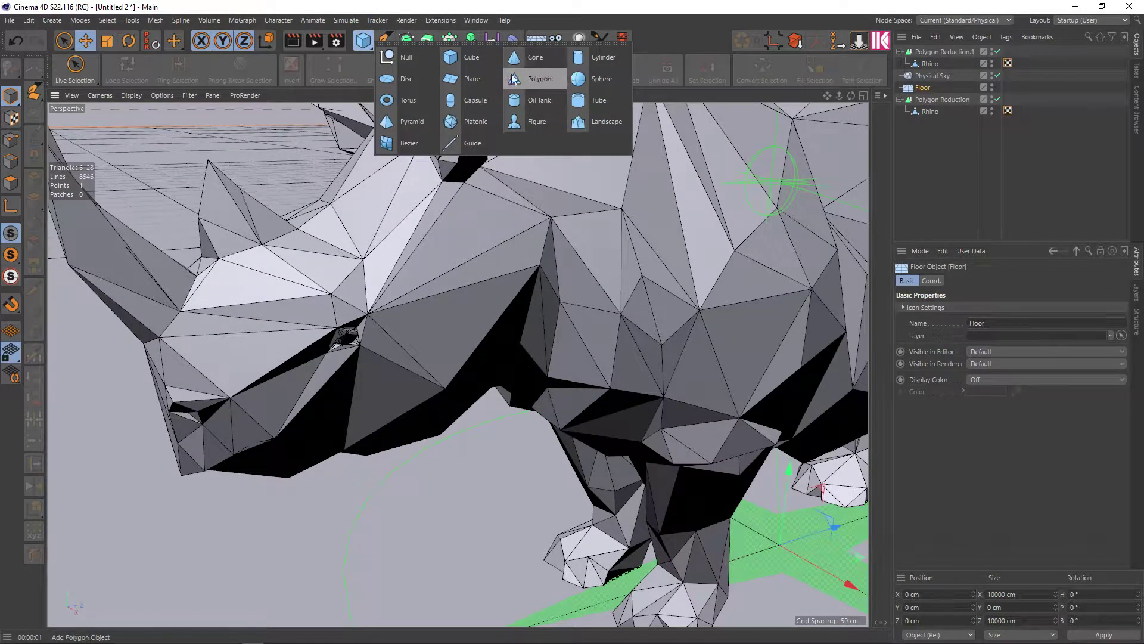
Step: Add a Platonic solid and scale it down to about 12.8 cm
click(460, 122)
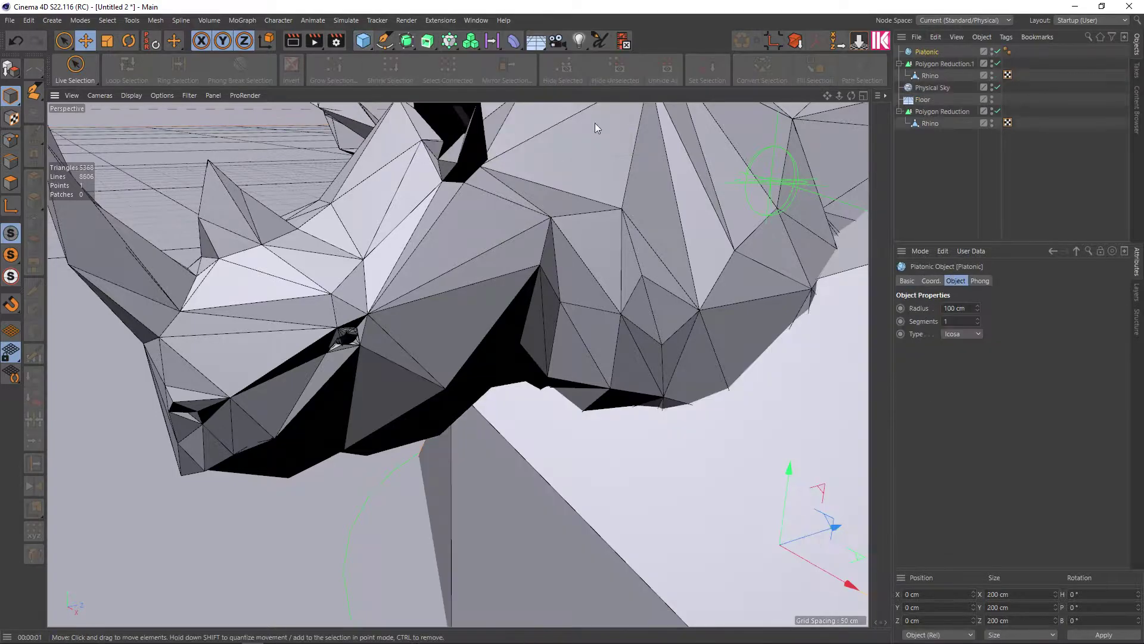
scroll(474, 317, down, 5)
scroll(475, 322, down, 3)
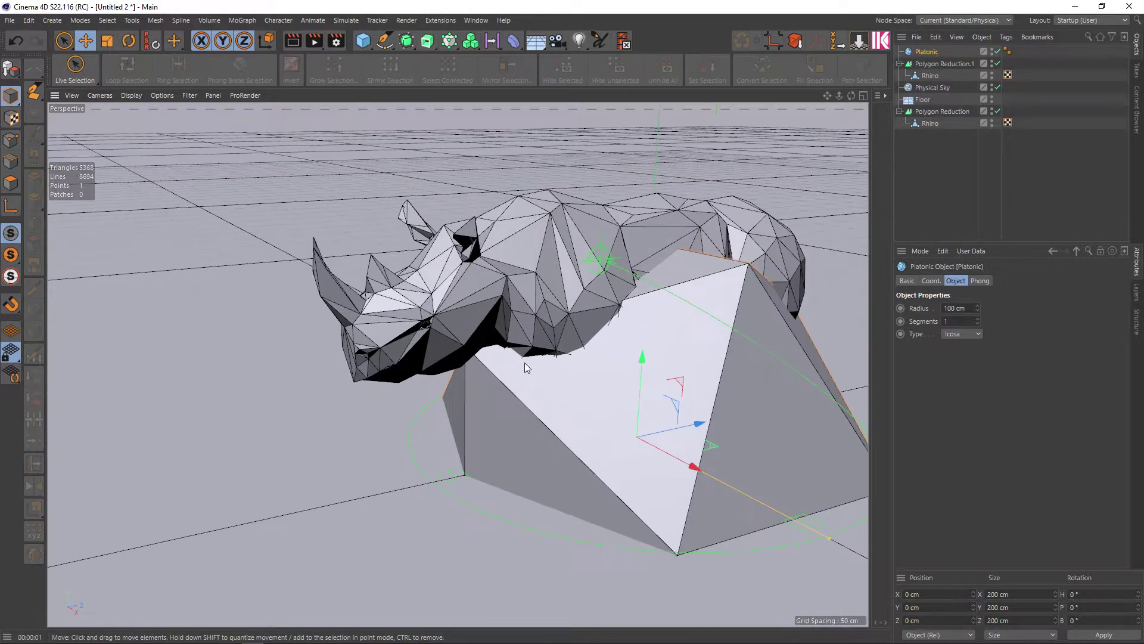
key(t)
drag(634, 363, 194, 437)
key(e)
Step: In the four-view layout, move the Platonic forward and up to the rhino's head
middle_click(480, 392)
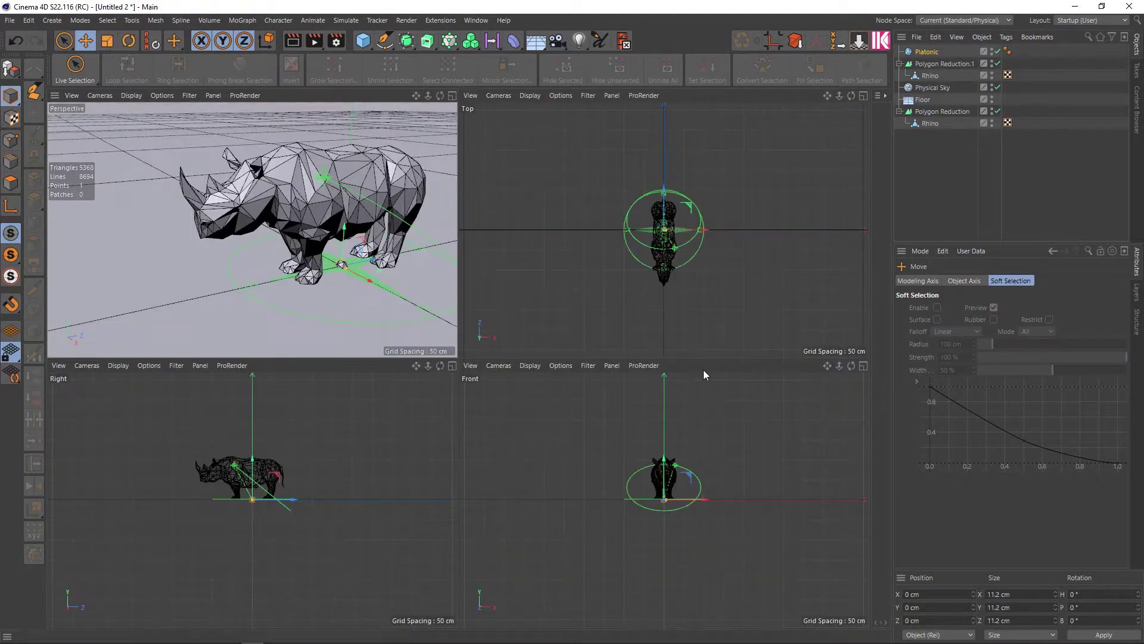
mouse_move(664, 207)
mouse_down()
mouse_move(657, 247)
mouse_move(703, 268)
mouse_up()
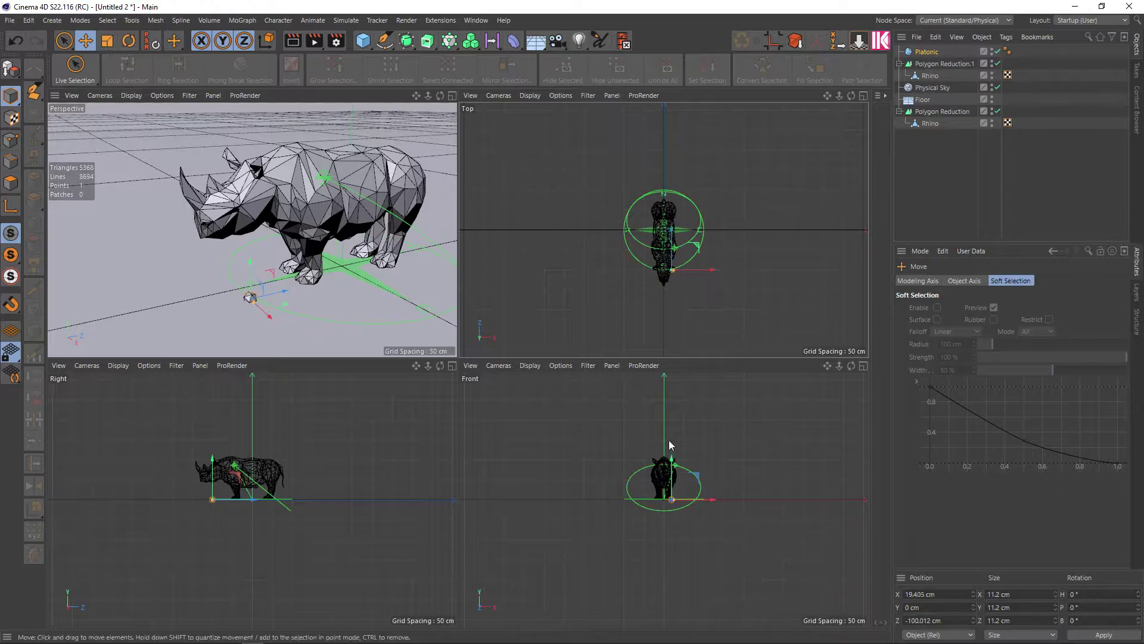
drag(674, 480, 674, 453)
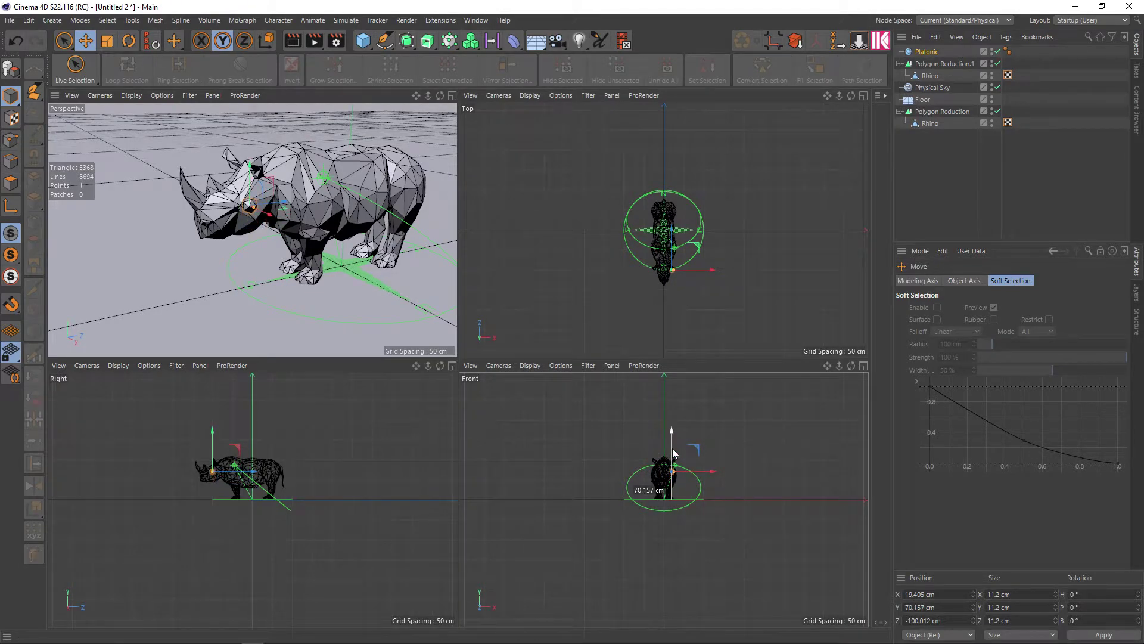
middle_click(376, 296)
middle_click(465, 352)
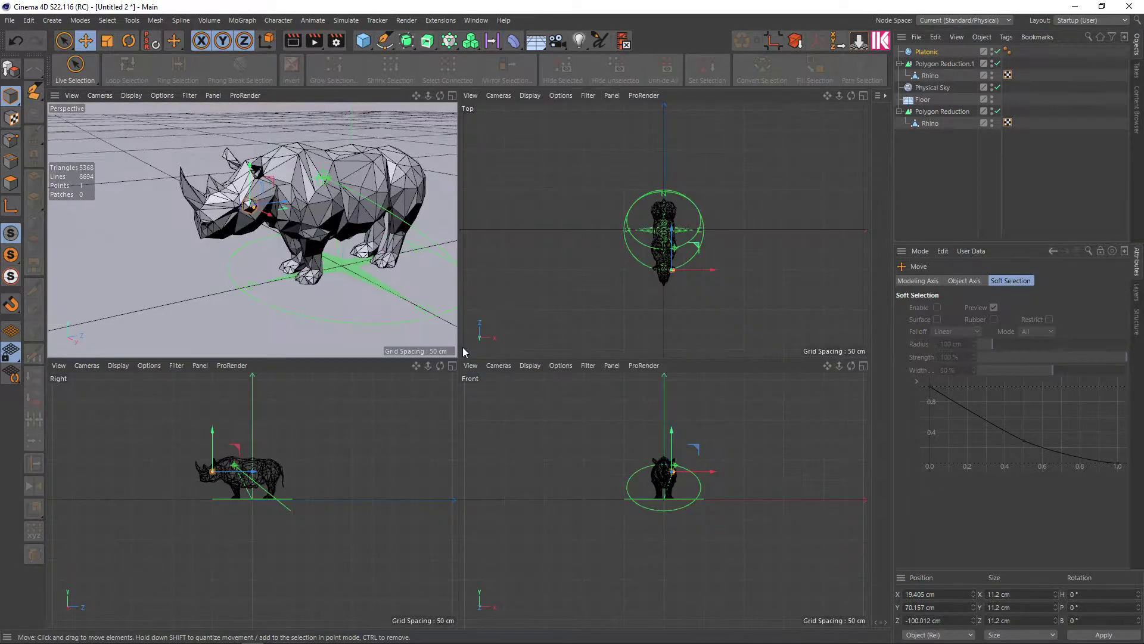
drag(686, 274, 681, 274)
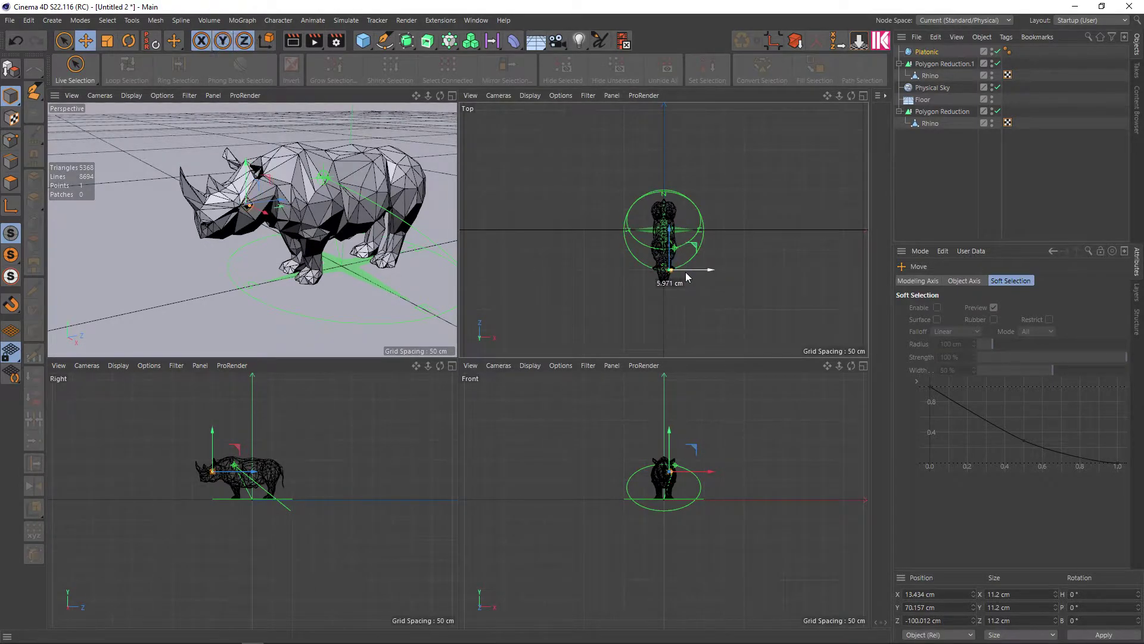
Step: Push the Platonic into the eye socket and shrink it to about 7.4 cm
middle_click(249, 199)
scroll(428, 314, up, 3)
scroll(428, 314, up, 2)
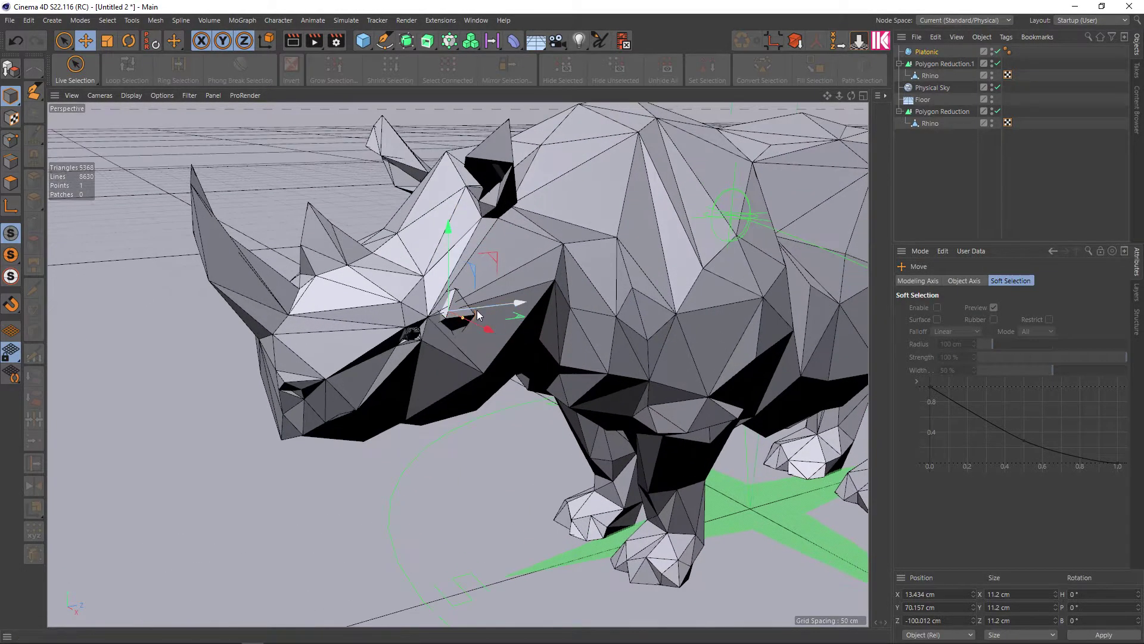
mouse_move(500, 307)
mouse_down()
mouse_move(349, 346)
mouse_move(494, 349)
mouse_move(480, 315)
mouse_up()
key(t)
scroll(409, 332, up, 2)
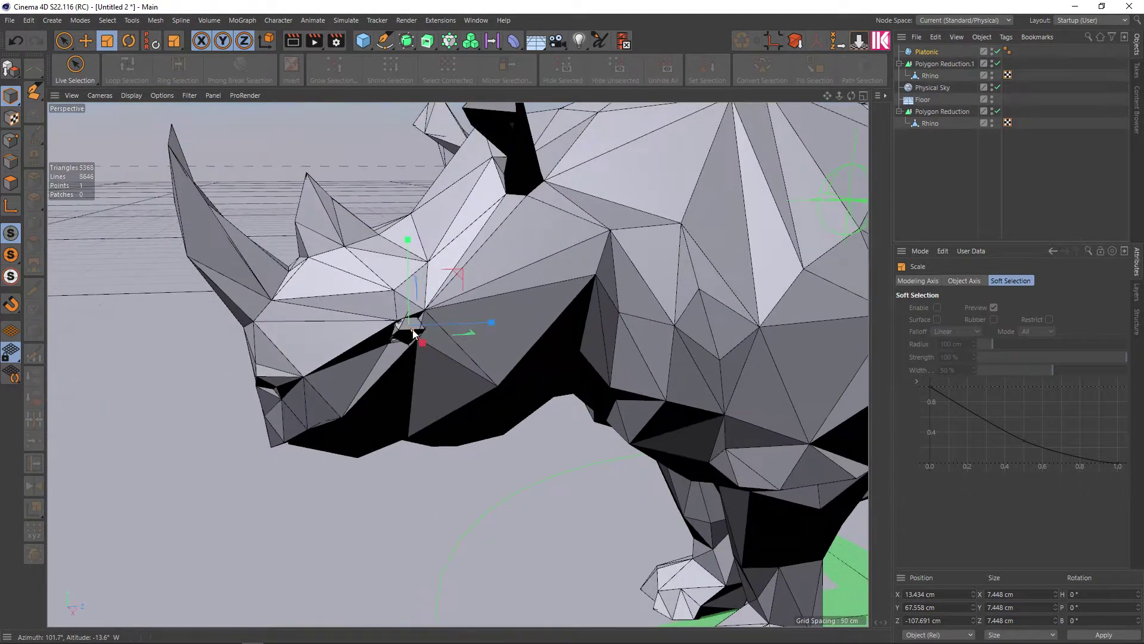
scroll(416, 332, up, 2)
scroll(416, 331, up, 2)
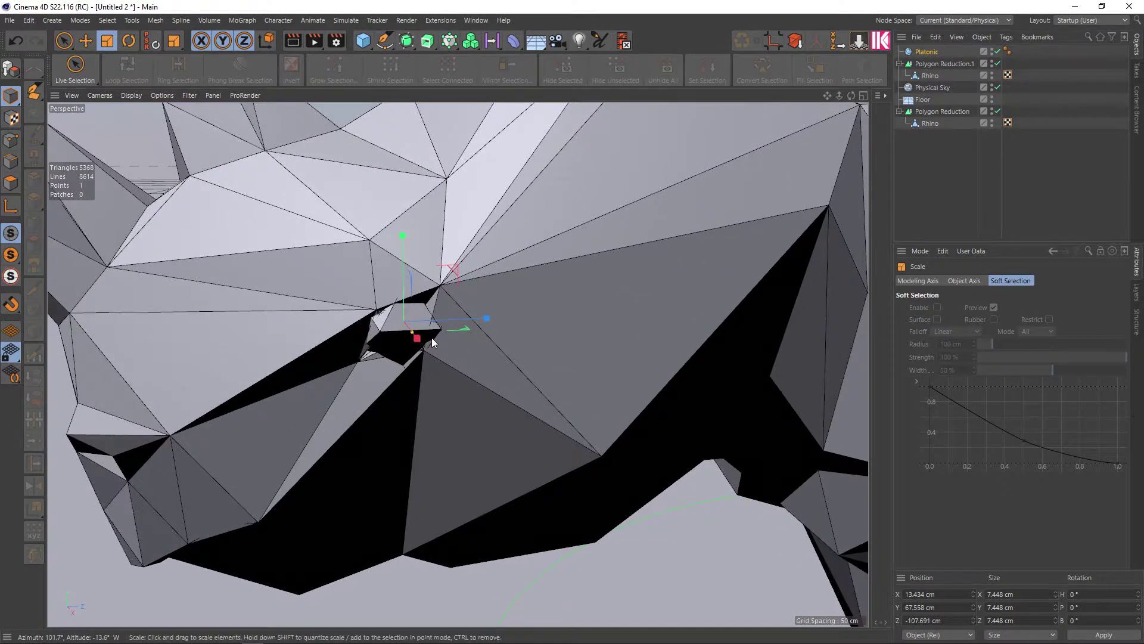
click(10, 255)
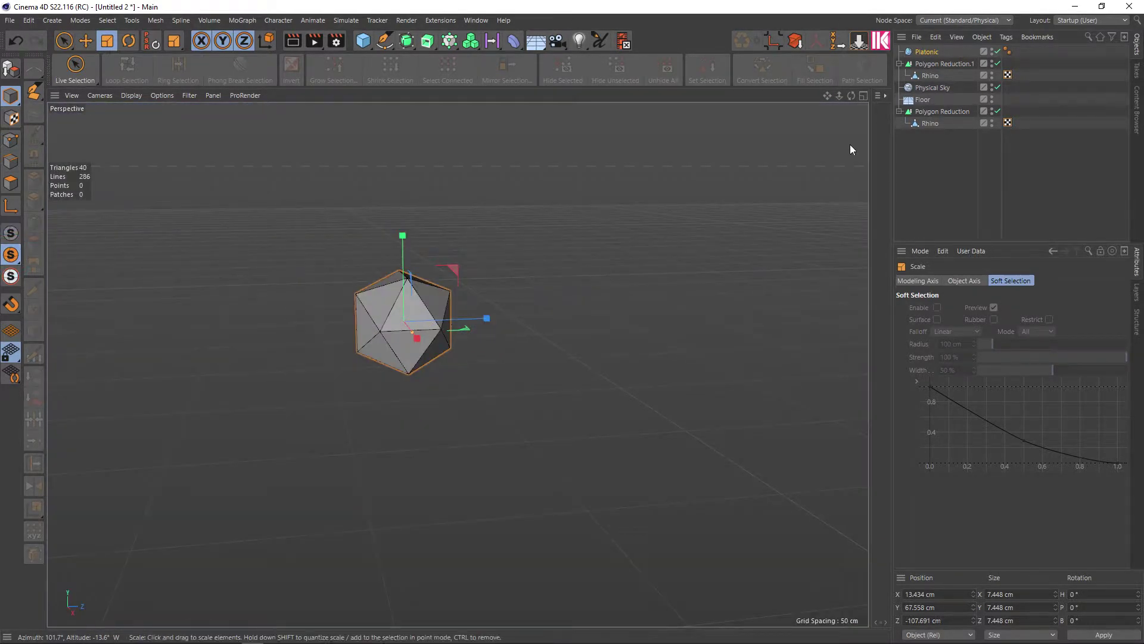
click(926, 51)
click(957, 334)
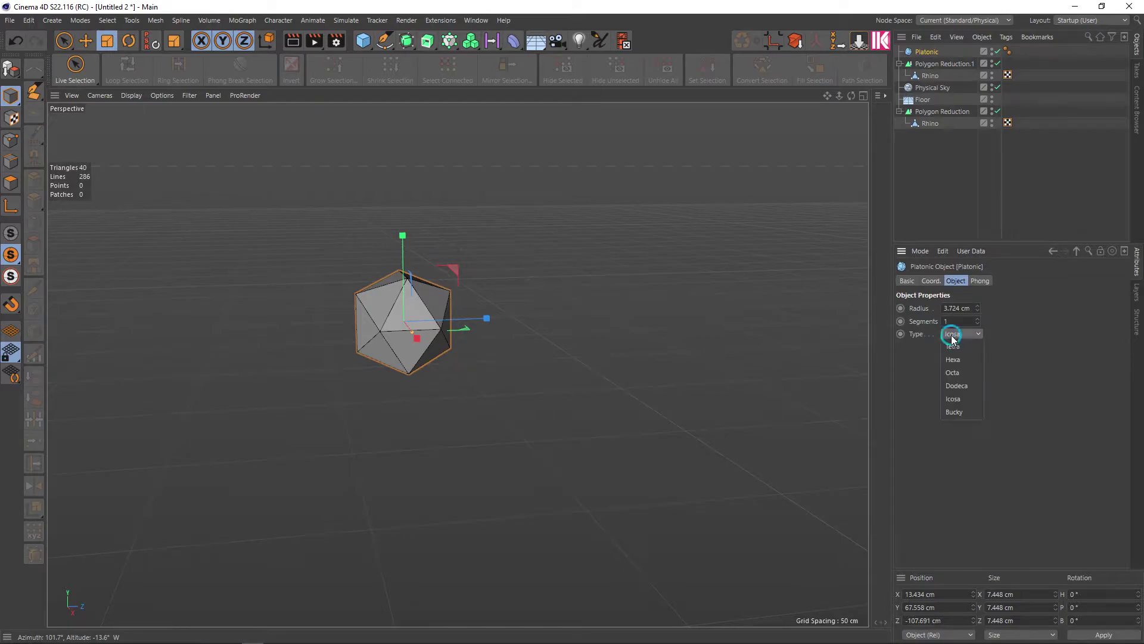
click(957, 347)
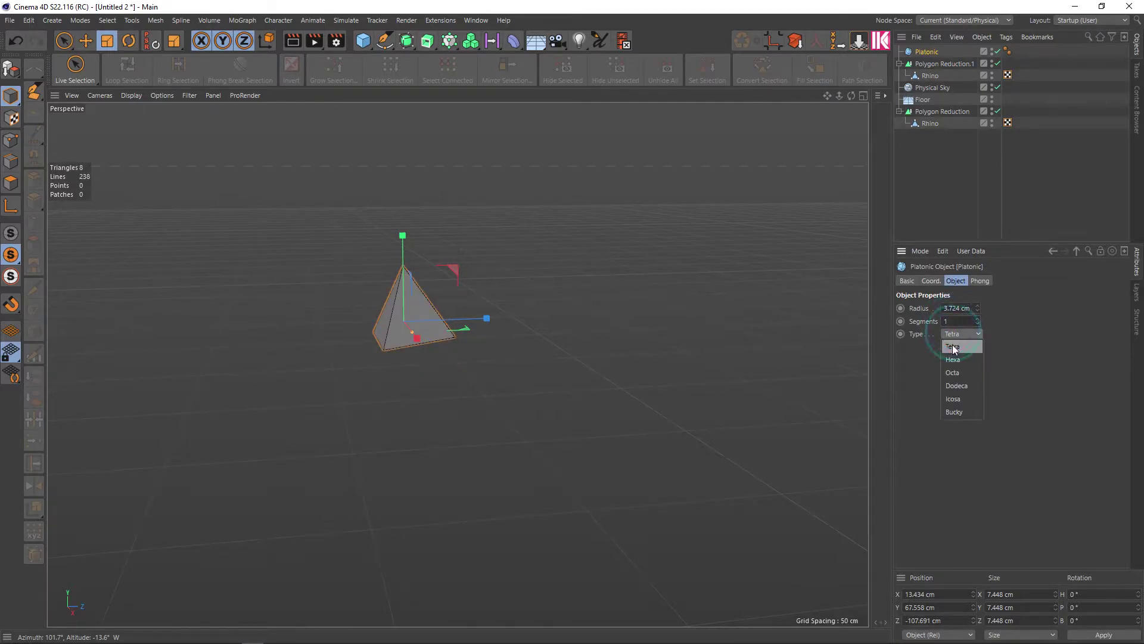
click(953, 359)
click(951, 372)
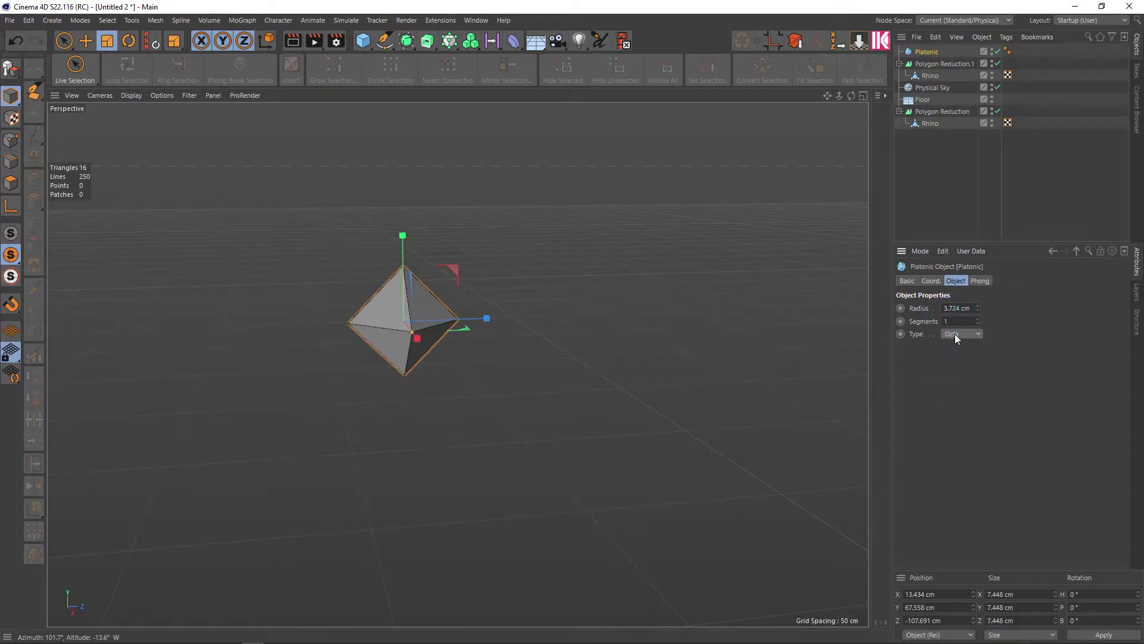
click(955, 384)
click(950, 332)
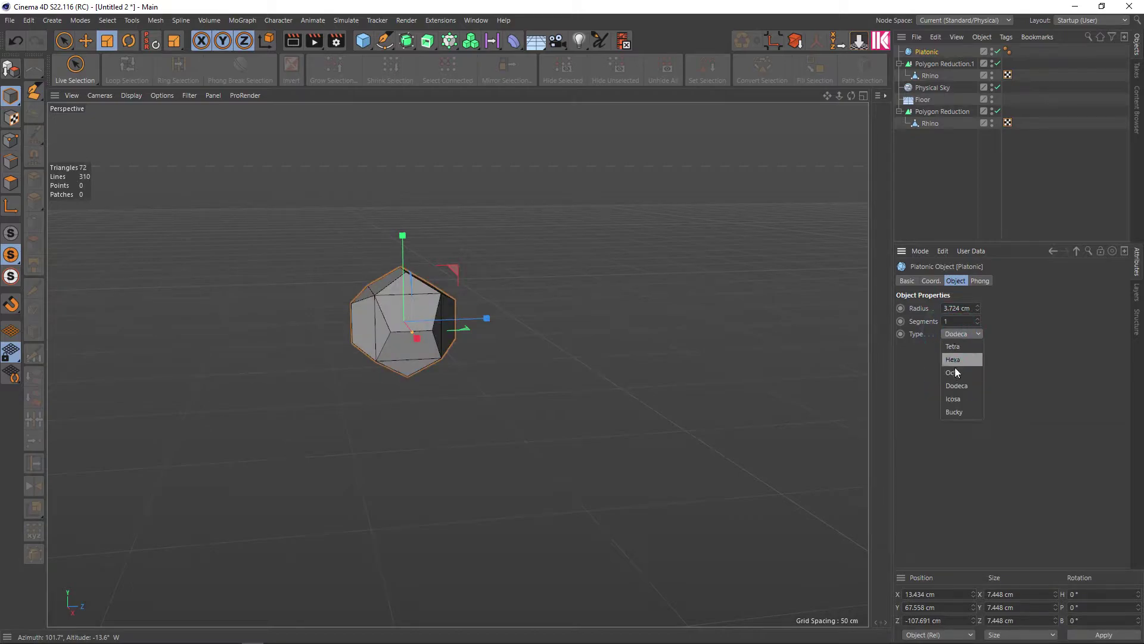
click(960, 399)
alt+drag(582, 324, 727, 326)
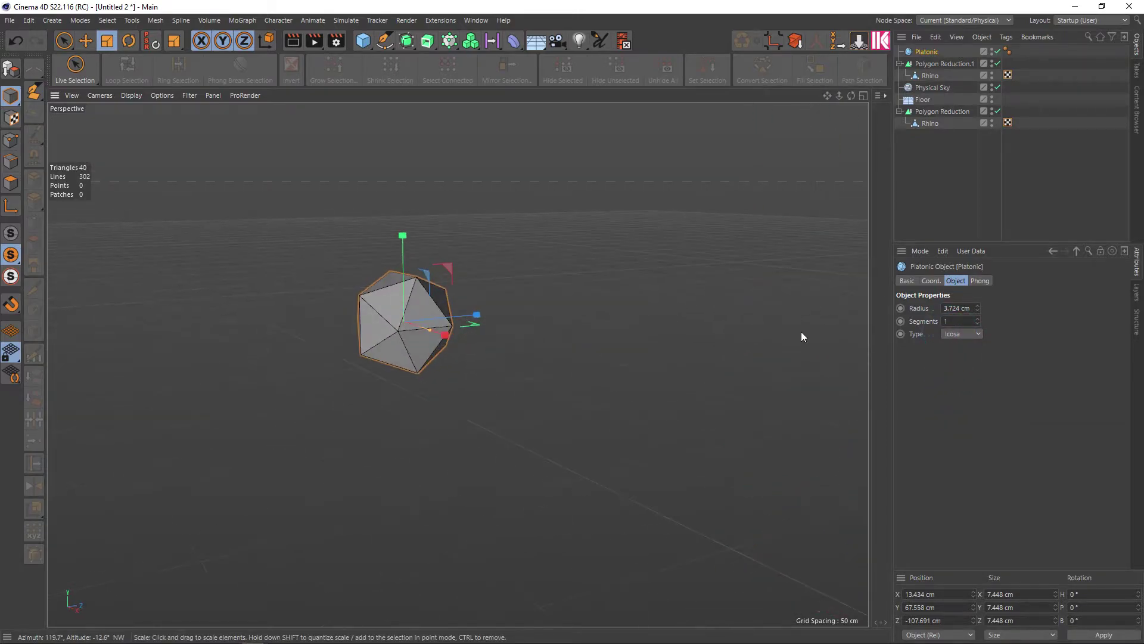
click(959, 334)
click(957, 411)
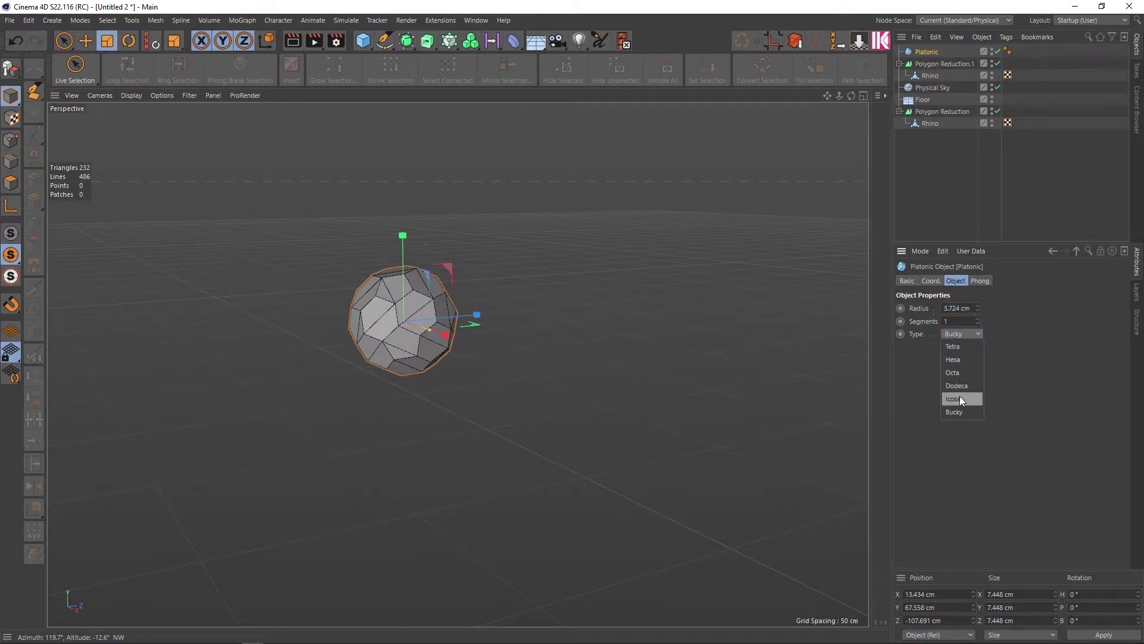
click(953, 398)
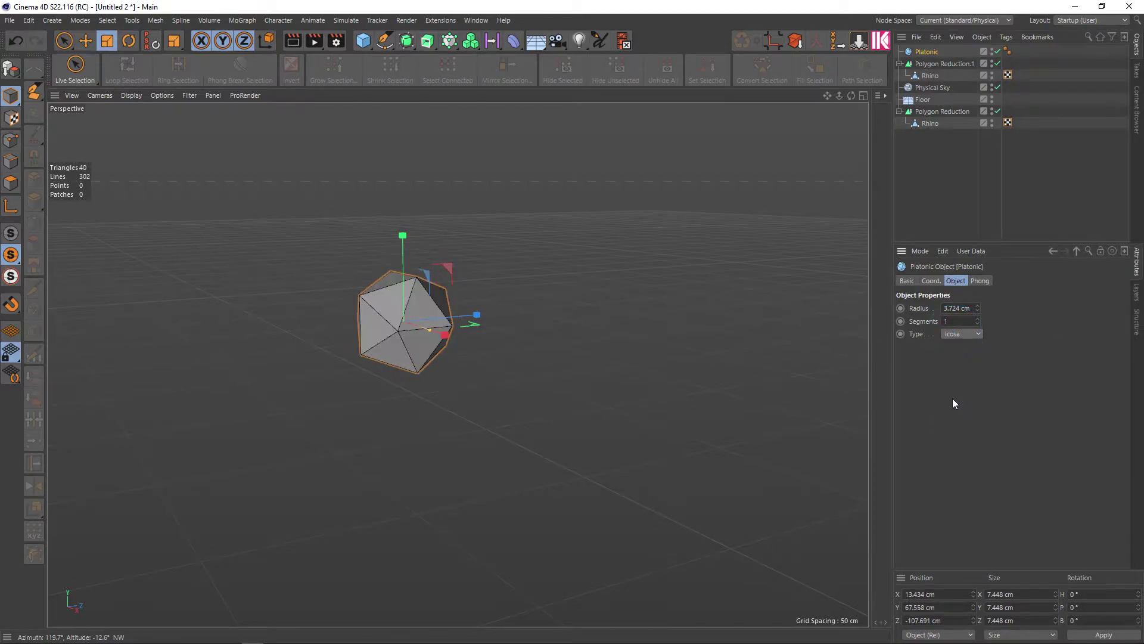
click(10, 233)
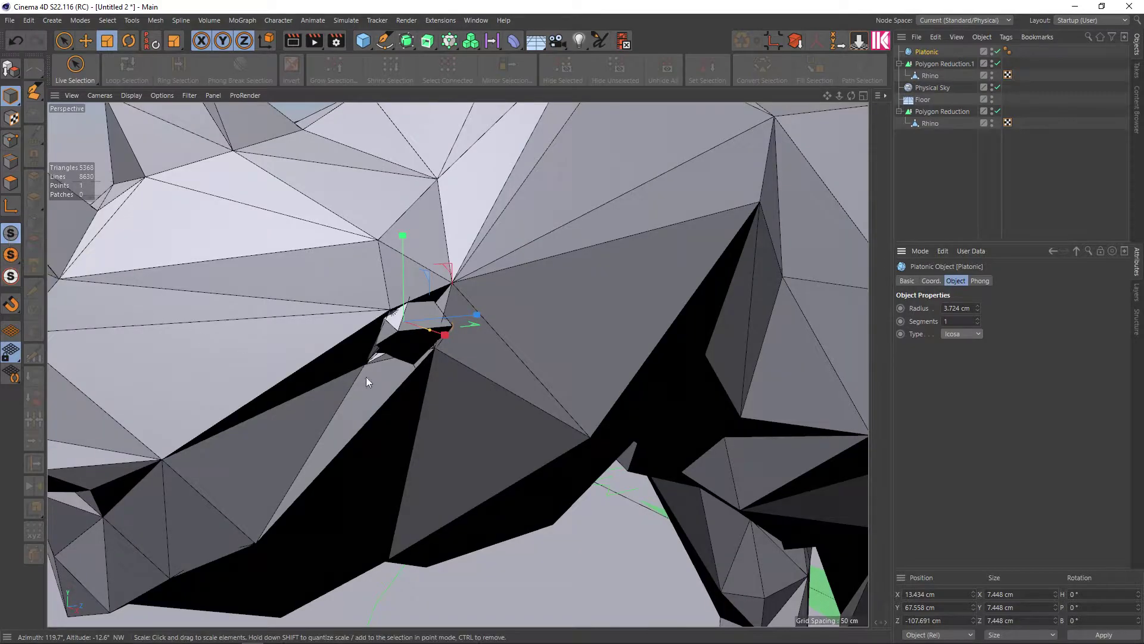
Step: Rotate the Platonic eye roughly about its bank axis
key(r)
mouse_move(392, 392)
mouse_down()
mouse_move(420, 331)
mouse_move(415, 345)
mouse_move(459, 321)
mouse_move(418, 313)
mouse_move(446, 334)
mouse_move(478, 335)
mouse_move(419, 356)
mouse_move(463, 320)
mouse_up()
scroll(440, 322, down, 1)
key(e)
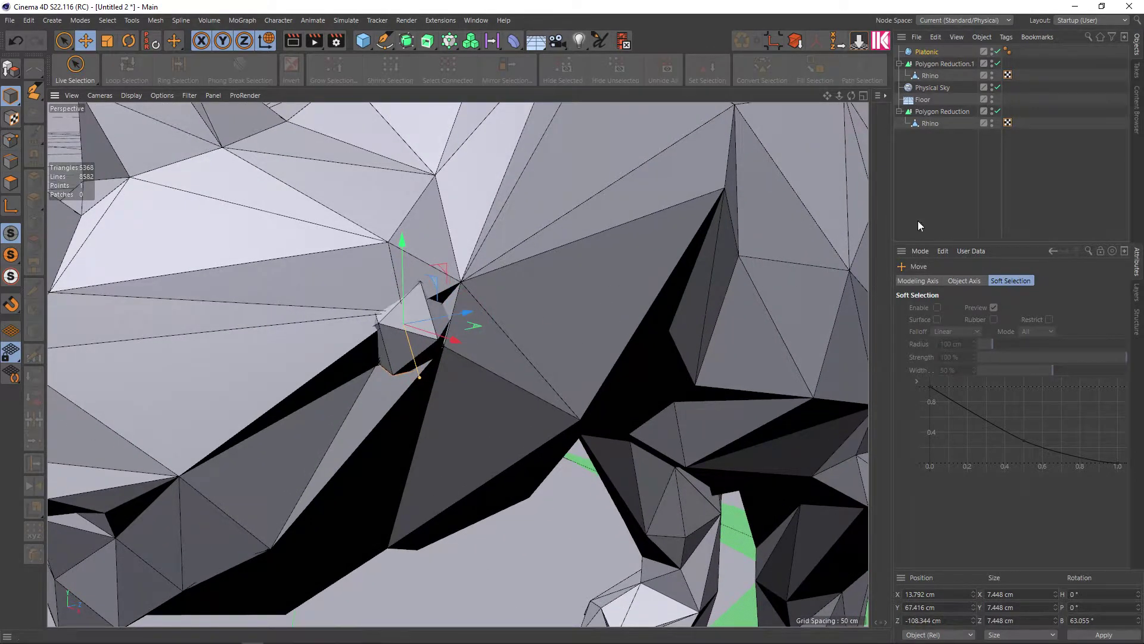
Step: Try the Bucky type for the Platonic, then set it back to Icosa
click(942, 54)
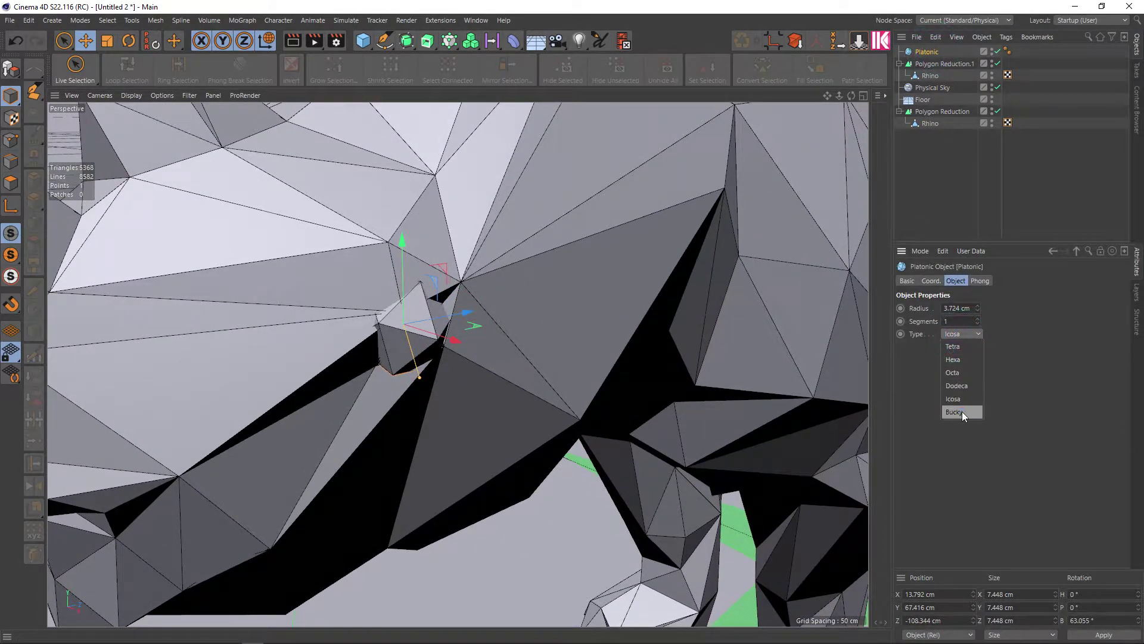
click(962, 411)
scroll(541, 348, down, 3)
scroll(542, 348, down, 2)
scroll(552, 351, down, 2)
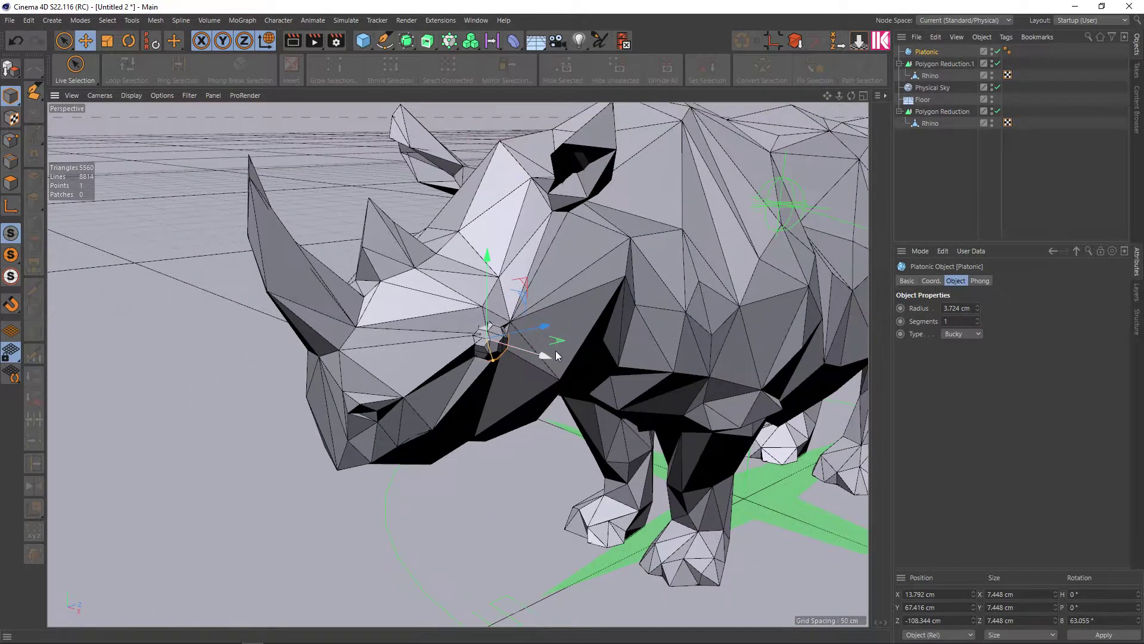
scroll(556, 355, up, 3)
scroll(556, 355, up, 3)
click(962, 333)
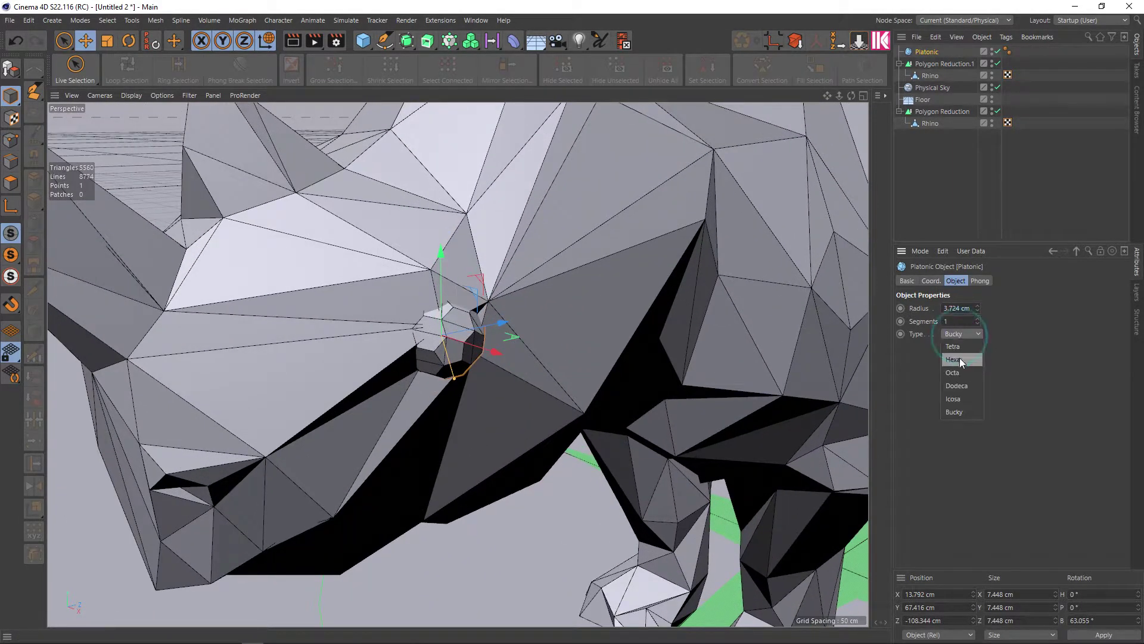
click(951, 399)
Step: Rotate the eye further so its B rotation reaches about 87.92°
scroll(457, 363, up, 3)
key(r)
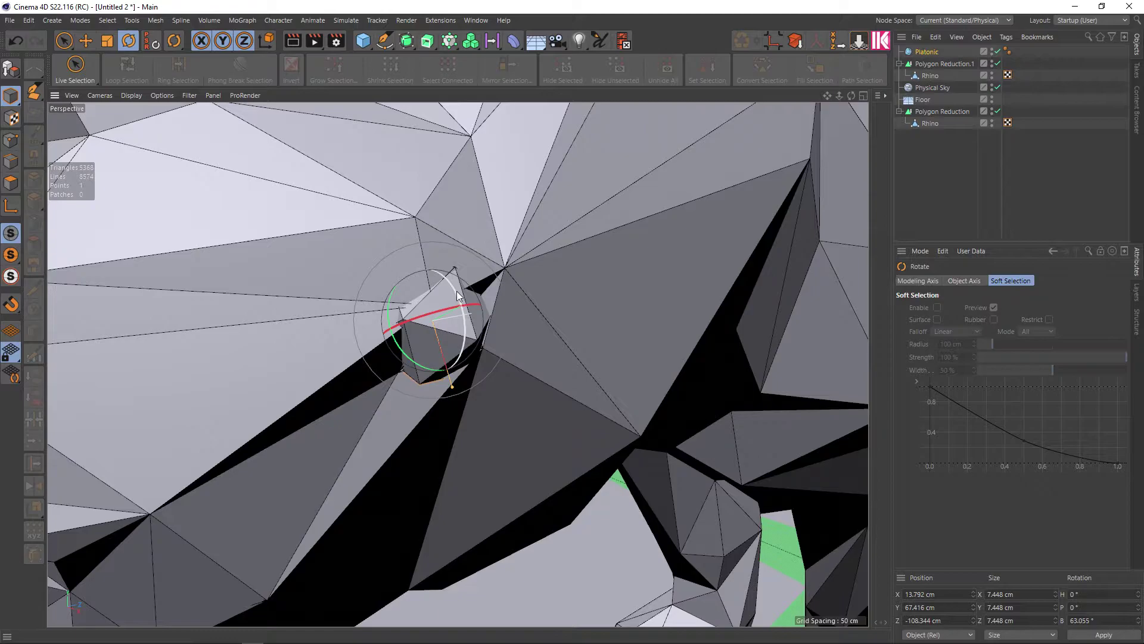
mouse_move(458, 295)
mouse_down()
mouse_move(458, 313)
mouse_move(498, 332)
mouse_move(511, 376)
mouse_move(687, 356)
mouse_move(520, 356)
mouse_move(586, 358)
mouse_move(783, 262)
mouse_up()
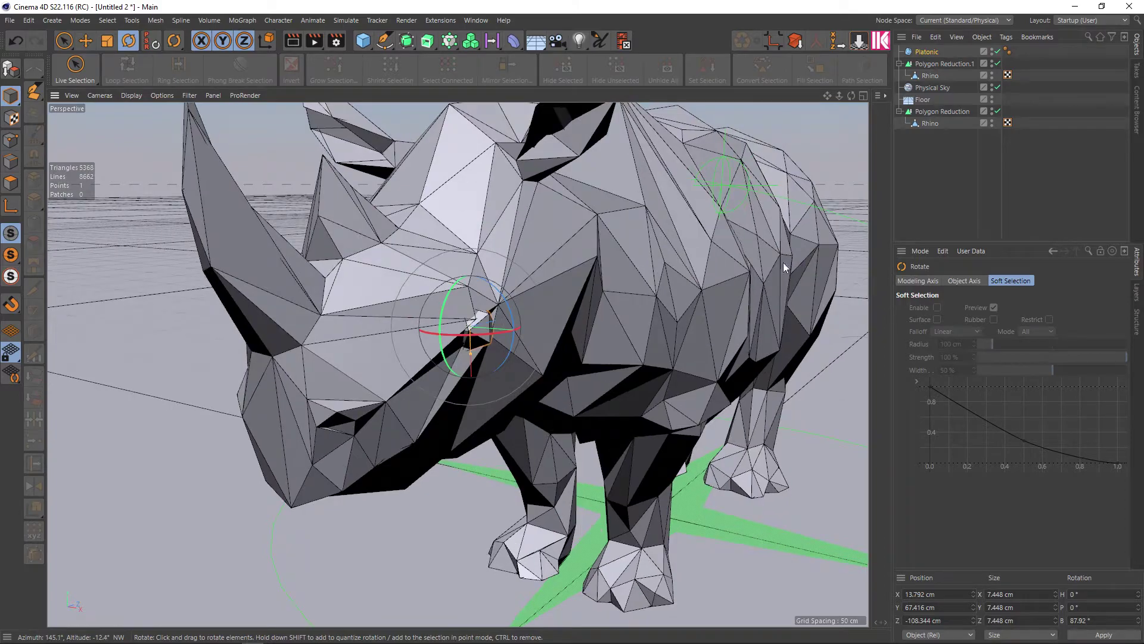
Step: Parent the Platonic eye under a Symmetry object to mirror it across the head
click(406, 42)
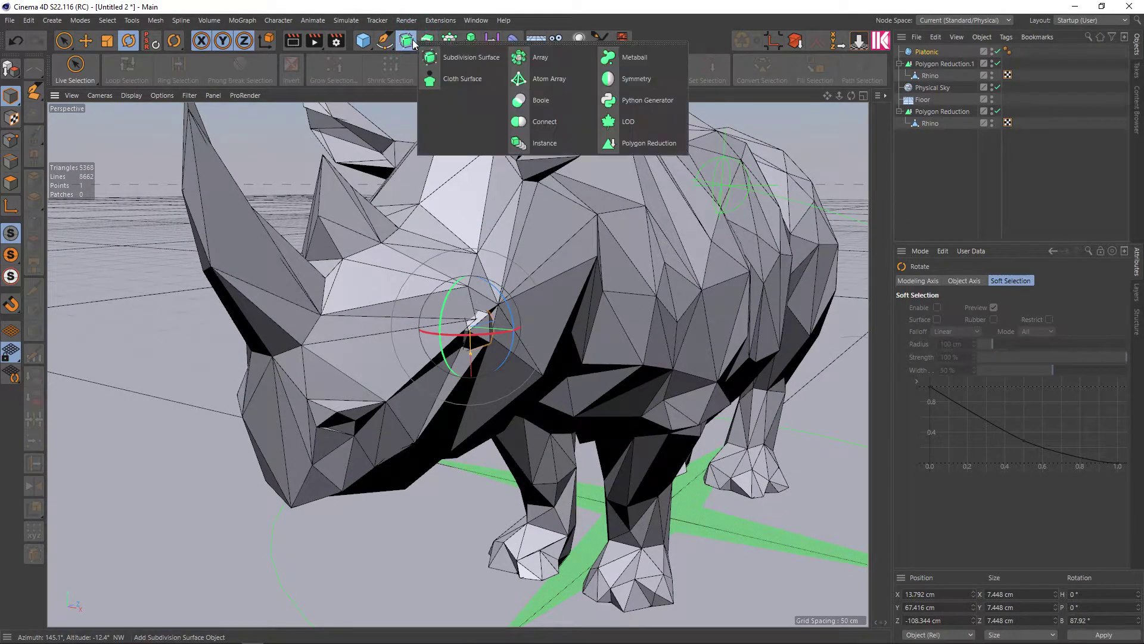
click(616, 85)
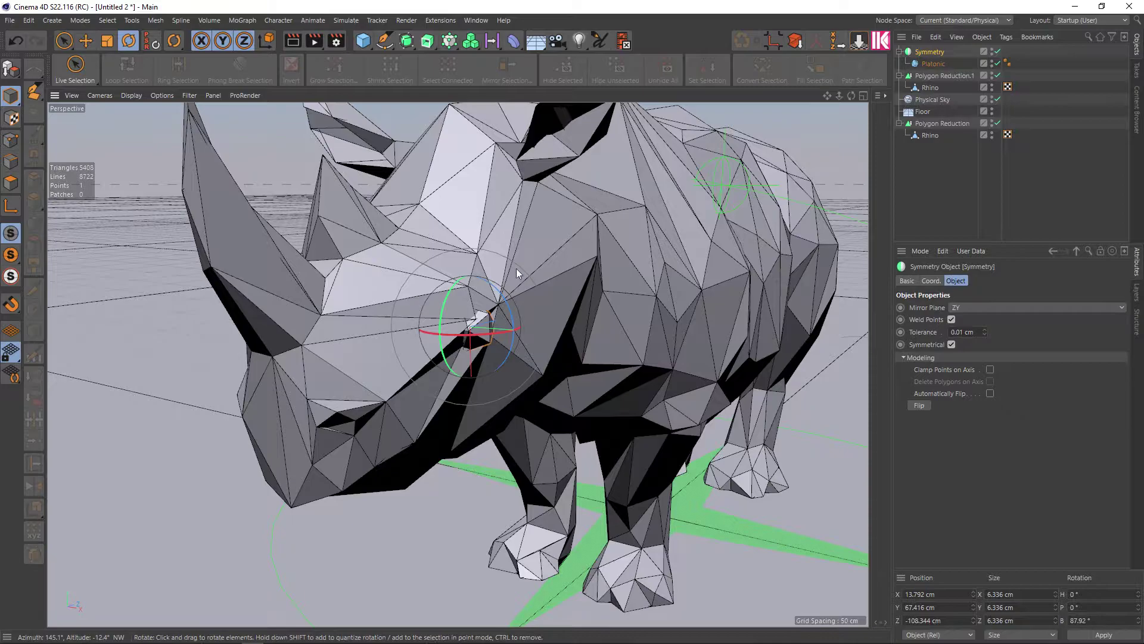
click(927, 156)
mouse_move(525, 295)
alt+mouse_down()
mouse_move(584, 301)
mouse_move(542, 308)
mouse_move(552, 288)
mouse_move(510, 297)
mouse_move(629, 311)
alt+mouse_up()
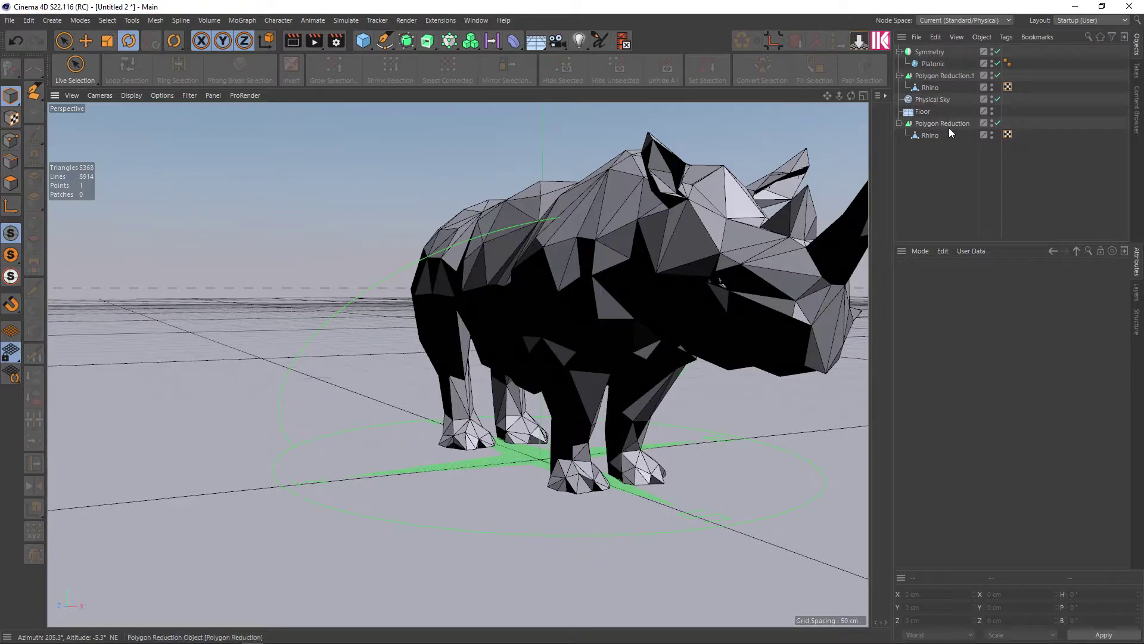
Step: Turn off the Physical Sky and orbit in to inspect the mirrored eye
click(997, 99)
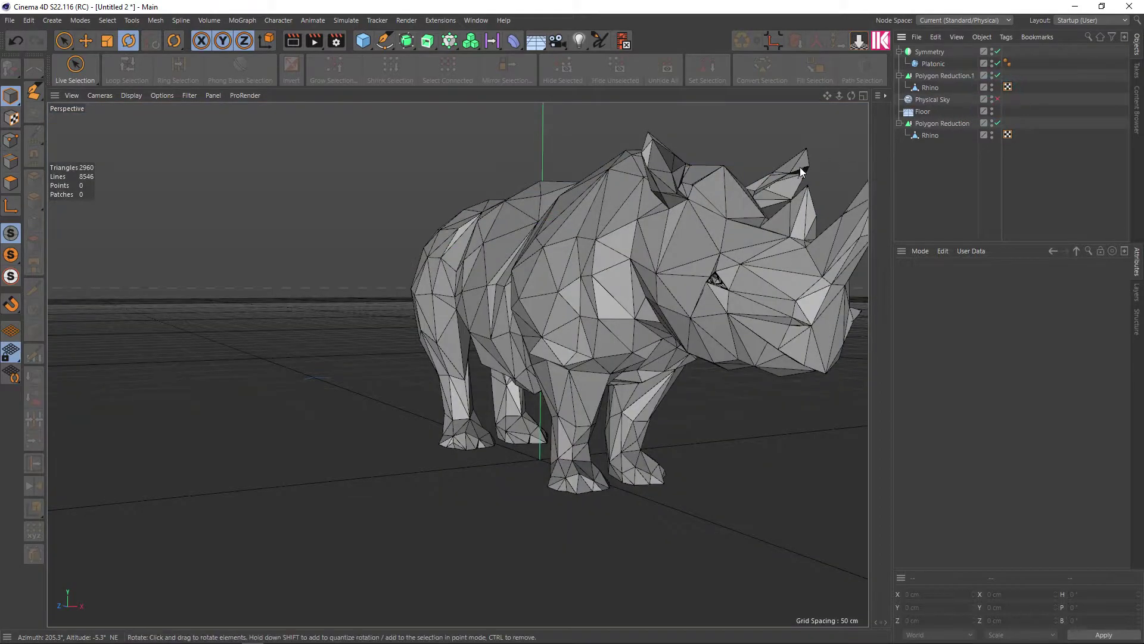
mouse_move(800, 167)
alt+mouse_down()
mouse_move(704, 253)
mouse_move(581, 310)
alt+mouse_up()
mouse_move(582, 310)
alt+right_down()
mouse_move(626, 315)
mouse_move(634, 329)
alt+right_up()
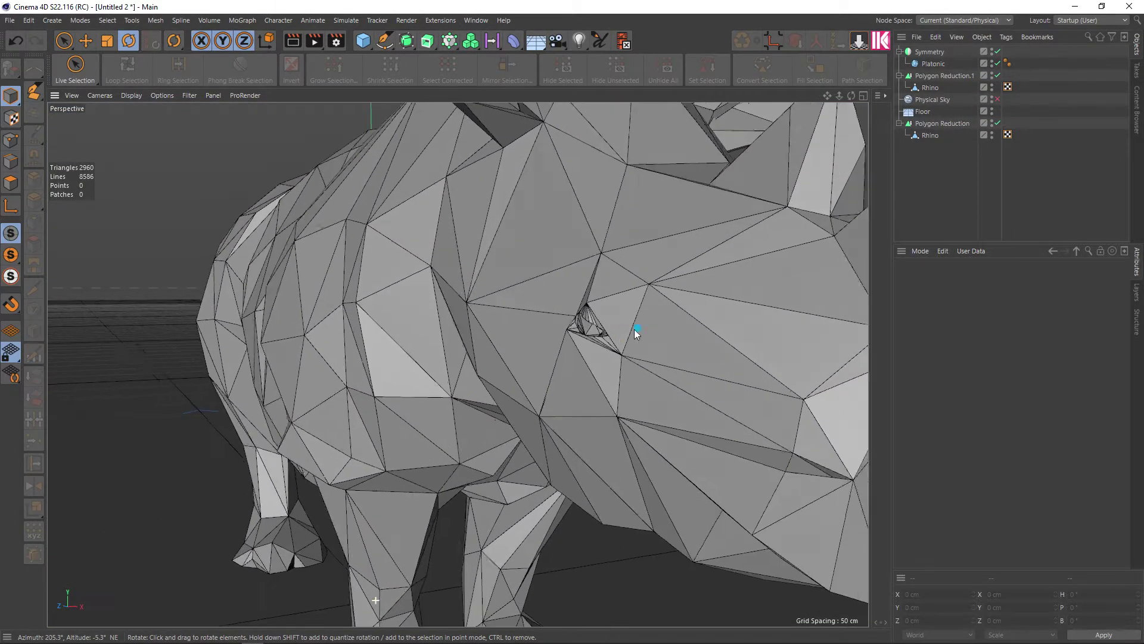
mouse_move(635, 329)
alt+mouse_down()
mouse_move(384, 322)
mouse_move(255, 336)
mouse_move(418, 336)
alt+mouse_up()
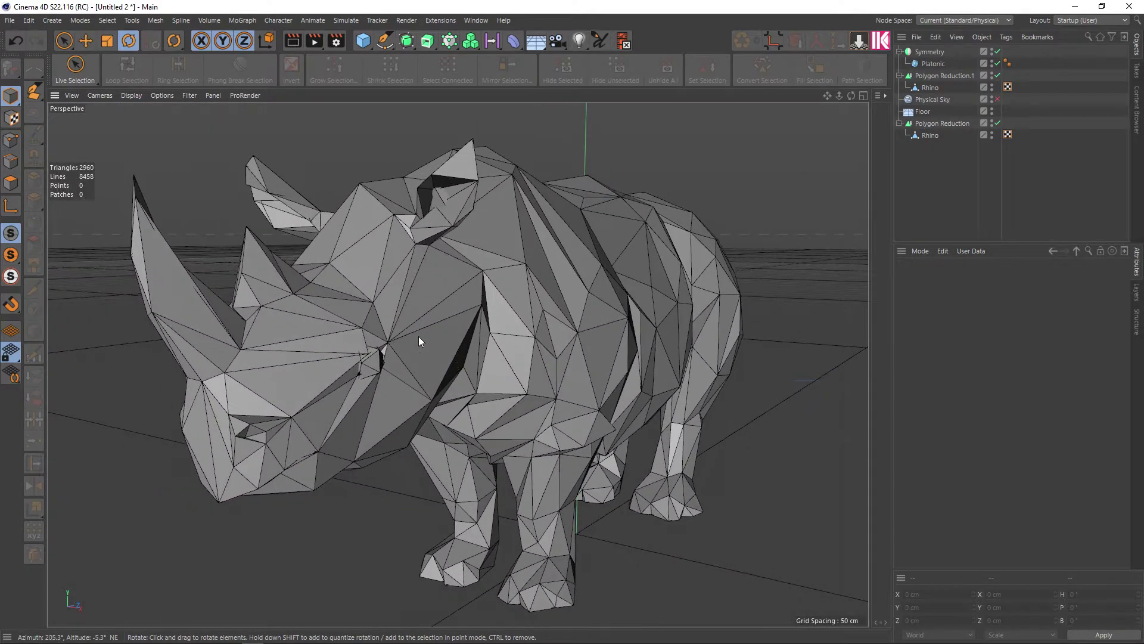
Step: Zero the Symmetry object's Y and Z position so it sits at the origin
click(929, 52)
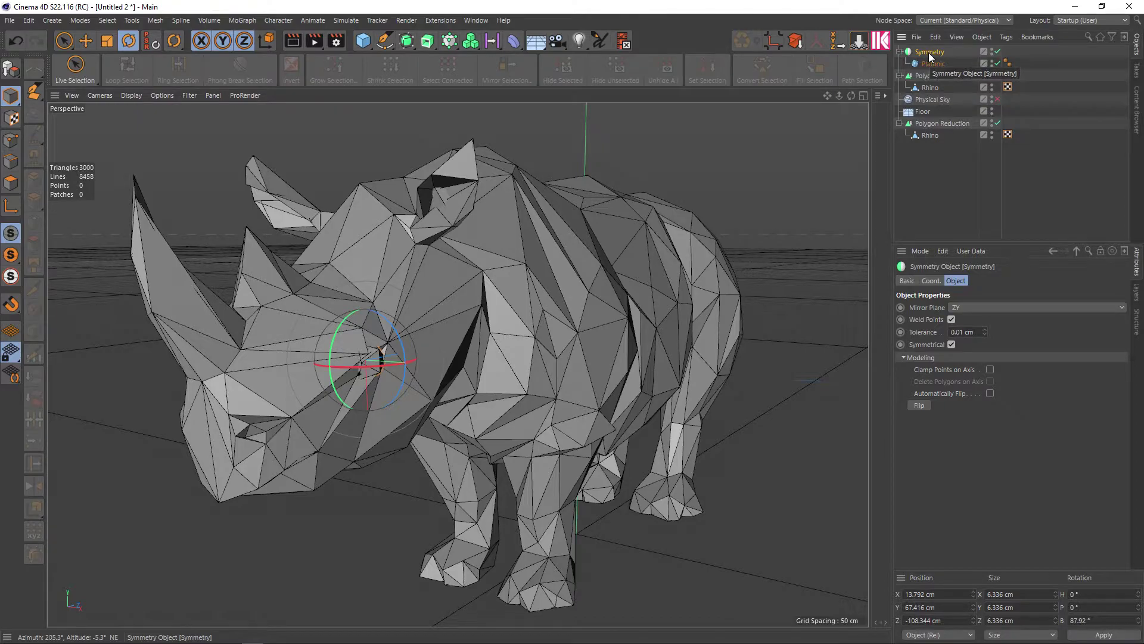
key(e)
click(931, 53)
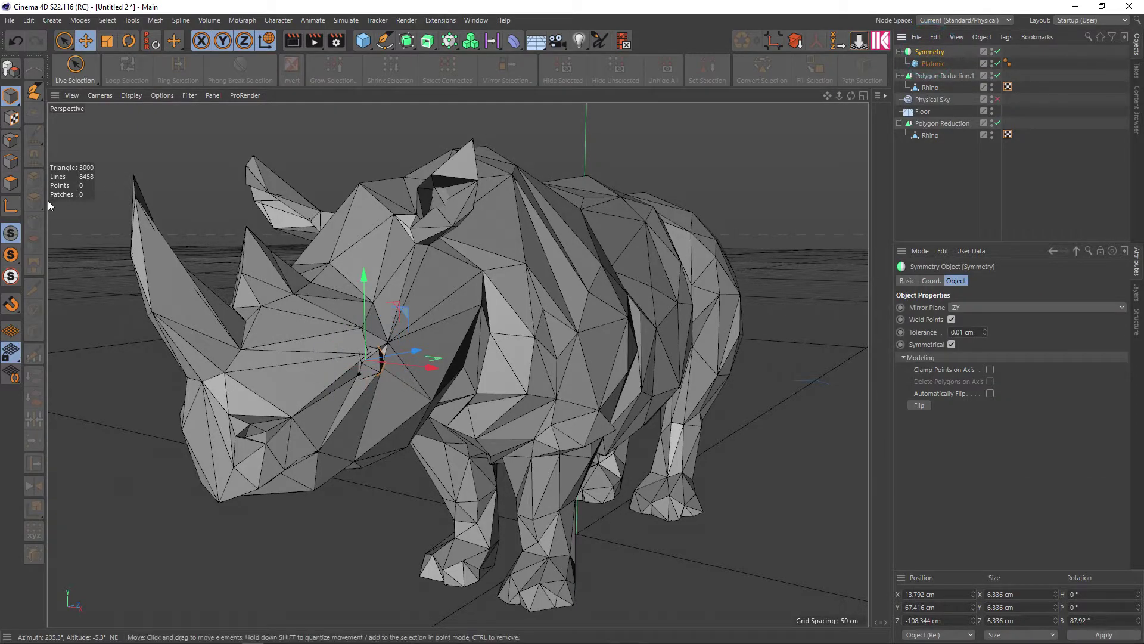
key(l)
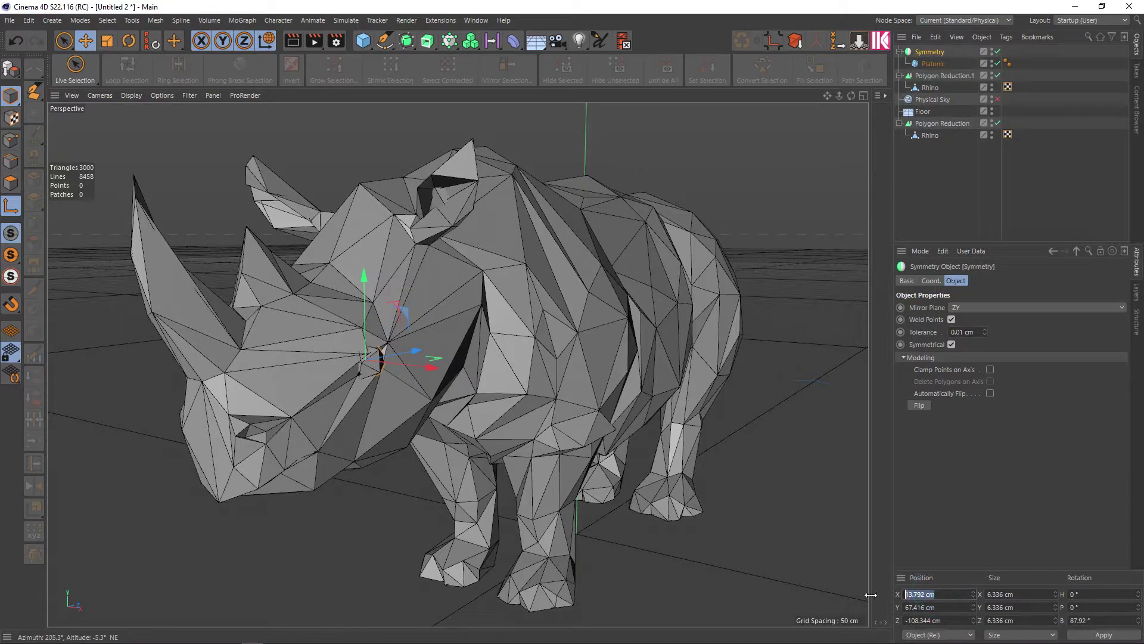
text(0)
click(942, 619)
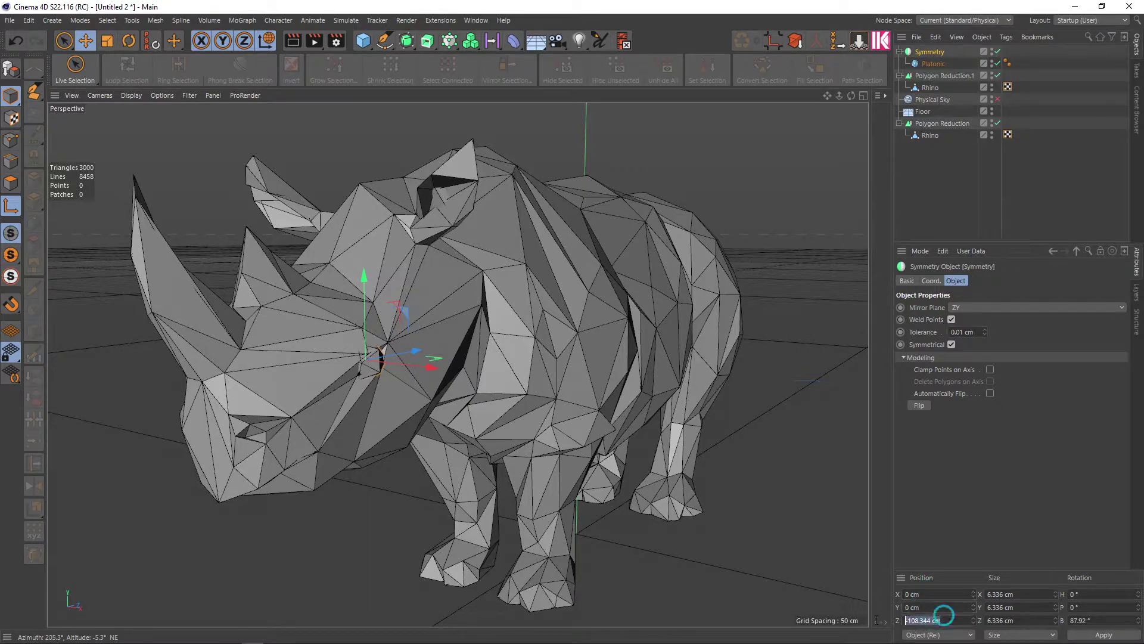
text(0)
key(Return)
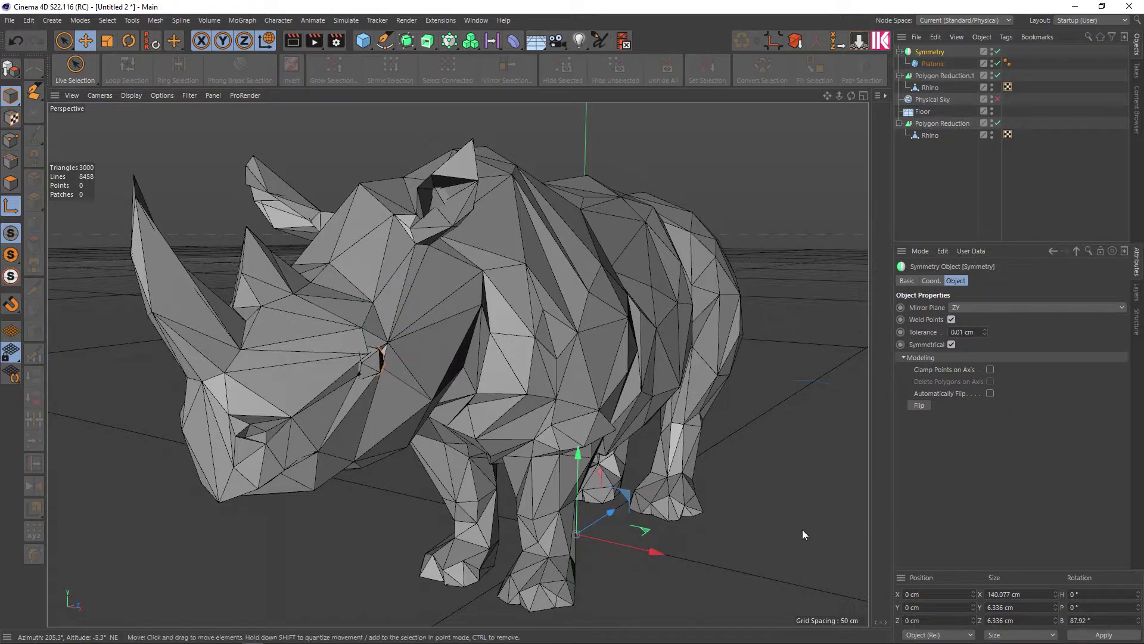
click(726, 523)
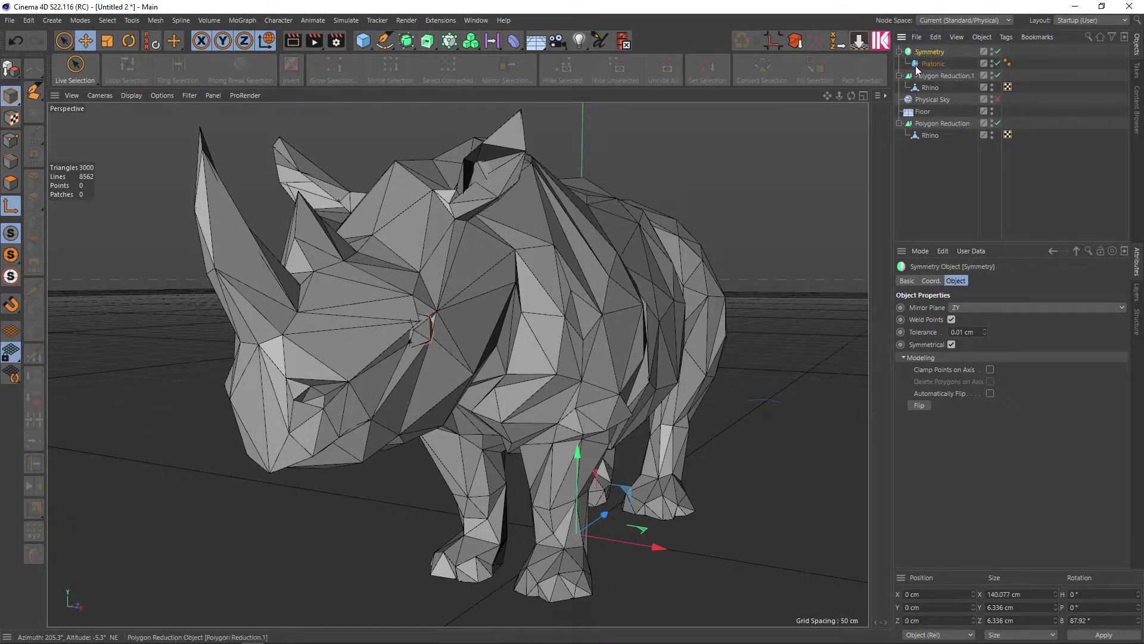
Step: Inspect the Symmetry and Platonic objects from a head-on view of the rhino
click(929, 53)
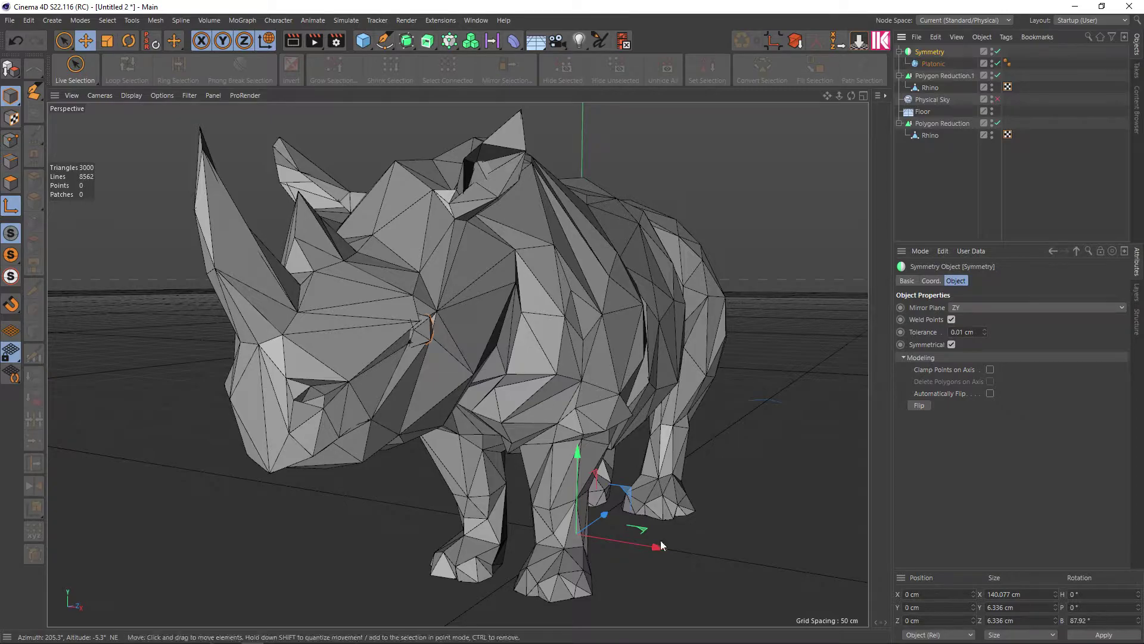
scroll(578, 533, up, 3)
scroll(578, 532, down, 5)
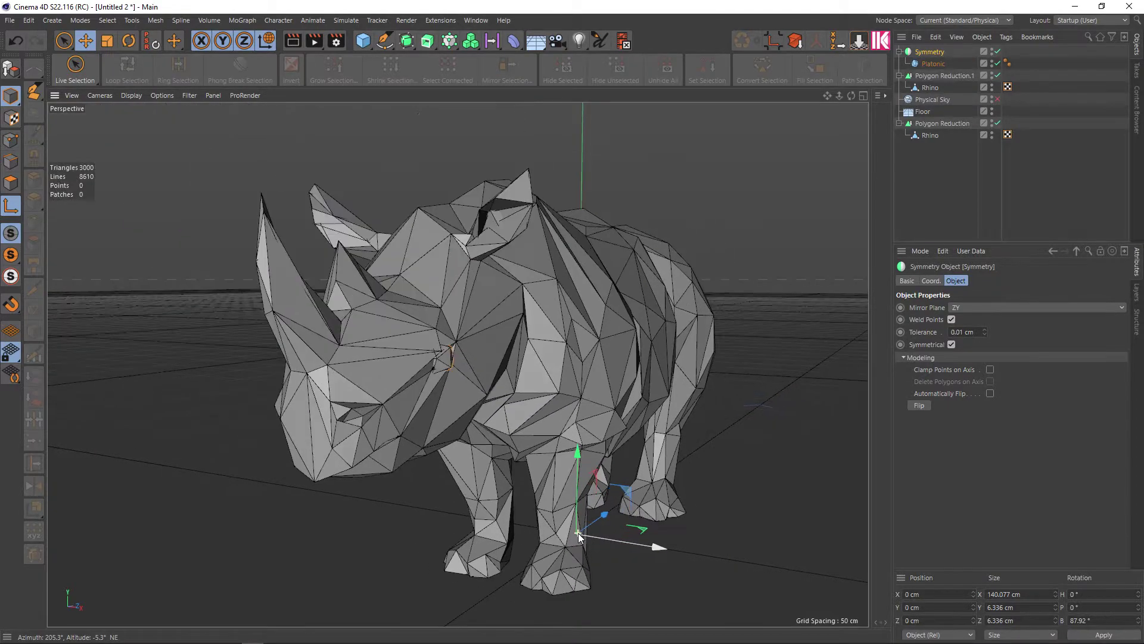
scroll(578, 533, down, 1)
scroll(579, 536, up, 3)
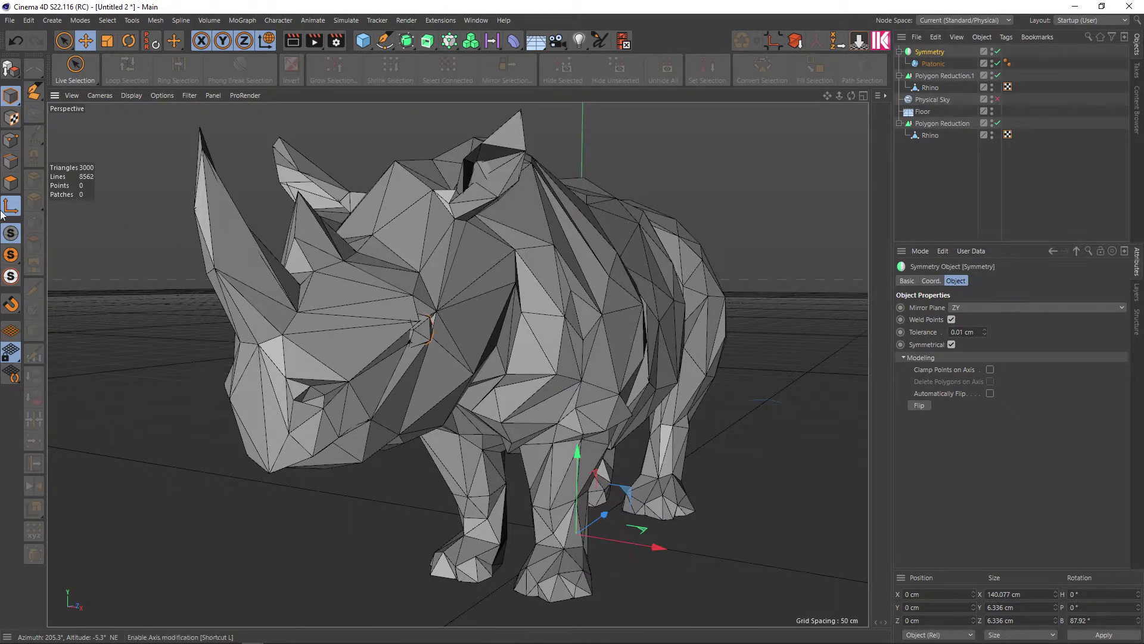
click(933, 64)
alt+drag(834, 358, 638, 379)
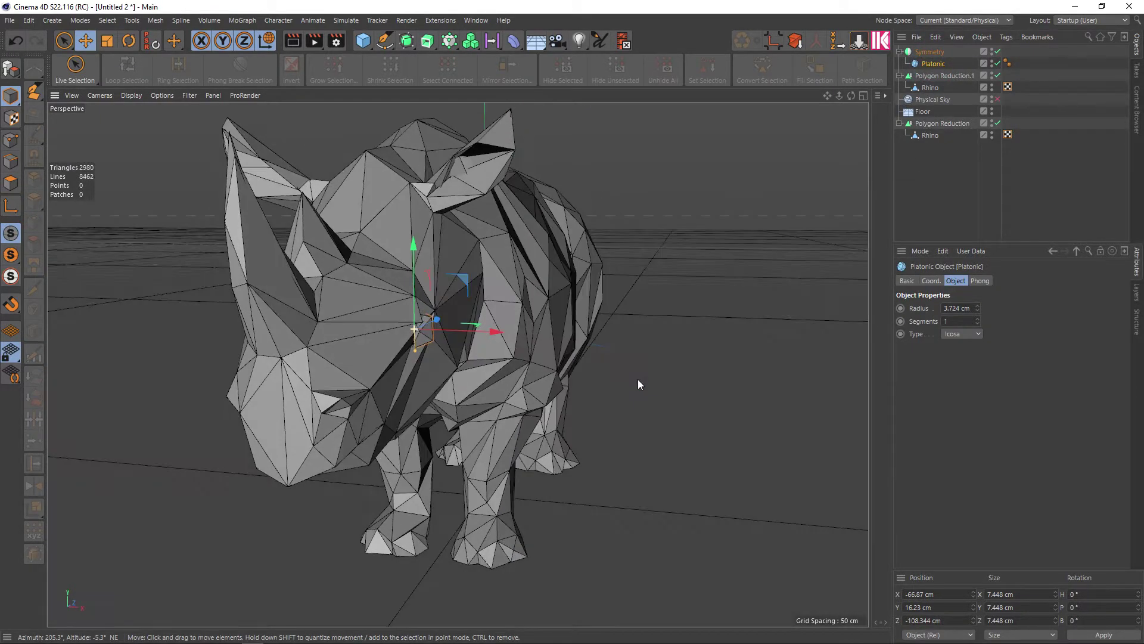
click(930, 52)
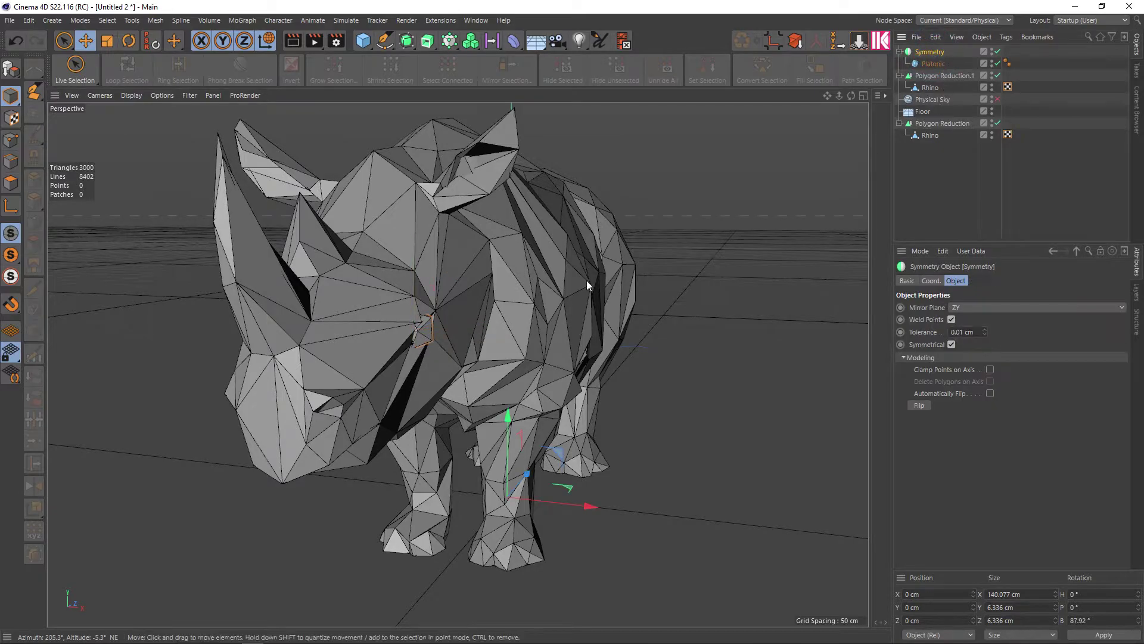
alt+right_drag(587, 280, 533, 481)
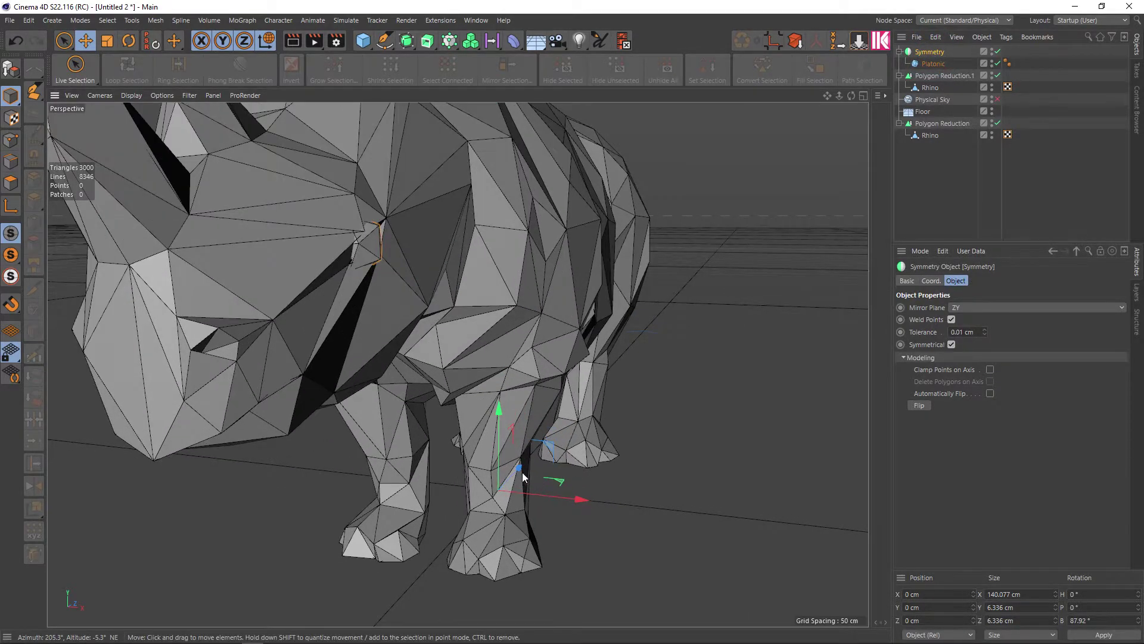
Step: Test the XY mirror plane, revert to ZY, and slide the Platonic along X
click(975, 307)
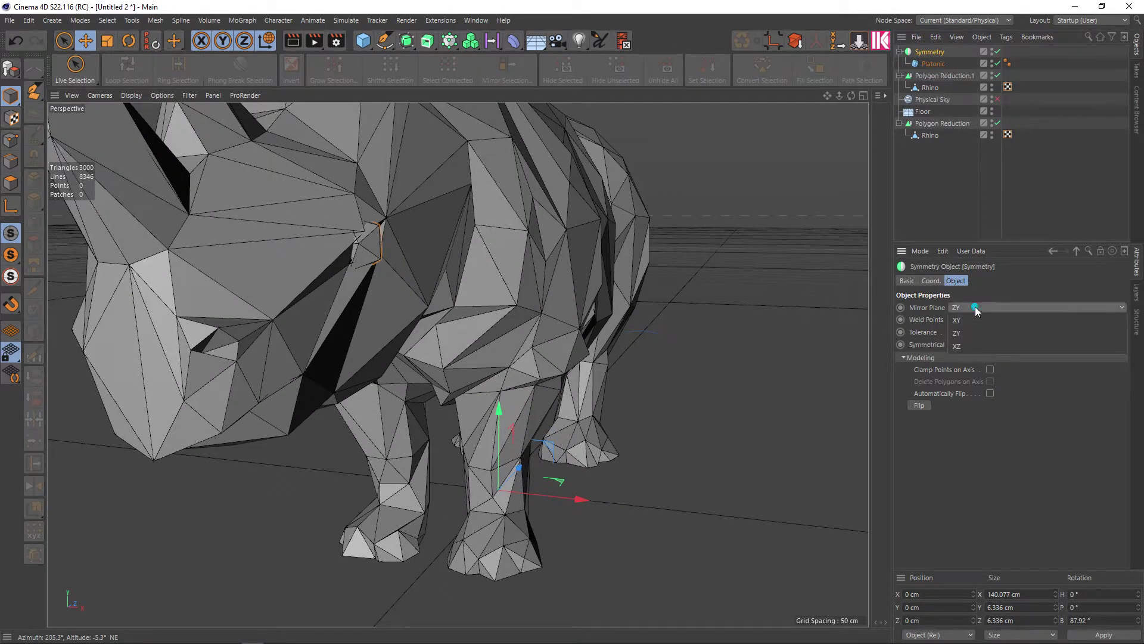
click(966, 322)
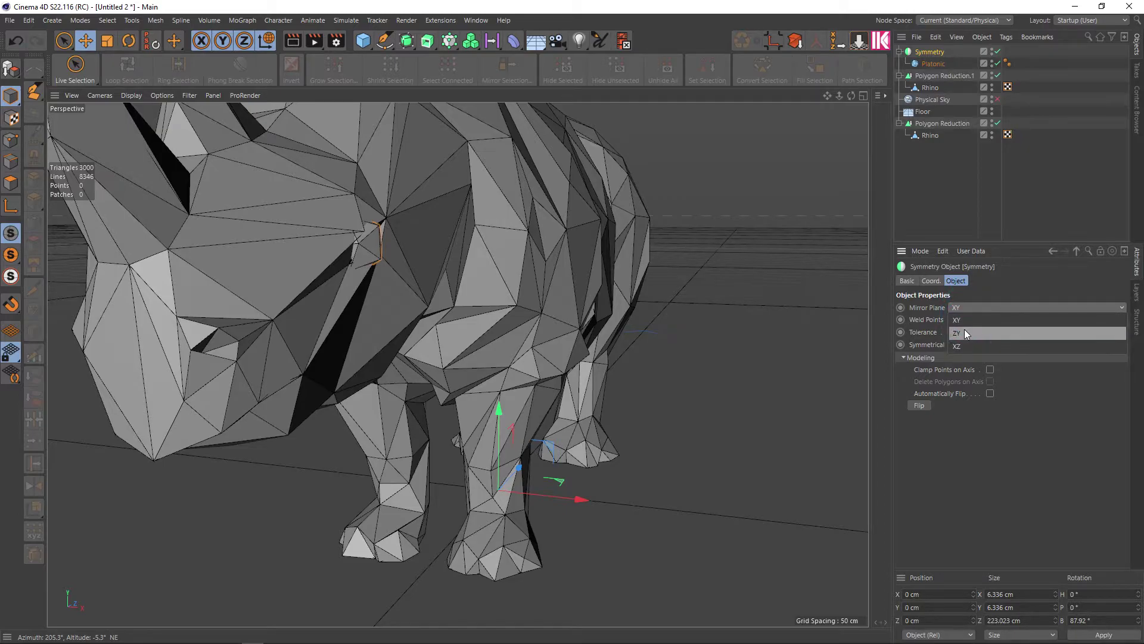
click(966, 332)
scroll(348, 364, down, 5)
scroll(352, 364, up, 2)
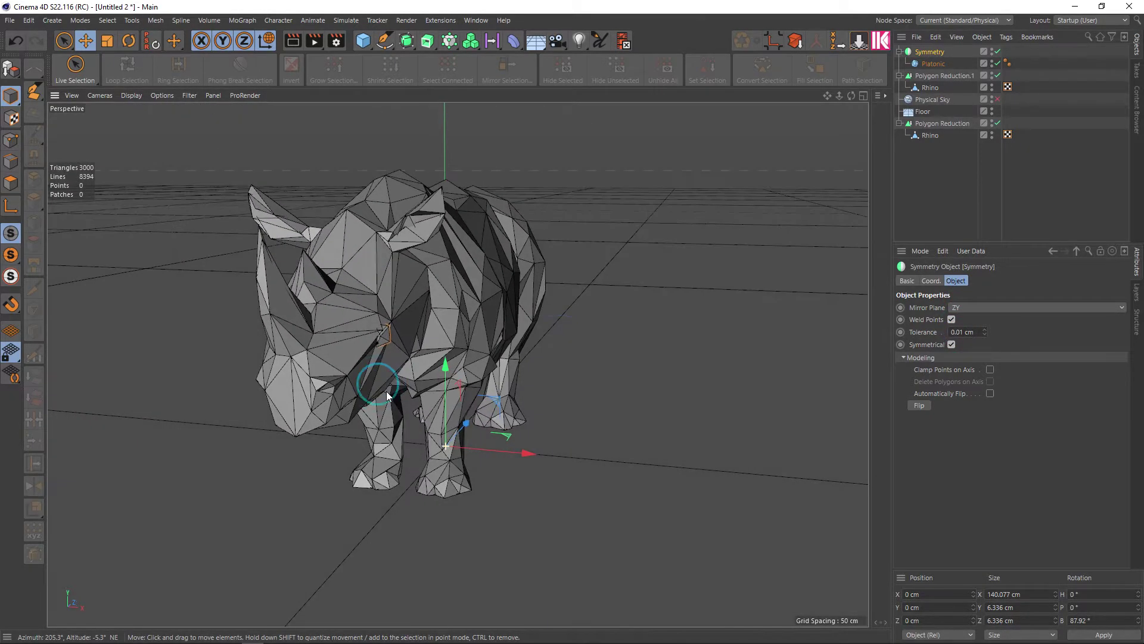
click(934, 63)
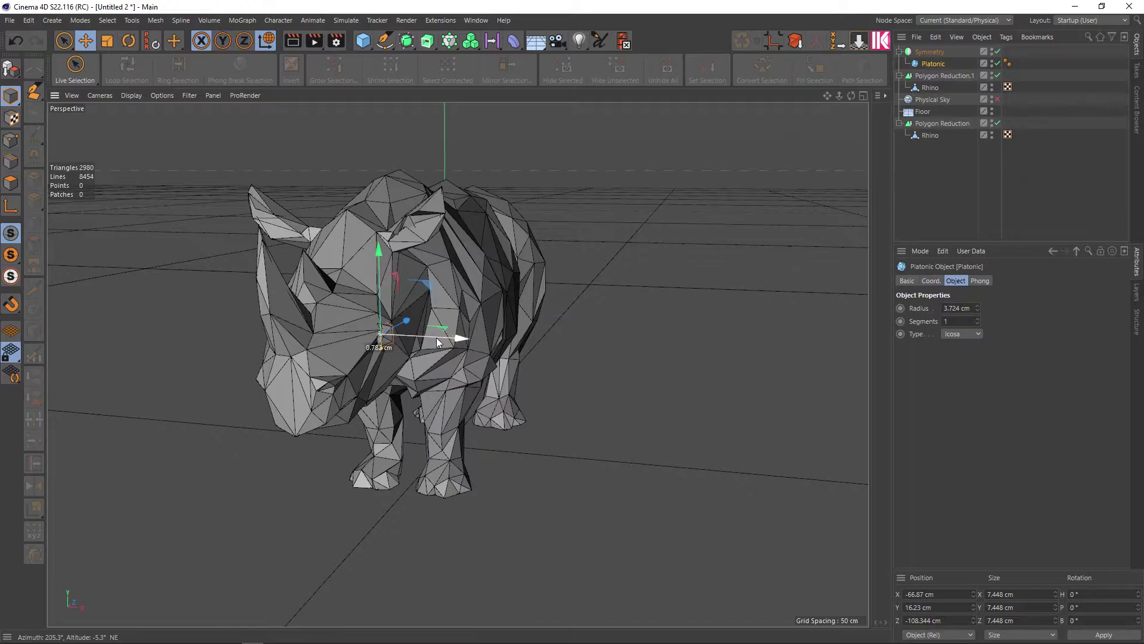
drag(437, 338, 508, 342)
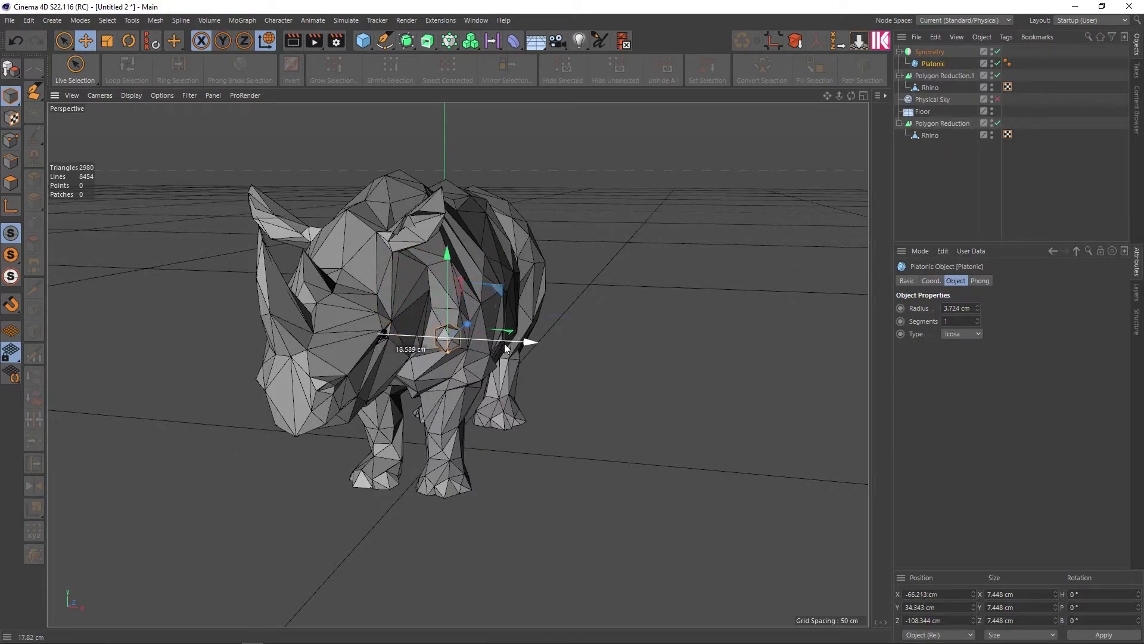
Step: Take the Platonic out of Symmetry, toggle axis editing, then put it back under Symmetry
drag(933, 63, 929, 141)
click(930, 52)
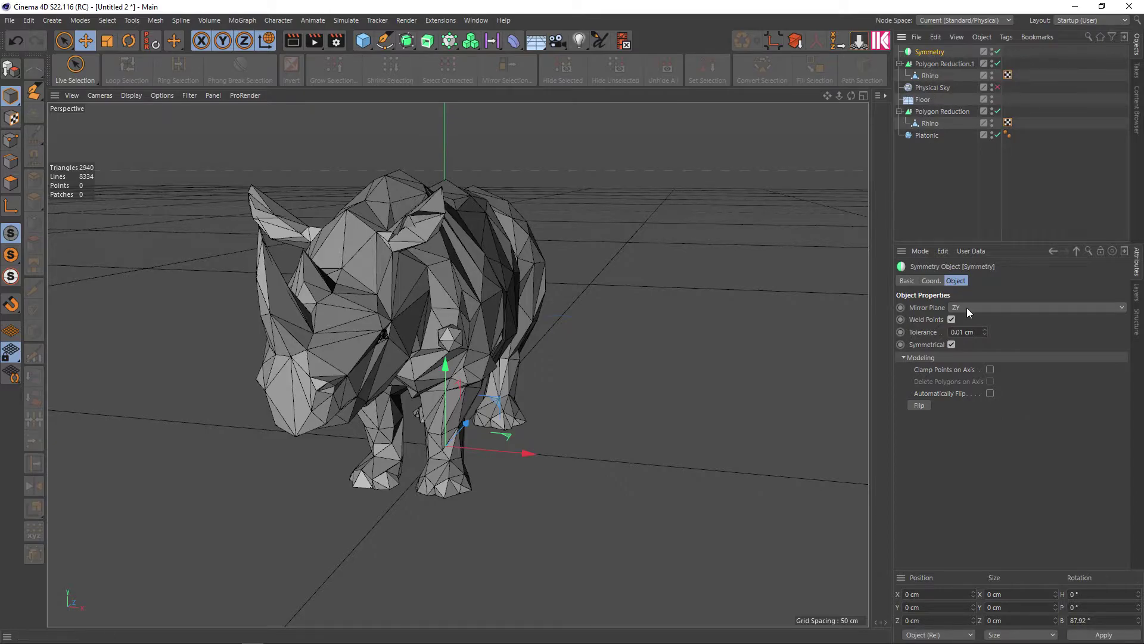
click(11, 205)
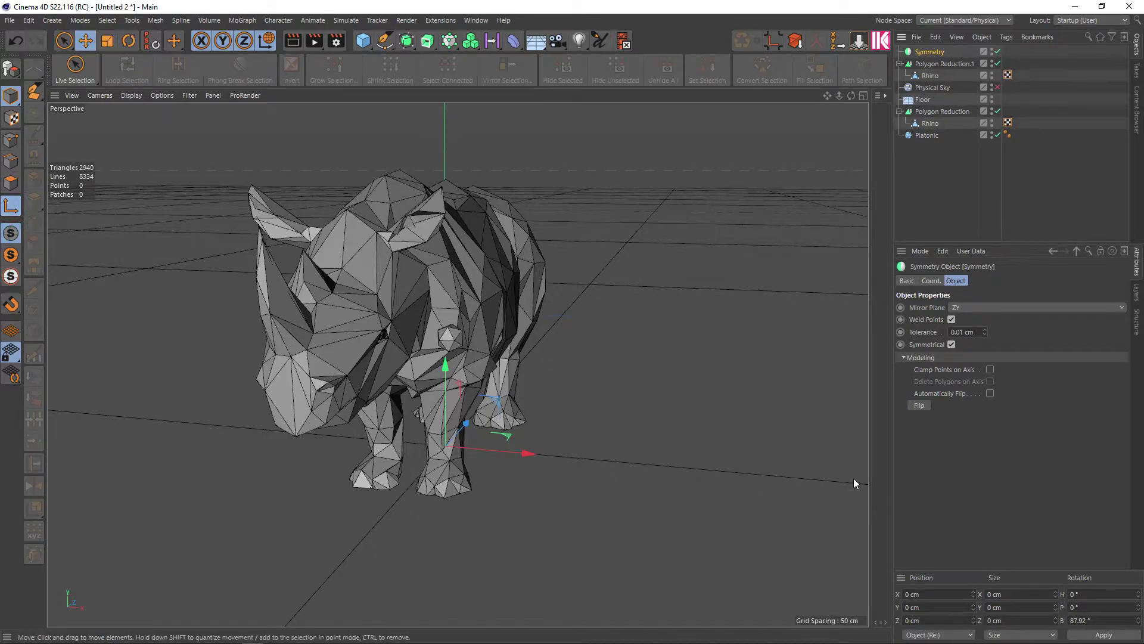
mouse_move(532, 430)
alt+mouse_down()
mouse_move(551, 411)
mouse_move(544, 420)
alt+mouse_up()
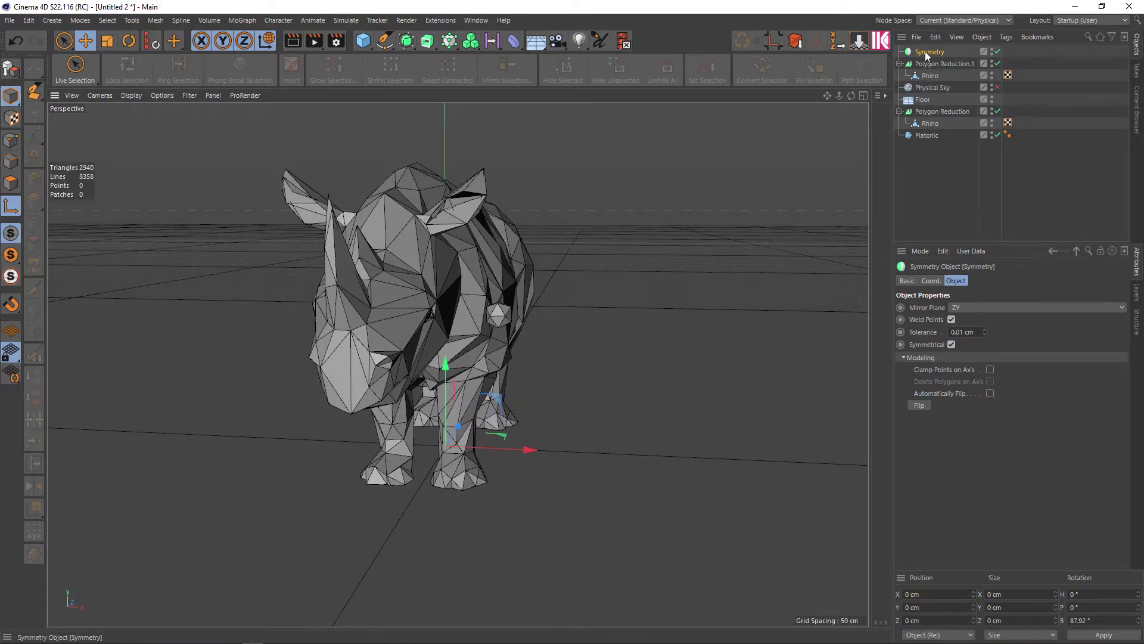
click(925, 135)
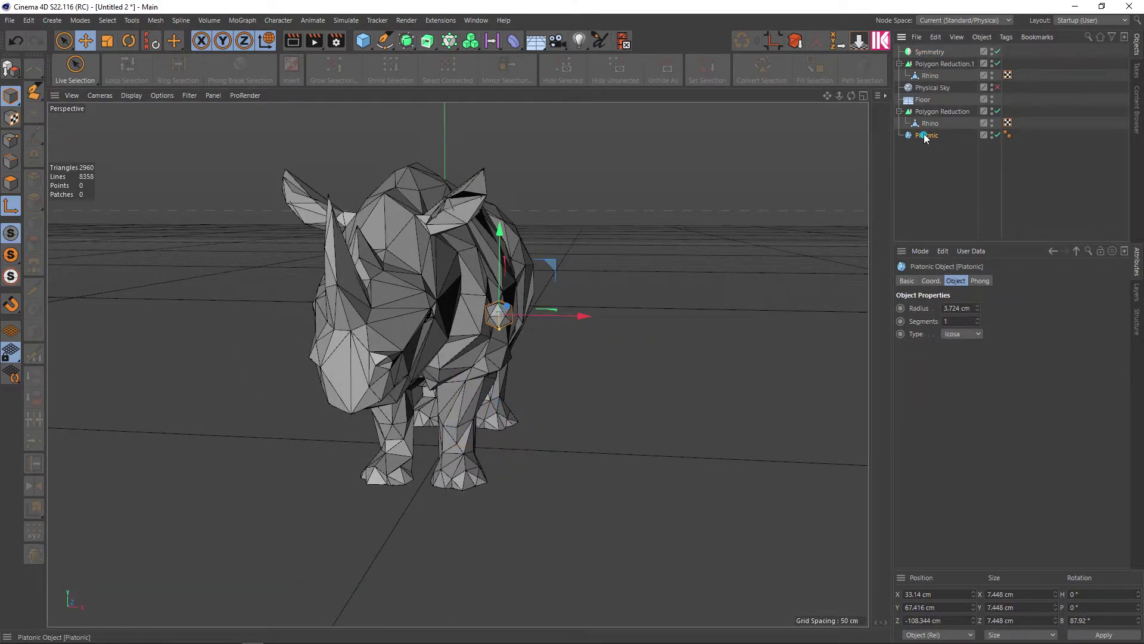
drag(924, 136, 926, 55)
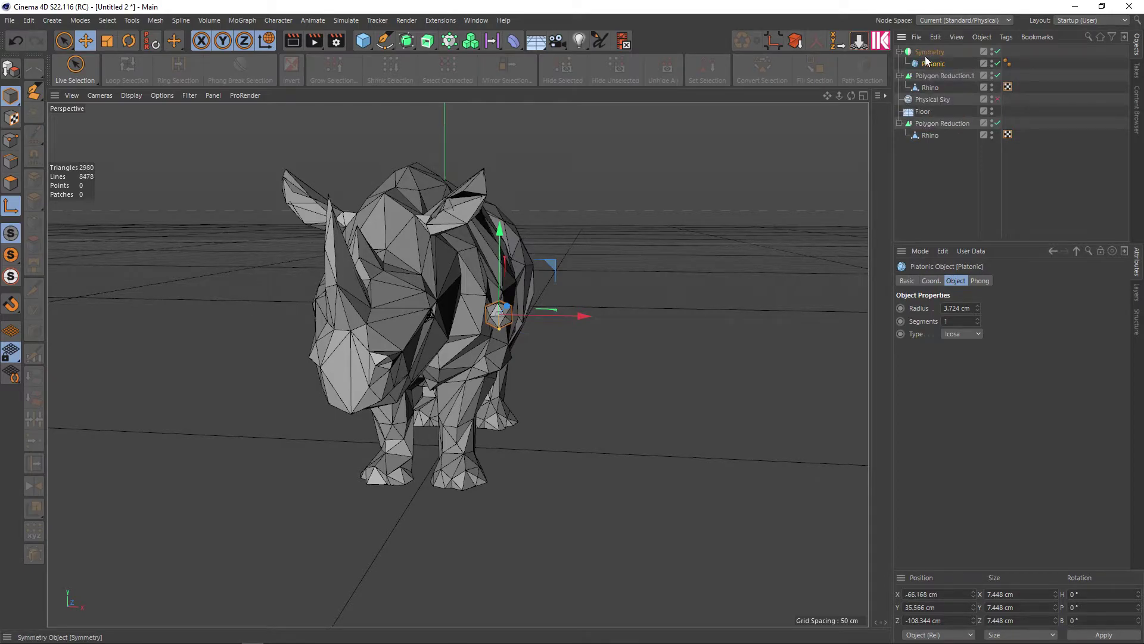
Step: Retest XY versus ZY mirror plane, keep ZY, and move the Platonic to the rhino's right
click(927, 53)
click(933, 64)
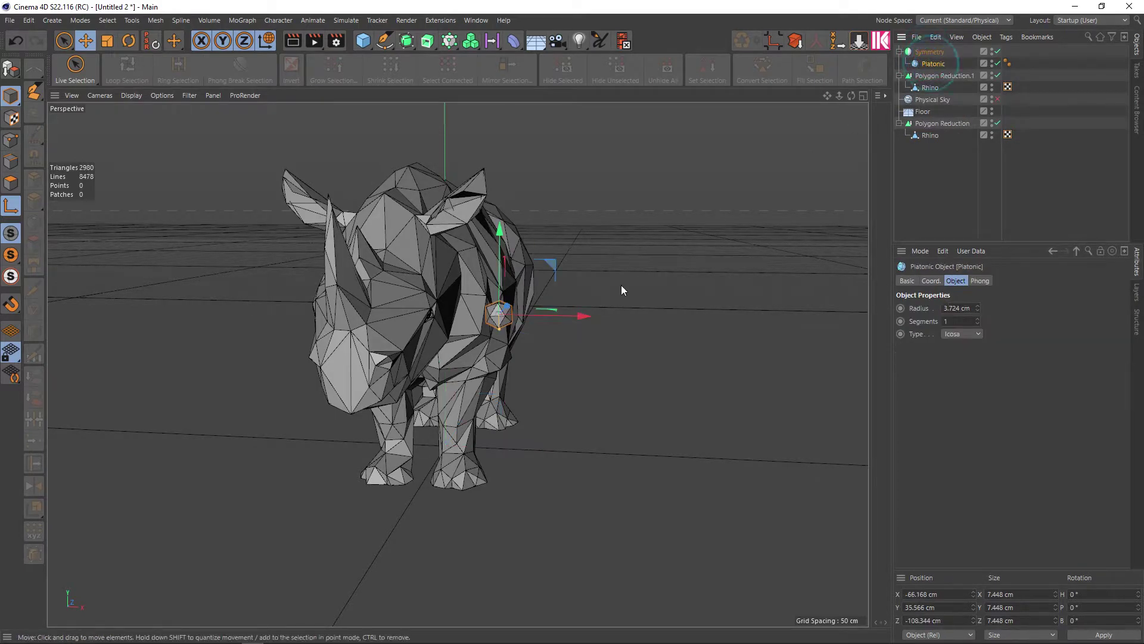
drag(562, 315, 553, 321)
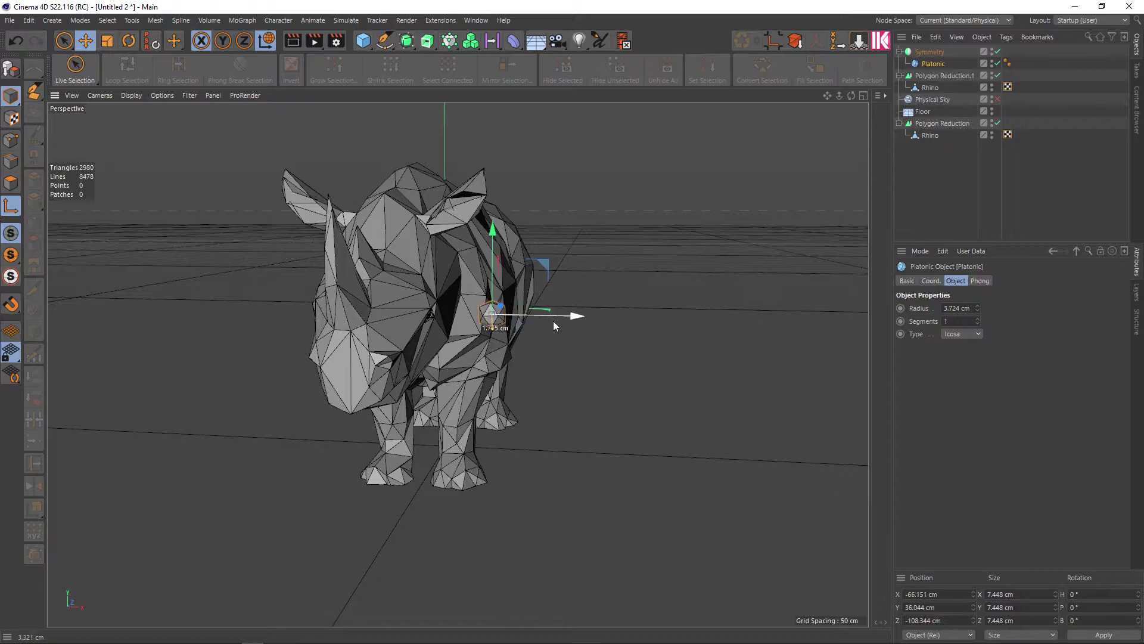
click(929, 52)
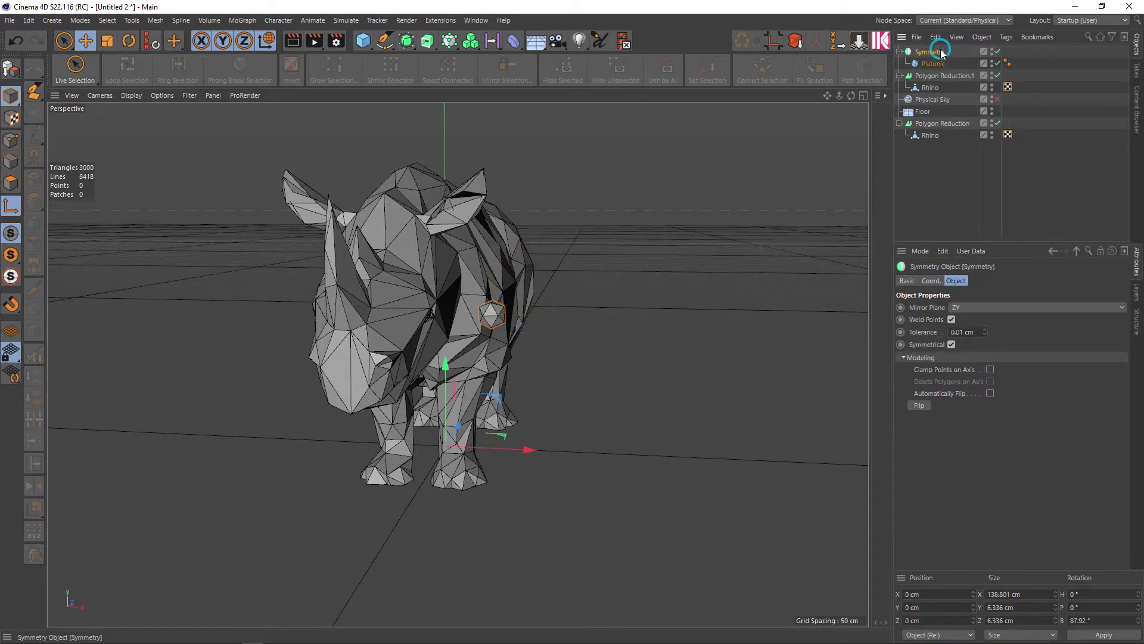
click(972, 311)
click(969, 310)
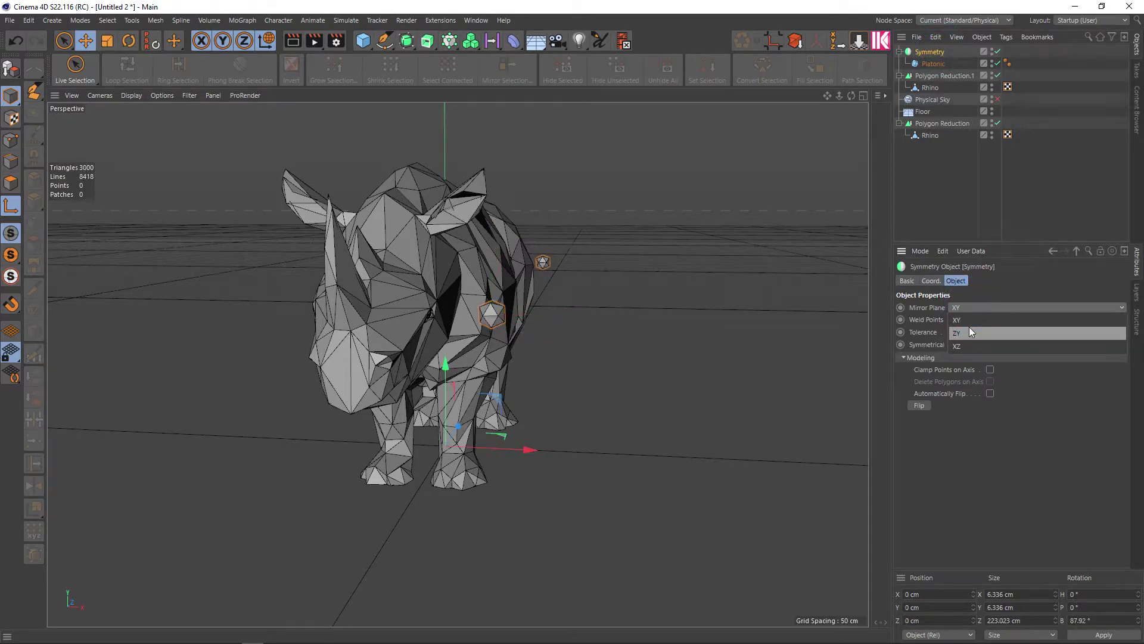
click(970, 329)
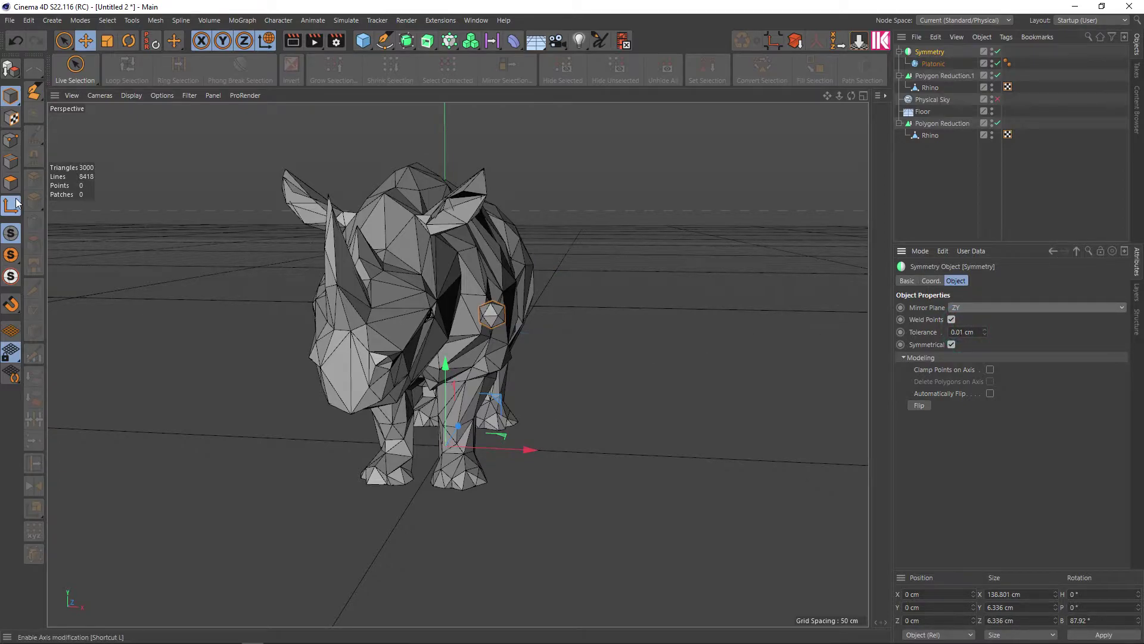
click(933, 62)
drag(521, 332, 617, 337)
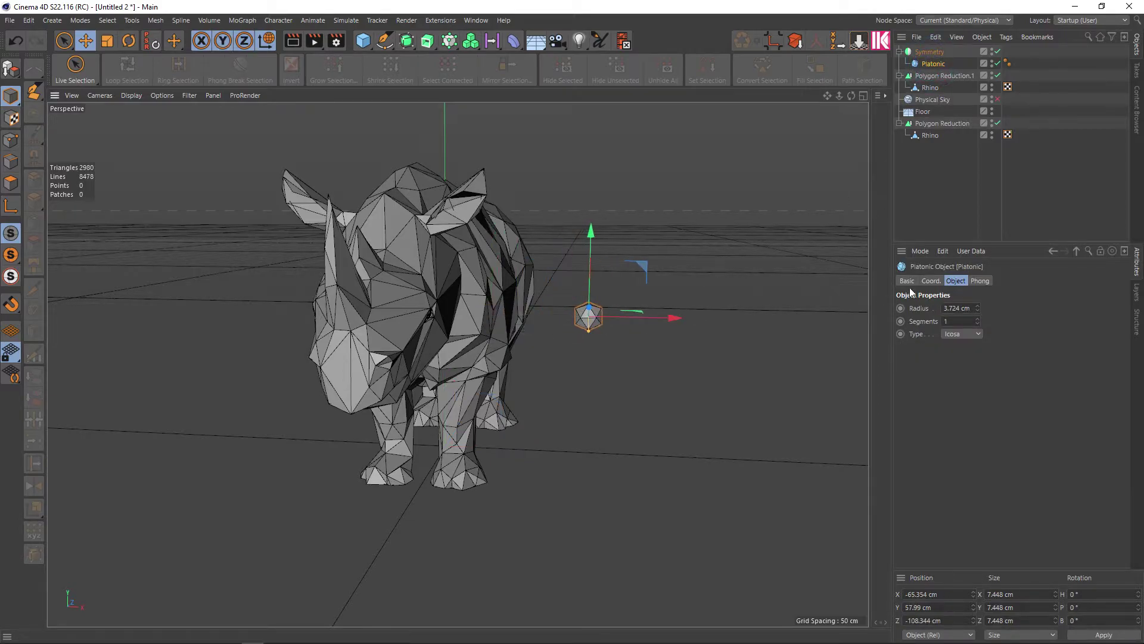
Step: Test the XY mirror plane on the Symmetry, then return it to ZY
alt+drag(402, 389, 492, 456)
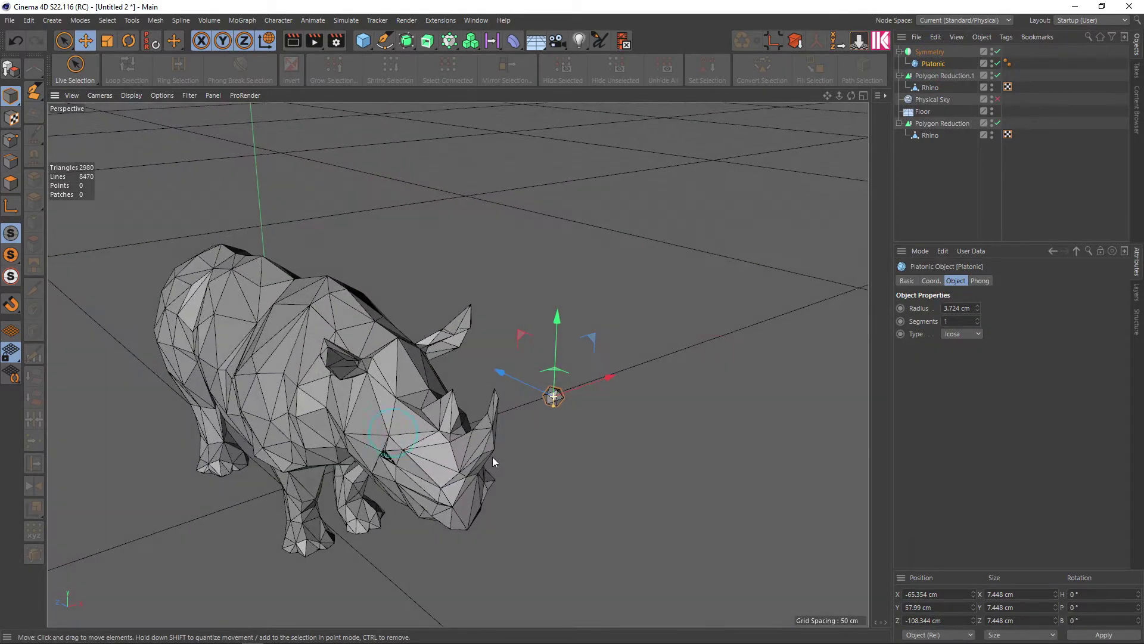
click(930, 52)
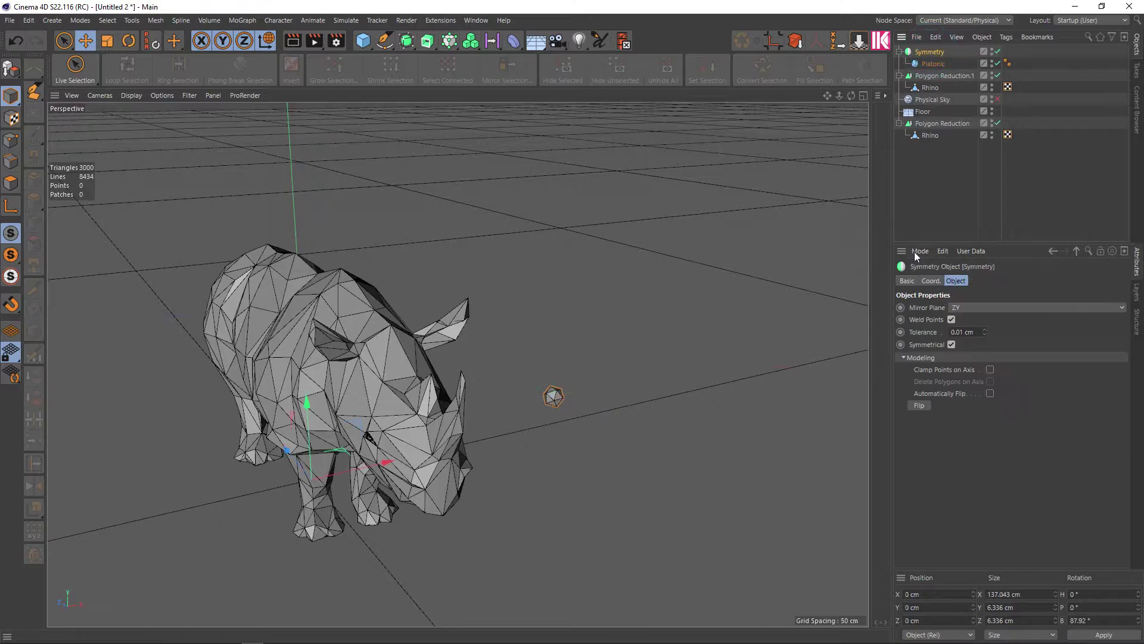
click(971, 307)
click(968, 324)
mouse_move(528, 395)
alt+mouse_down()
mouse_move(421, 371)
mouse_move(443, 331)
alt+mouse_up()
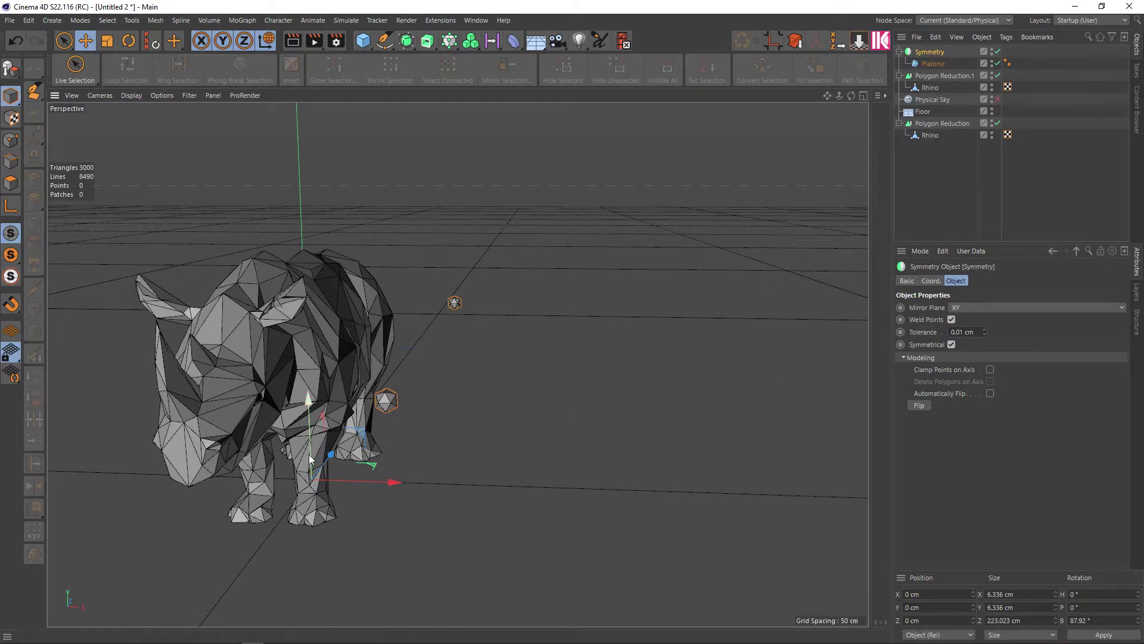
click(954, 313)
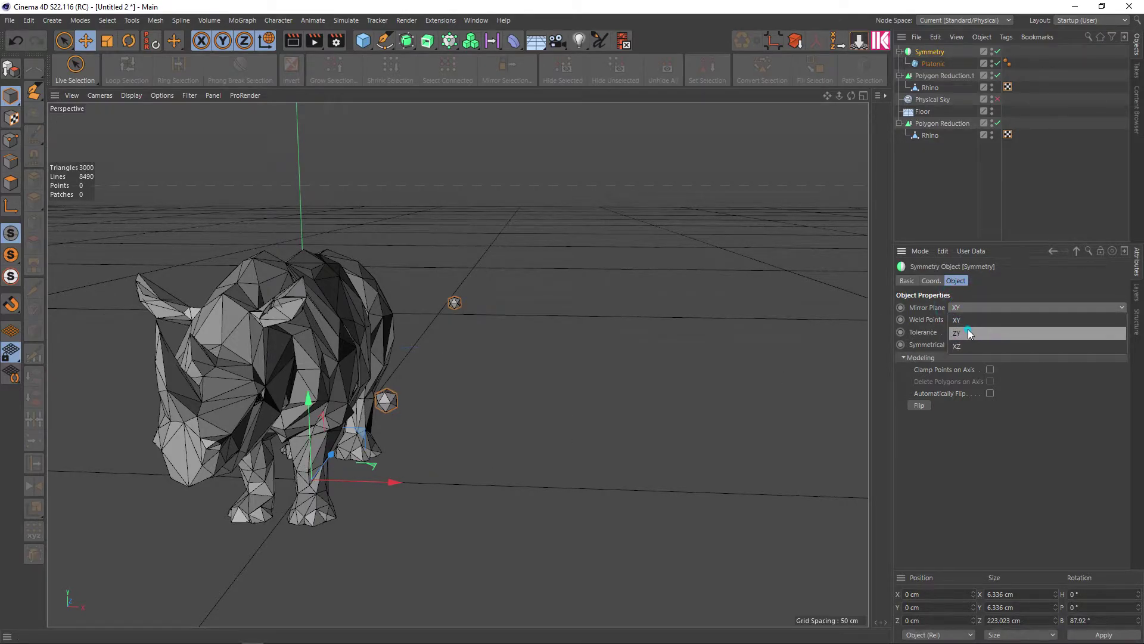
click(968, 329)
Step: Nudge the Platonic slightly right and set the Symmetry mirror plane to XZ
click(940, 63)
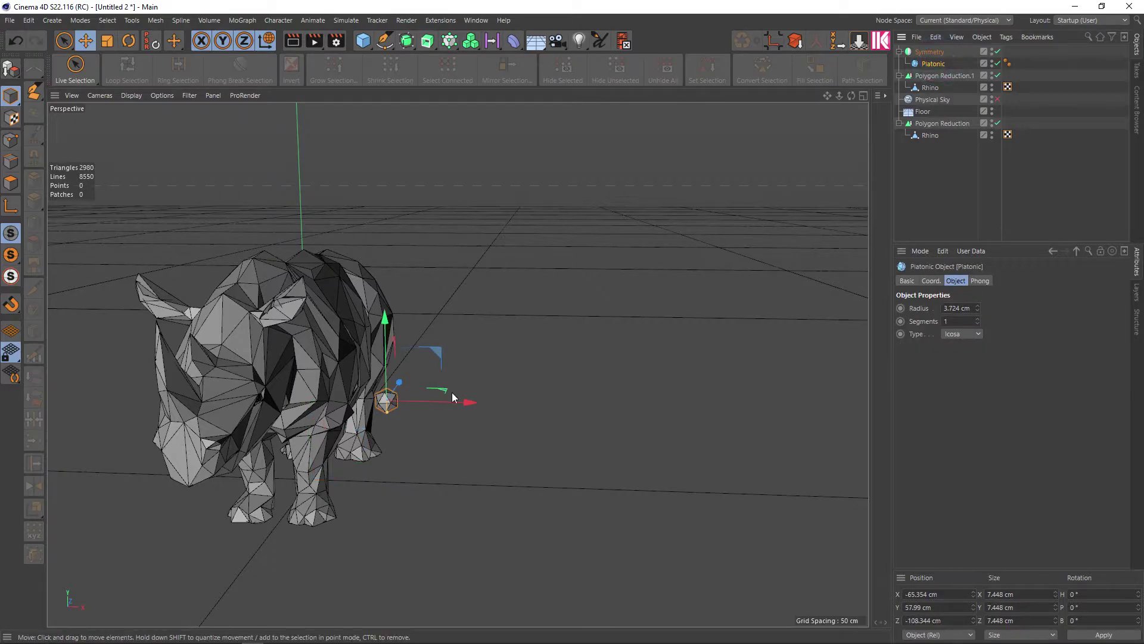
drag(451, 396, 408, 384)
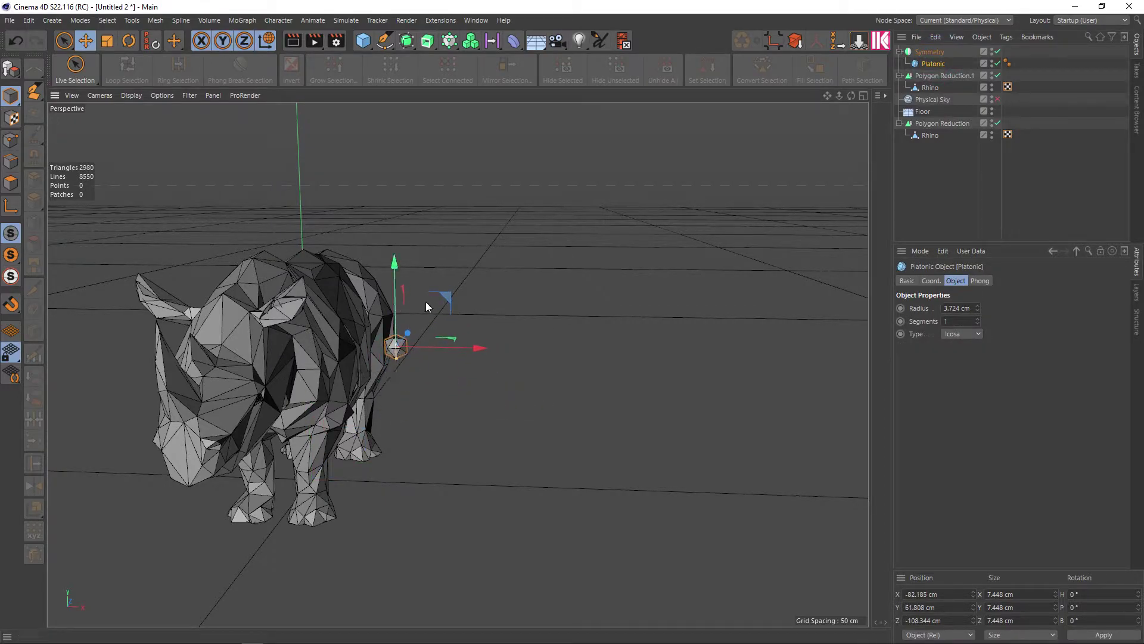
click(936, 53)
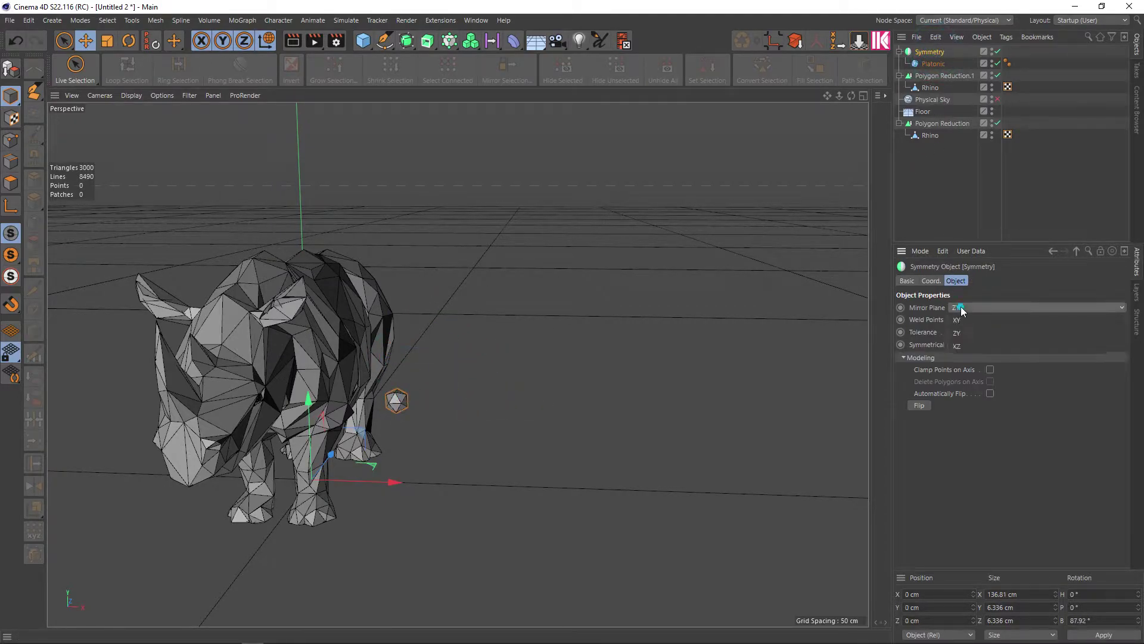
click(960, 307)
click(962, 346)
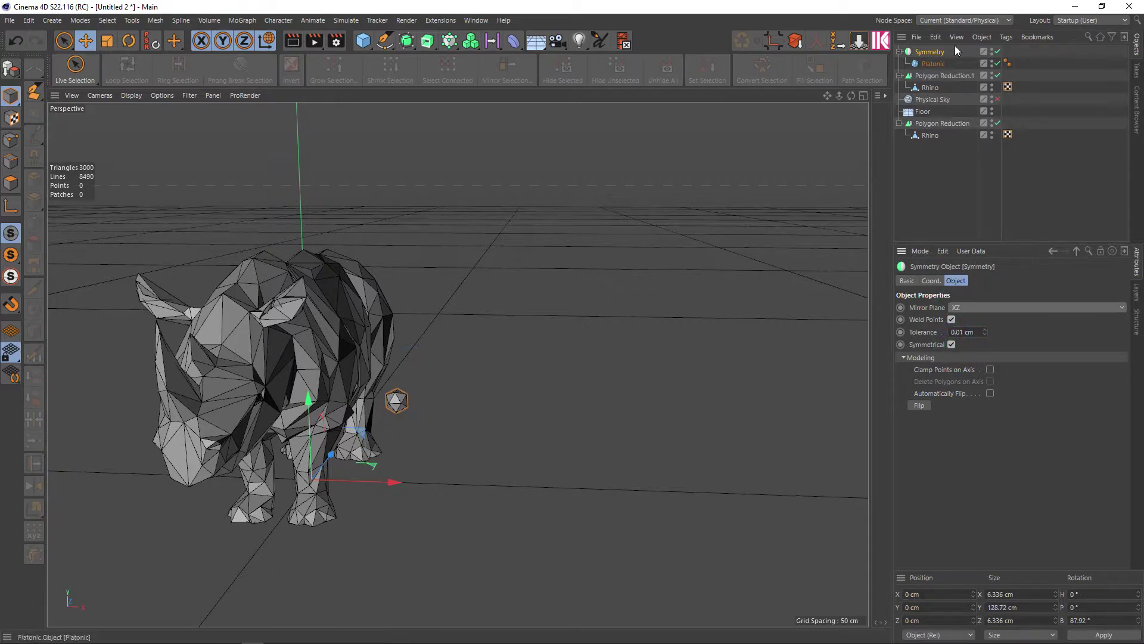
Step: Undo a trial Platonic move, then drag the Platonic out of the Symmetry group
click(932, 64)
drag(511, 351, 412, 379)
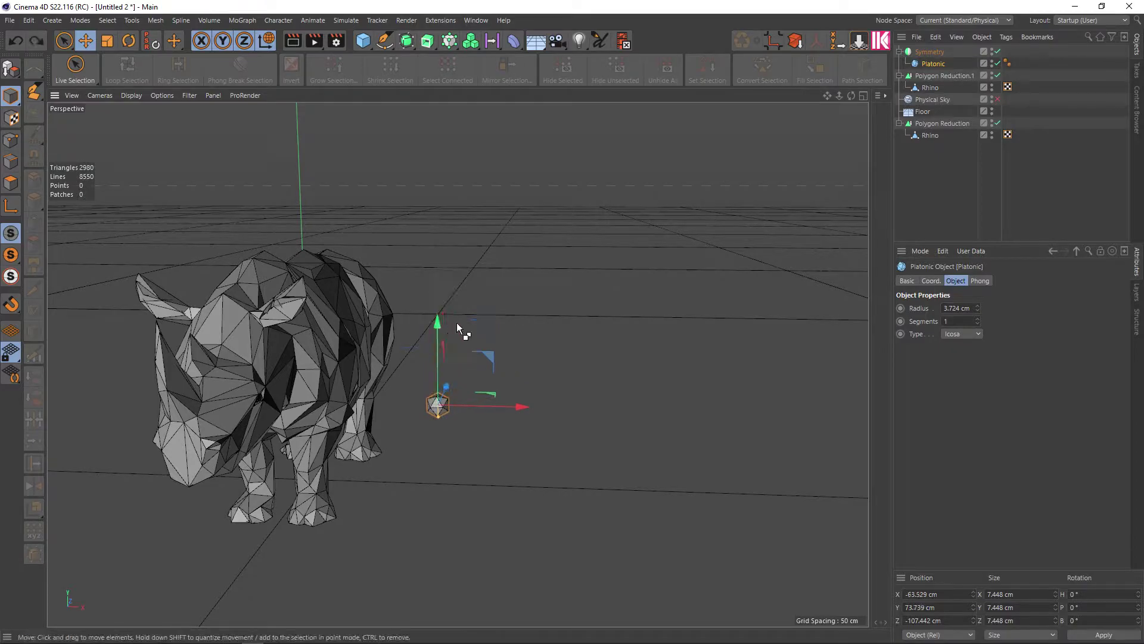
key(ctrl+z)
key(ctrl+z)
scroll(408, 330, up, 2)
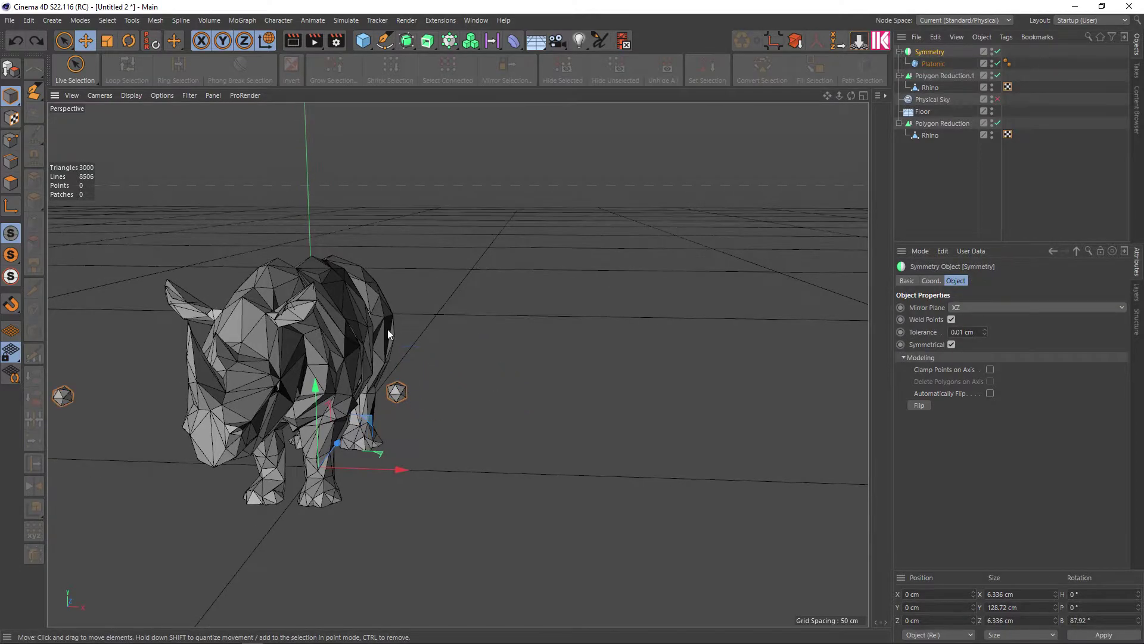
scroll(388, 329, up, 2)
scroll(381, 330, up, 2)
scroll(370, 331, up, 2)
mouse_move(369, 331)
alt+mouse_down()
mouse_move(460, 324)
mouse_move(463, 343)
alt+mouse_up()
scroll(467, 344, down, 2)
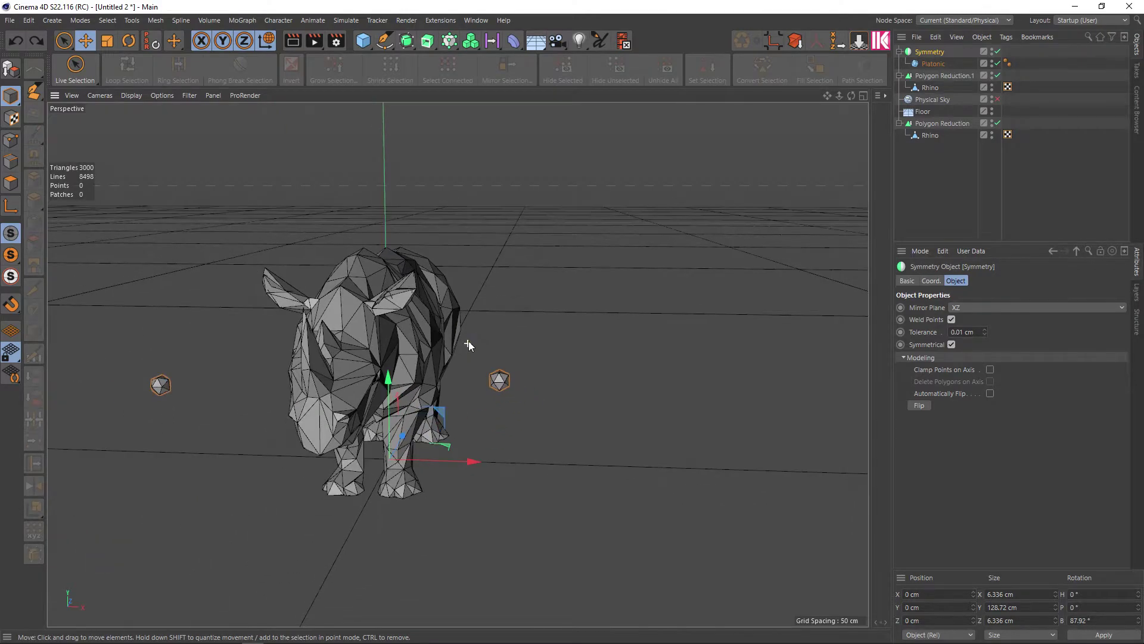
scroll(468, 341, up, 4)
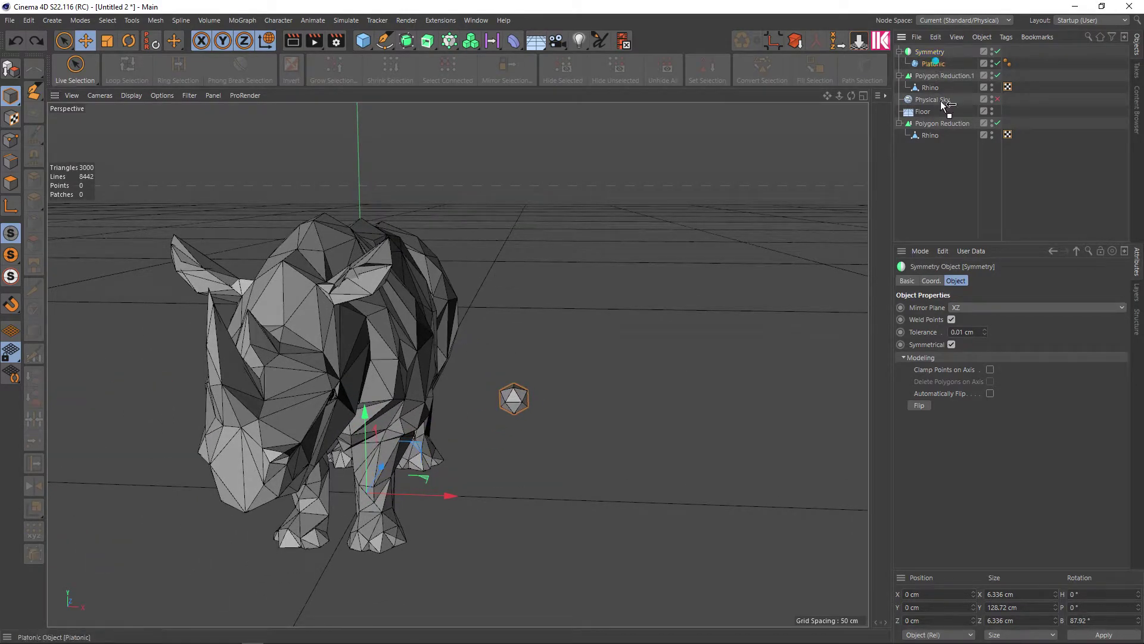
drag(933, 63, 954, 146)
click(930, 52)
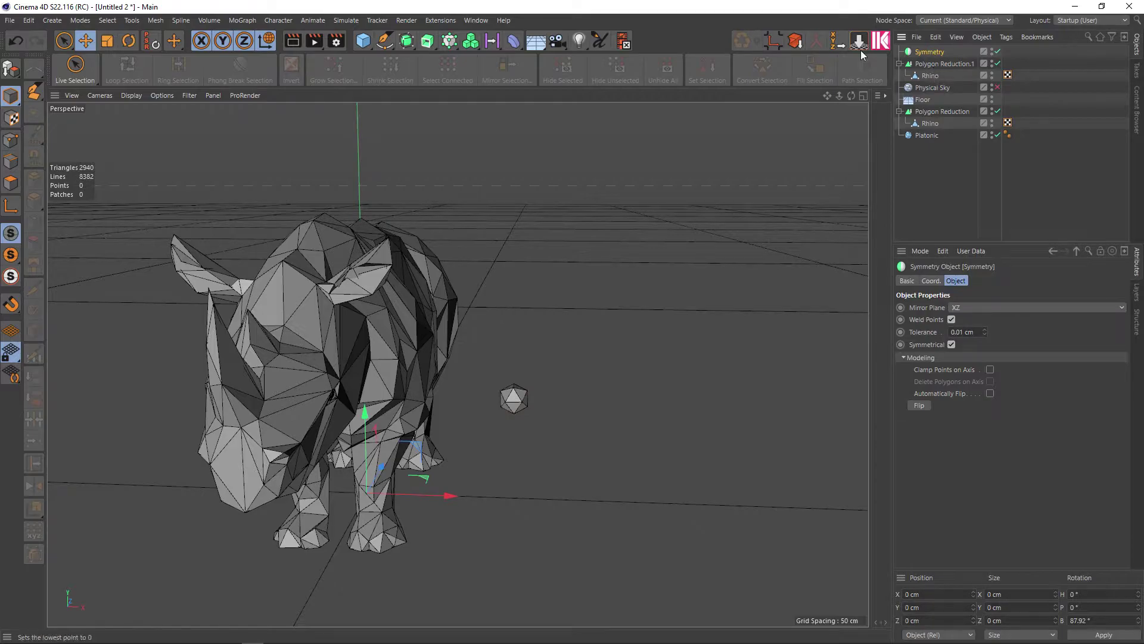
Step: Add a cube, shrink it to about 25.6 cm, and place it right of the rhino, raised off the floor
click(363, 41)
scroll(429, 289, down, 3)
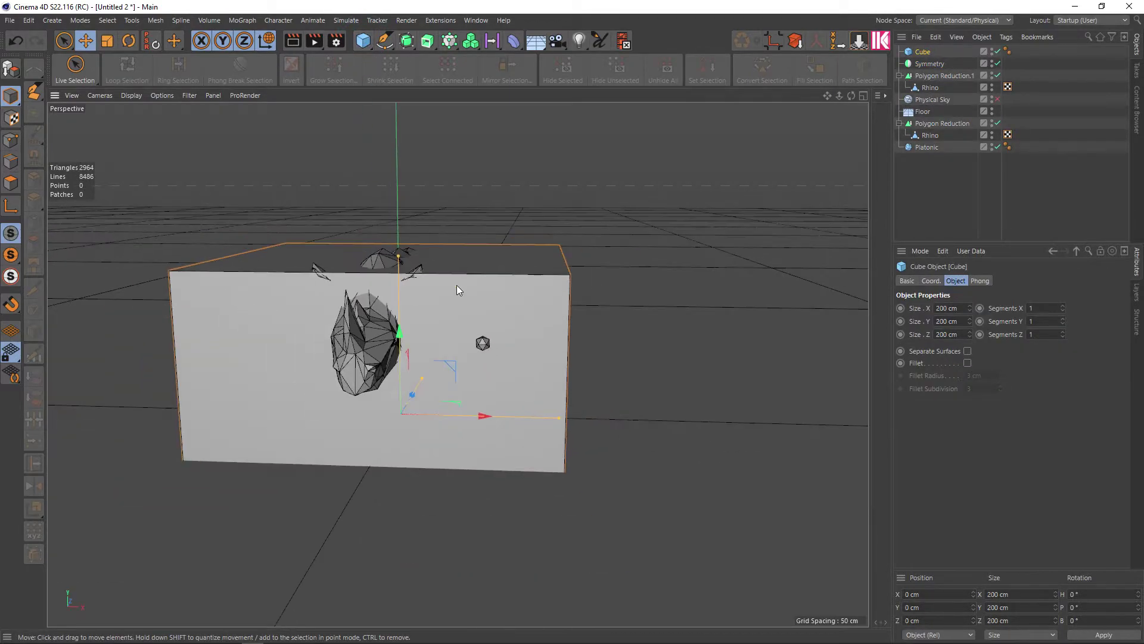
scroll(488, 274, down, 2)
key(t)
drag(516, 267, 184, 441)
key(e)
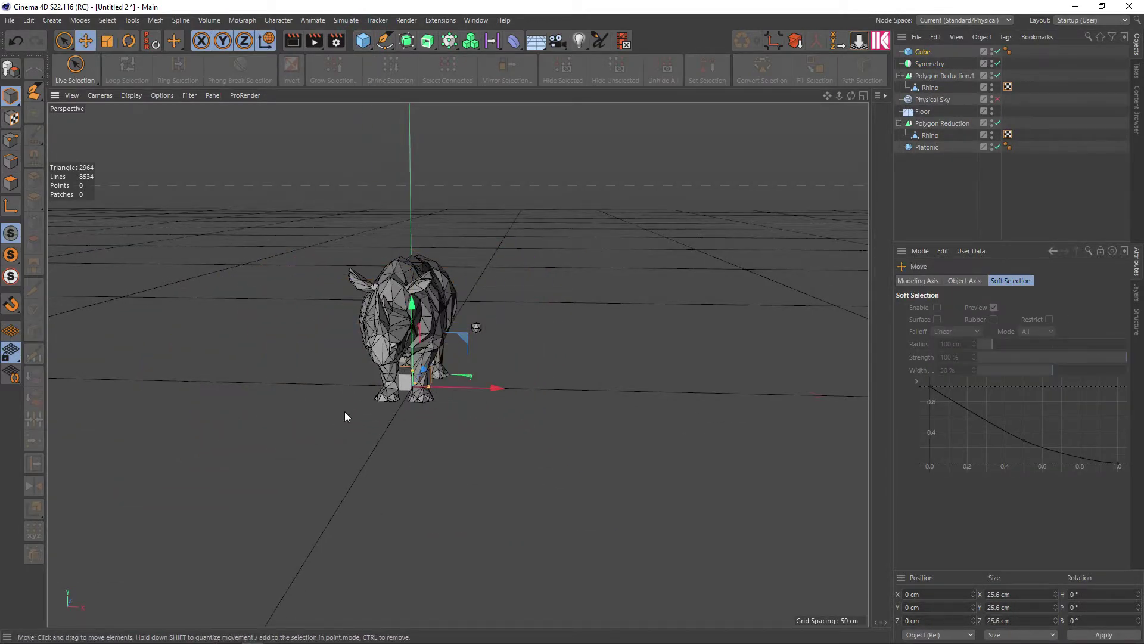
drag(460, 386, 561, 387)
scroll(511, 341, up, 1)
drag(510, 344, 513, 291)
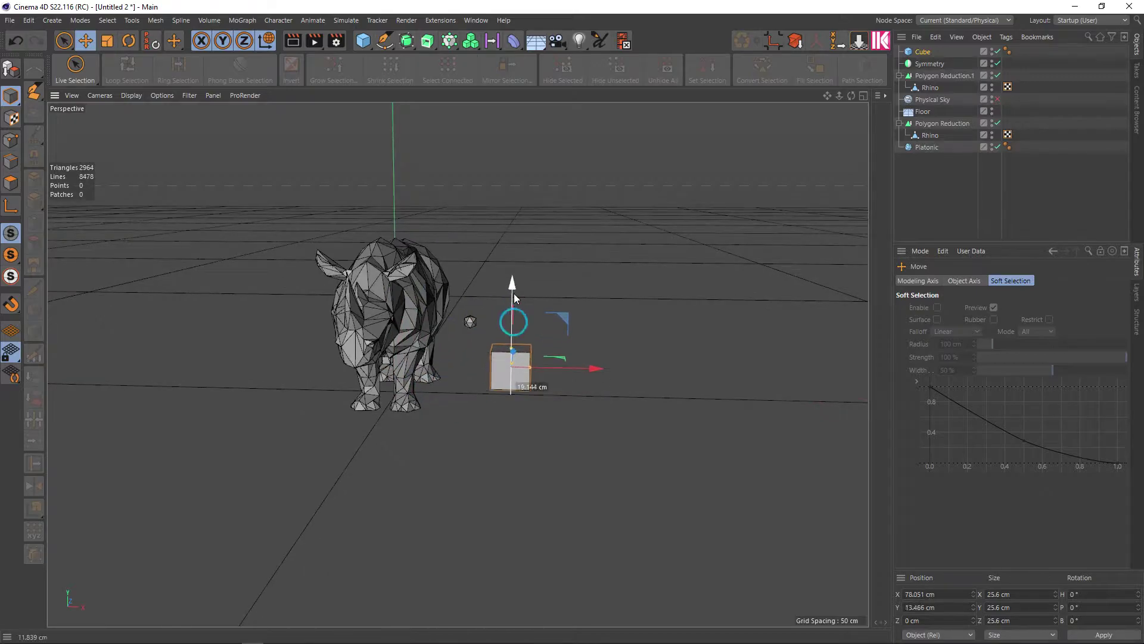
Step: Delete the existing Symmetry object, then add and undo a trial Symmetry
click(928, 64)
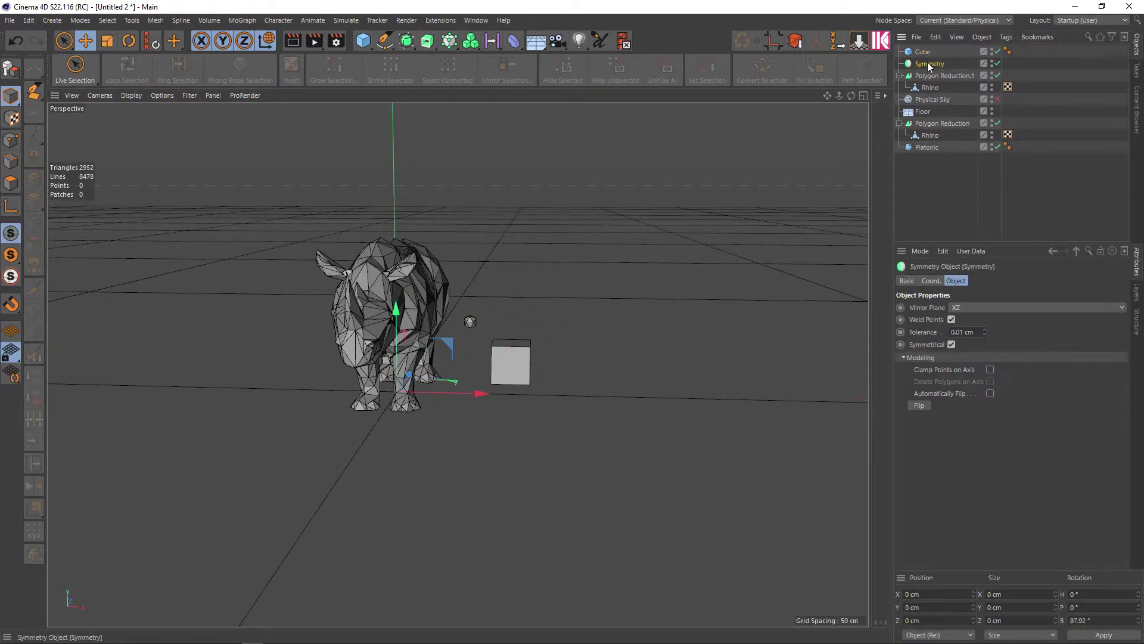
key(Delete)
click(925, 52)
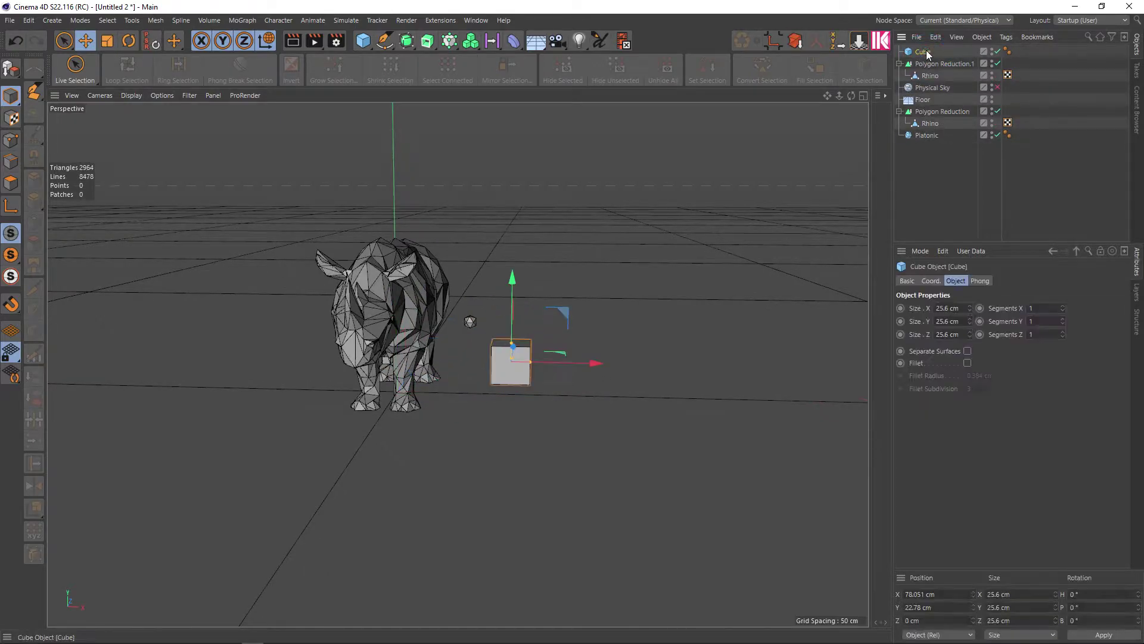
click(406, 40)
click(617, 77)
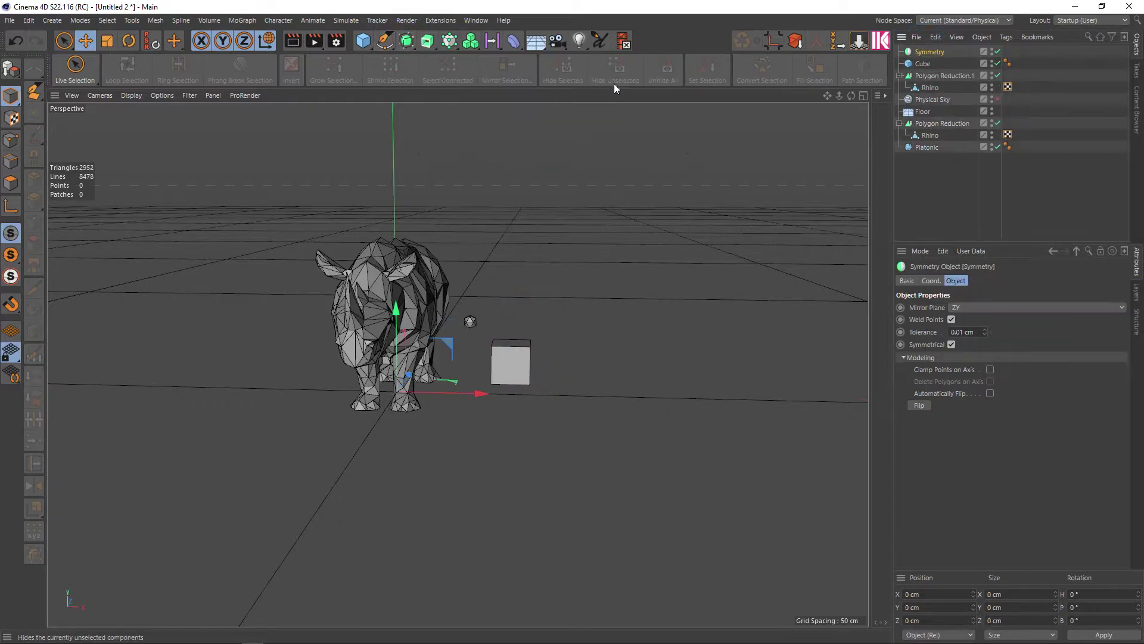
click(922, 64)
key(ctrl+z)
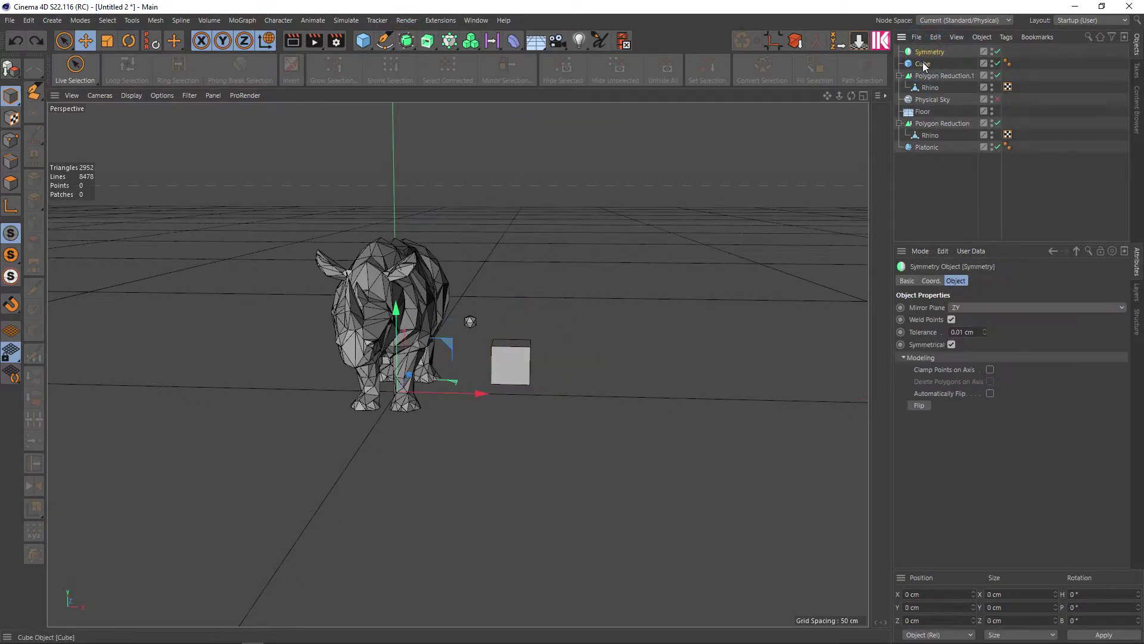
key(ctrl+z)
Step: Wrap the cube in a new ZY Symmetry object and move it to X 107.01 cm
click(406, 40)
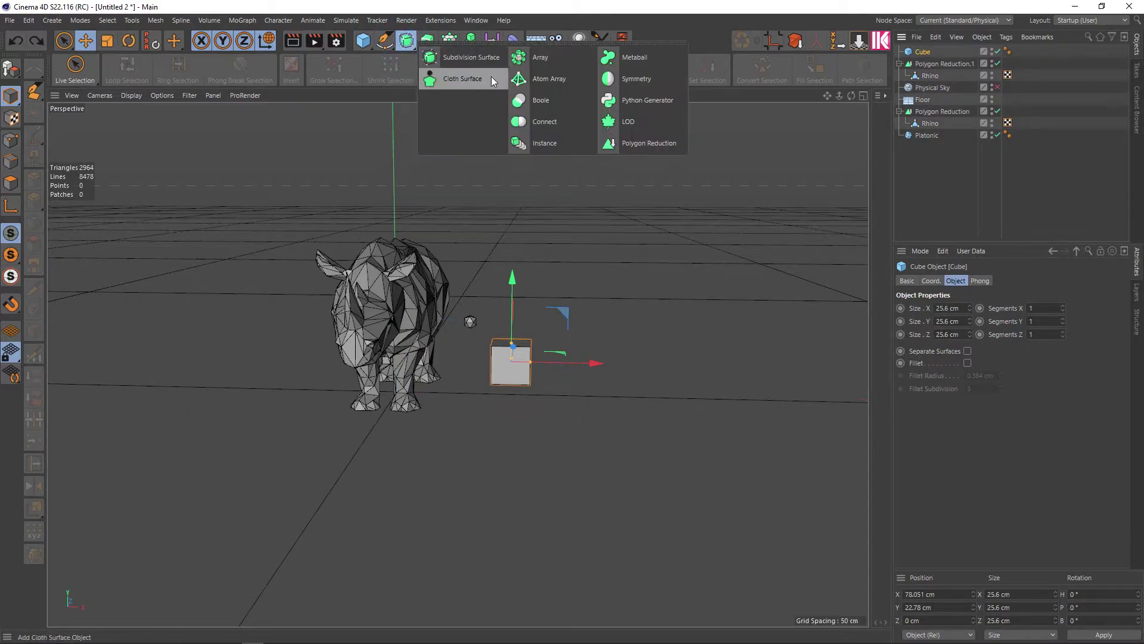
click(628, 81)
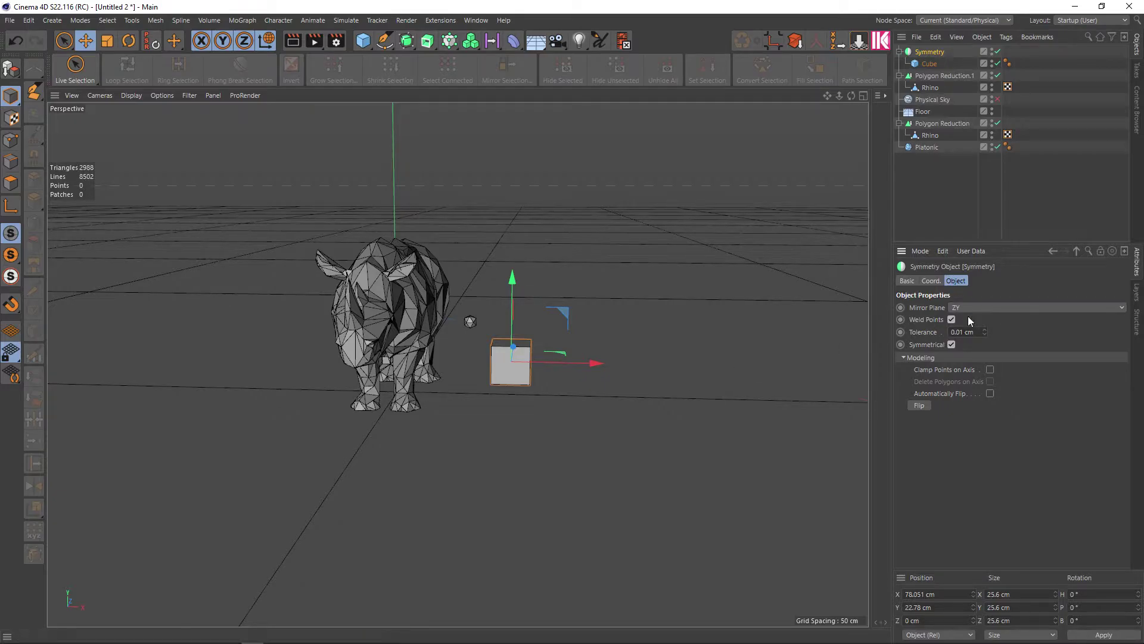
drag(574, 355, 612, 358)
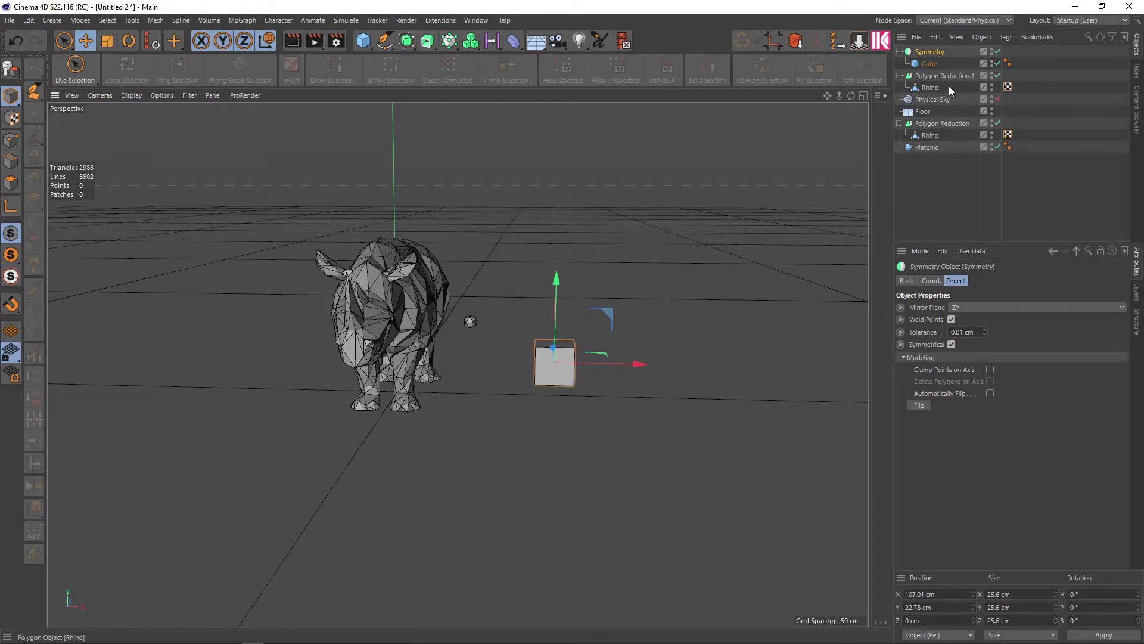
Step: Try sliding the cube and zeroing the Symmetry object's X position, undoing both attempts
click(930, 63)
click(929, 63)
scroll(590, 361, up, 2)
drag(587, 362, 593, 360)
key(ctrl+z)
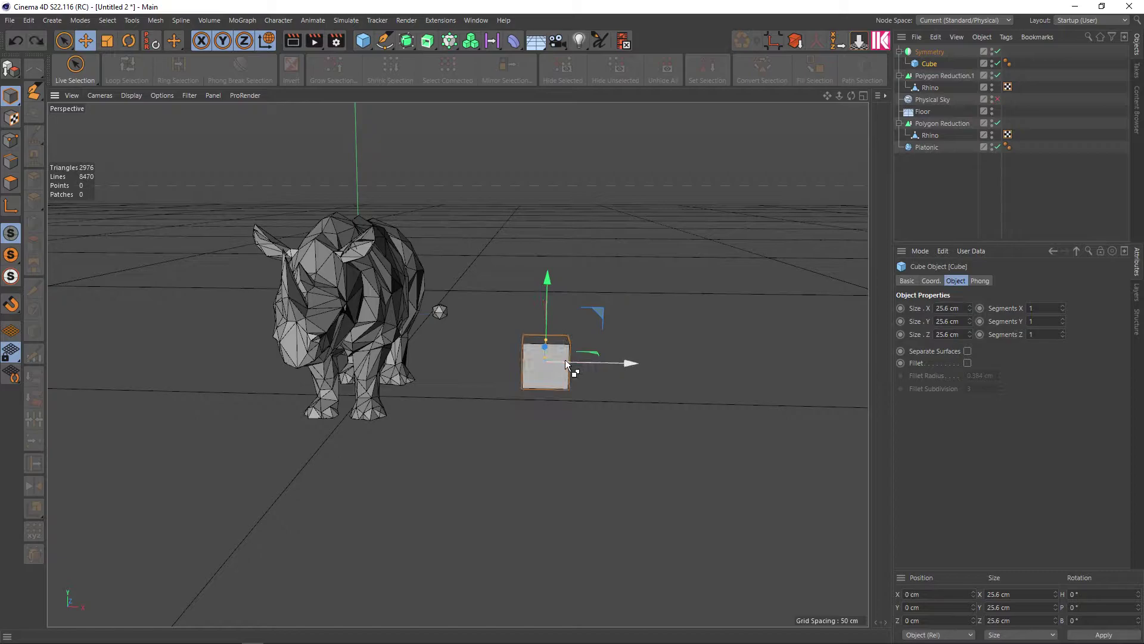
click(929, 52)
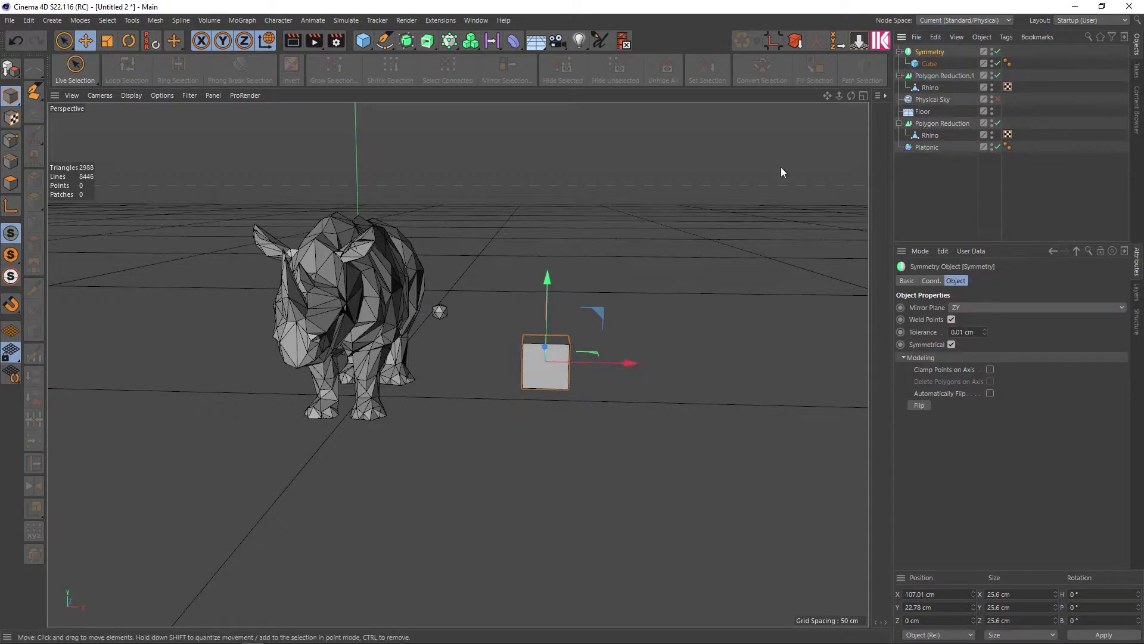
double_click(950, 592)
text(0)
key(Tab)
text(0)
key(Tab)
key(Return)
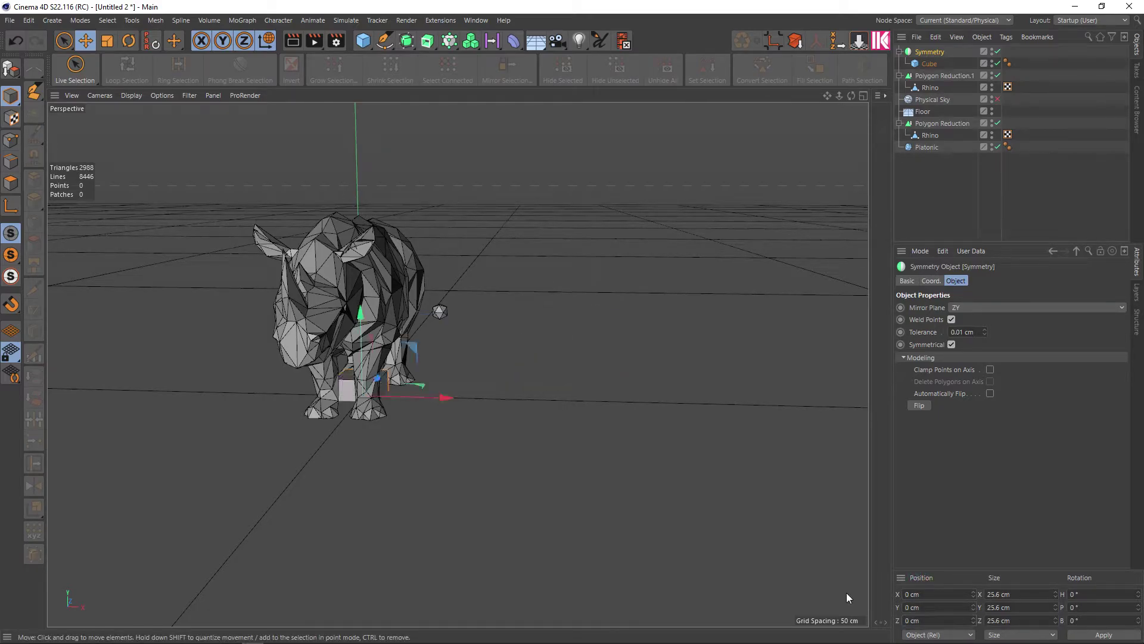
key(ctrl+z)
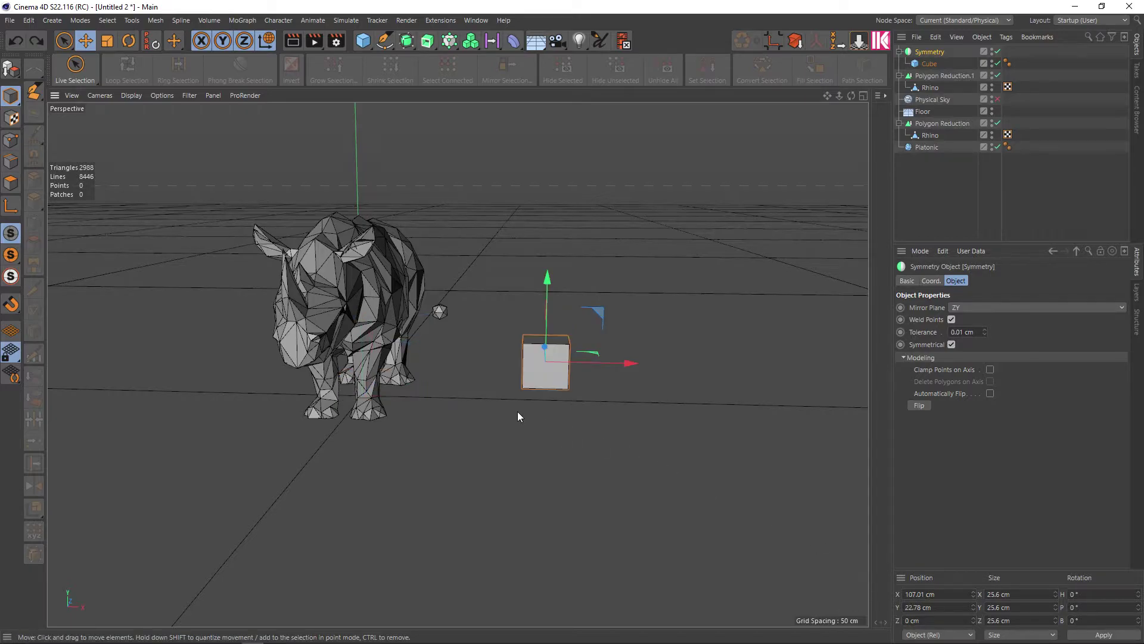
Step: With Axis modification enabled, set the Symmetry object's Position X and Y to 0 cm
click(13, 207)
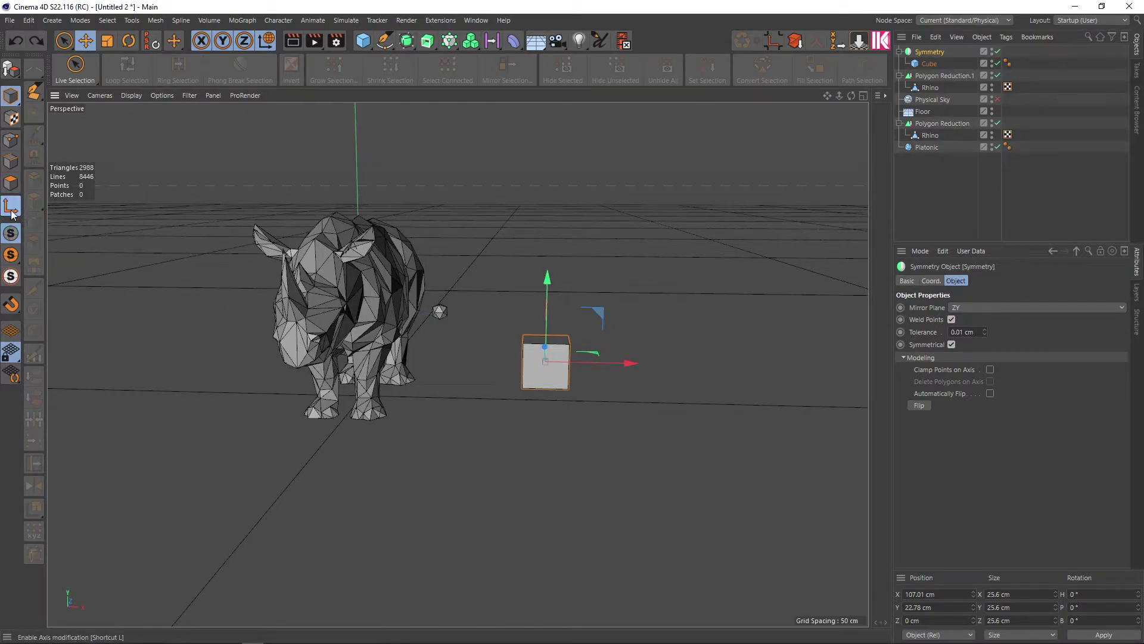
click(933, 54)
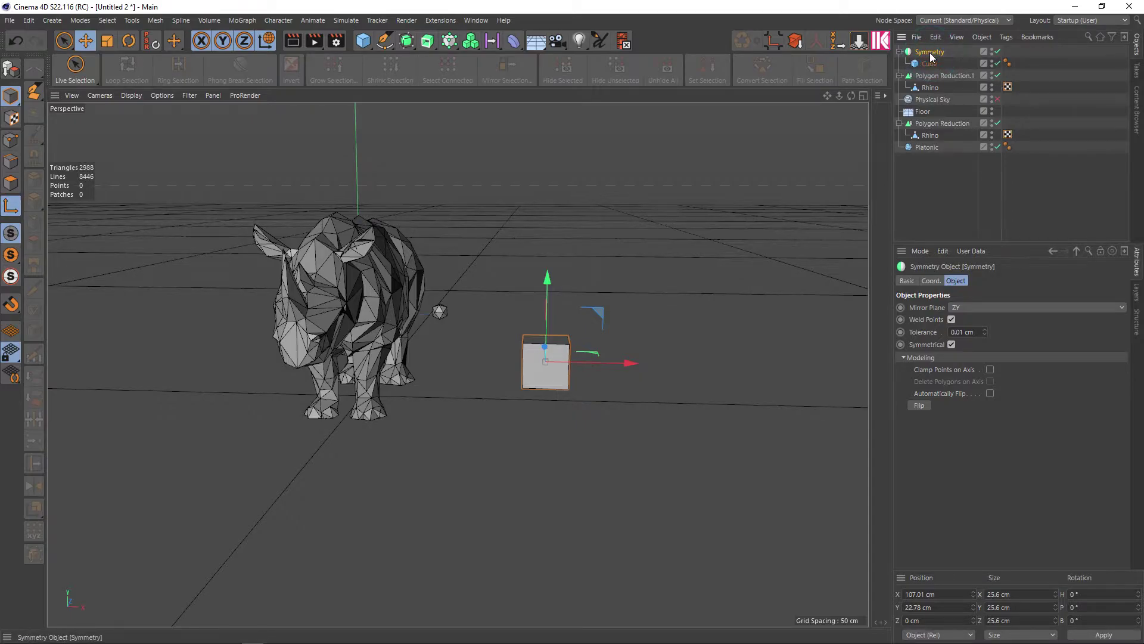
double_click(932, 594)
text(0)
key(Tab)
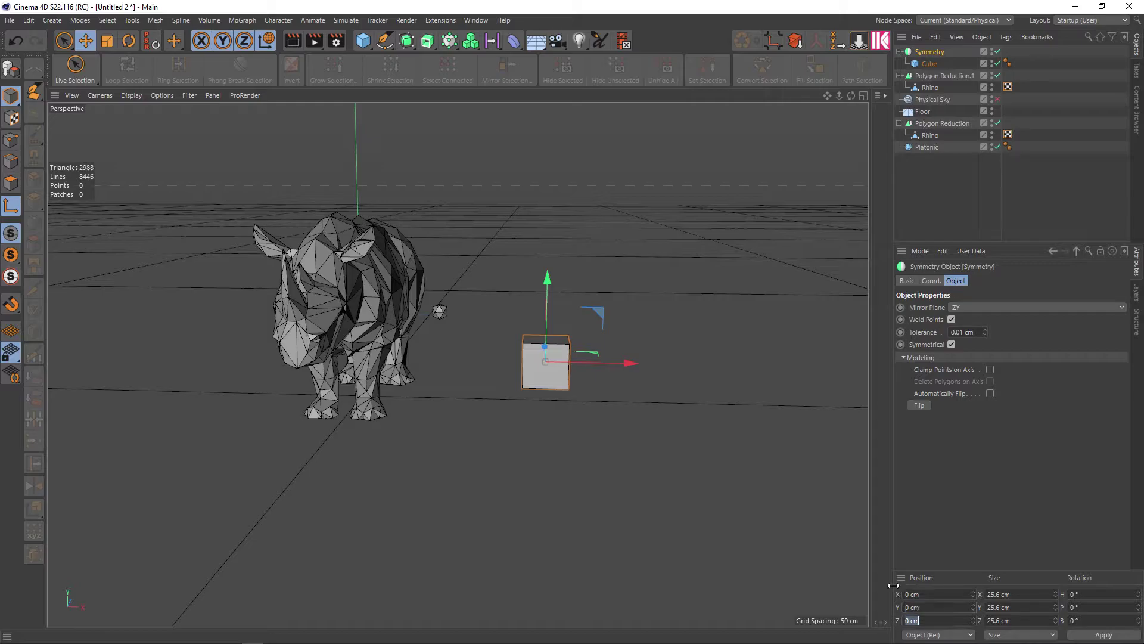
text(0)
key(Tab)
key(Return)
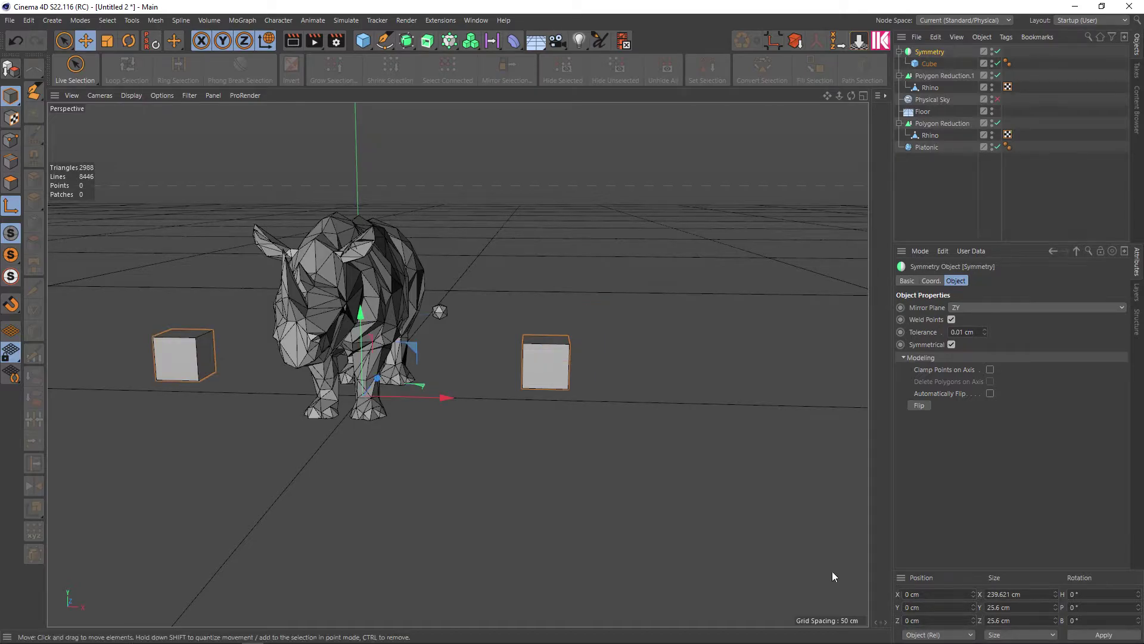
scroll(317, 380, up, 3)
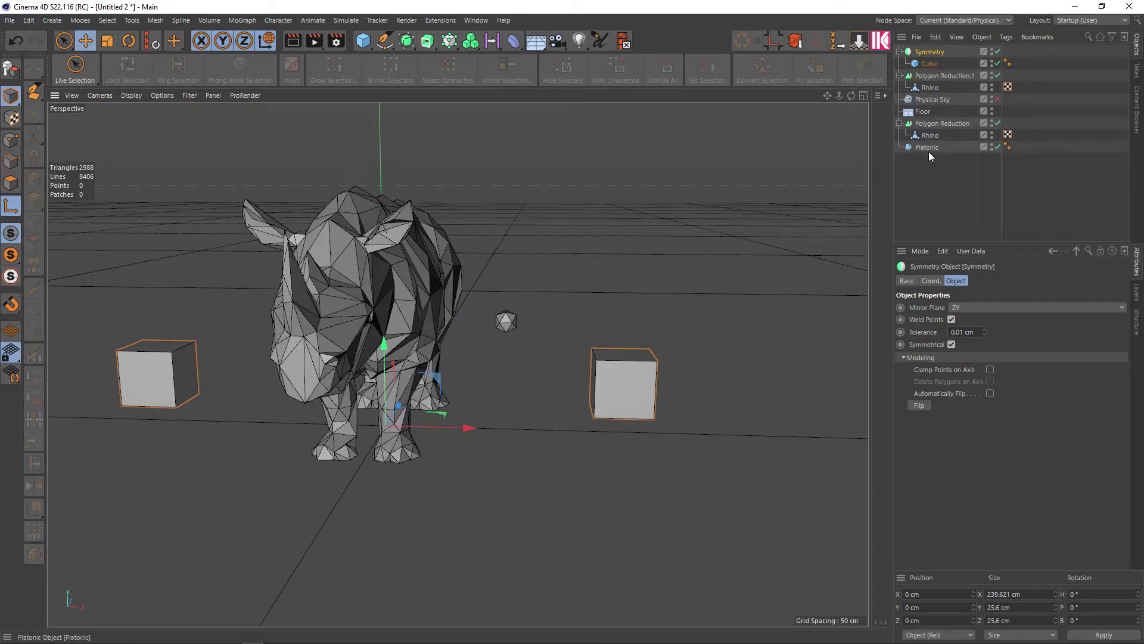
Step: Move the Platonic inside the Symmetry group and delete the cube
drag(927, 147, 925, 54)
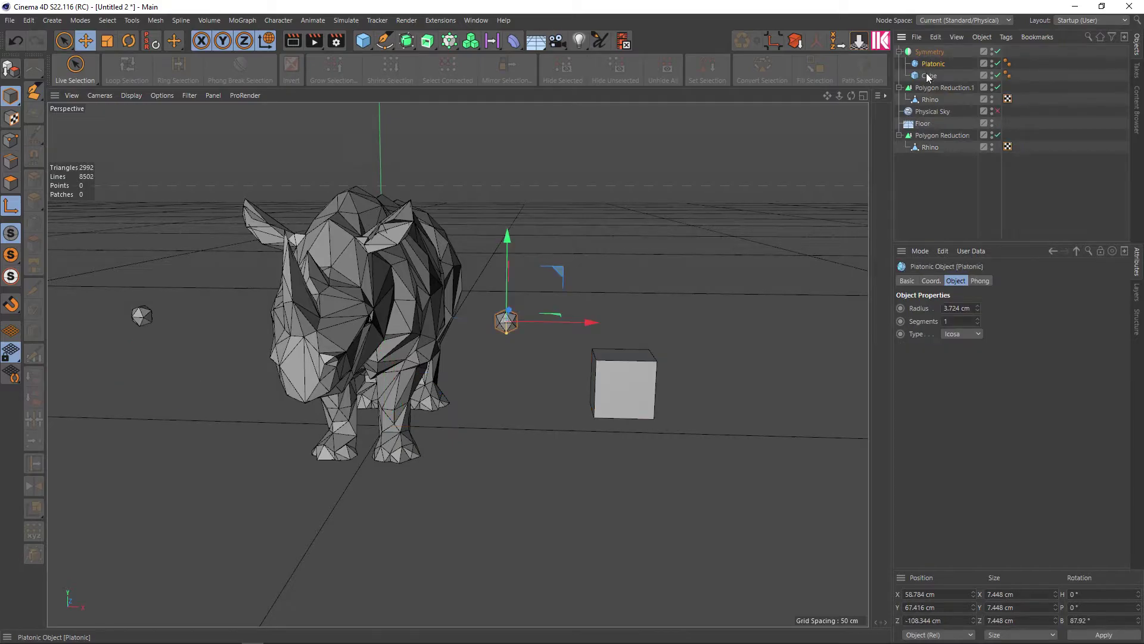
click(929, 76)
key(Delete)
scroll(370, 243, up, 2)
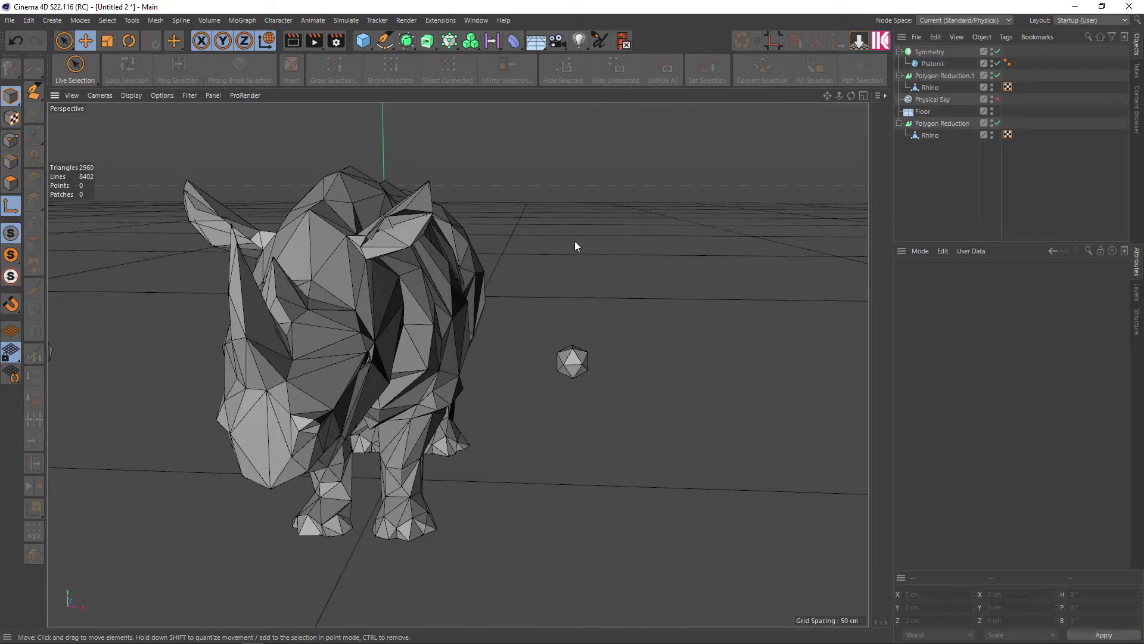
scroll(574, 244, down, 3)
alt+drag(564, 263, 709, 186)
Step: In the four-view layout, move the Platonic left toward the rhino's head
click(547, 394)
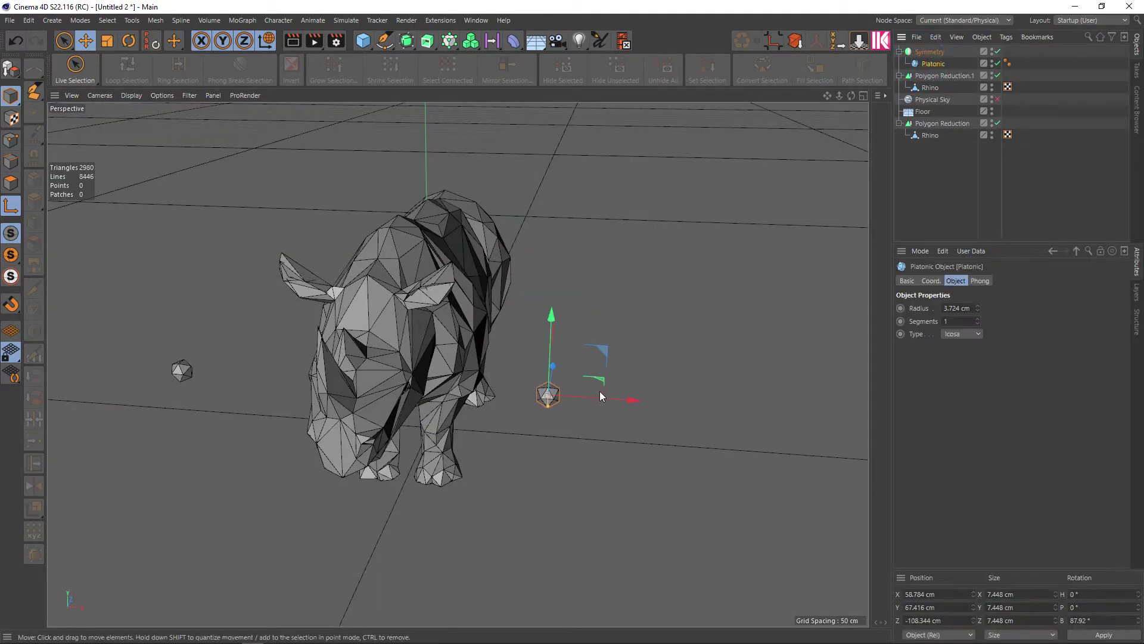
middle_click(554, 390)
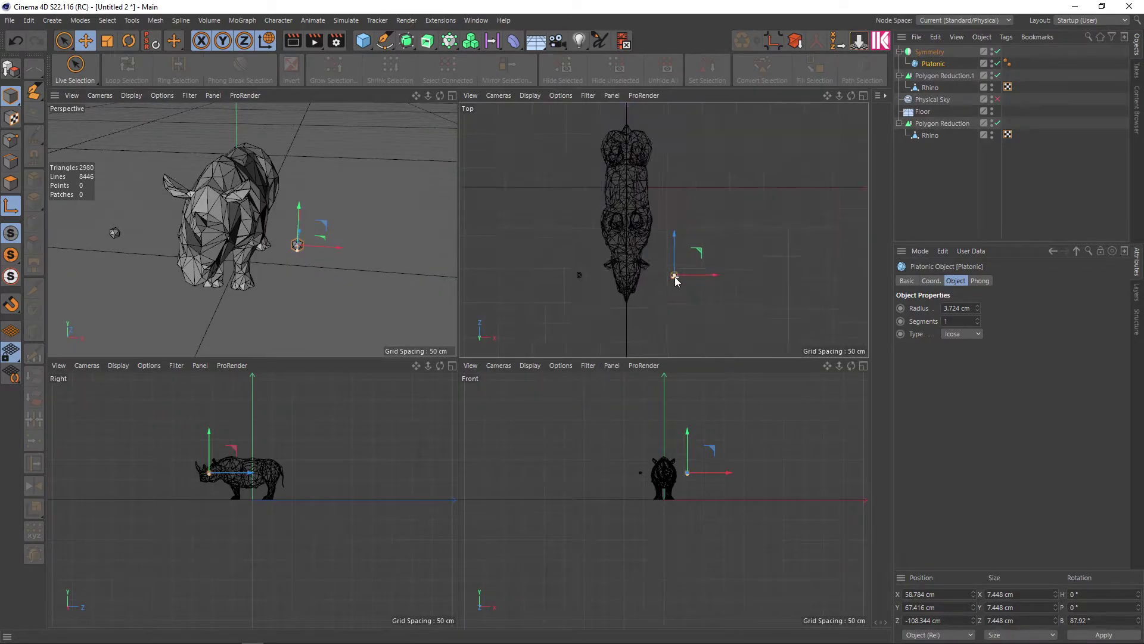
scroll(677, 280, up, 2)
drag(694, 274, 646, 274)
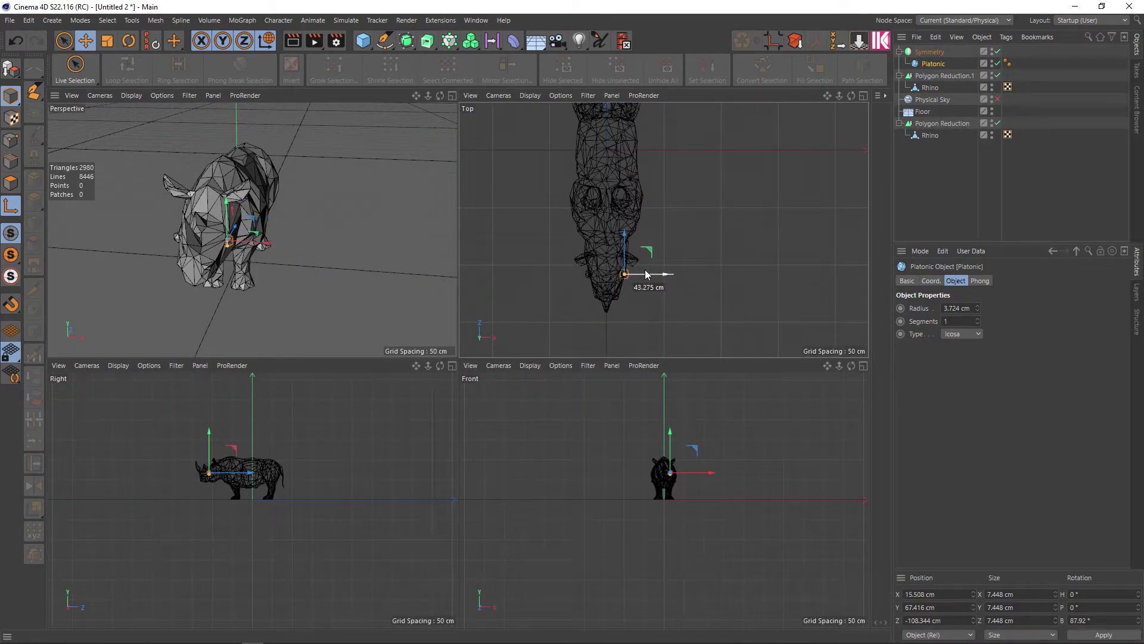
alt+drag(439, 240, 334, 251)
scroll(284, 260, up, 4)
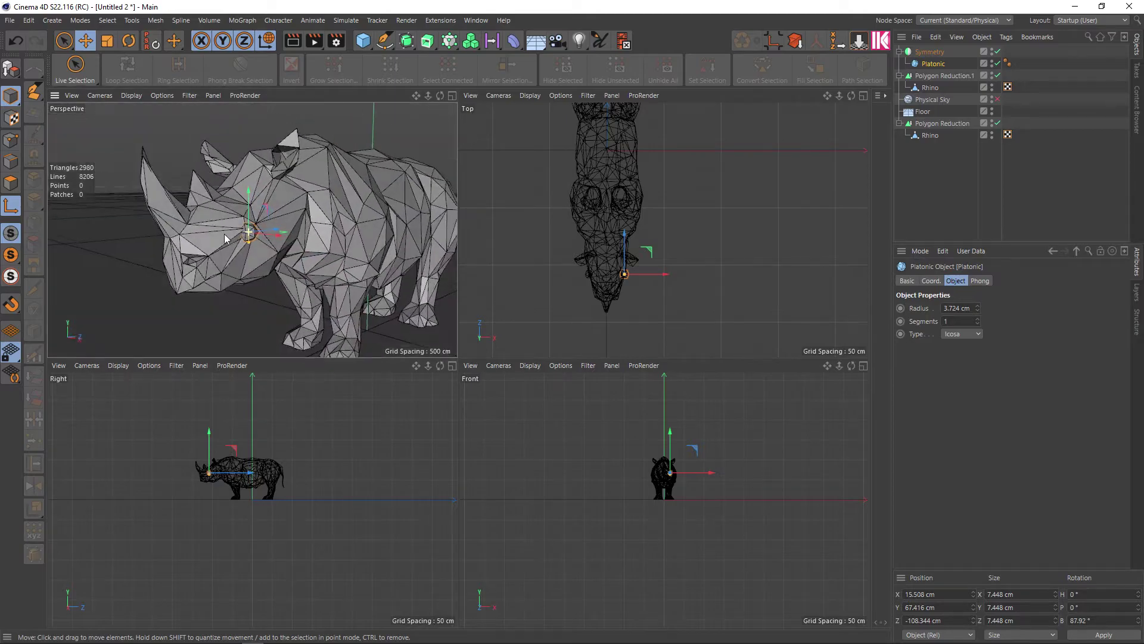
scroll(288, 234, up, 3)
Step: Scale the Platonic down to about 4.916 cm
key(t)
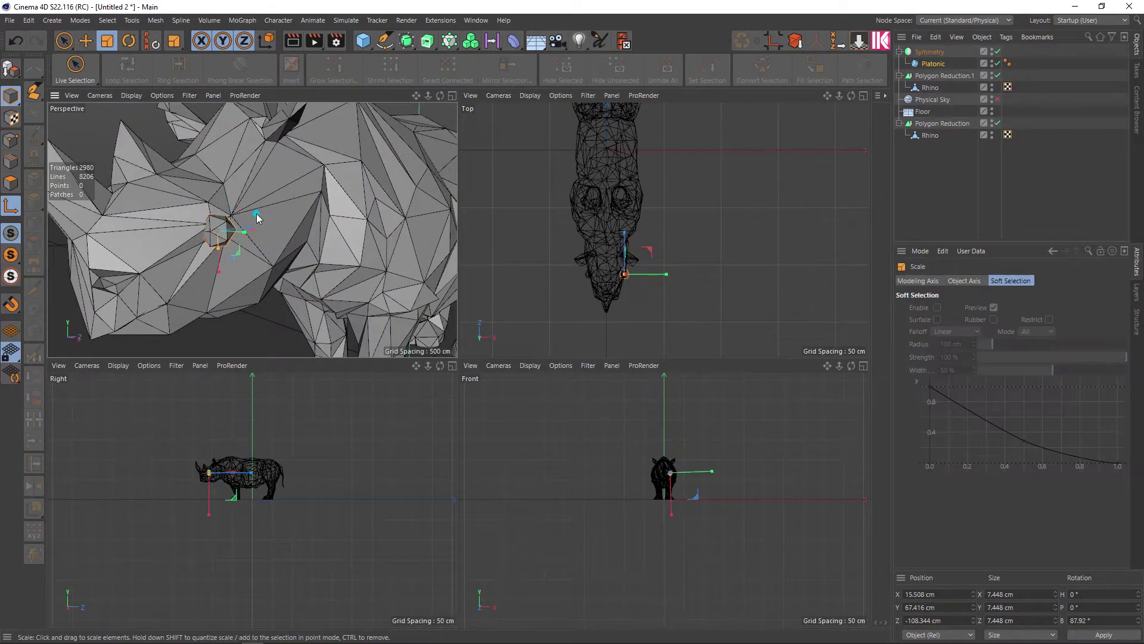
drag(268, 274, 152, 267)
scroll(233, 262, up, 2)
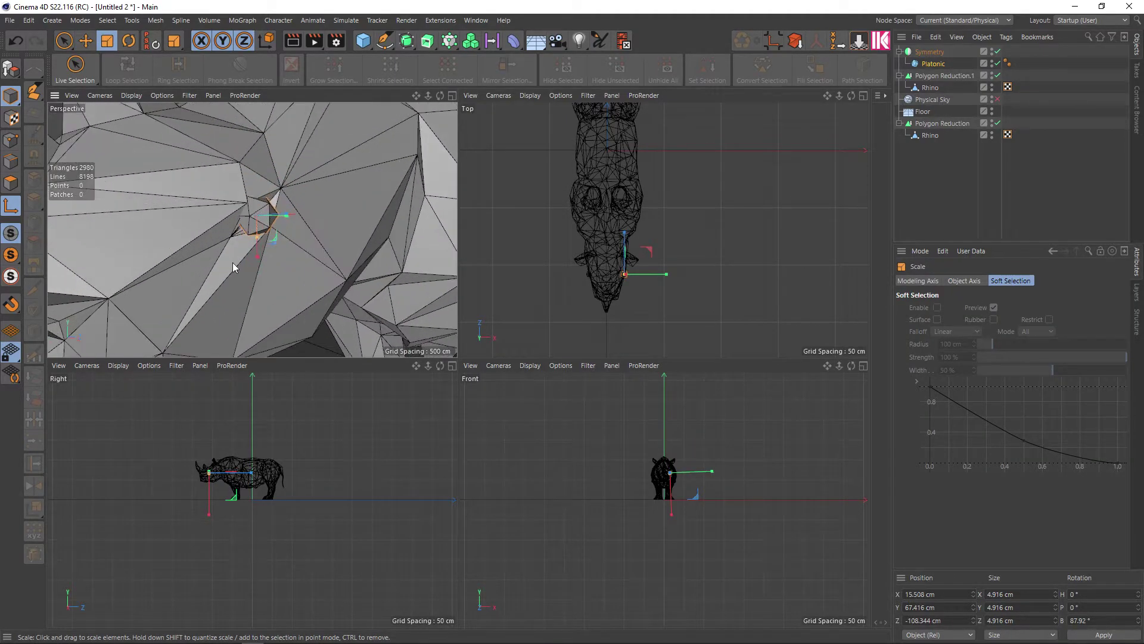
scroll(275, 288, up, 3)
scroll(292, 284, up, 2)
Step: Nudge the Platonic into the rhino's eye socket near X 14.98 cm and maximize the Perspective view
key(e)
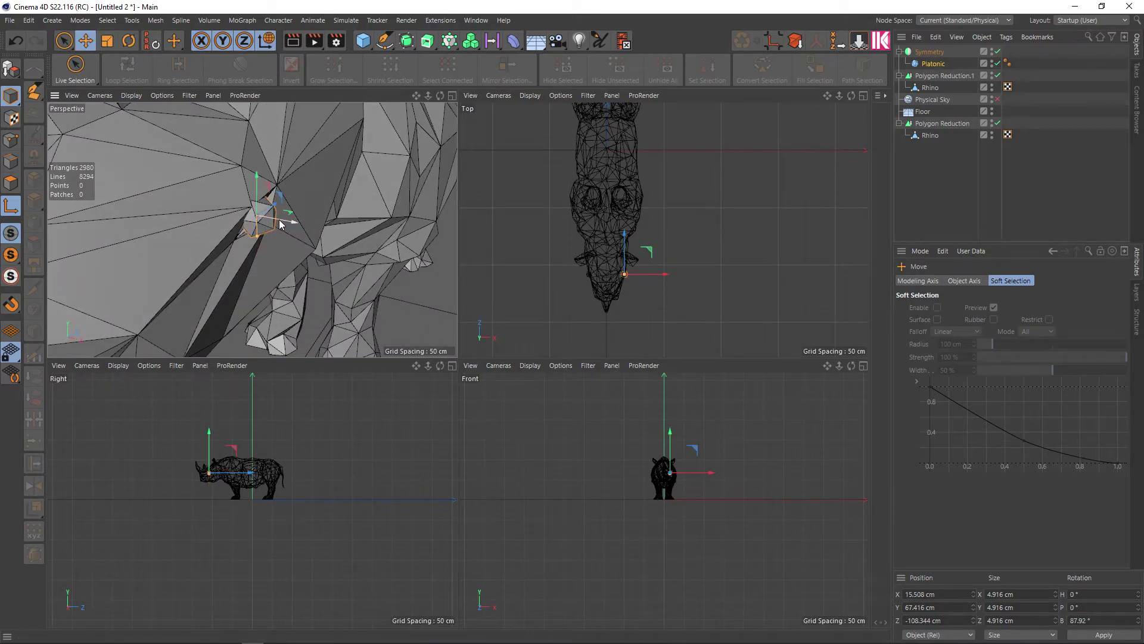
drag(269, 231, 260, 186)
scroll(258, 216, up, 2)
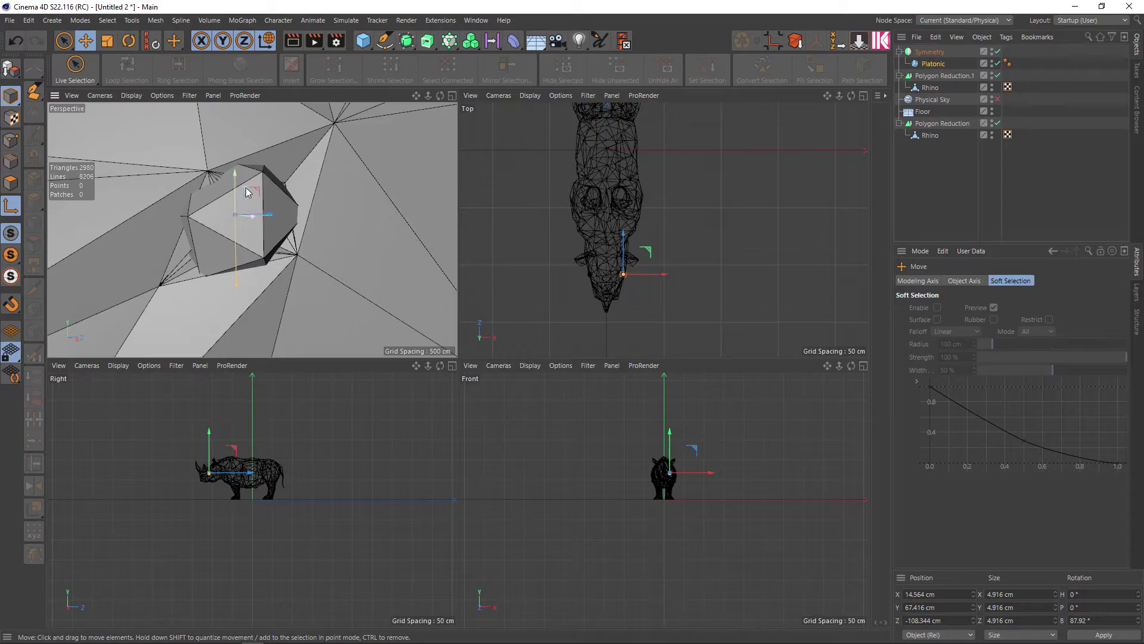
alt+drag(259, 216, 256, 253)
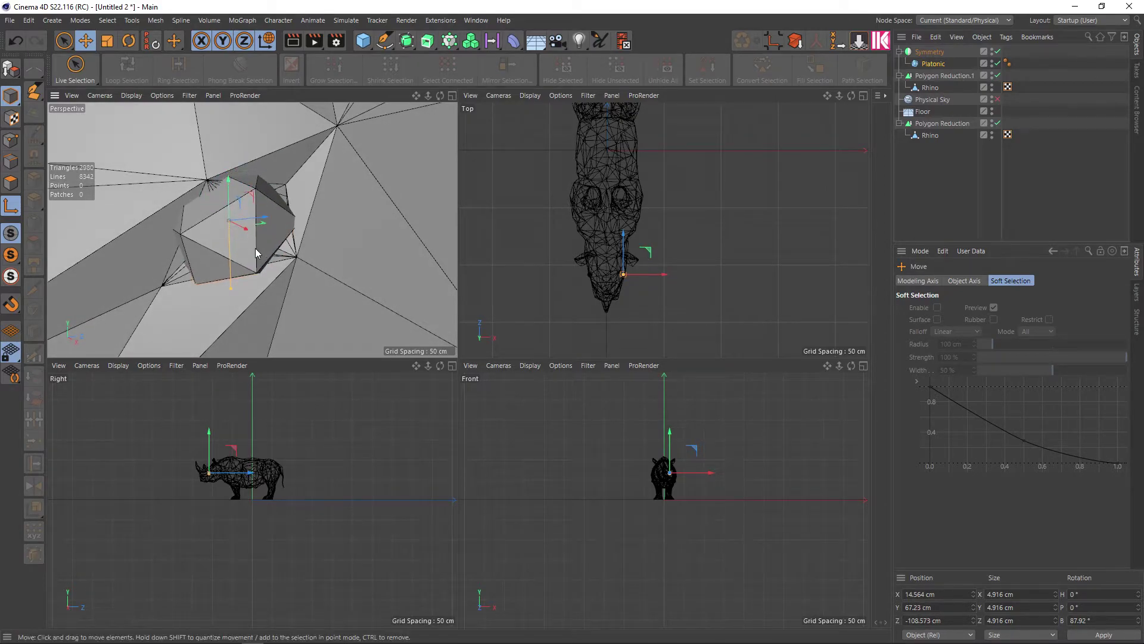
scroll(256, 253, down, 5)
drag(261, 253, 265, 261)
scroll(262, 257, down, 10)
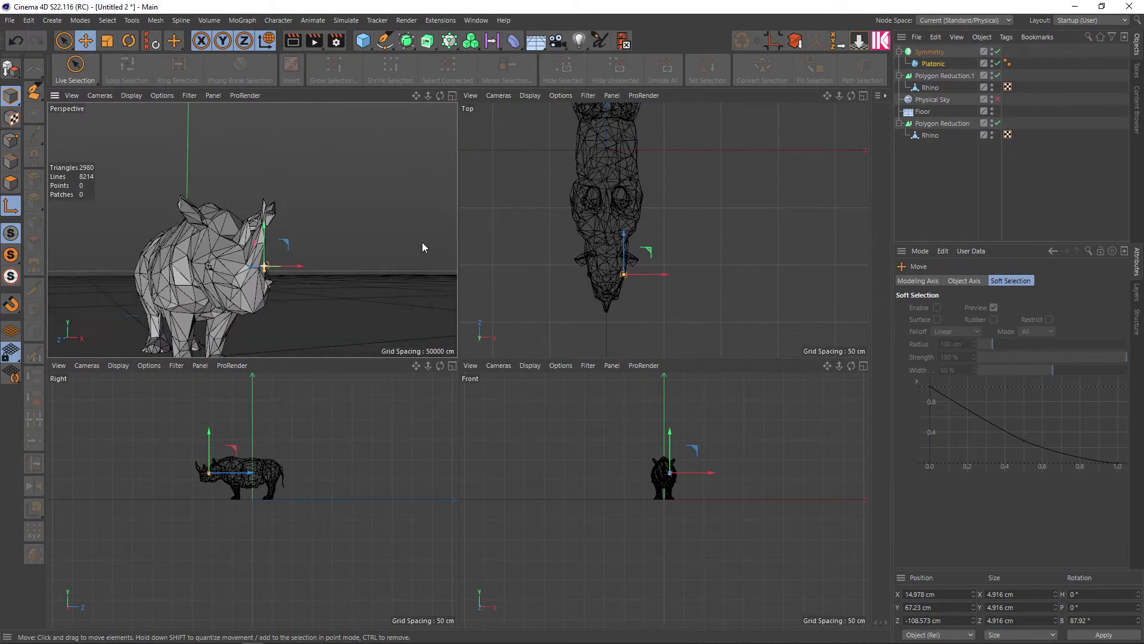
alt+drag(423, 248, 358, 256)
middle_click(327, 258)
scroll(327, 258, down, 2)
Step: Turn on the Physical Sky for the rhino scene
alt+drag(690, 351, 937, 174)
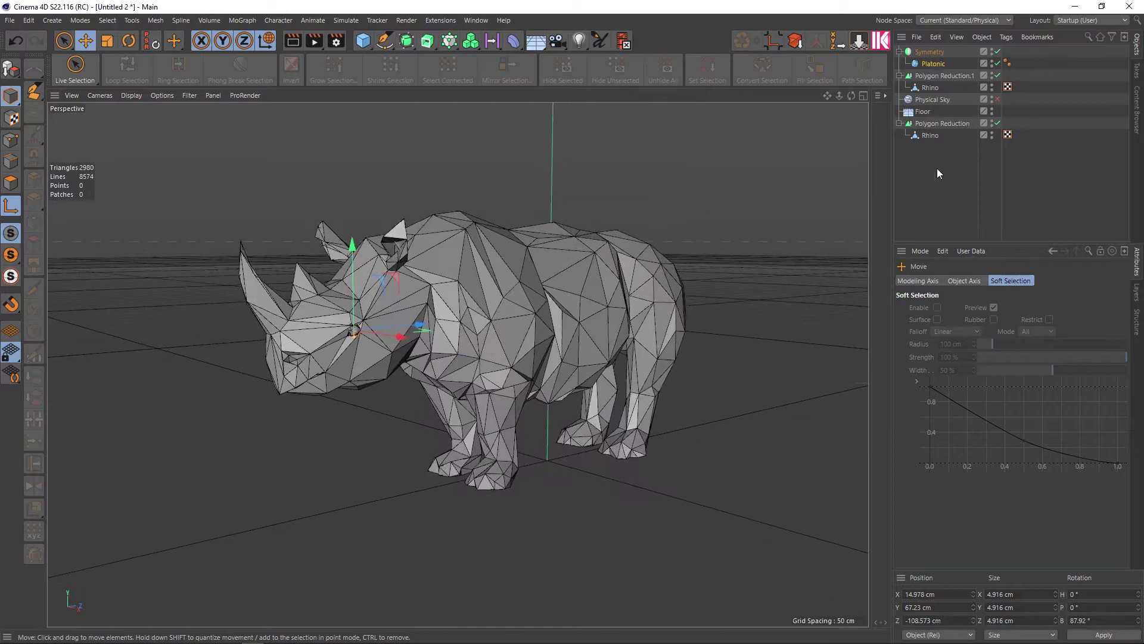
click(997, 99)
alt+drag(788, 263, 739, 256)
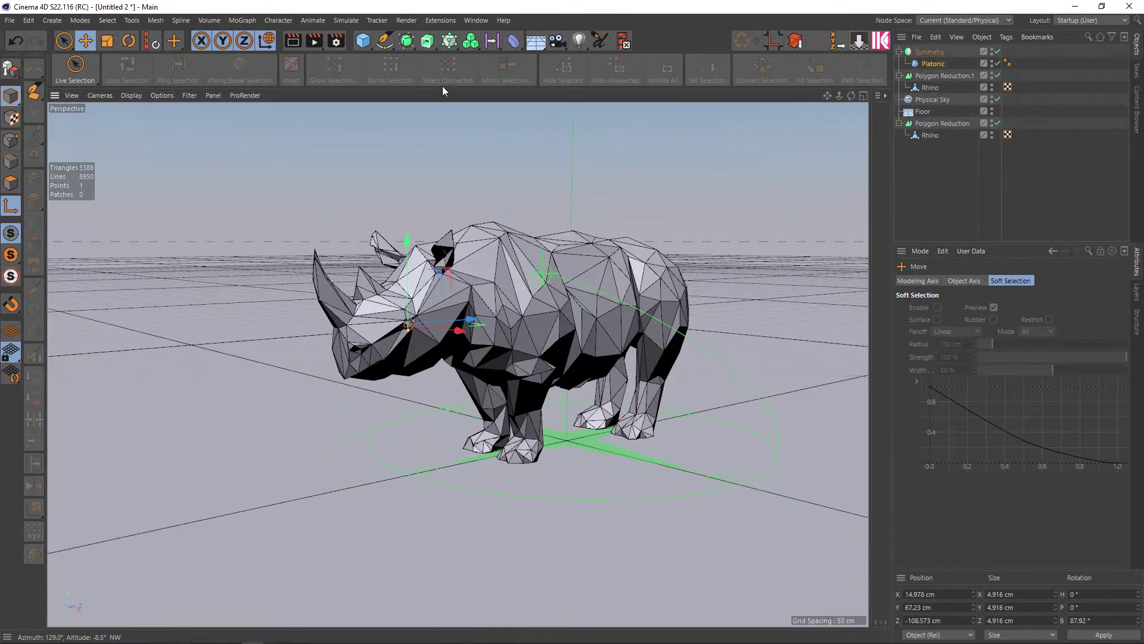
Step: Add Ambient Occlusion as a render effect and view the rhino from the front
click(326, 43)
click(354, 302)
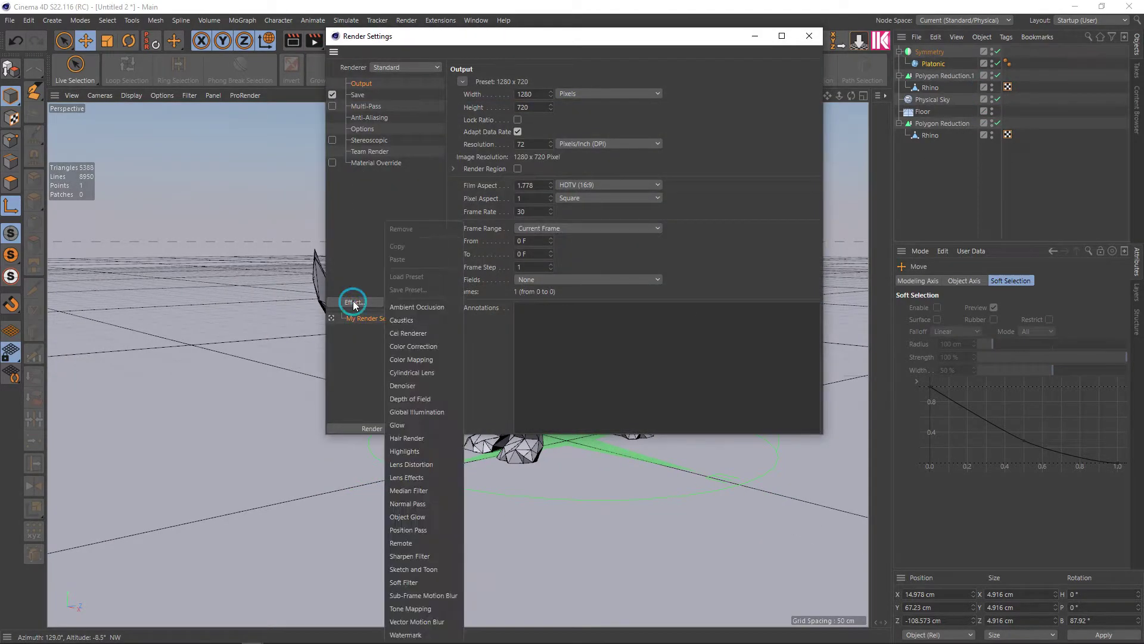
click(411, 307)
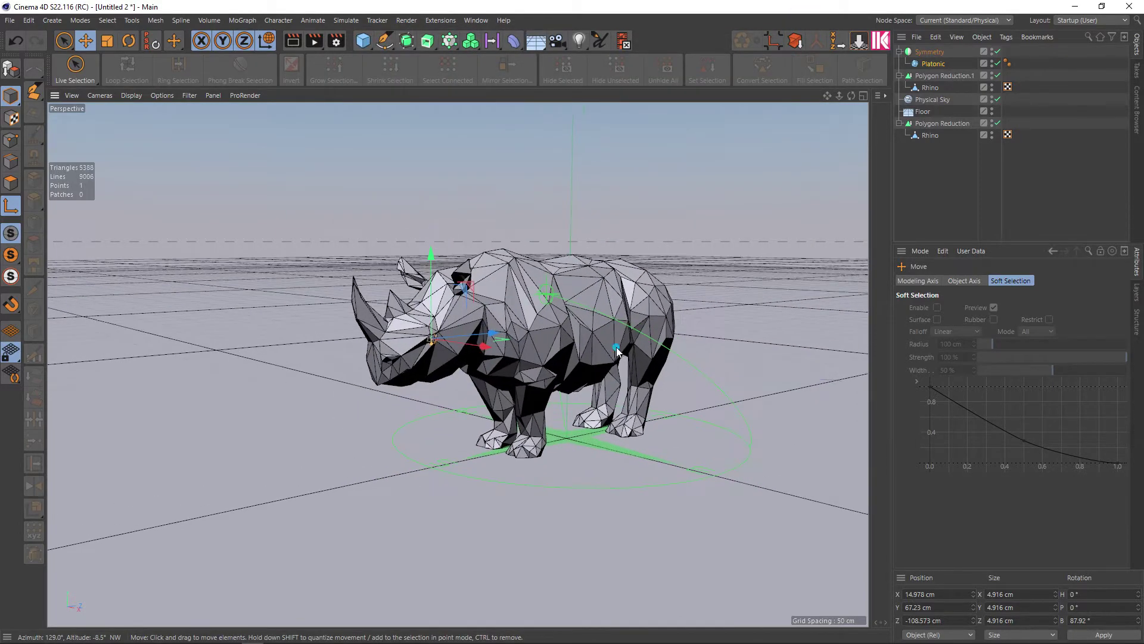
alt+drag(768, 359, 606, 363)
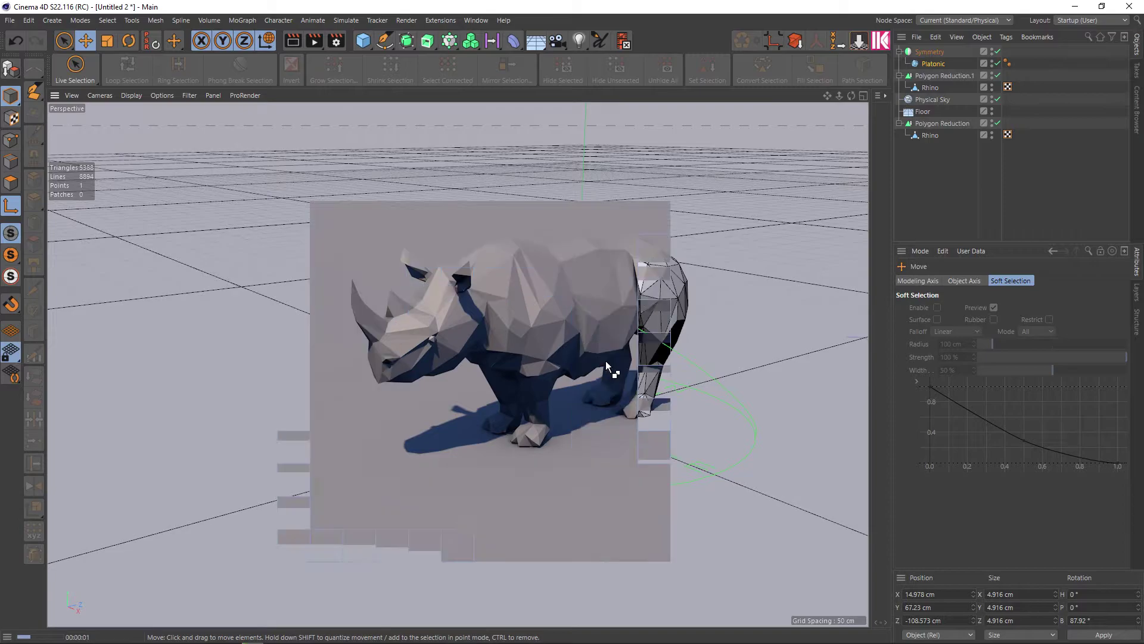
scroll(605, 360, up, 2)
scroll(588, 347, up, 2)
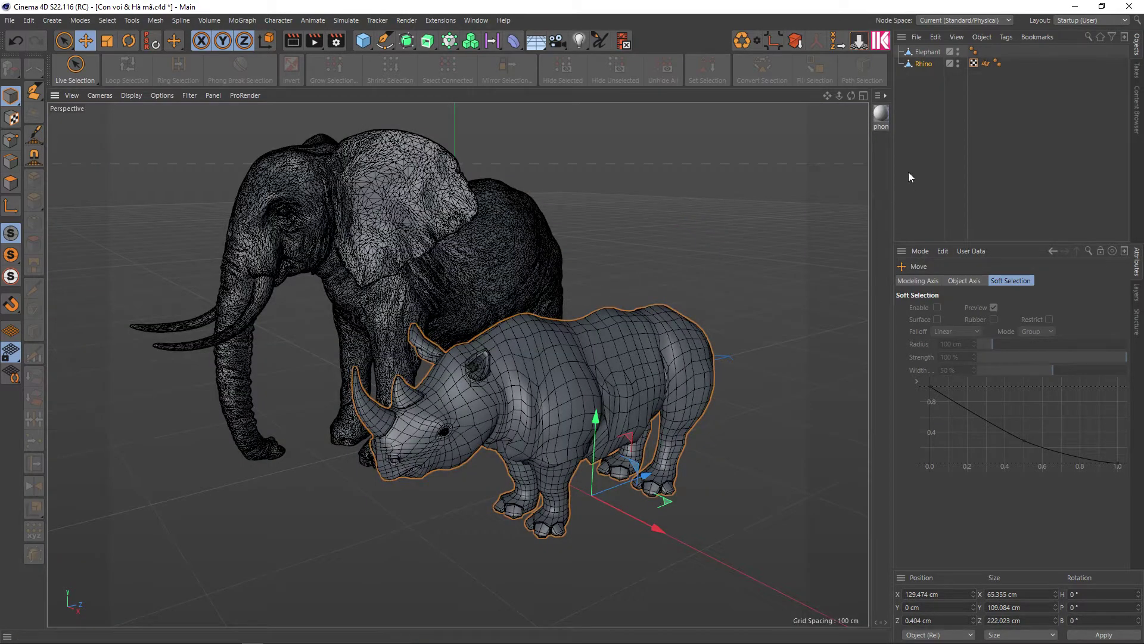
Step: Hide the rhino in the viewport and orbit around the elephant
click(957, 64)
click(958, 63)
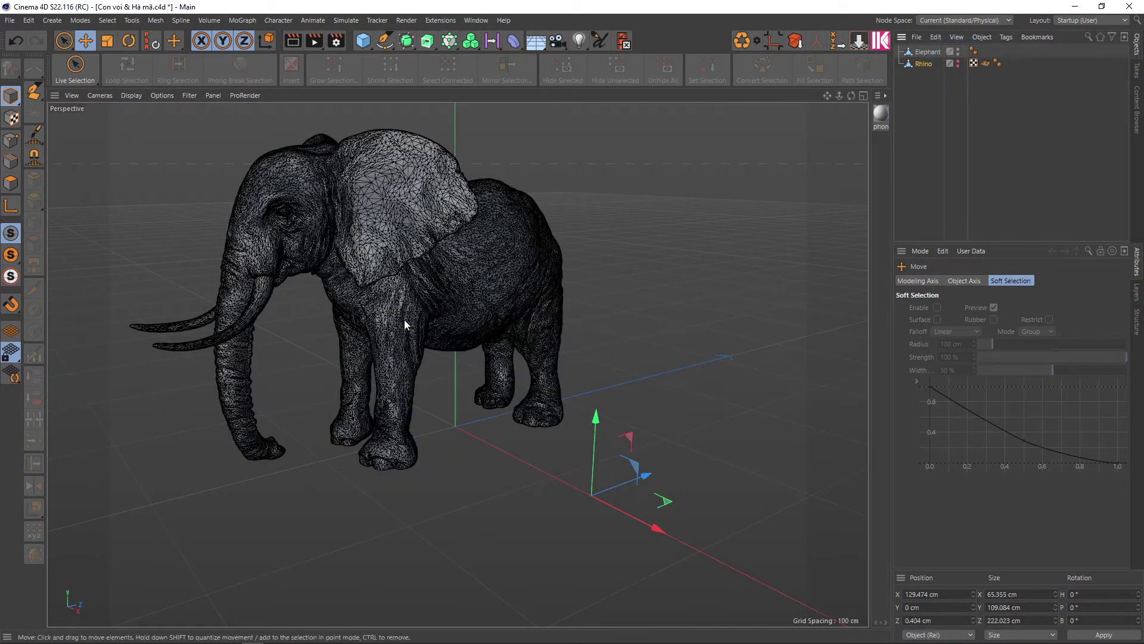
scroll(401, 318, up, 2)
mouse_move(400, 318)
alt+mouse_down()
mouse_move(437, 410)
mouse_move(494, 455)
mouse_move(454, 411)
mouse_move(713, 194)
alt+mouse_up()
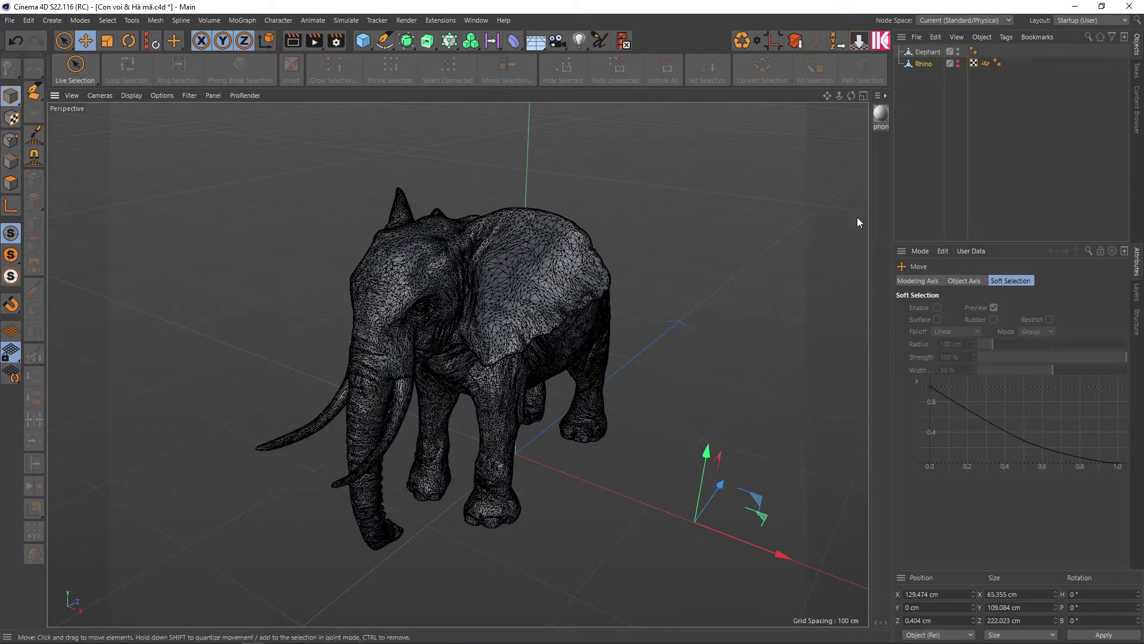
Step: Enable Viewport Statistics in the display settings and select the Elephant model
click(921, 251)
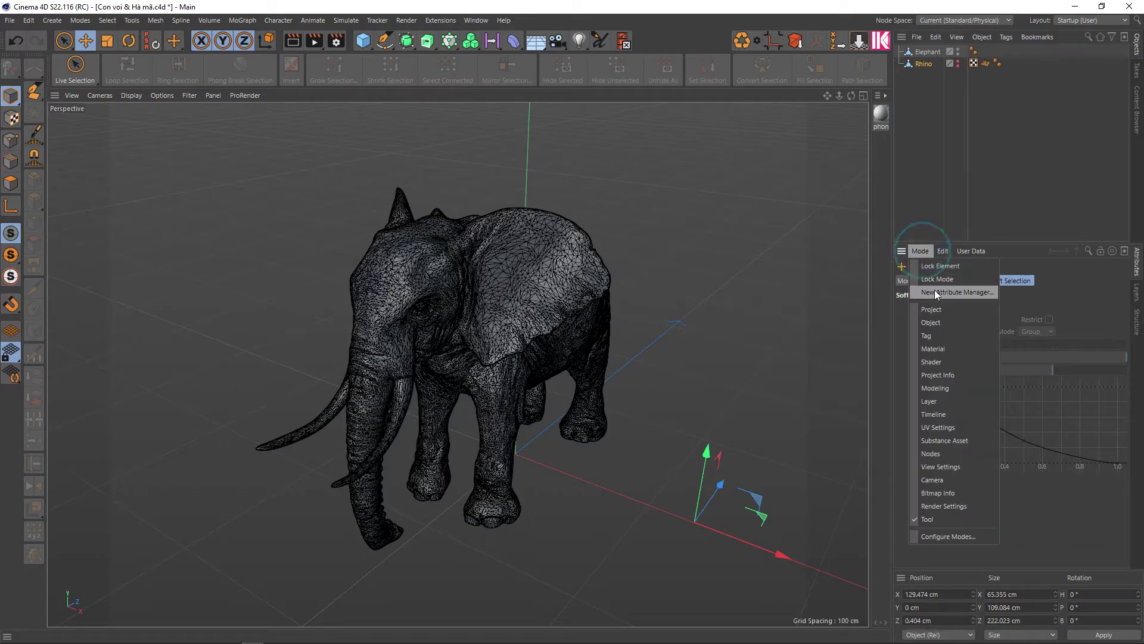
click(951, 468)
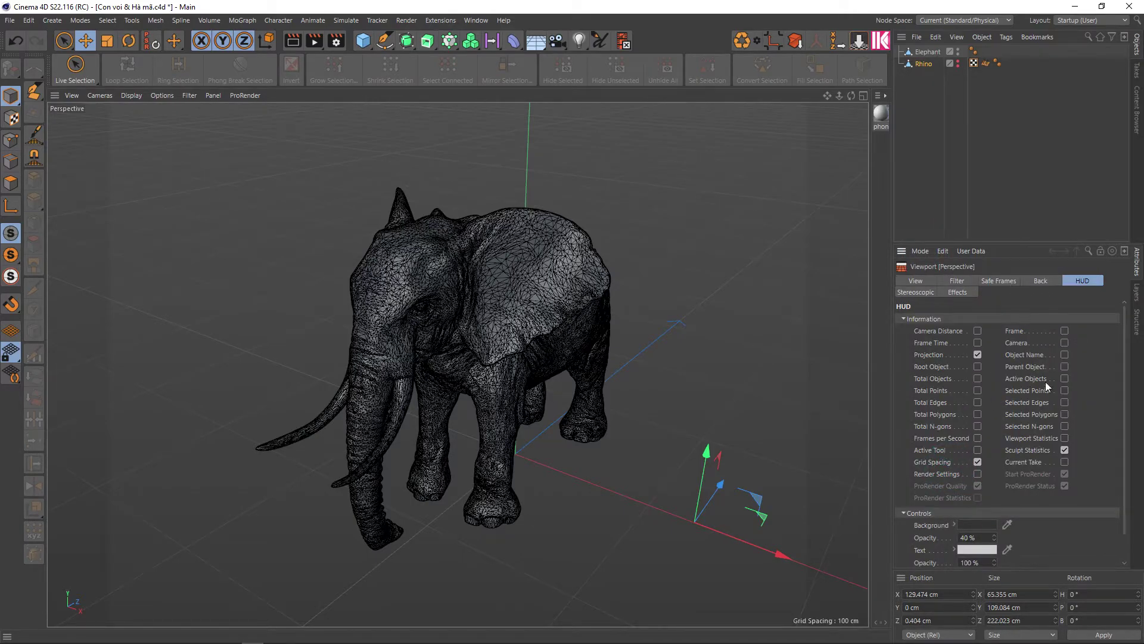
click(1065, 438)
key(shift+F9)
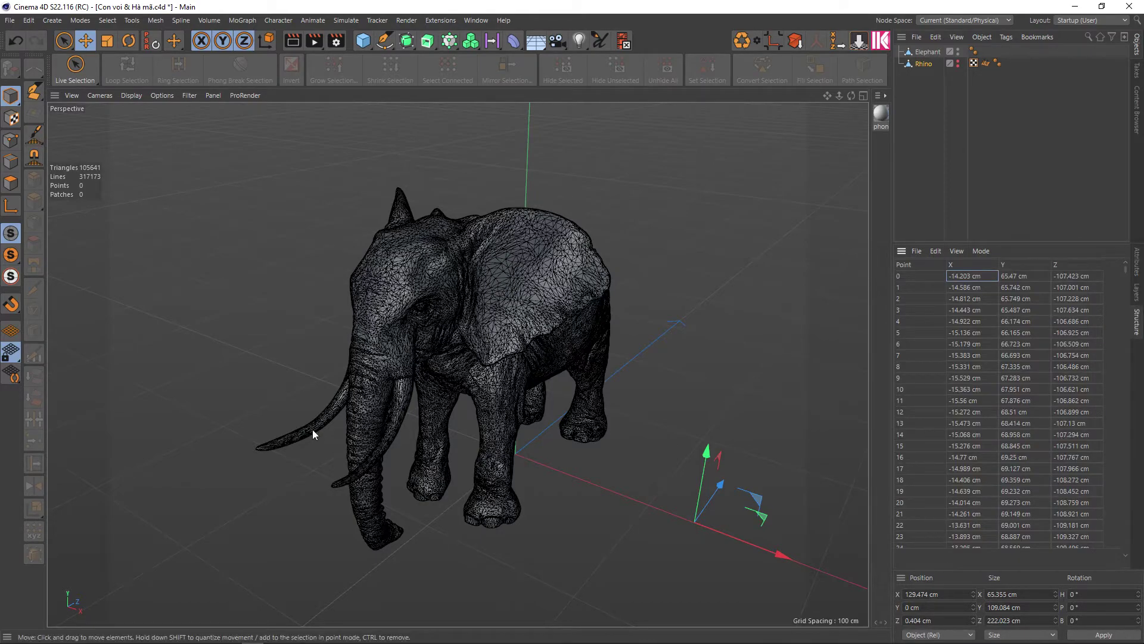
click(927, 53)
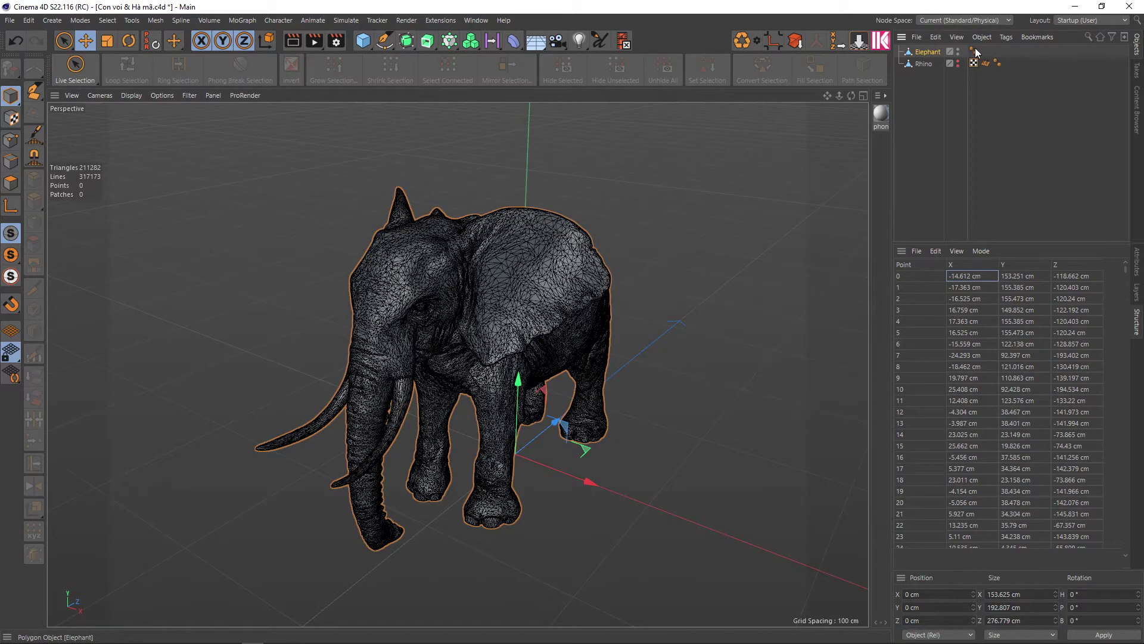
Step: Display the elephant with Gouraud Shading instead of wireframe
key(n)
key(a)
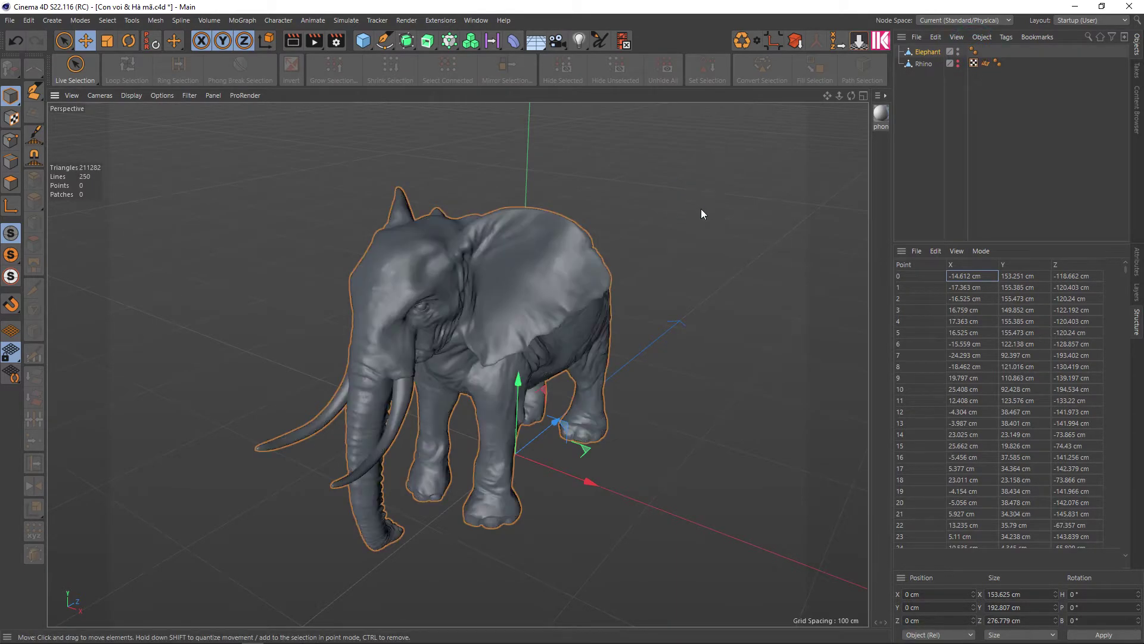
scroll(849, 119, up, 2)
Step: Select the elephant's Phong tag and inspect its 80° Phong Angle
click(973, 52)
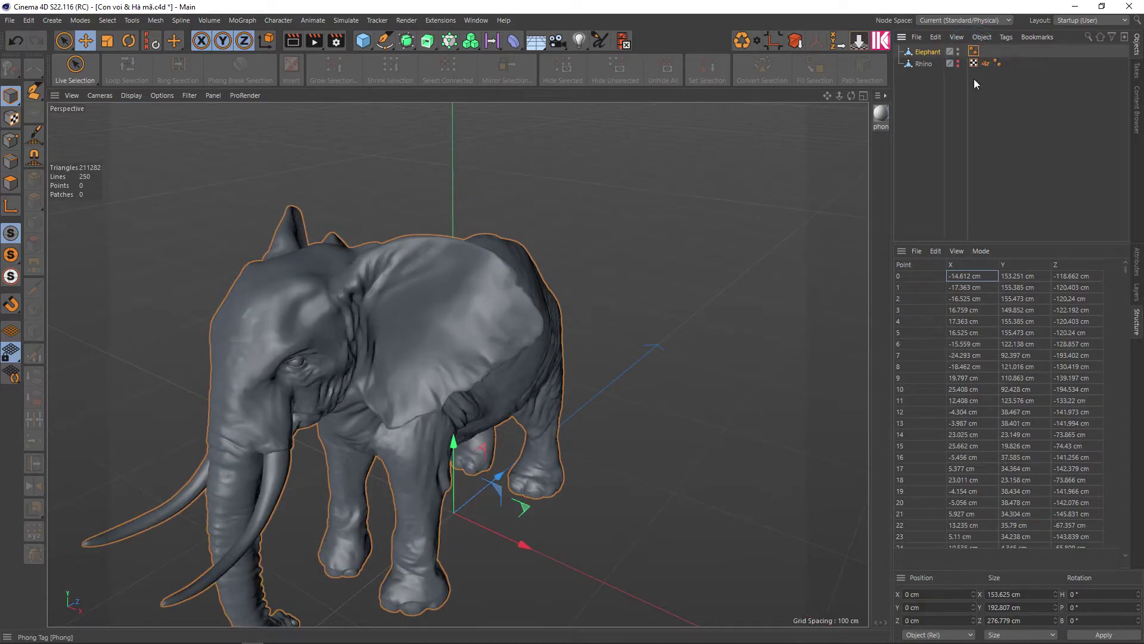
click(1137, 262)
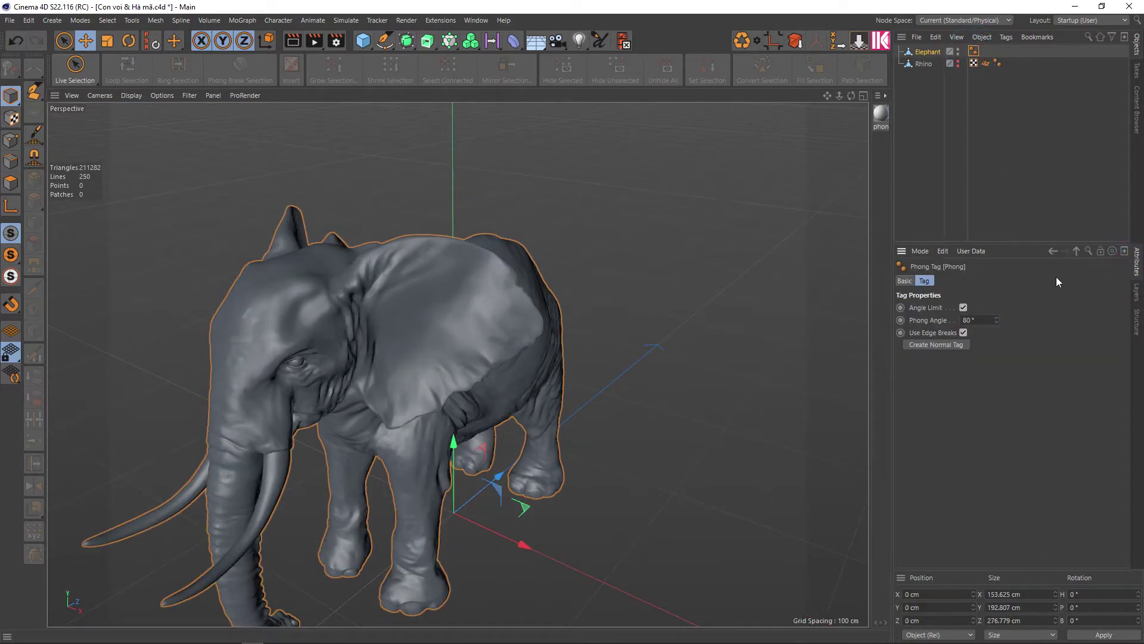
double_click(975, 320)
click(996, 179)
click(973, 55)
key(Delete)
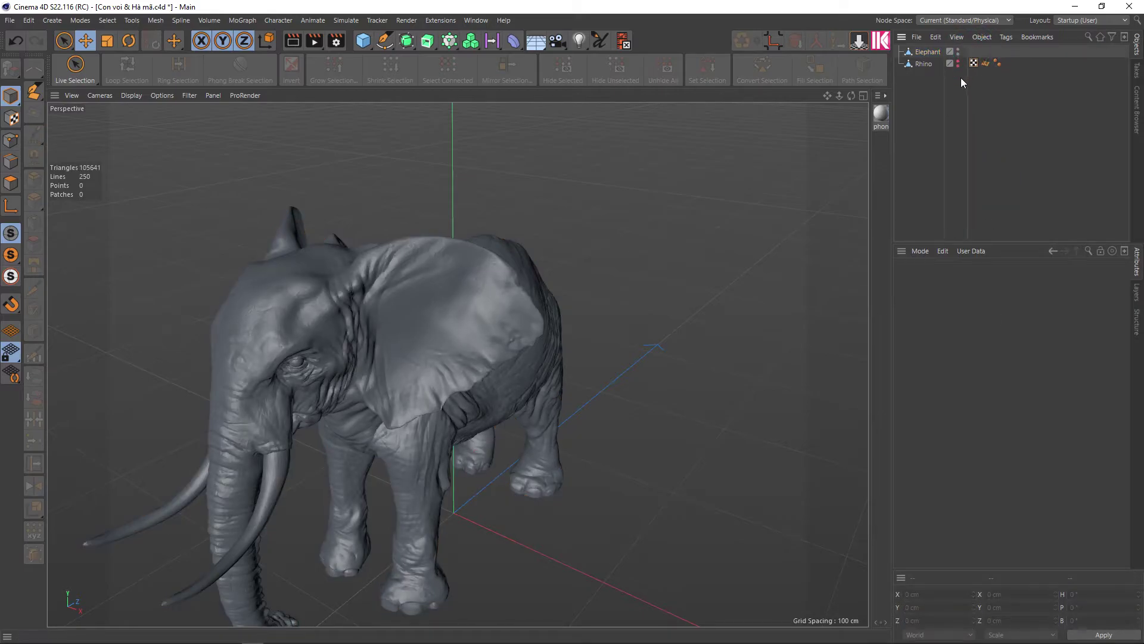
scroll(436, 330, up, 2)
scroll(393, 350, up, 2)
scroll(467, 361, up, 2)
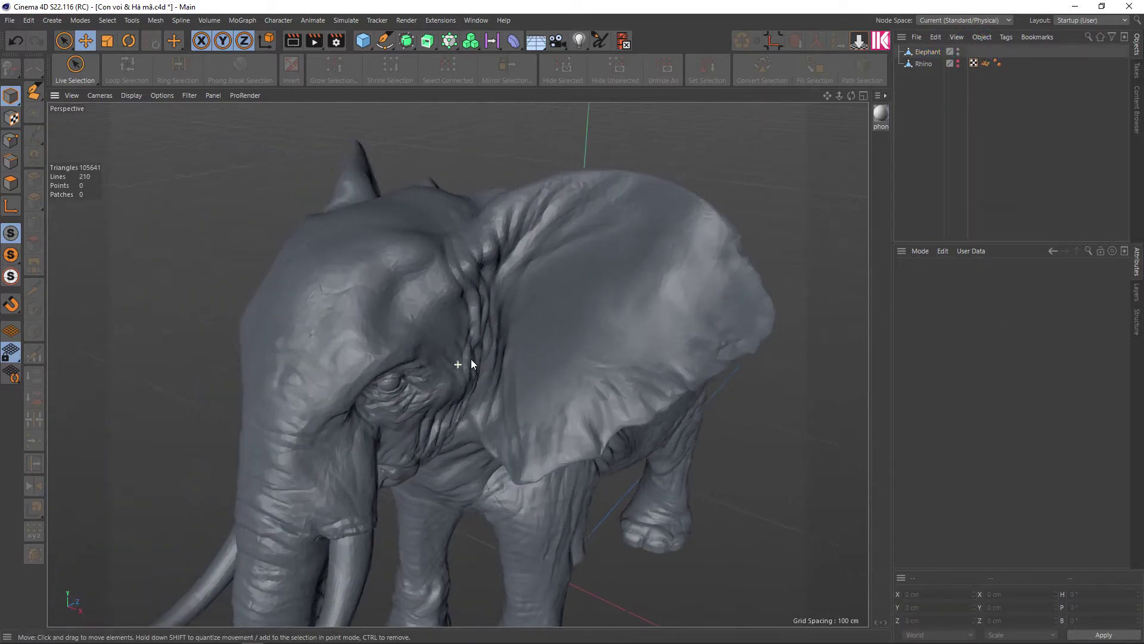
scroll(401, 347, up, 2)
scroll(381, 354, up, 3)
scroll(378, 359, up, 2)
scroll(377, 355, down, 4)
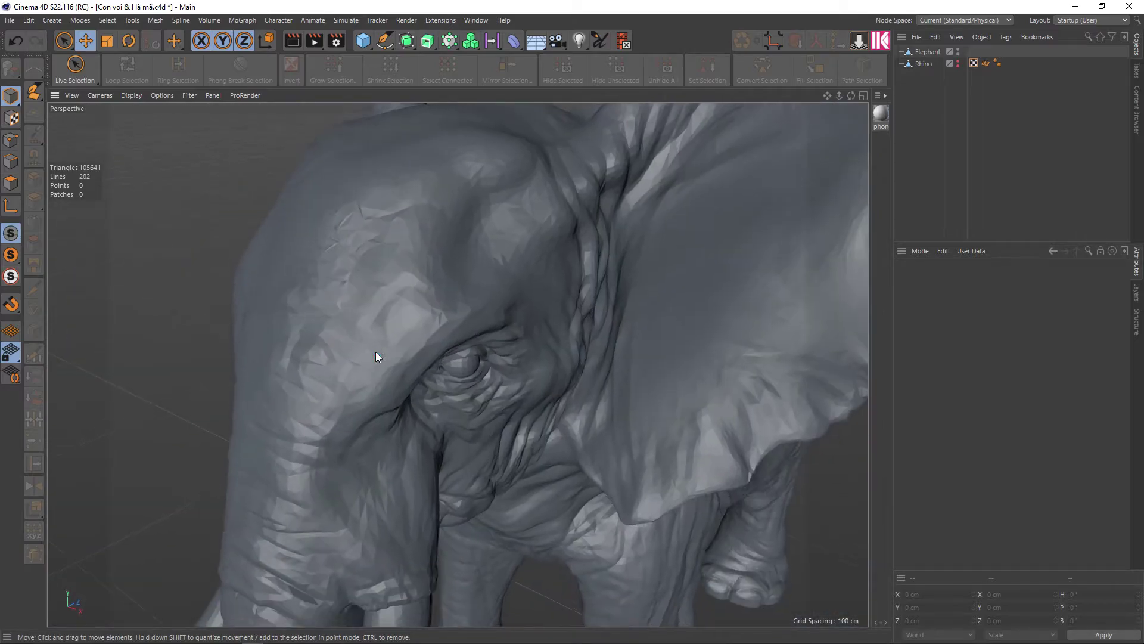
scroll(373, 349, up, 2)
scroll(366, 346, up, 2)
mouse_move(364, 343)
alt+mouse_down()
mouse_move(563, 362)
mouse_move(520, 380)
mouse_move(576, 373)
alt+mouse_up()
scroll(594, 368, up, 2)
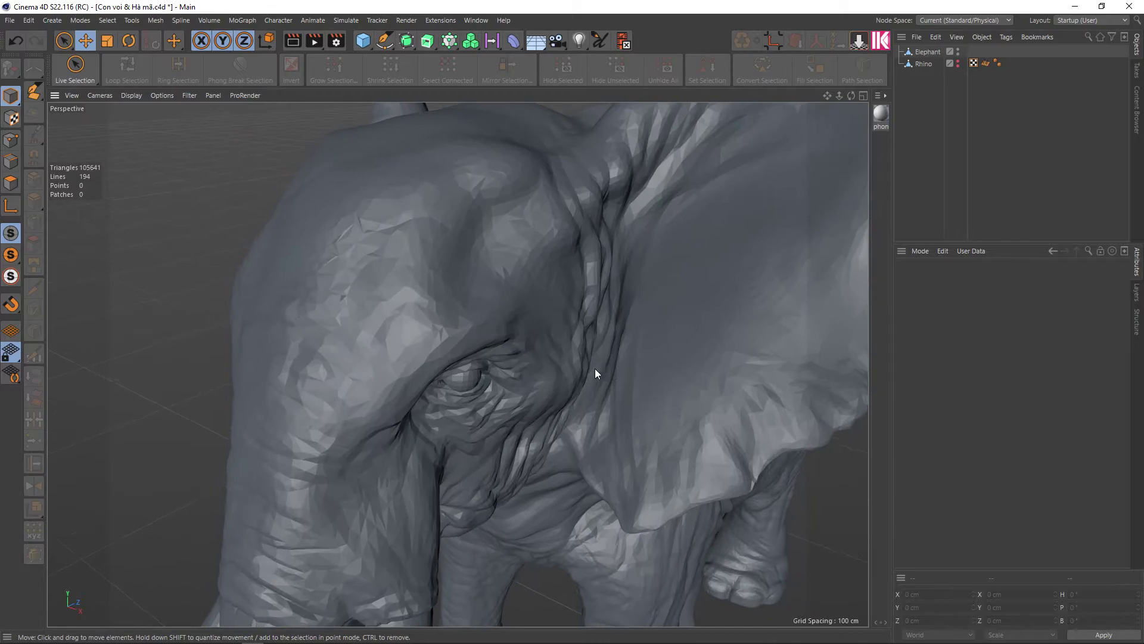
scroll(306, 355, up, 2)
scroll(314, 354, up, 2)
scroll(320, 357, up, 3)
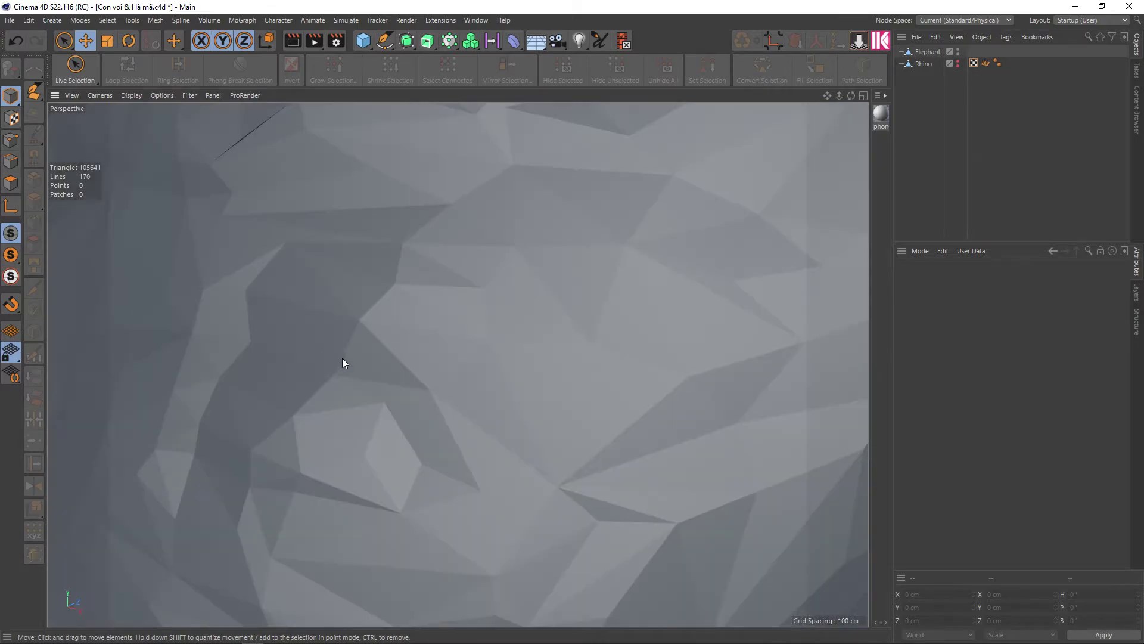
scroll(377, 300, down, 5)
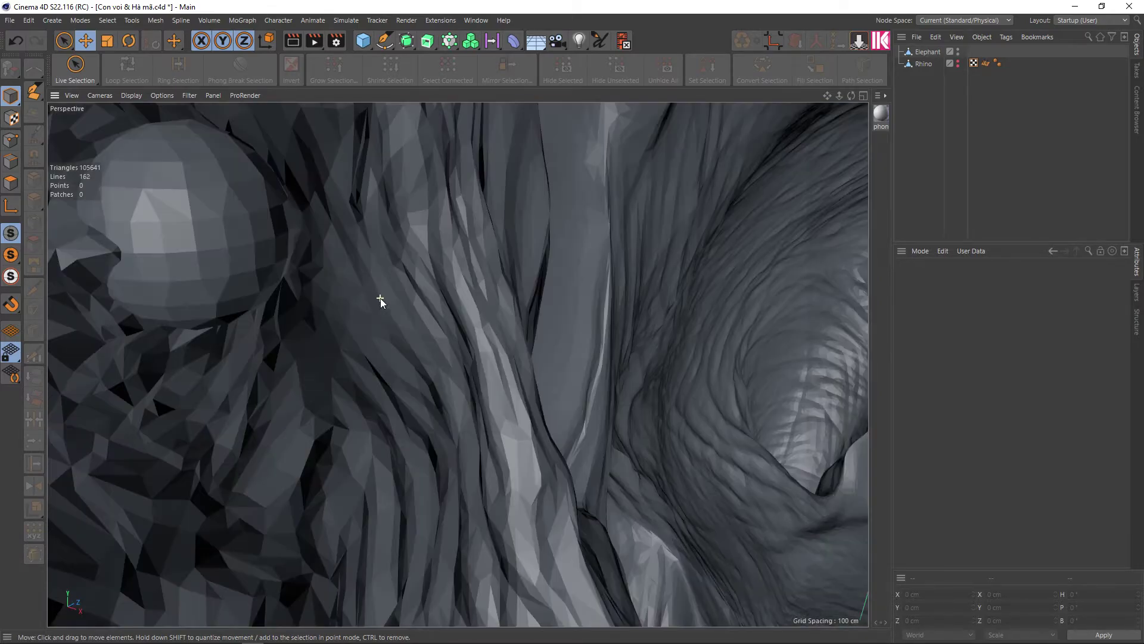
scroll(376, 310, up, 5)
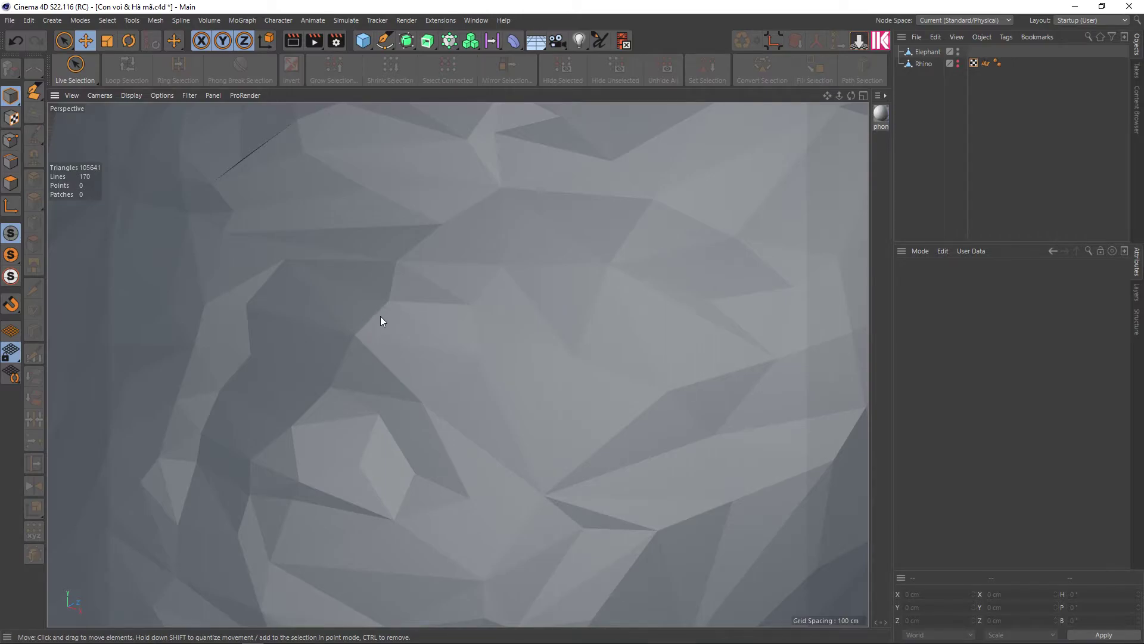
scroll(381, 319, down, 3)
scroll(390, 325, down, 2)
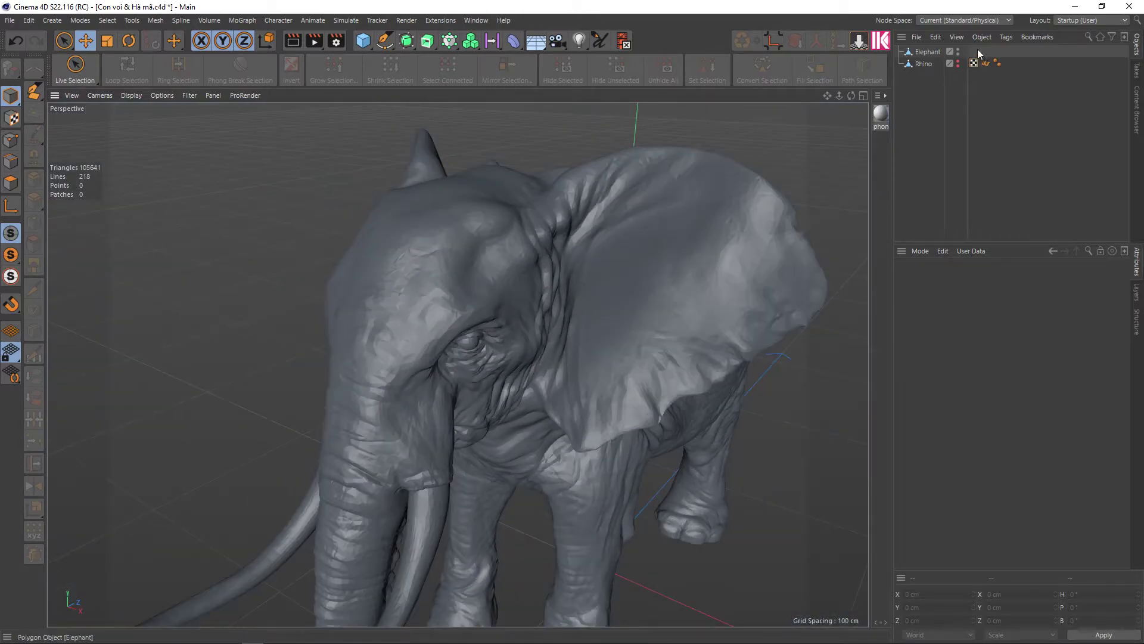
click(942, 52)
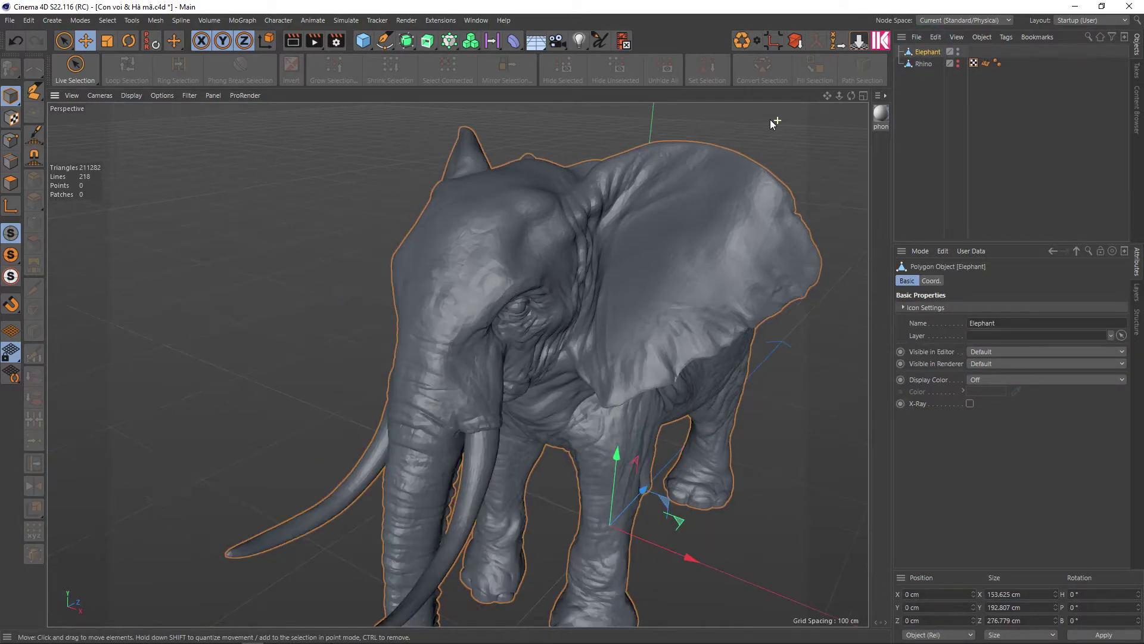
Step: Put the elephant under a Polygon Reduction generator, then switch the generator off to compare
click(401, 46)
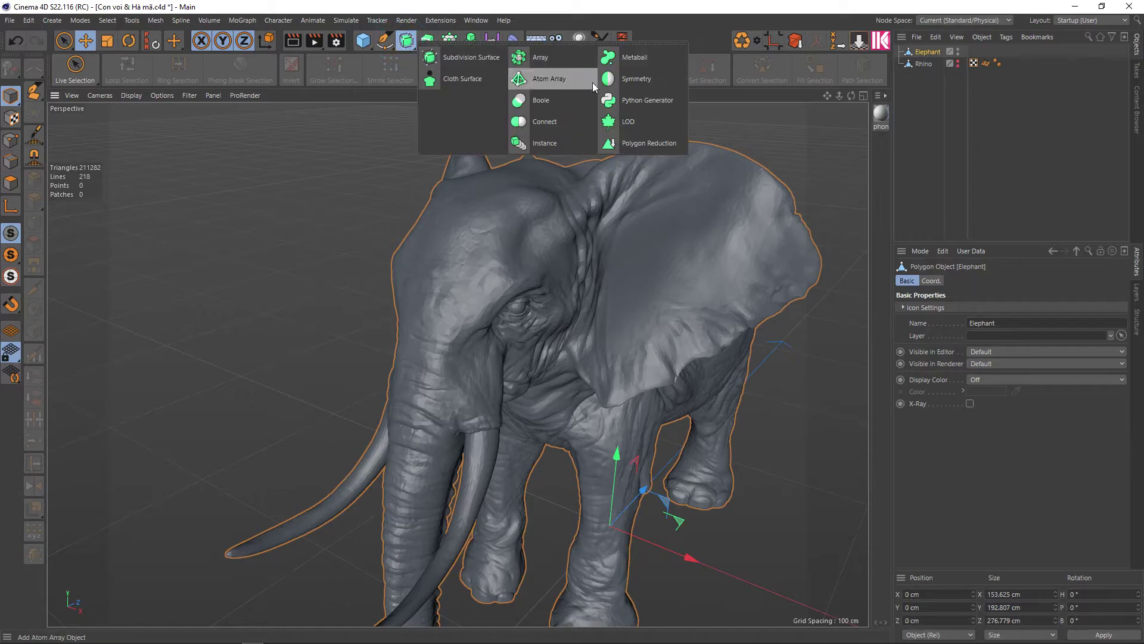
alt+click(627, 145)
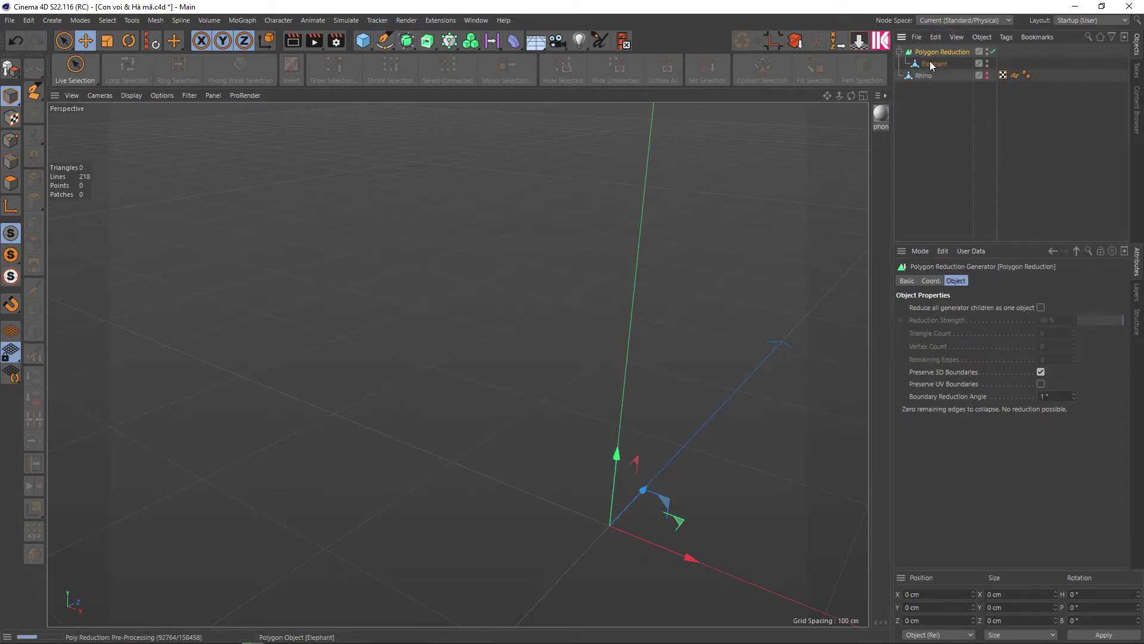
click(934, 62)
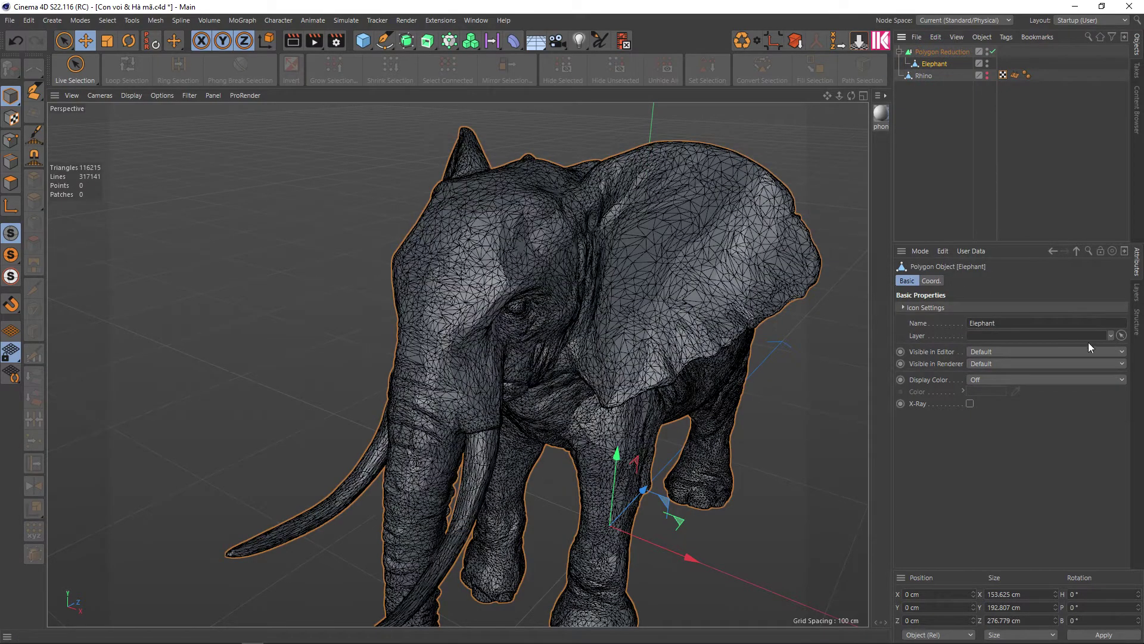
key(ctrl+z)
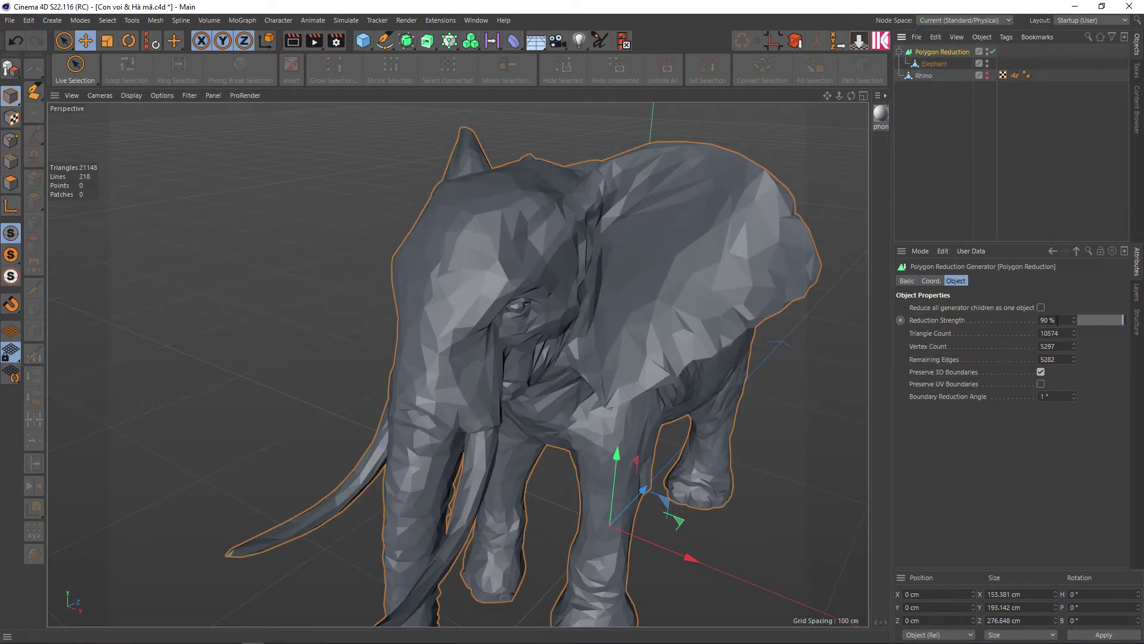
key(ctrl+y)
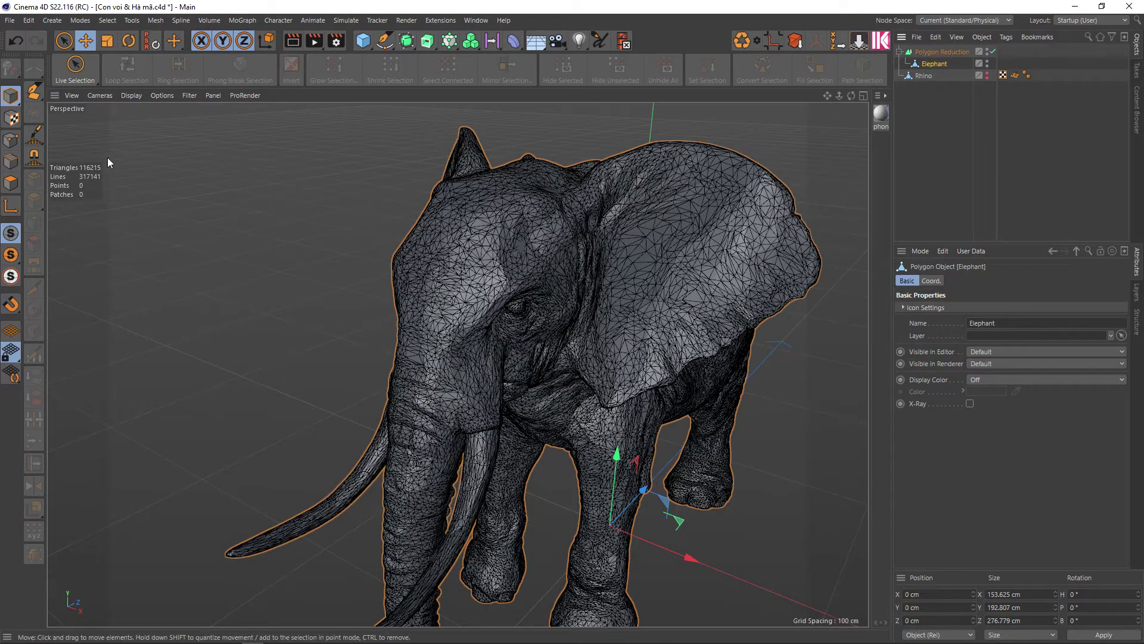
click(993, 52)
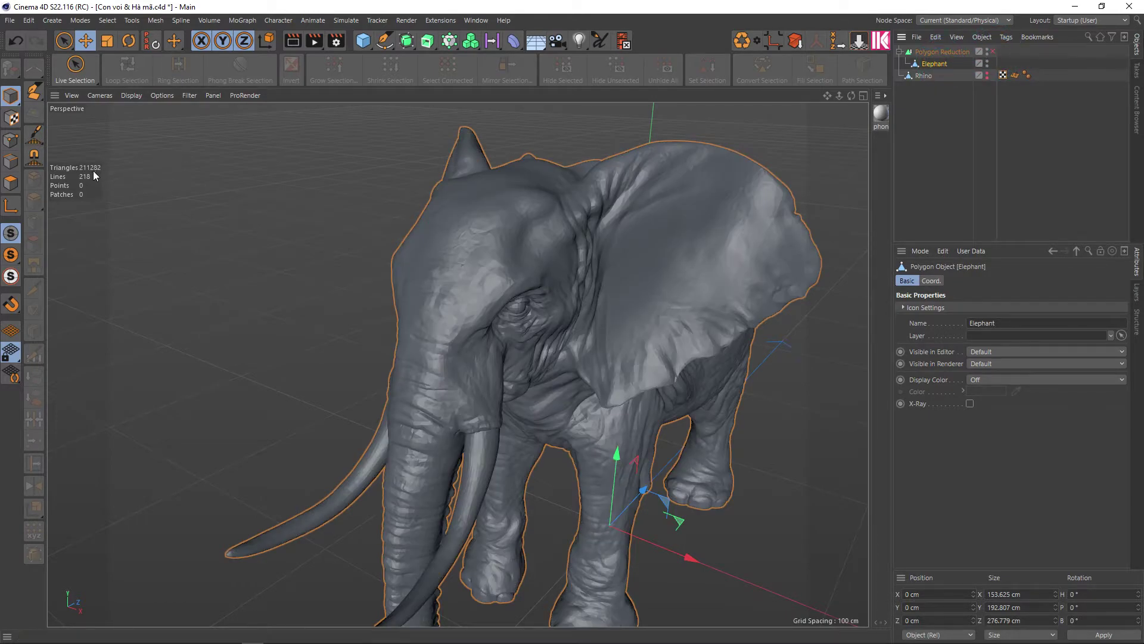
Step: Re-enable Polygon Reduction and set its Reduction Strength to 90%
click(993, 52)
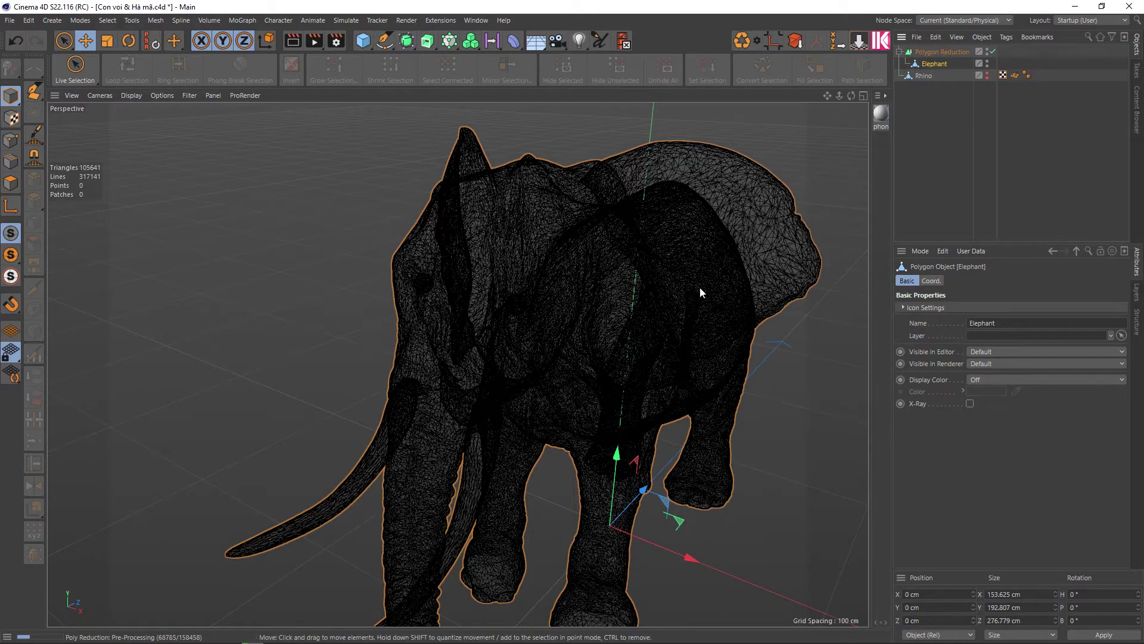
alt+drag(687, 303, 649, 301)
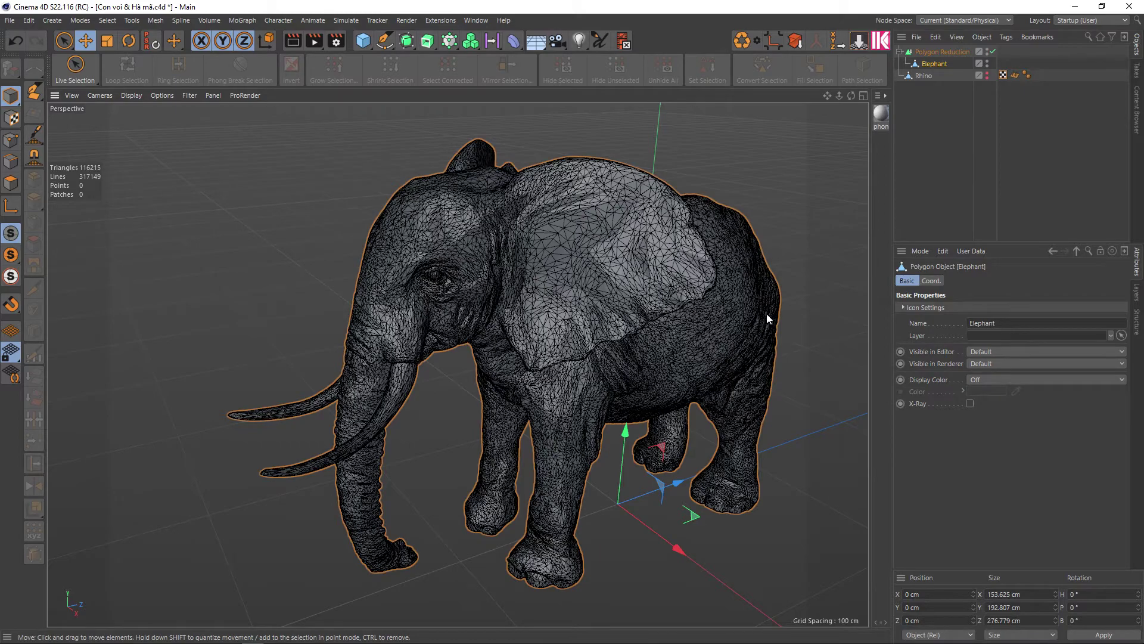
click(934, 52)
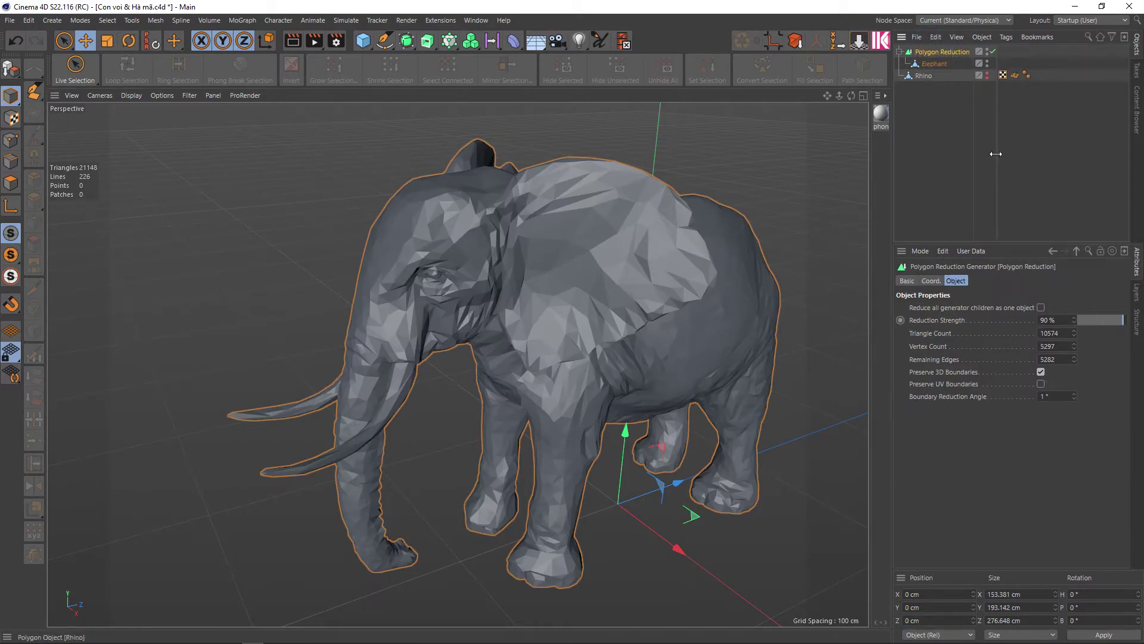
click(1074, 322)
click(1074, 323)
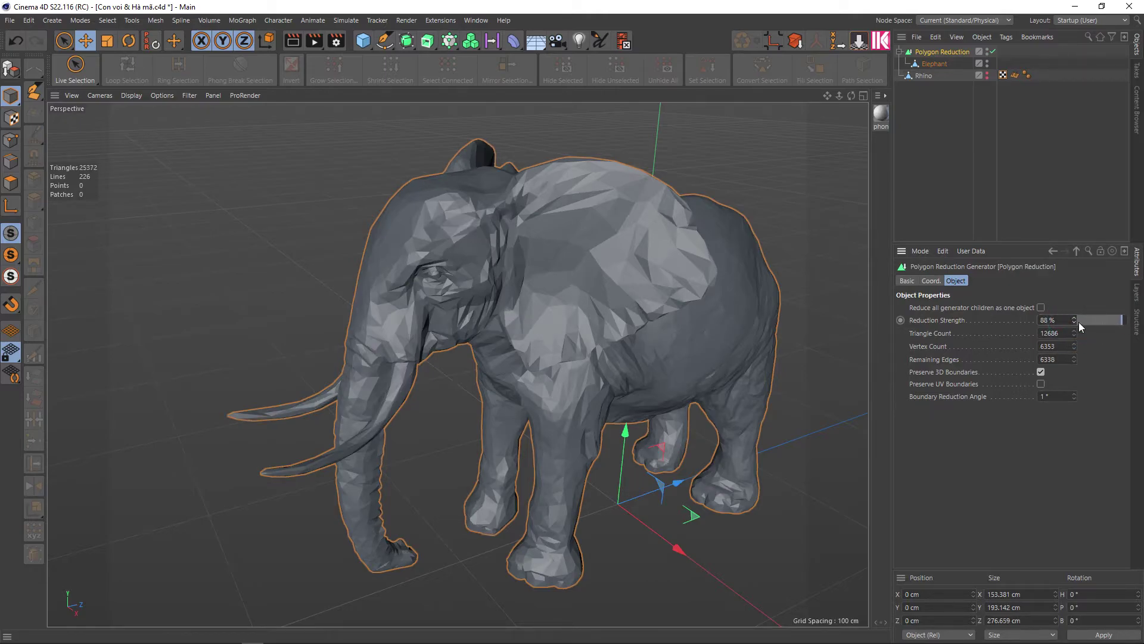
drag(1122, 325, 1123, 324)
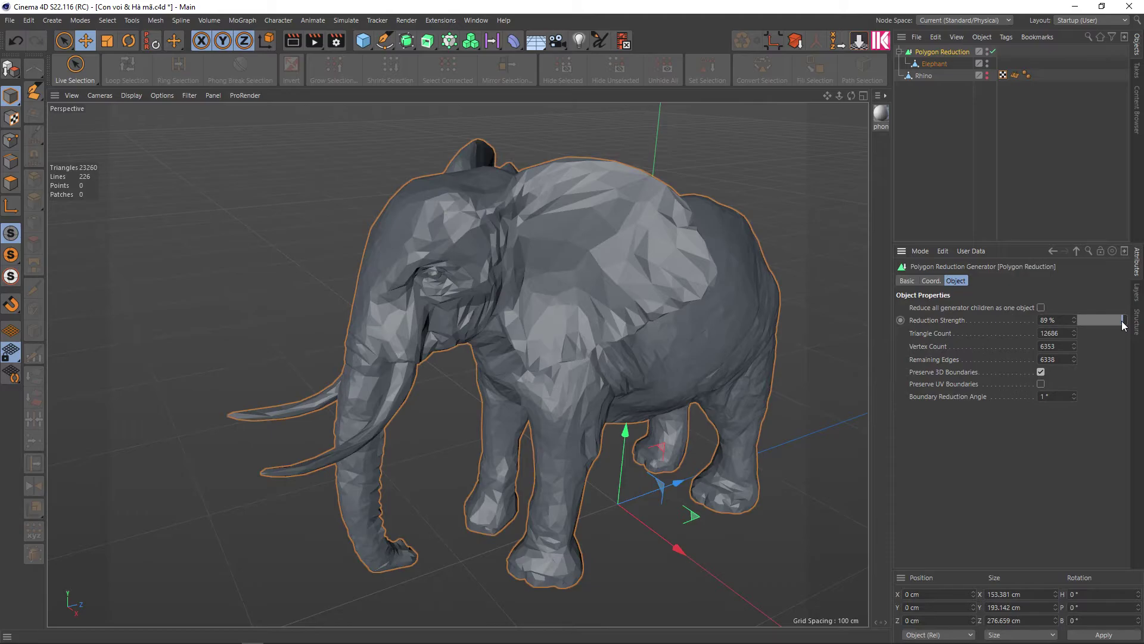
click(1058, 320)
text(90)
key(Return)
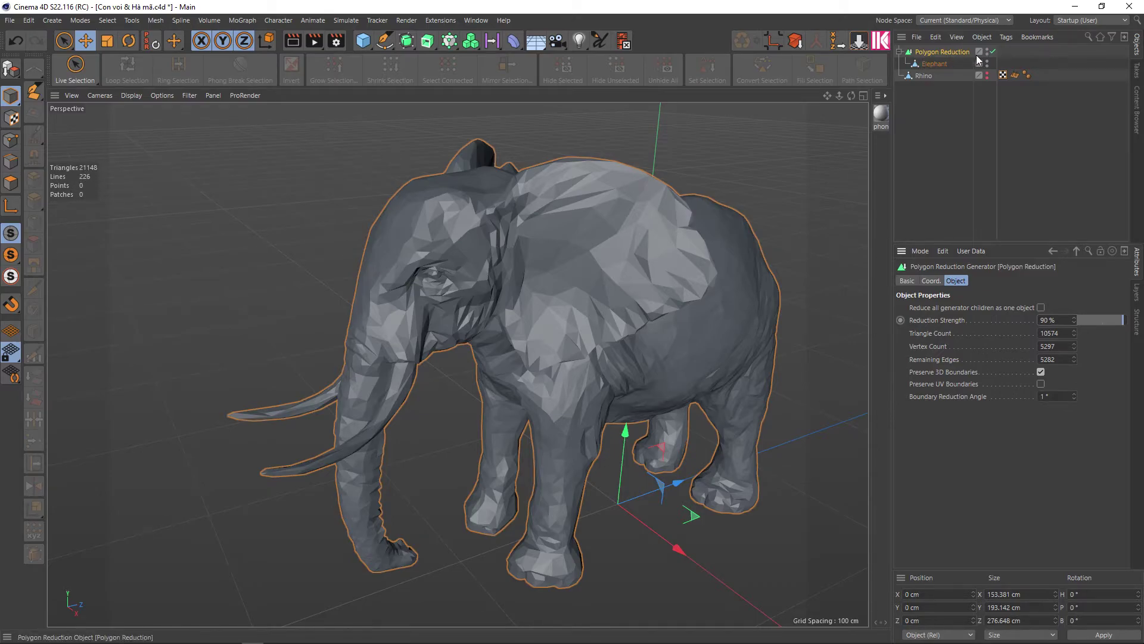
Step: Compare the original and reduced elephant, briefly showing mesh edges over the shading
click(933, 64)
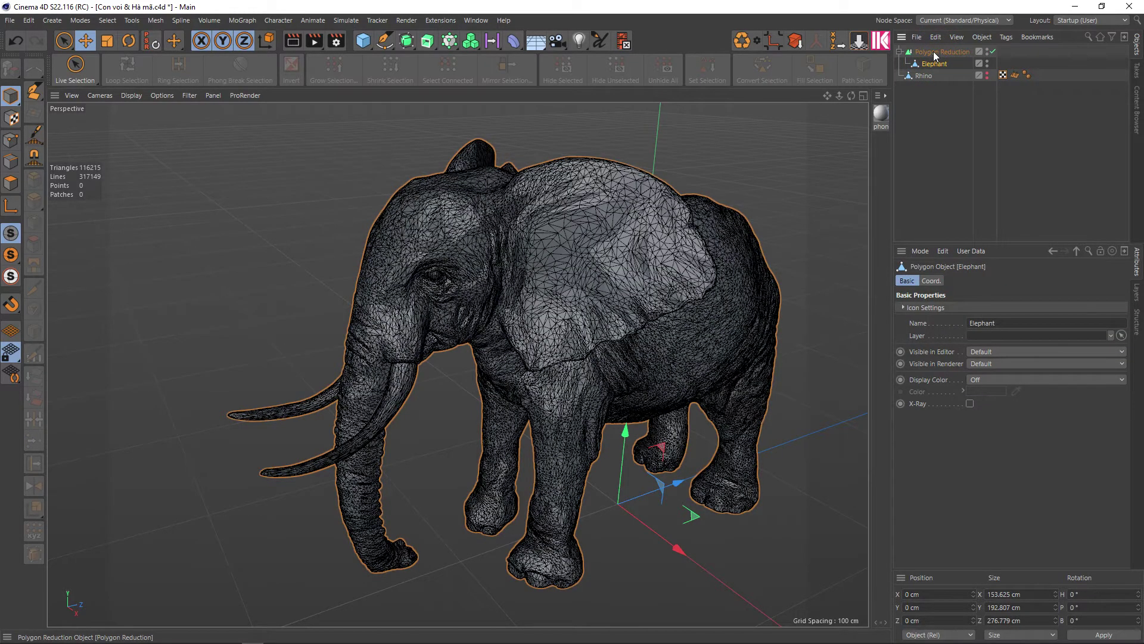
click(940, 51)
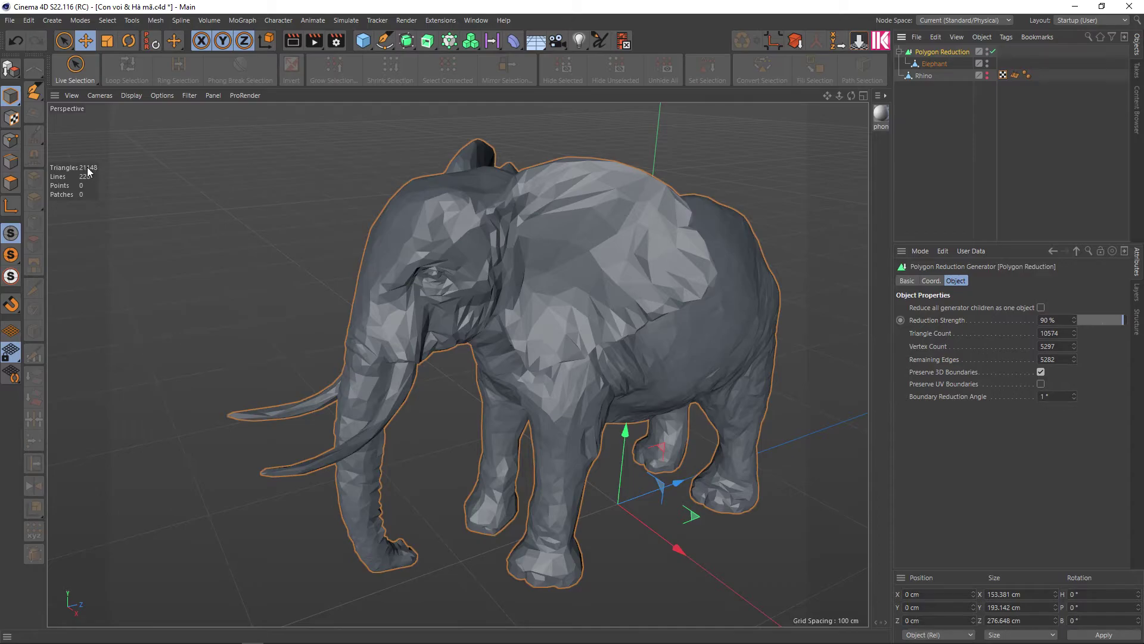
key(n)
key(b)
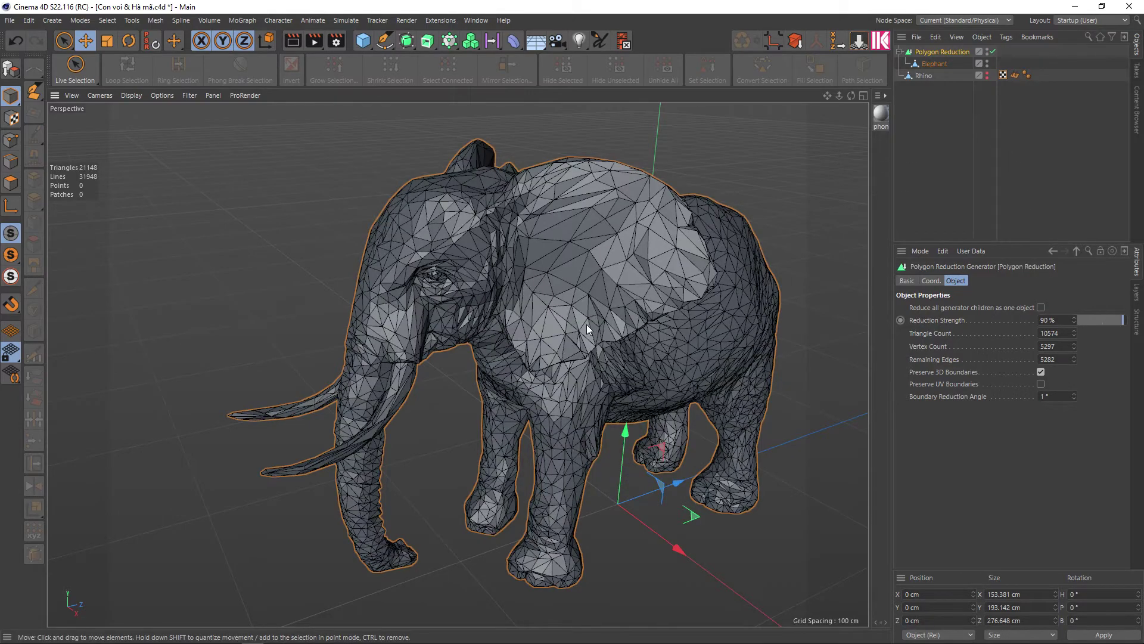
scroll(552, 315, up, 3)
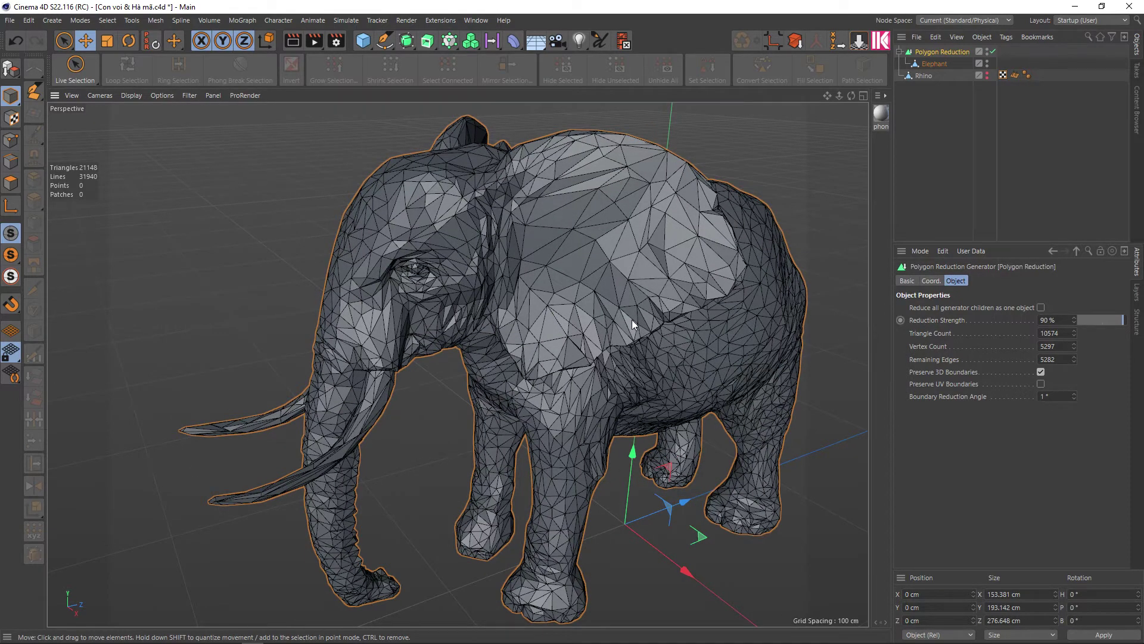
key(n)
key(a)
scroll(584, 309, down, 1)
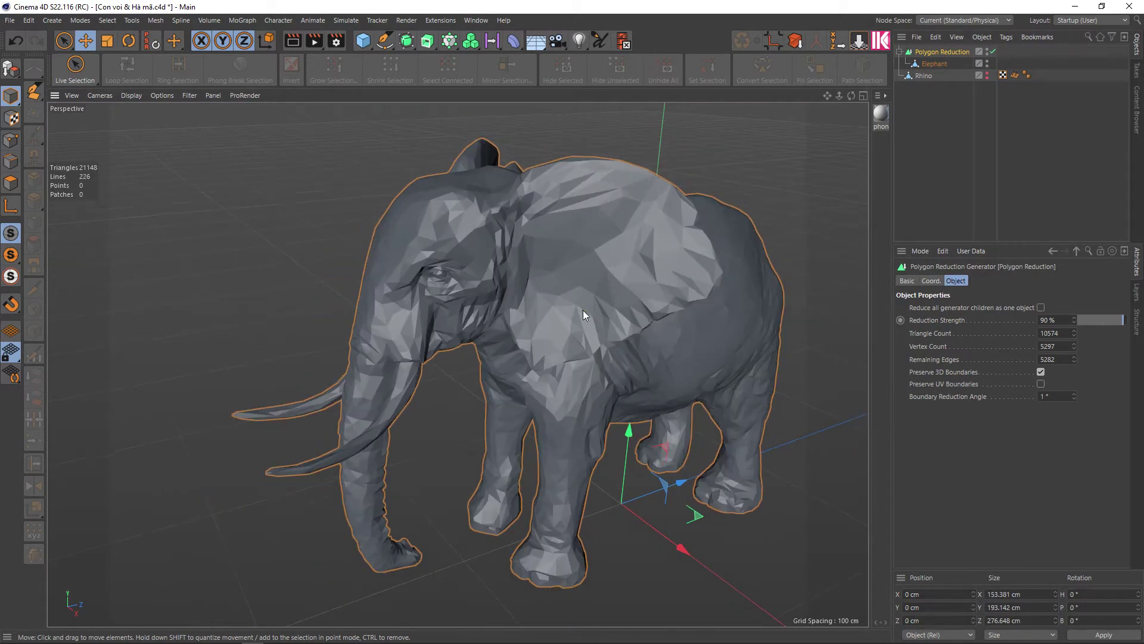
alt+drag(583, 310, 492, 296)
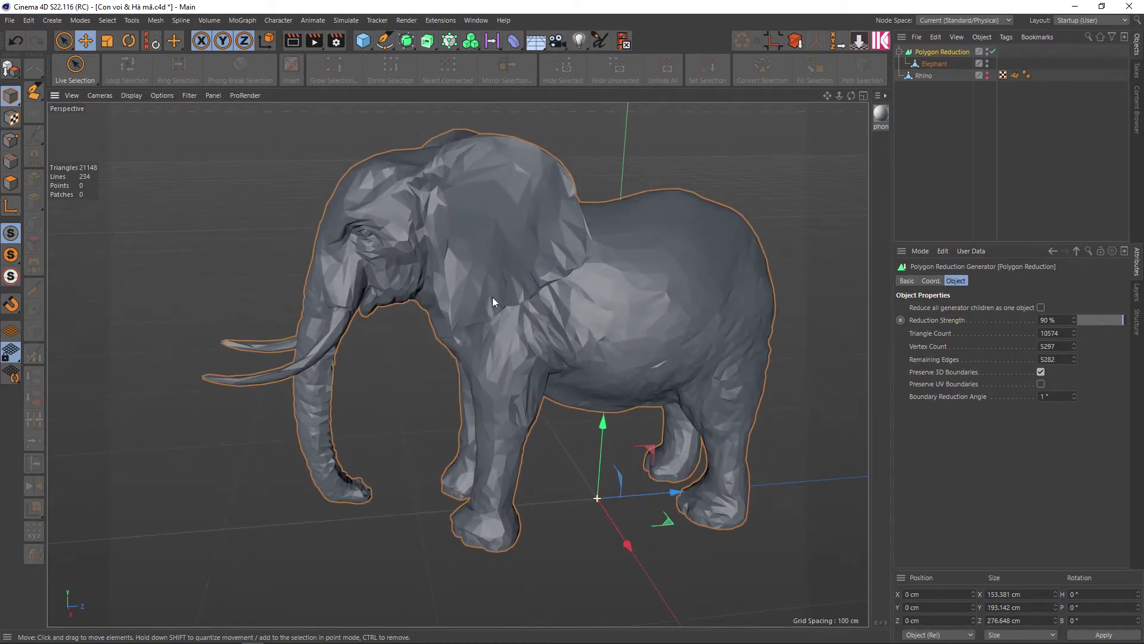
Step: Step Reduction Strength up through 93–100%, then settle back at 97%
click(1074, 319)
click(1074, 318)
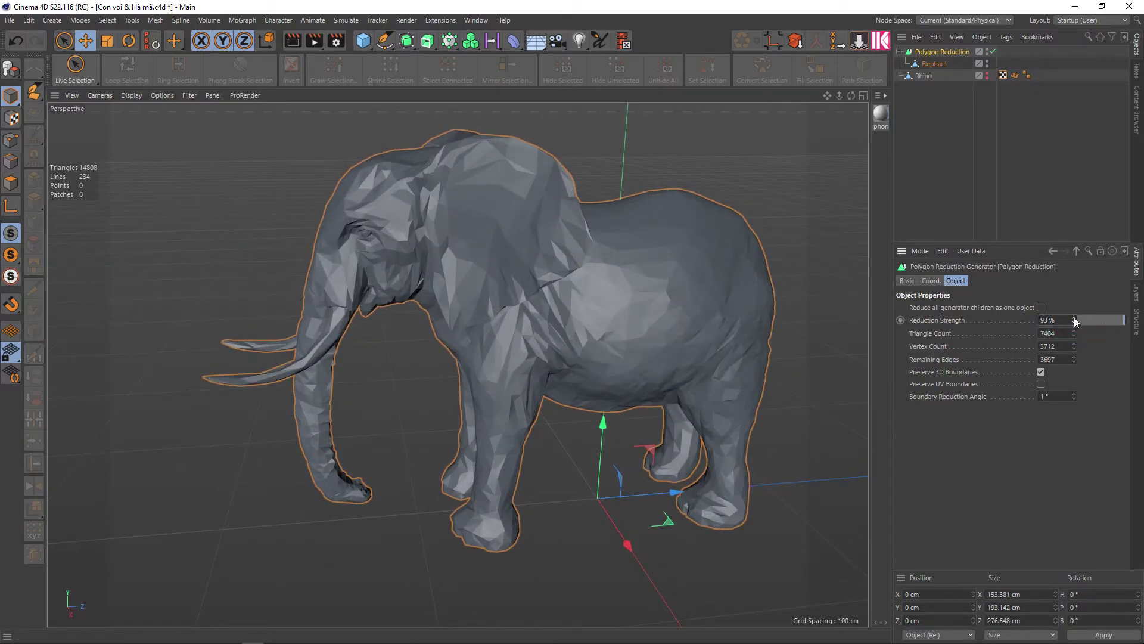
click(1074, 318)
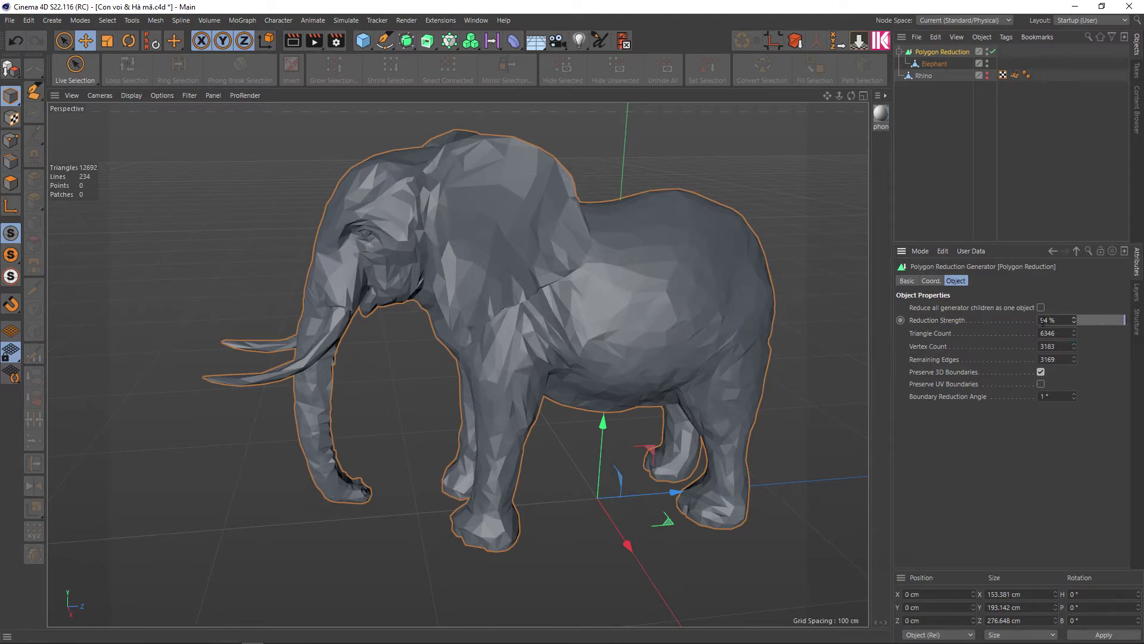
click(1073, 318)
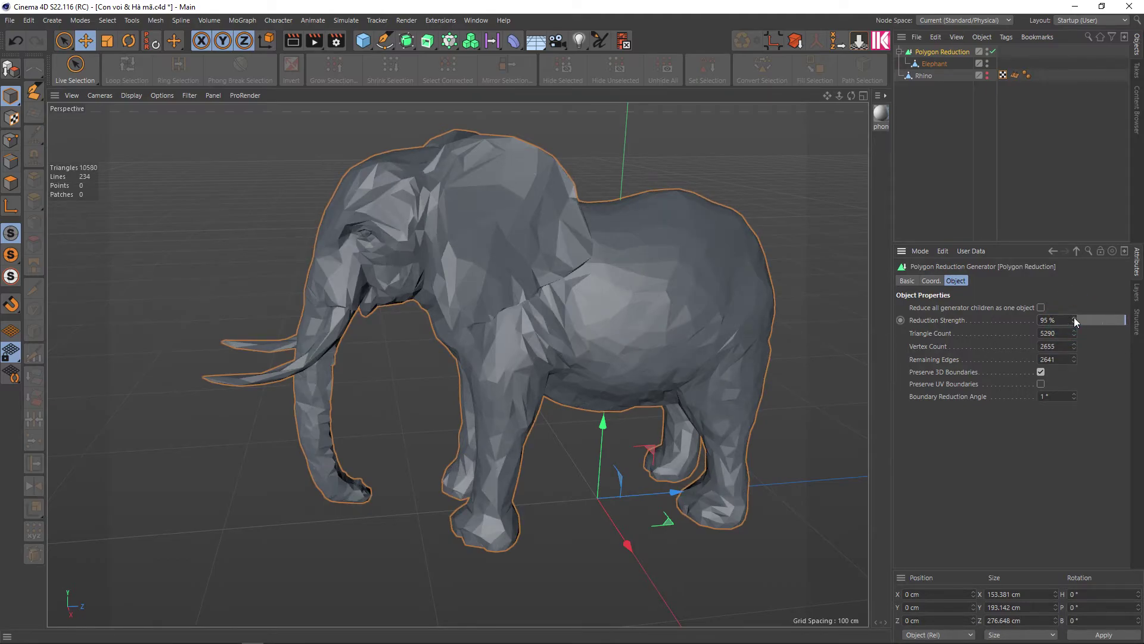
click(1074, 318)
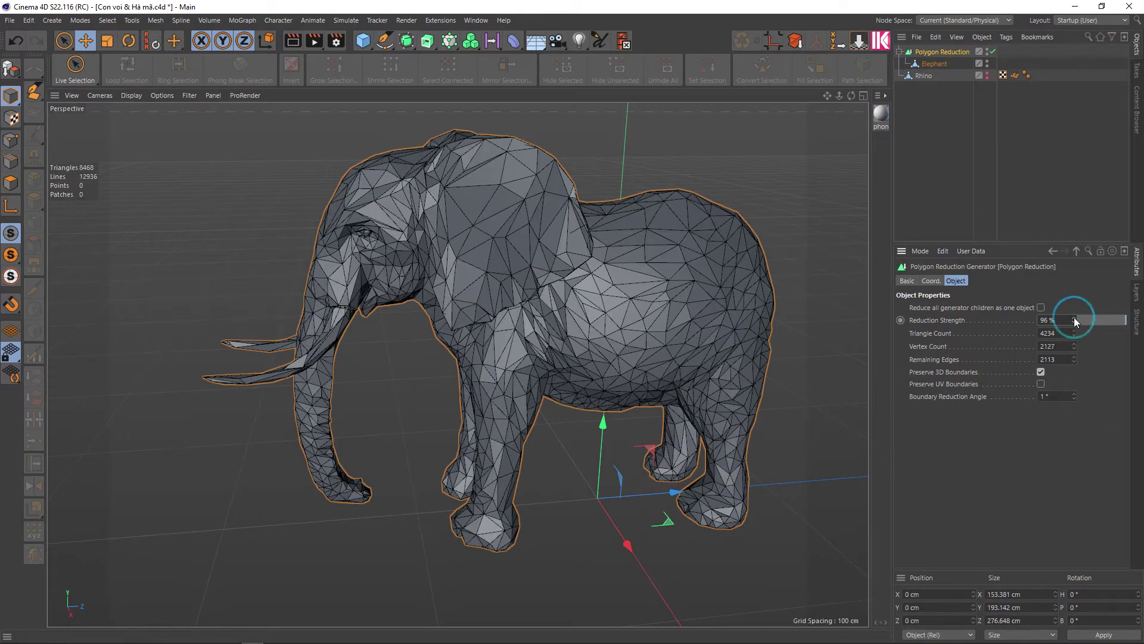
click(1074, 318)
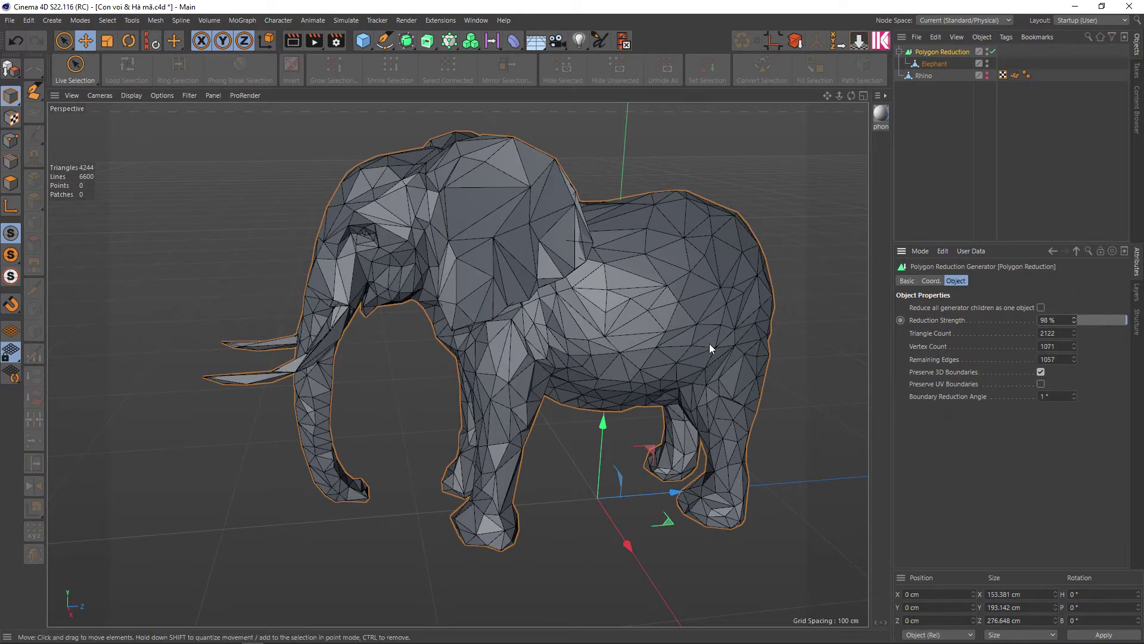
click(1073, 317)
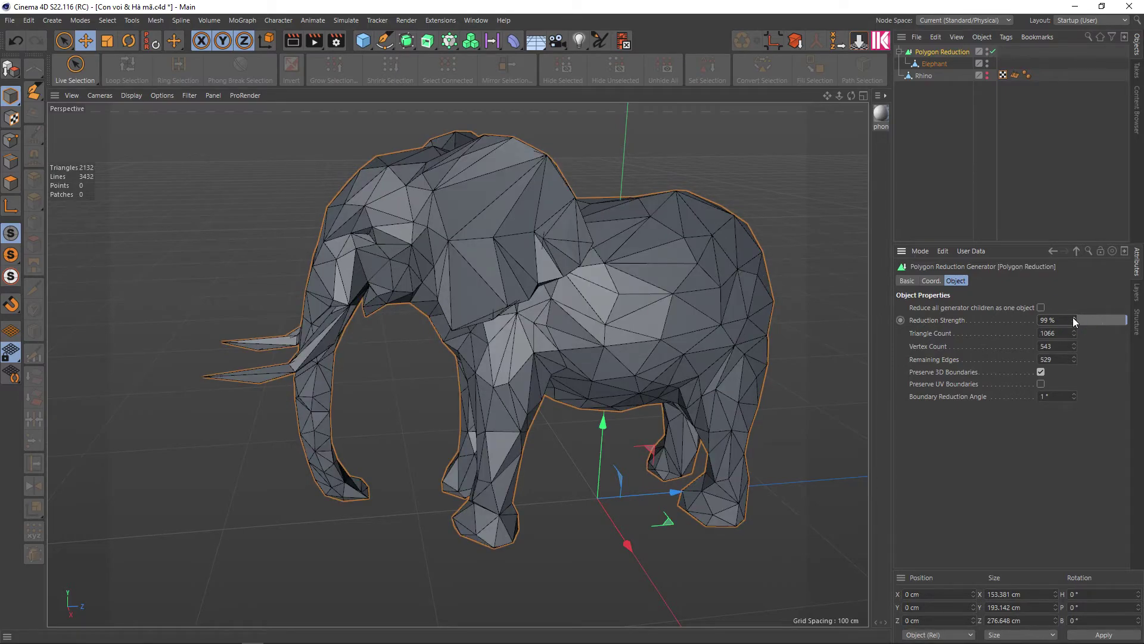
click(1074, 321)
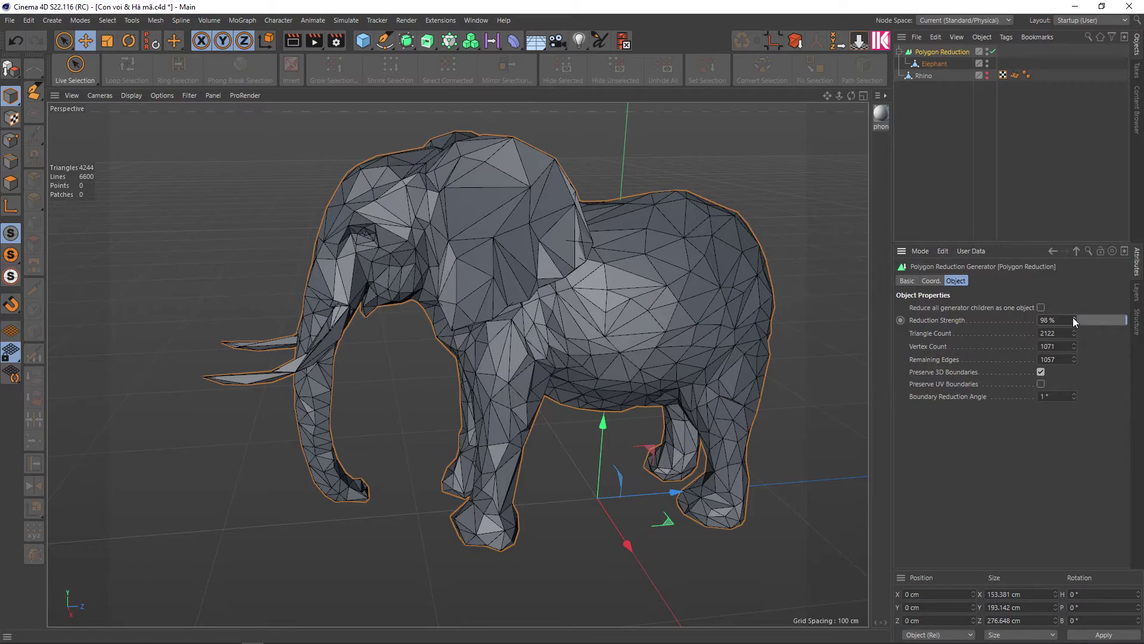
click(1073, 318)
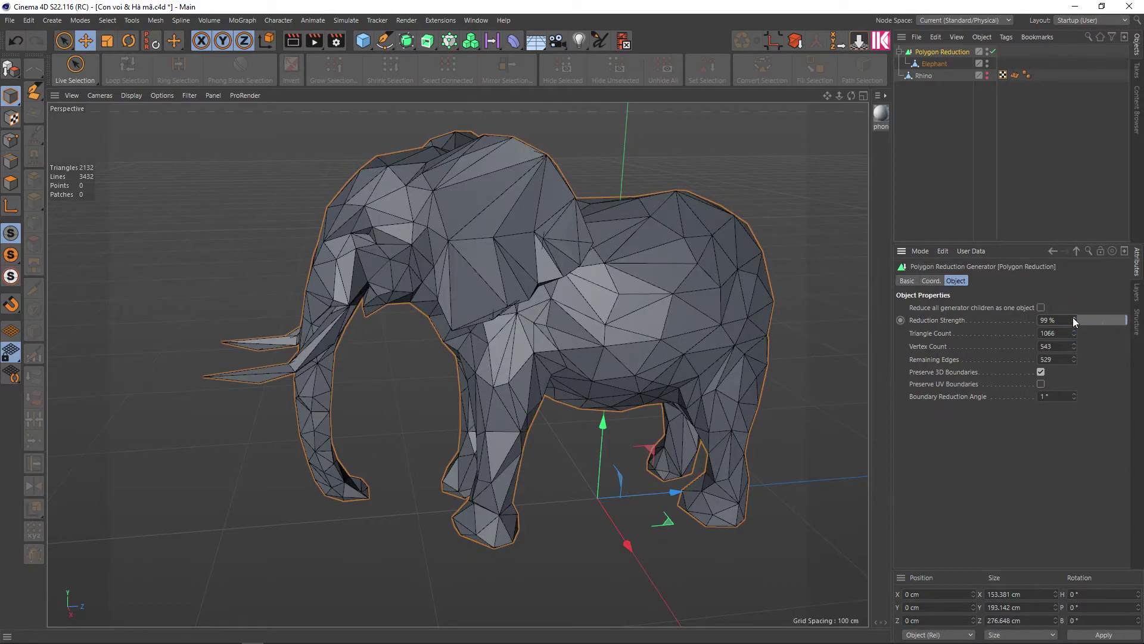
click(1073, 319)
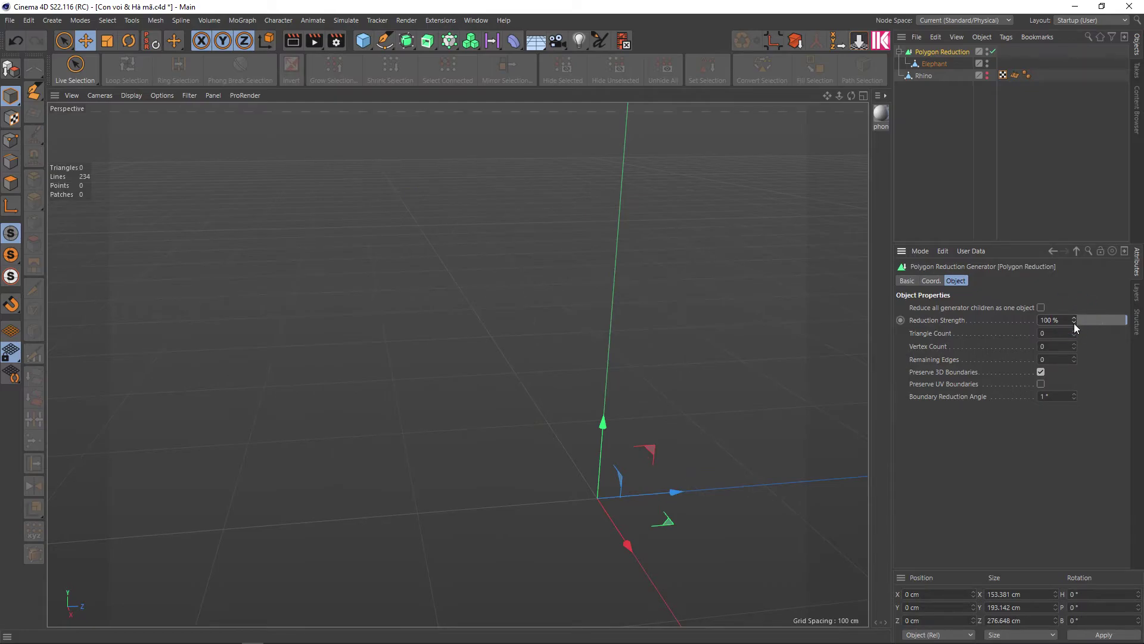
click(1074, 322)
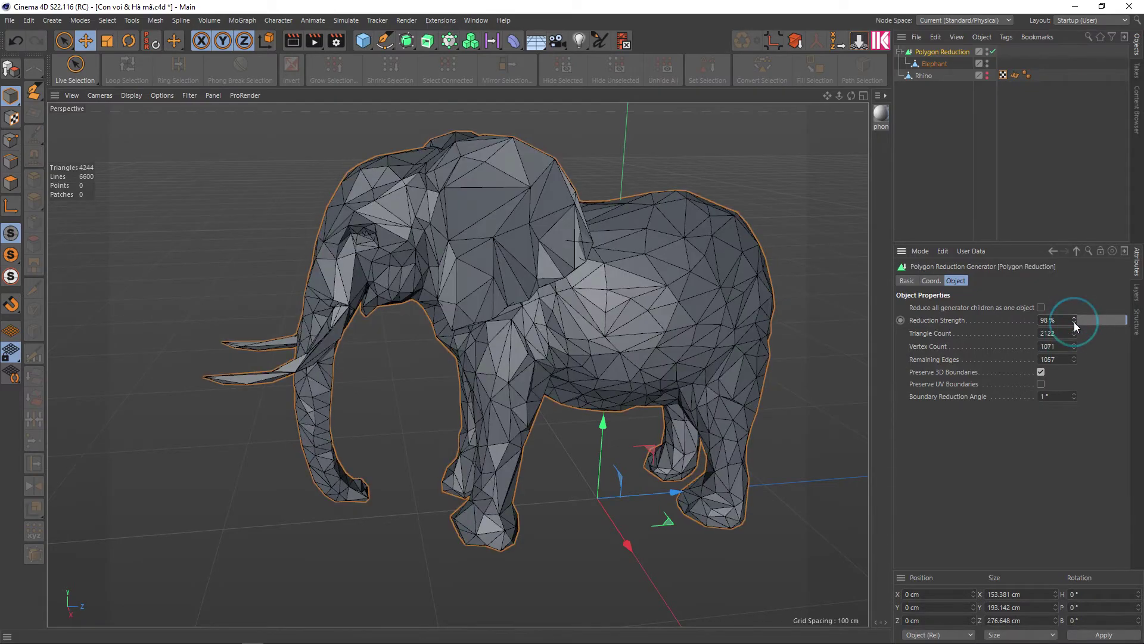
click(1074, 322)
click(1075, 324)
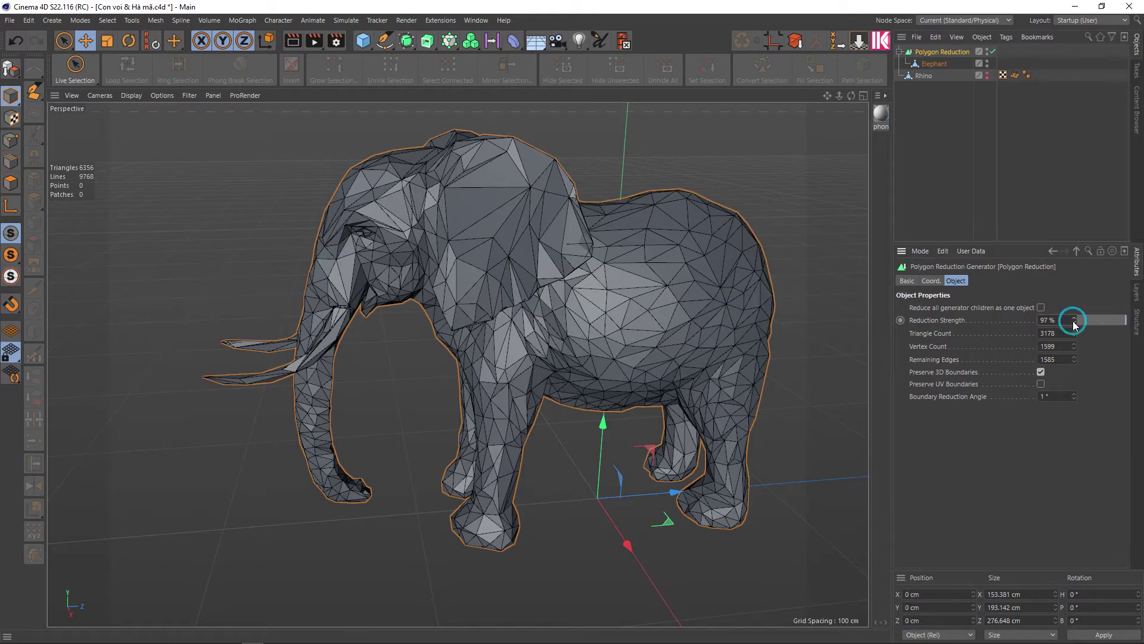
click(1075, 319)
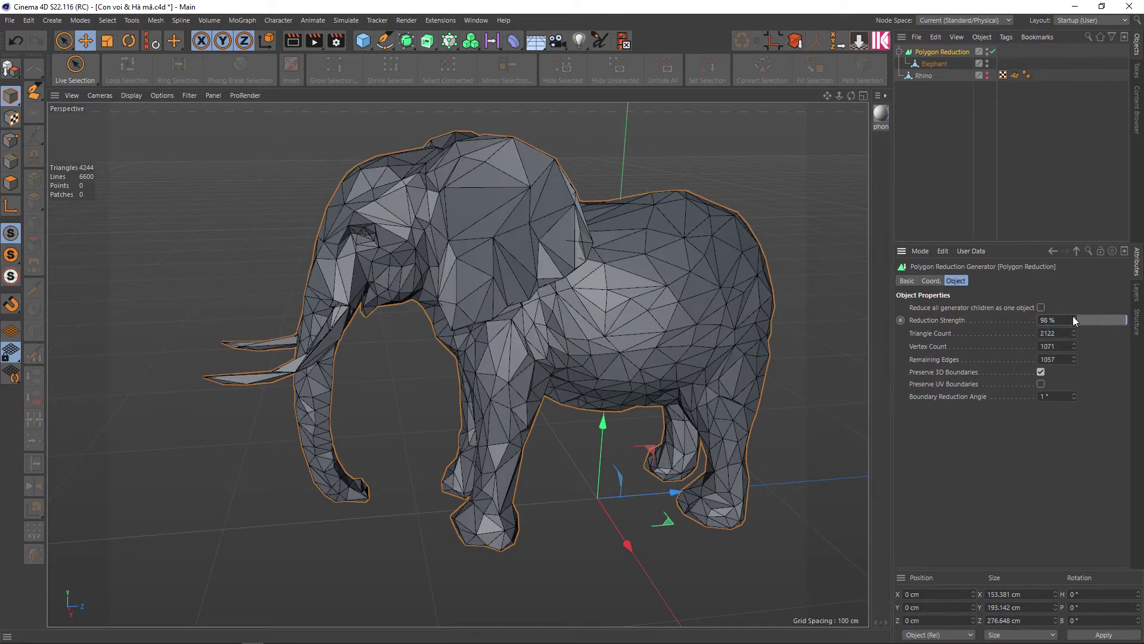
click(1073, 322)
Step: Retest Reduction Strength from 95% to 98% and finalize it at 97%
right_click(834, 291)
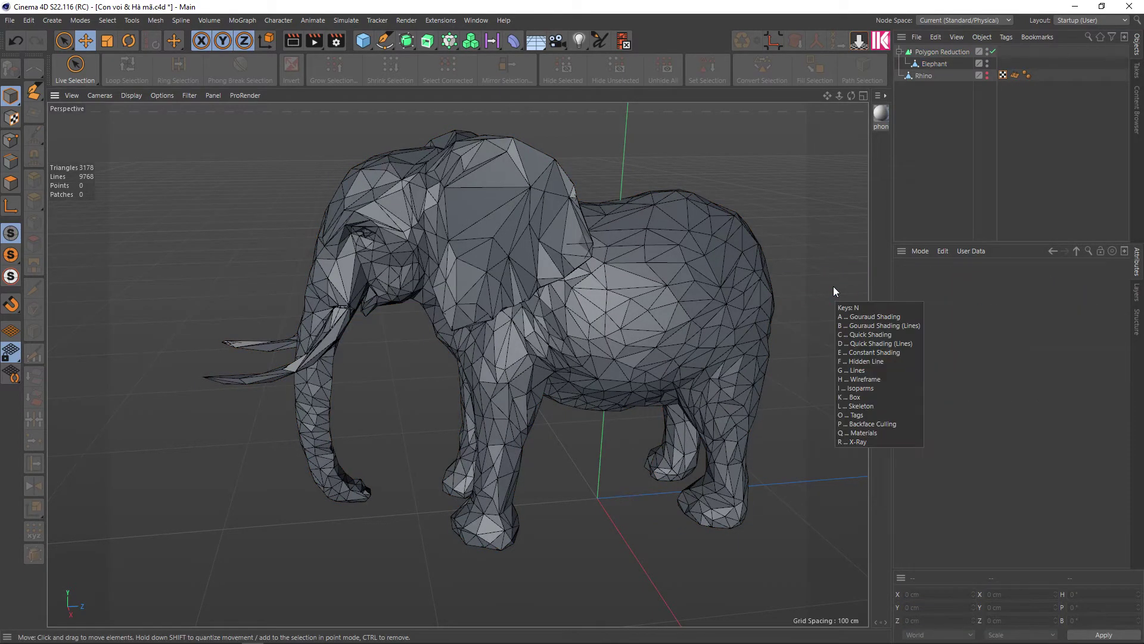
scroll(384, 309, up, 3)
alt+drag(428, 332, 471, 344)
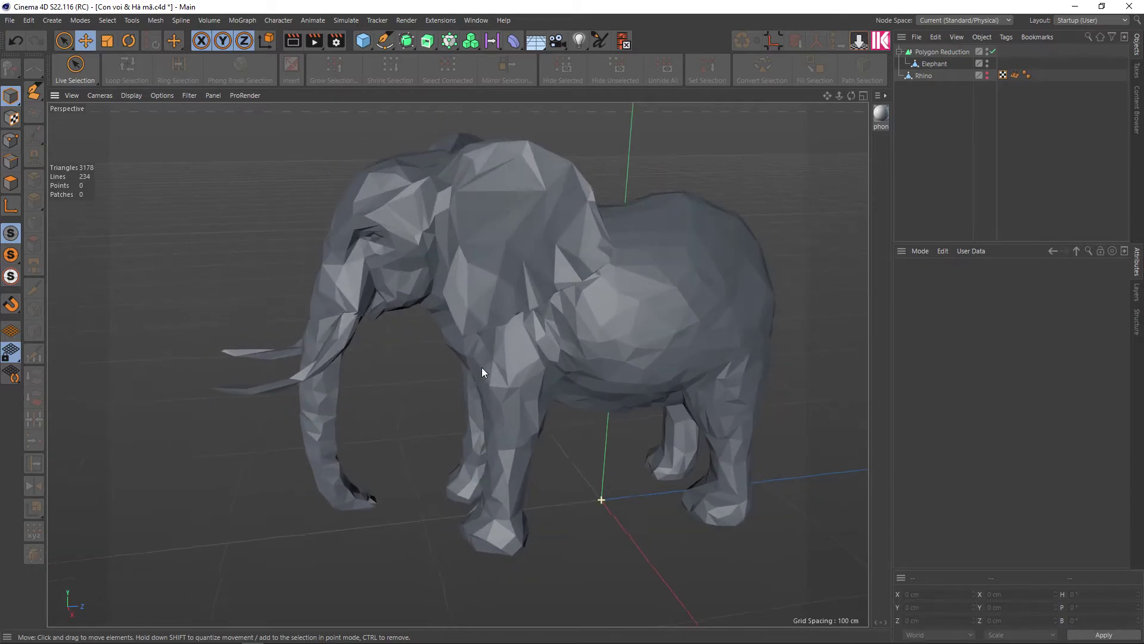
click(942, 52)
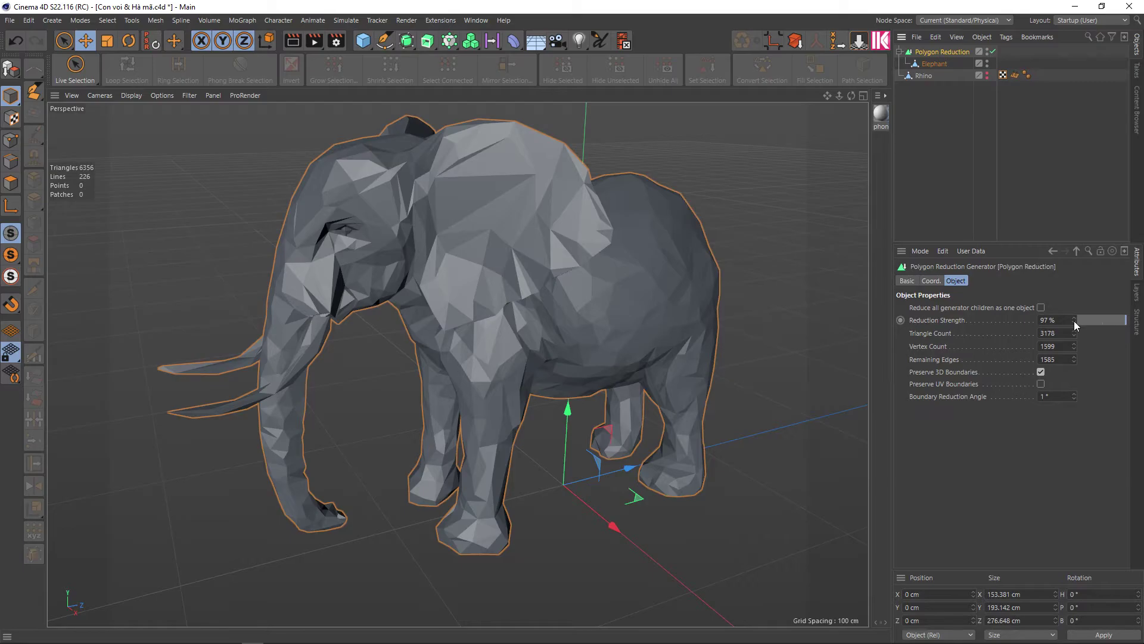
click(1073, 320)
click(1074, 321)
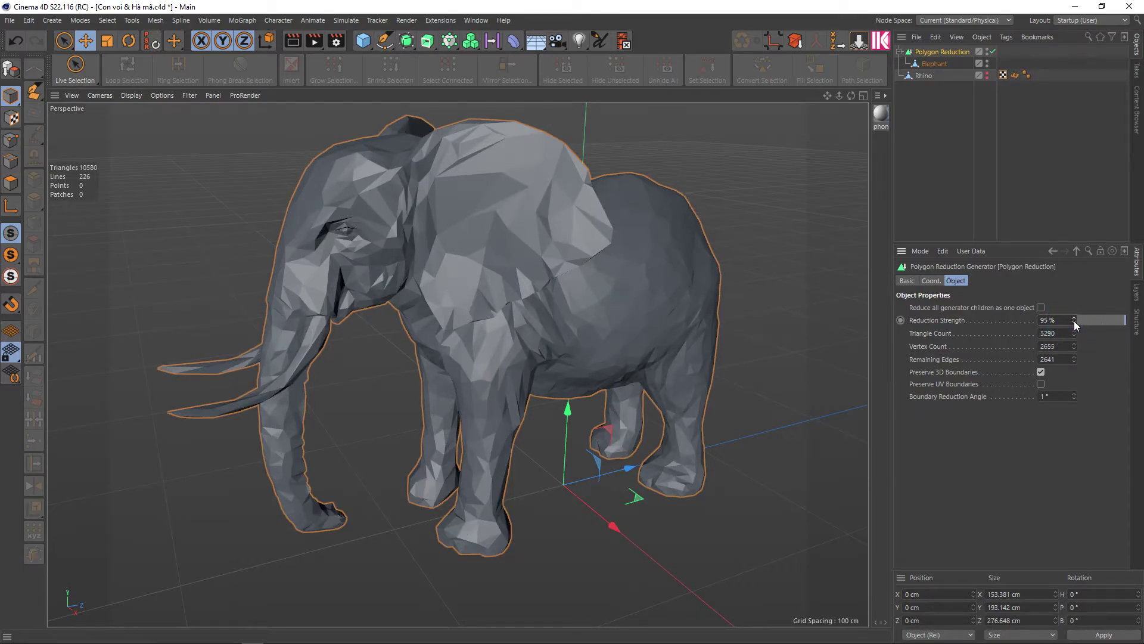
mouse_move(703, 325)
alt+mouse_down()
mouse_move(675, 309)
mouse_move(688, 326)
alt+mouse_up()
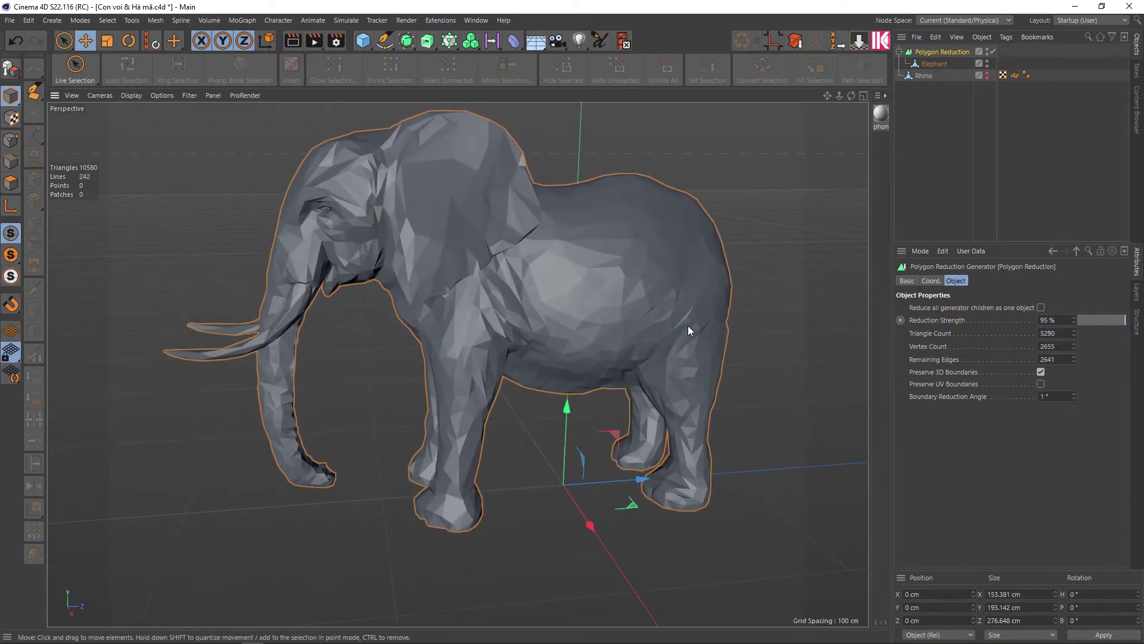
click(1074, 318)
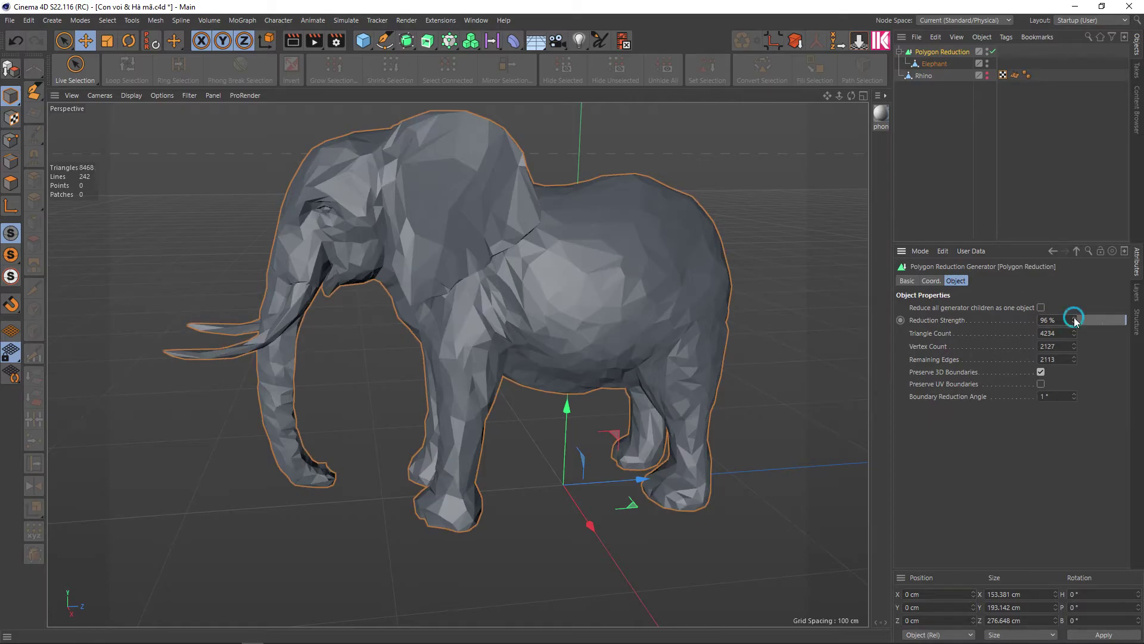
click(1074, 318)
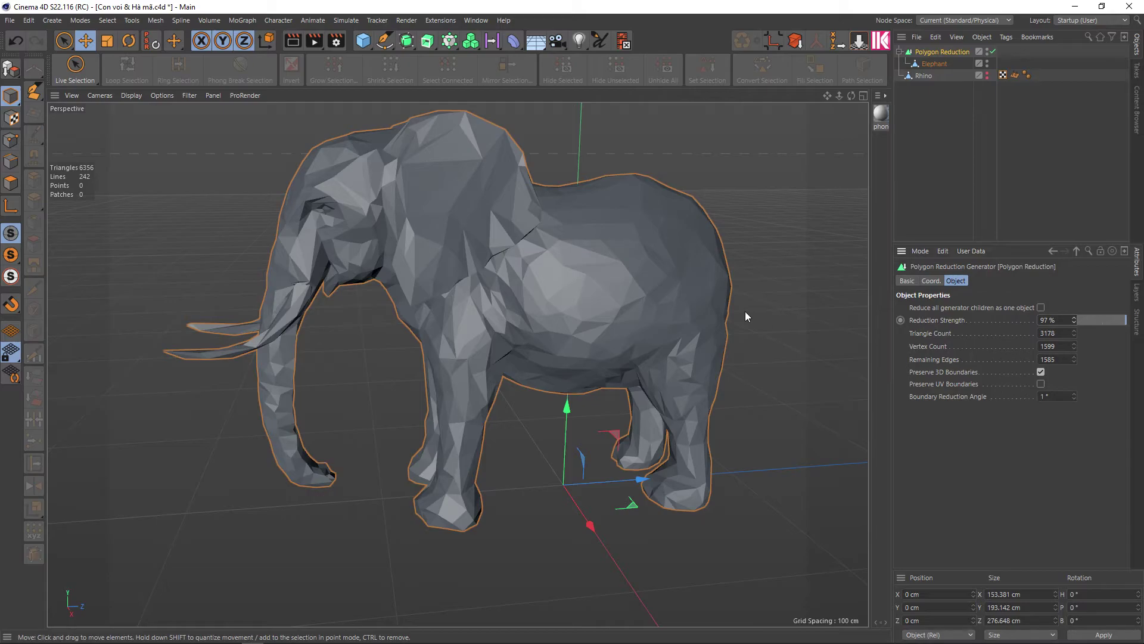
click(1074, 317)
click(1074, 322)
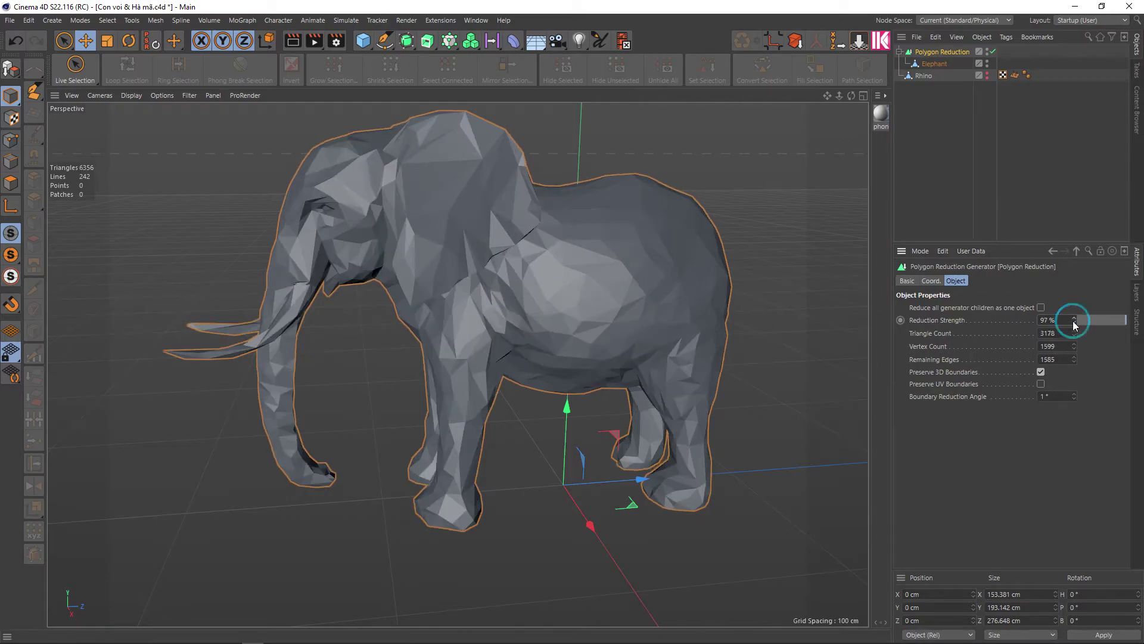
alt+drag(721, 326, 730, 337)
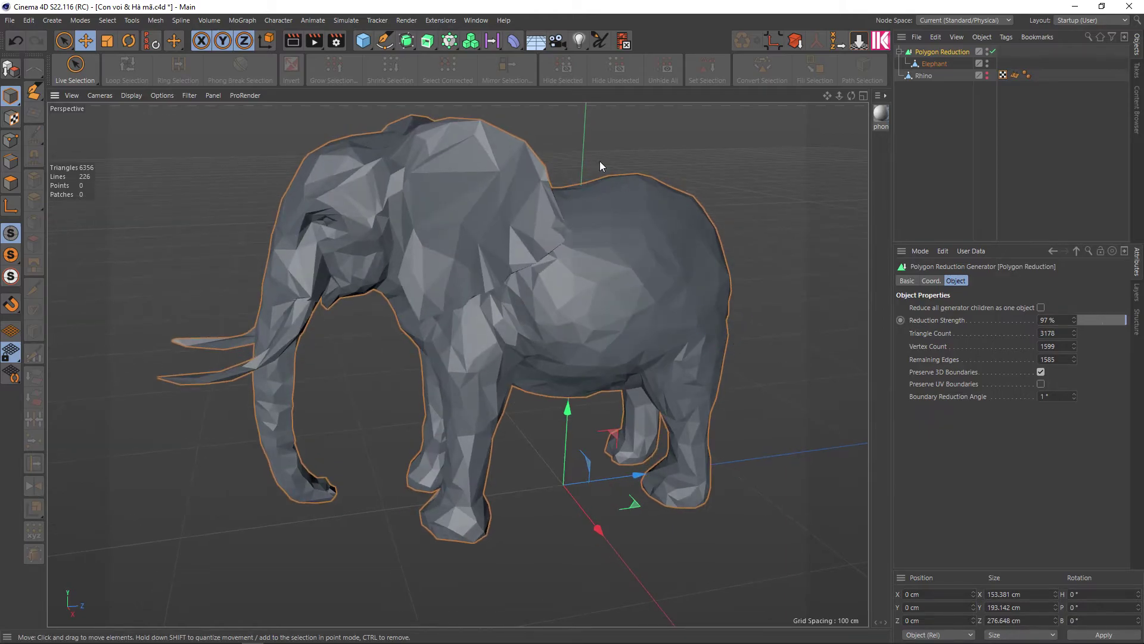
Step: Add a Floor and a Physical Sky to the elephant scene
click(534, 43)
click(534, 42)
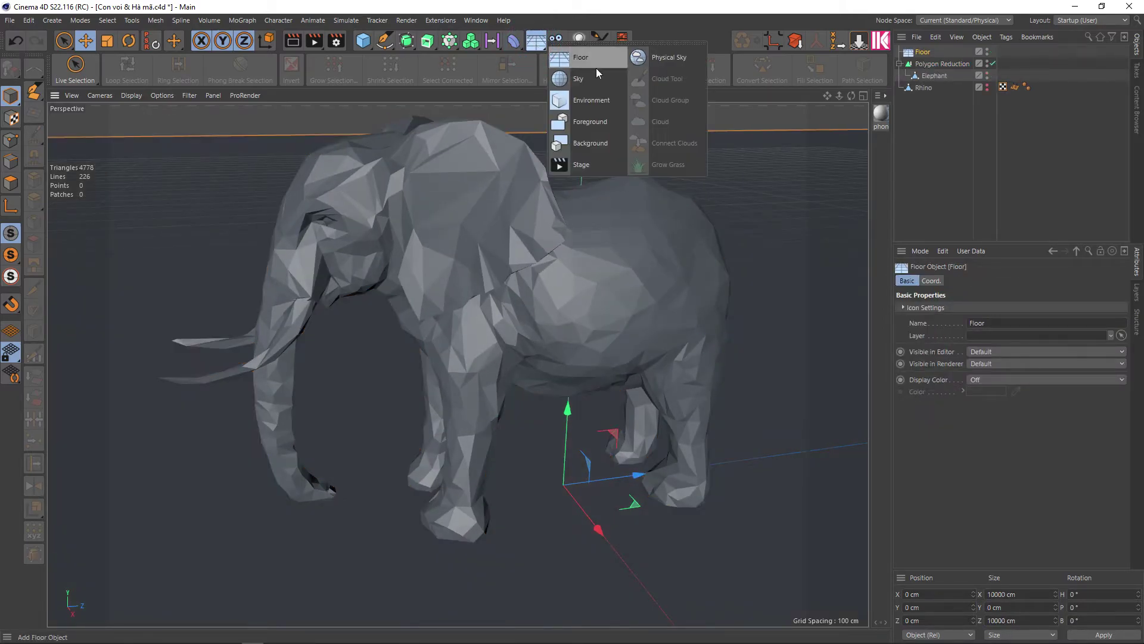
click(673, 55)
alt+drag(620, 247, 624, 249)
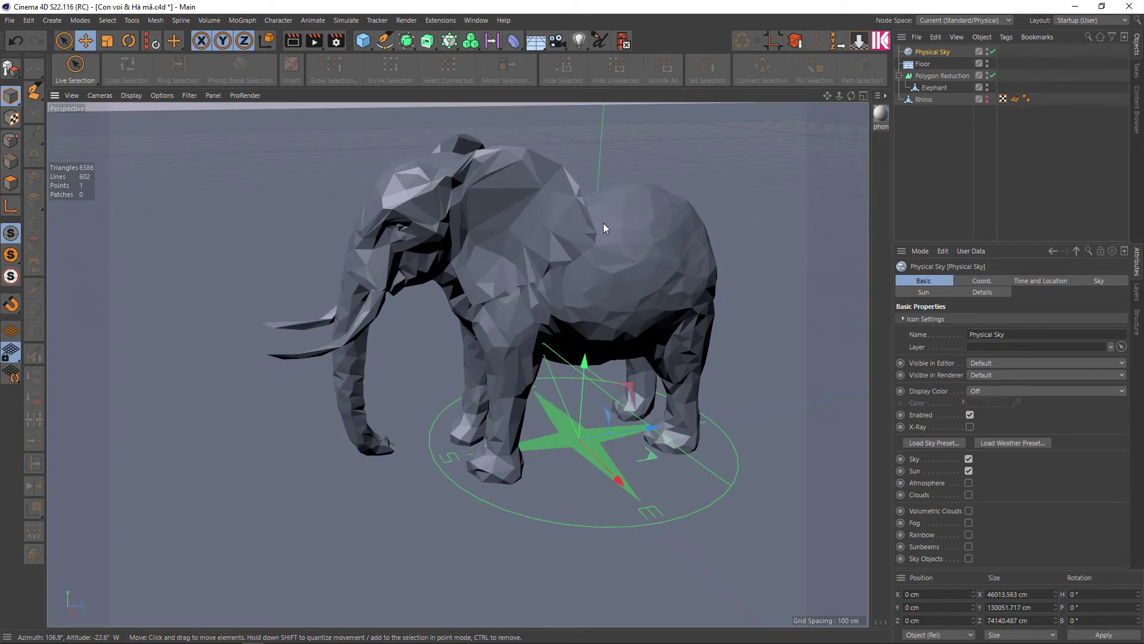
Step: Add a render effect in Render Settings and open the phong2SG material's Color settings
click(336, 40)
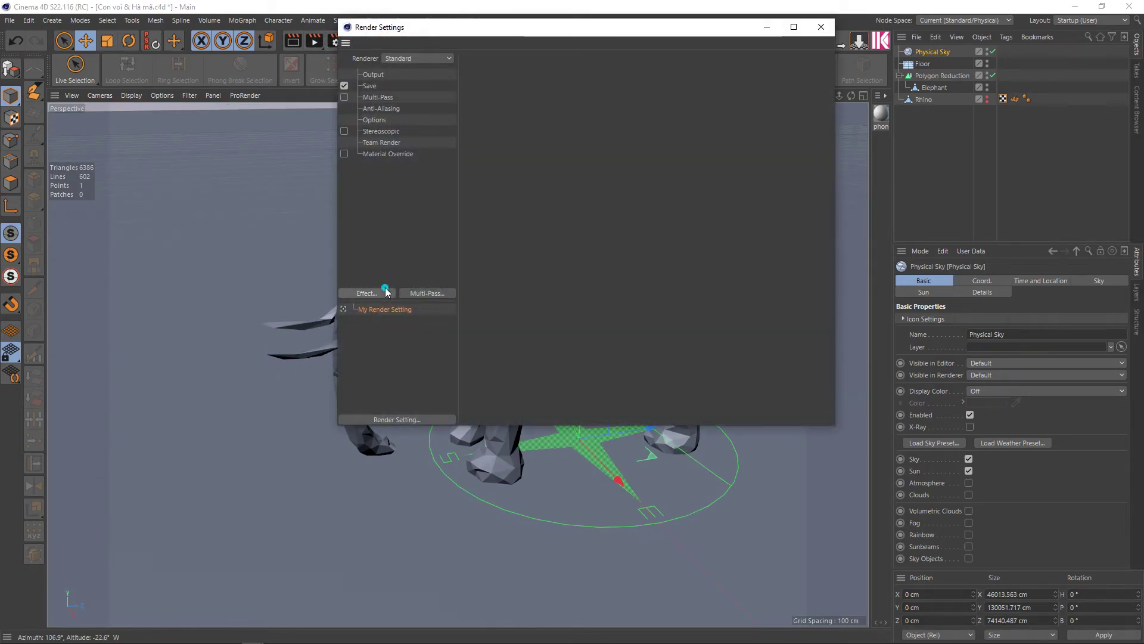
click(386, 292)
click(821, 27)
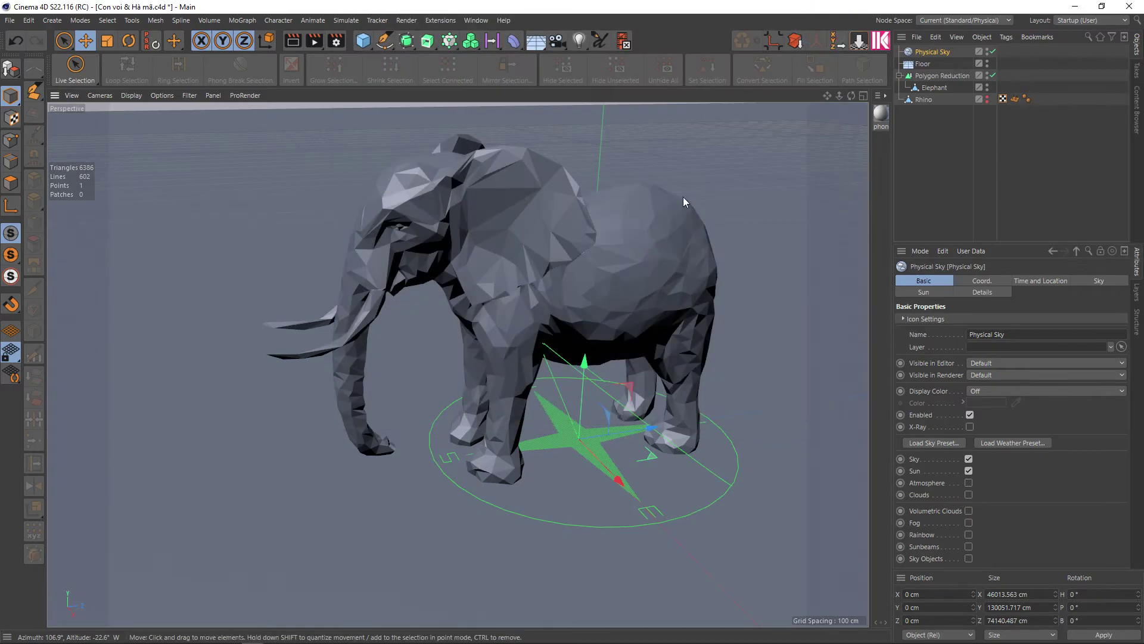
alt+drag(683, 196, 697, 191)
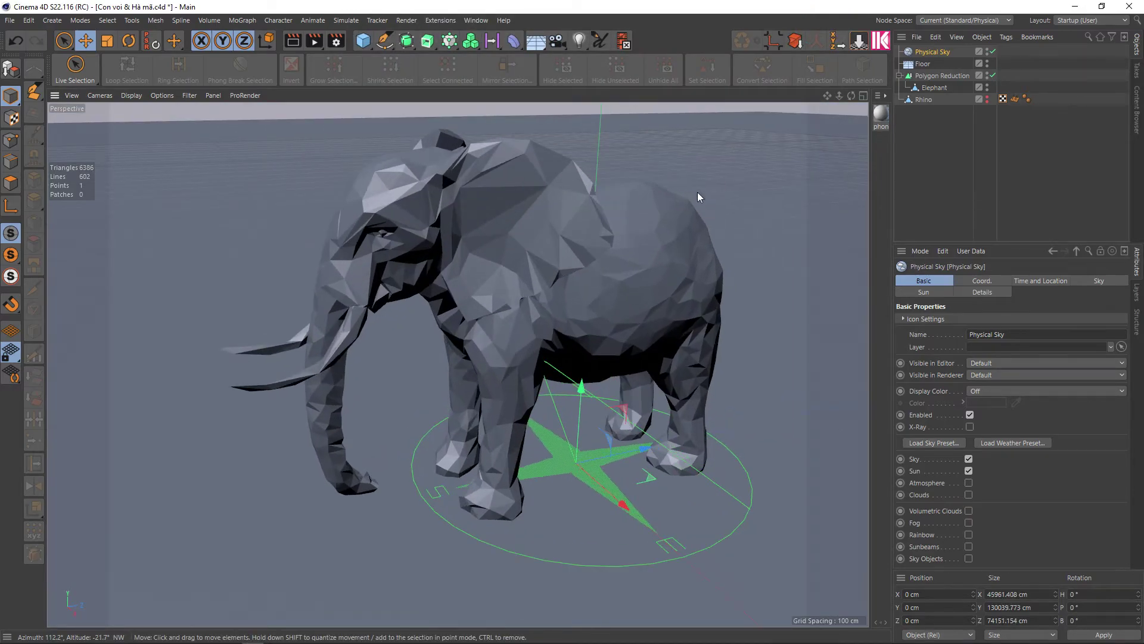
alt+middle_drag(699, 196, 613, 154)
click(880, 114)
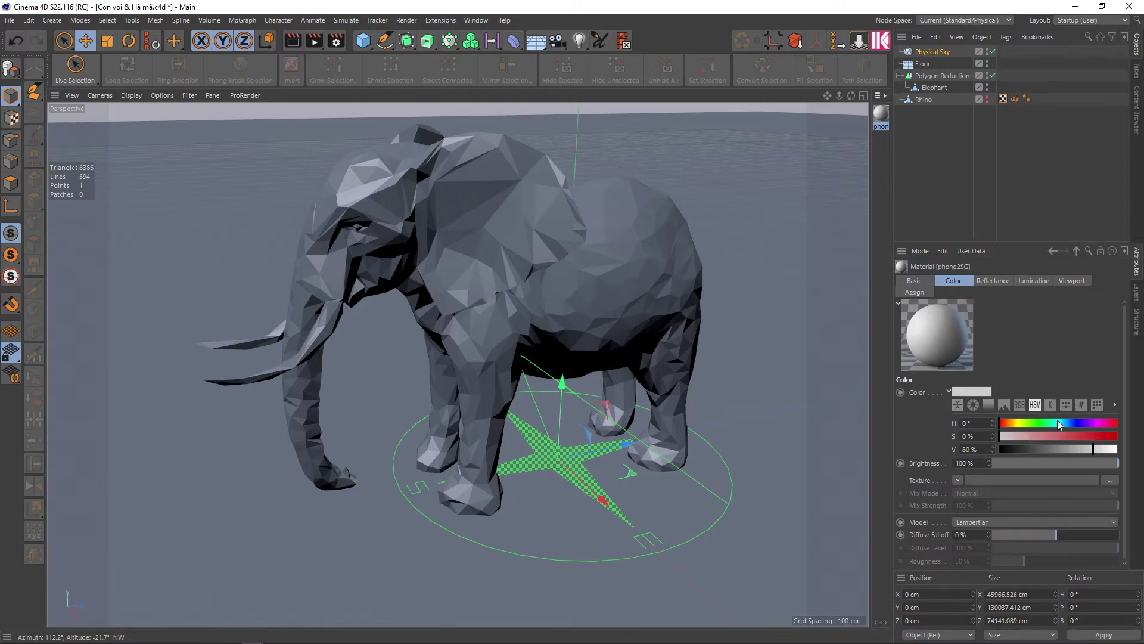
Step: Set the material colour to pale lavender: H 271°, S 16%, V 85%
click(1088, 422)
drag(1043, 436, 1027, 437)
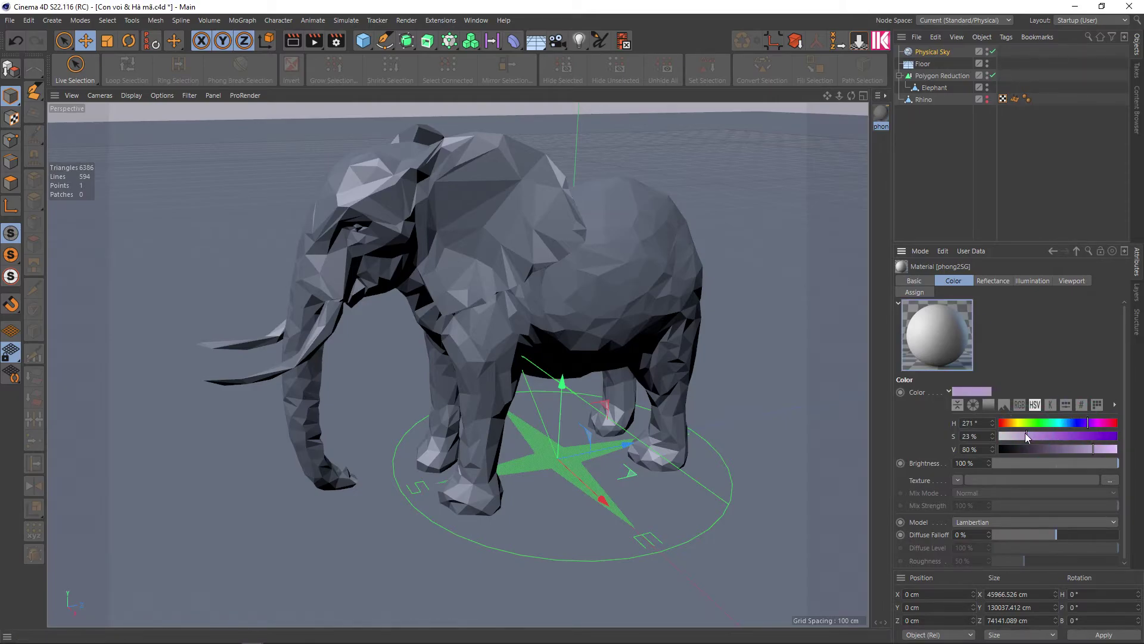
drag(1094, 448, 1118, 450)
click(1100, 449)
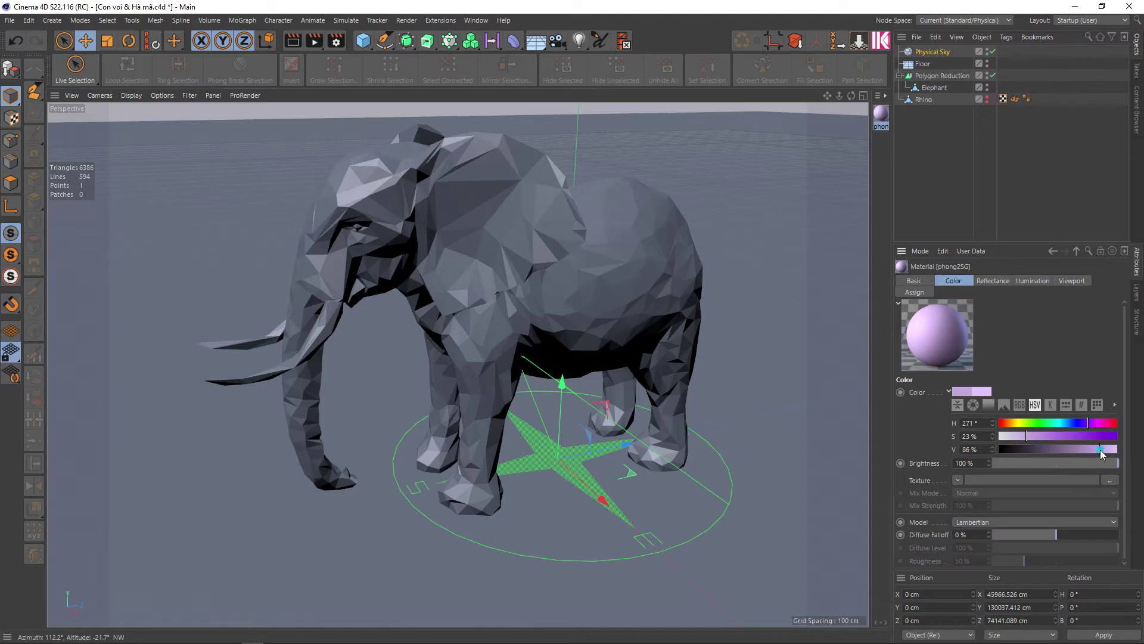
click(1017, 437)
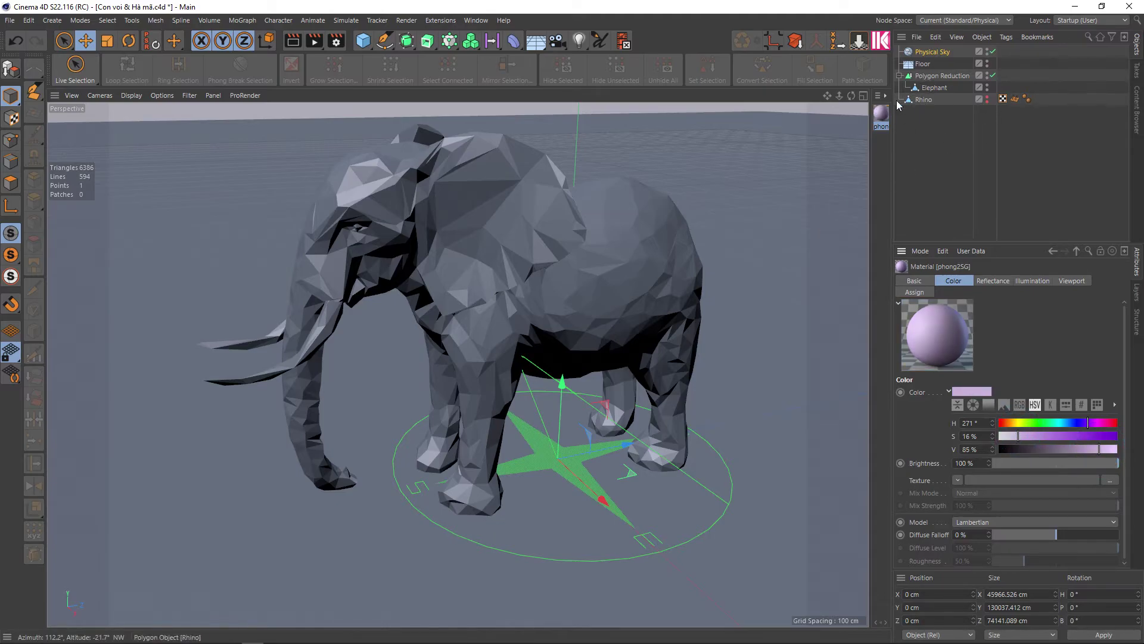
Step: Apply the lavender material to Elephant and render a Ctrl+R preview
drag(880, 114, 938, 88)
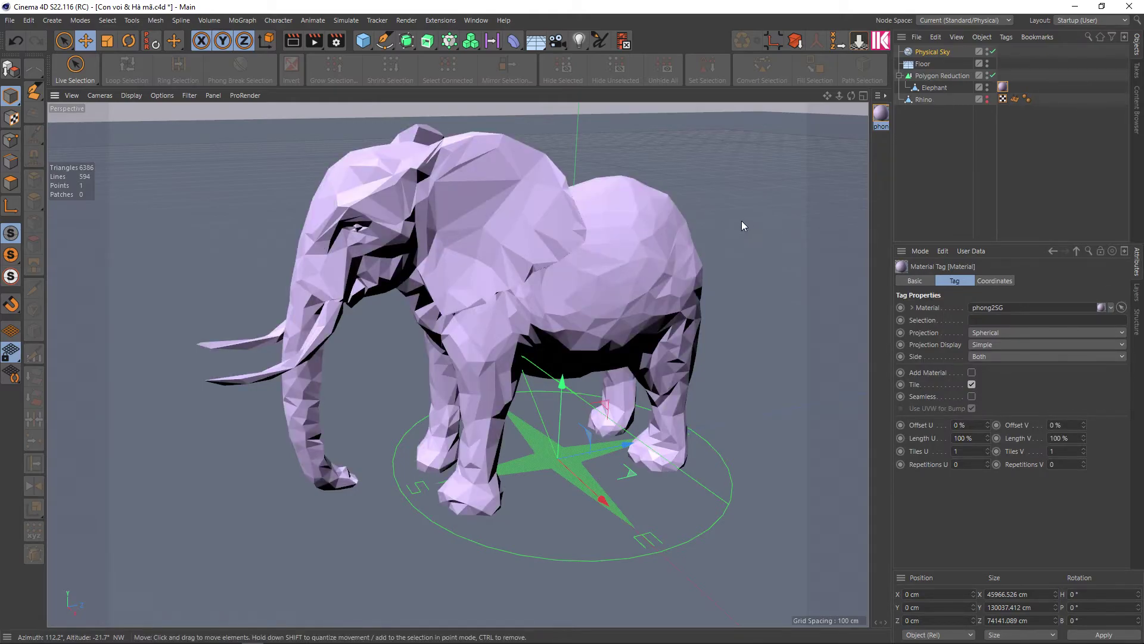
key(ctrl+r)
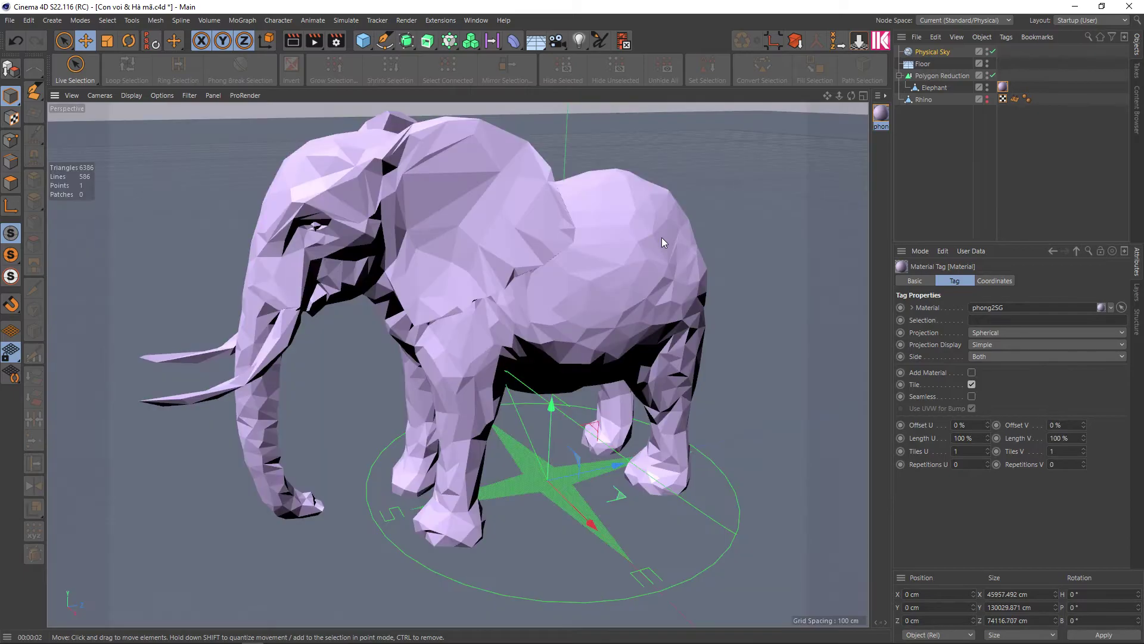
alt+middle_drag(662, 237, 650, 261)
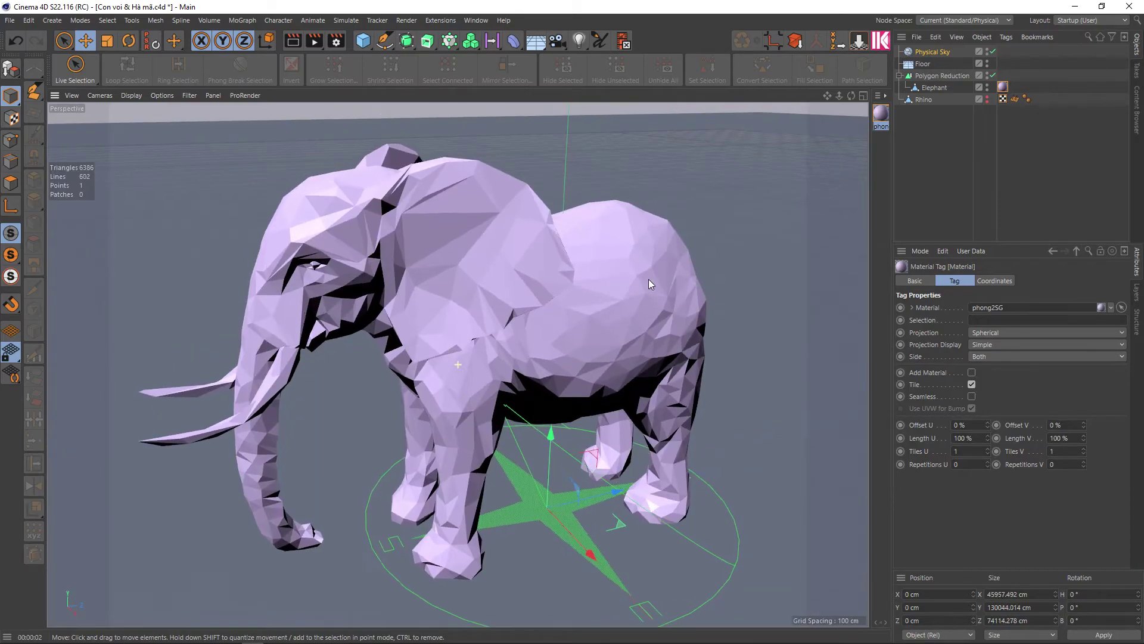
click(579, 41)
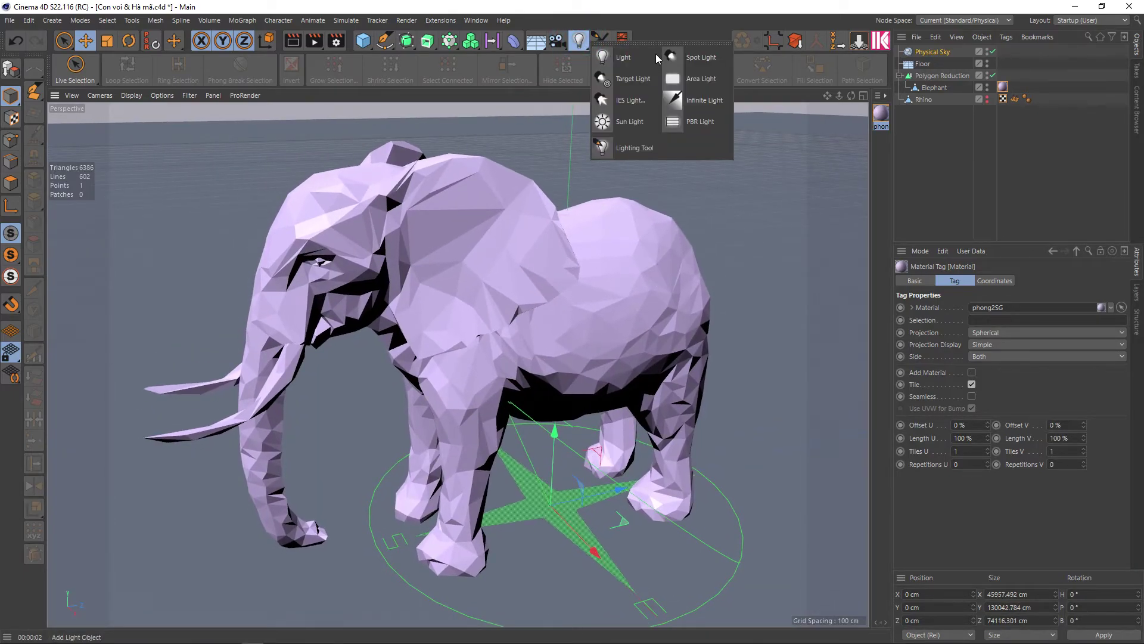
Step: Add a light near the elephant and set its intensity to 50%
click(620, 58)
mouse_move(554, 438)
mouse_down()
mouse_move(646, 483)
mouse_move(758, 352)
mouse_move(833, 471)
mouse_move(807, 456)
mouse_up()
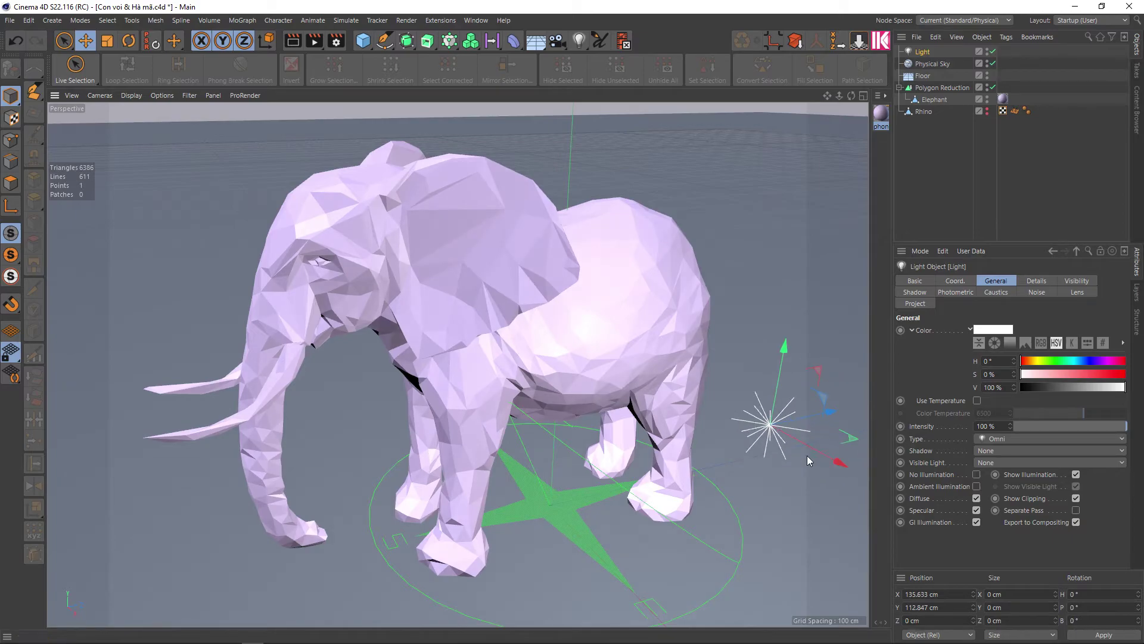
double_click(1006, 425)
text(50)
key(Return)
Step: Reposition the light beside the elephant and reselect Polygon Reduction
drag(784, 346, 782, 374)
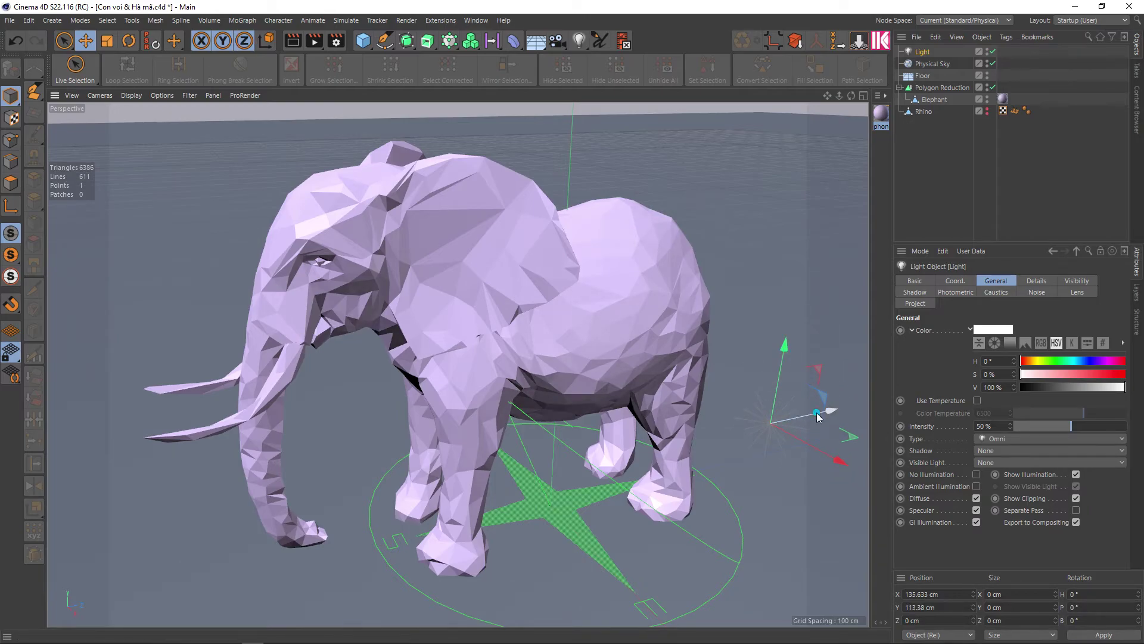
drag(696, 393, 620, 399)
alt+drag(490, 371, 564, 346)
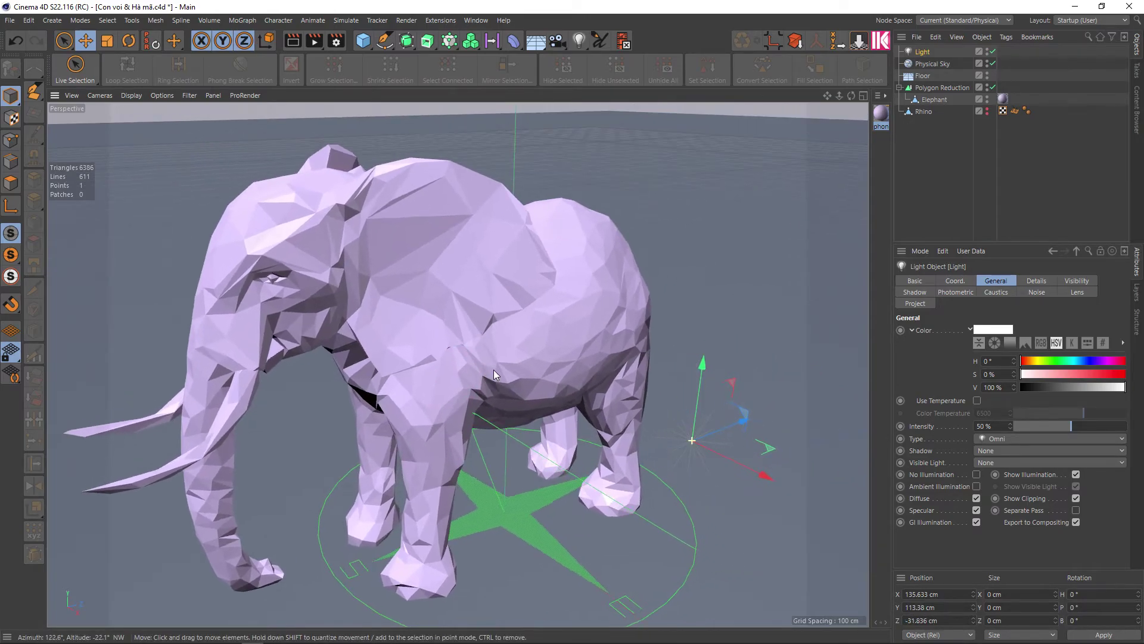
click(564, 346)
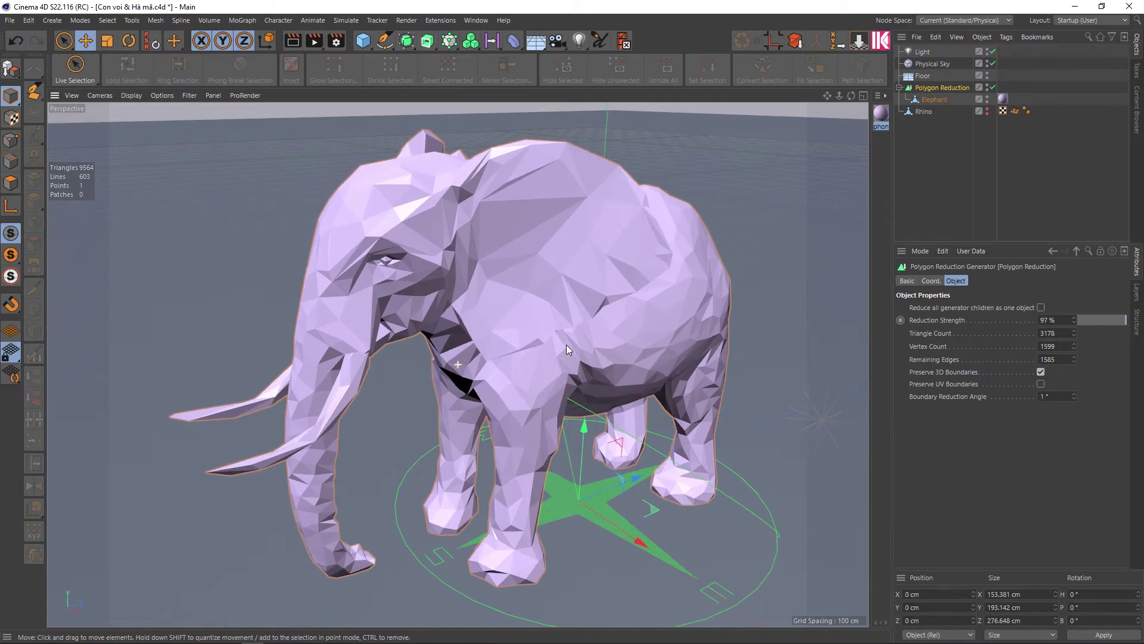
Step: Start the Interactive Render Region to preview the shaded elephant
alt+middle_drag(564, 346, 572, 344)
key(alt+r)
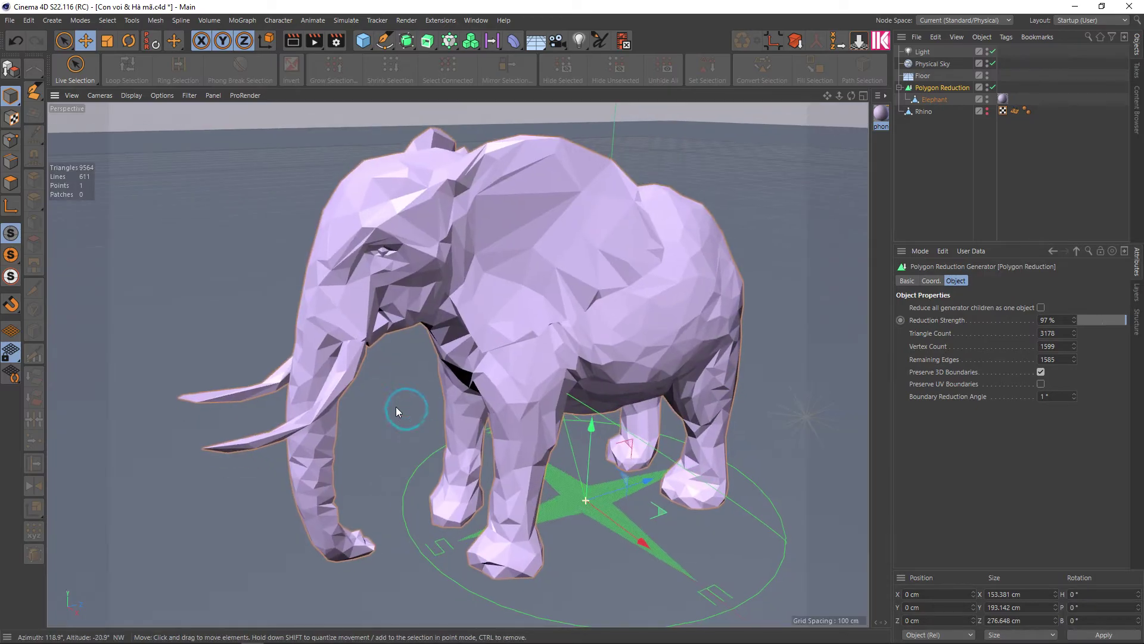
alt+drag(396, 407, 418, 408)
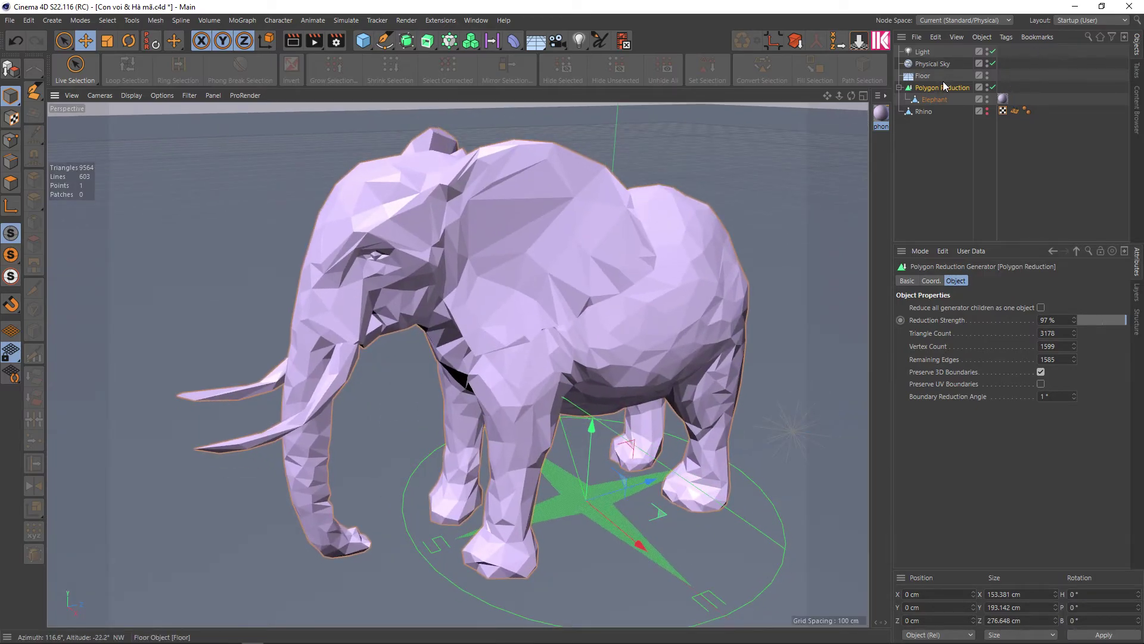
Step: Set the Polygon Reduction strength to 94%, then select the Floor
click(1075, 322)
click(1074, 323)
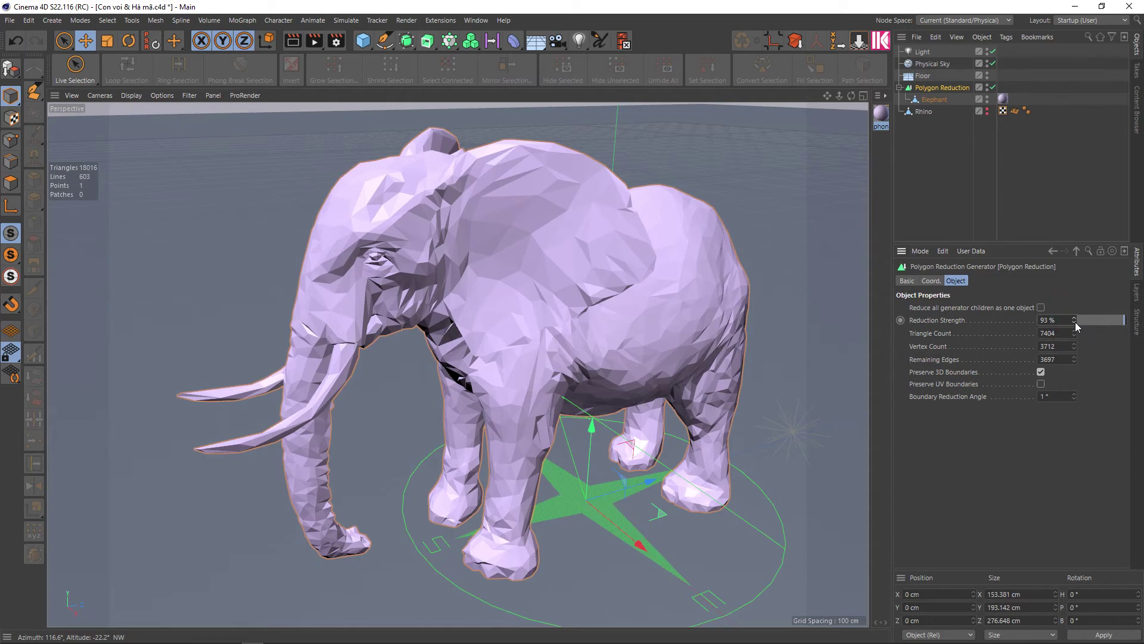
click(1074, 318)
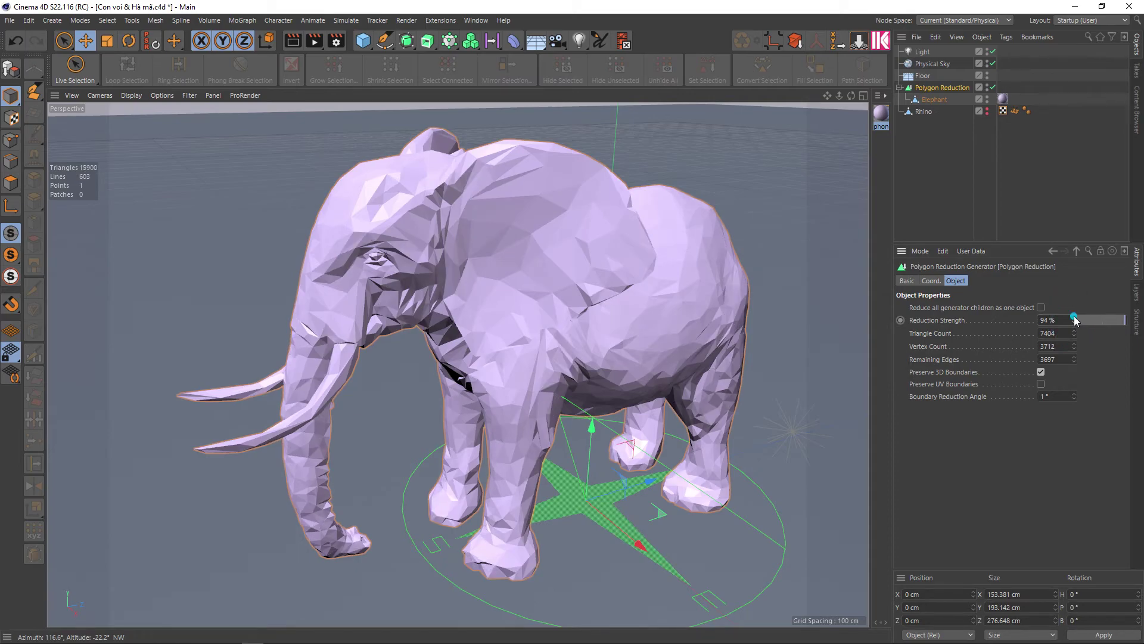
click(677, 161)
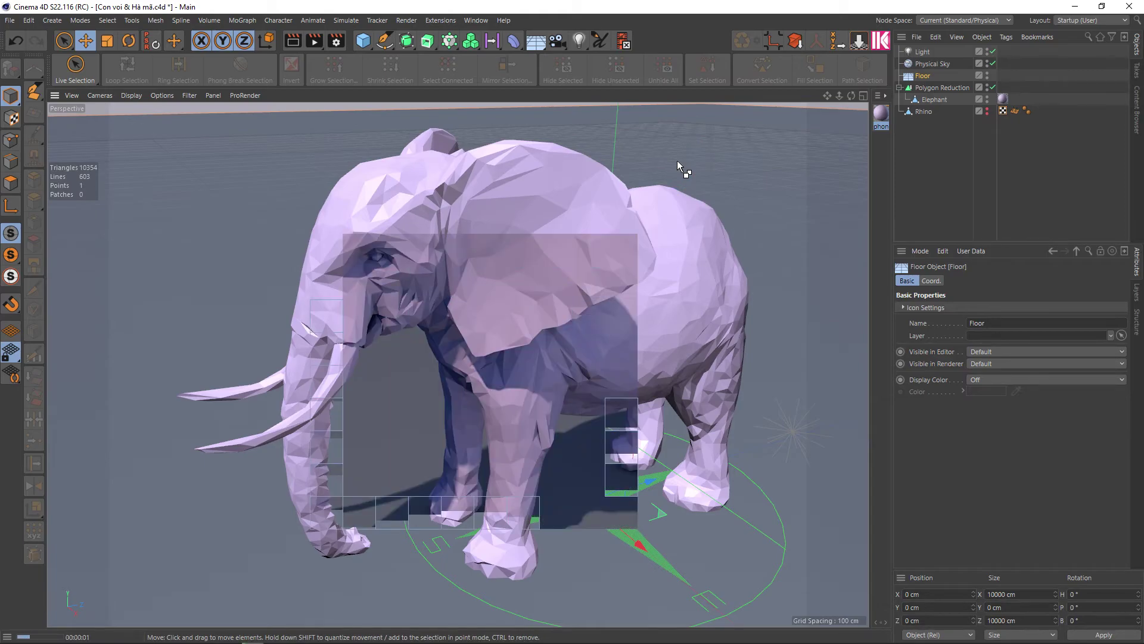
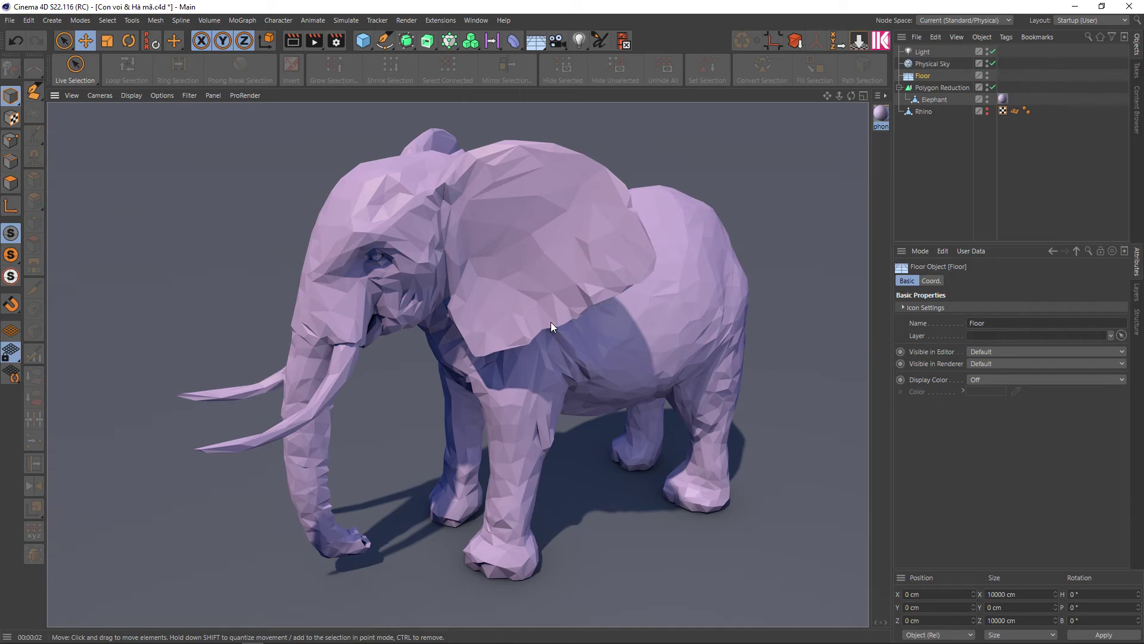
Step: Select the Polygon Reduction generator on the elephant, then bring up the Assets Game links page
click(942, 87)
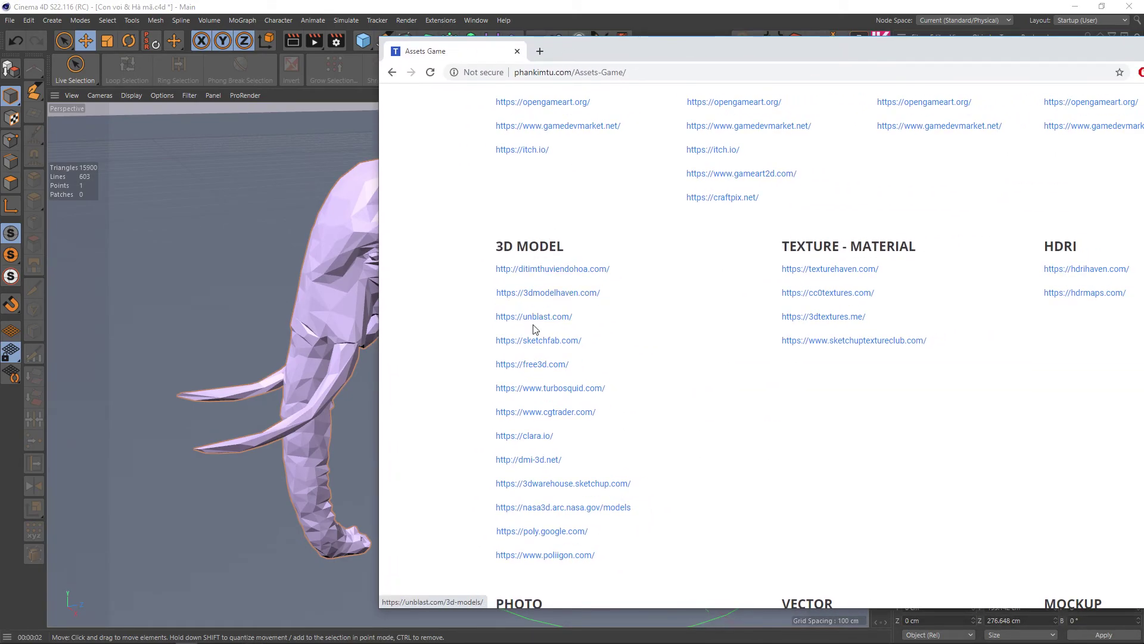
Step: Open 3D Model Haven, unblast and Sketchfab popular models in separate browser tabs
click(545, 294)
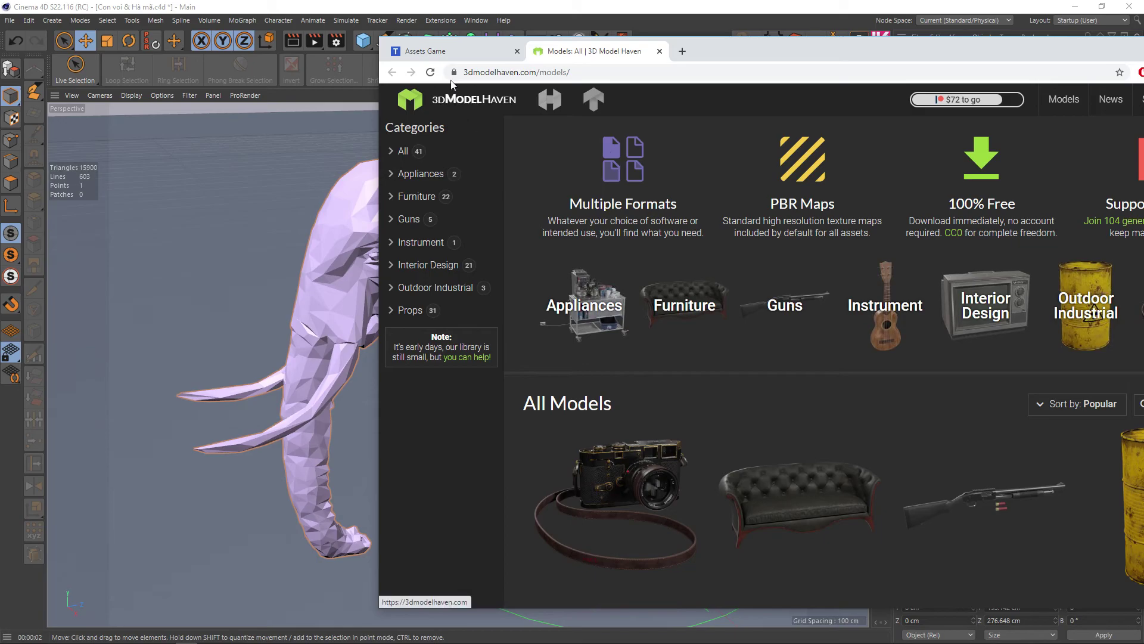
click(441, 50)
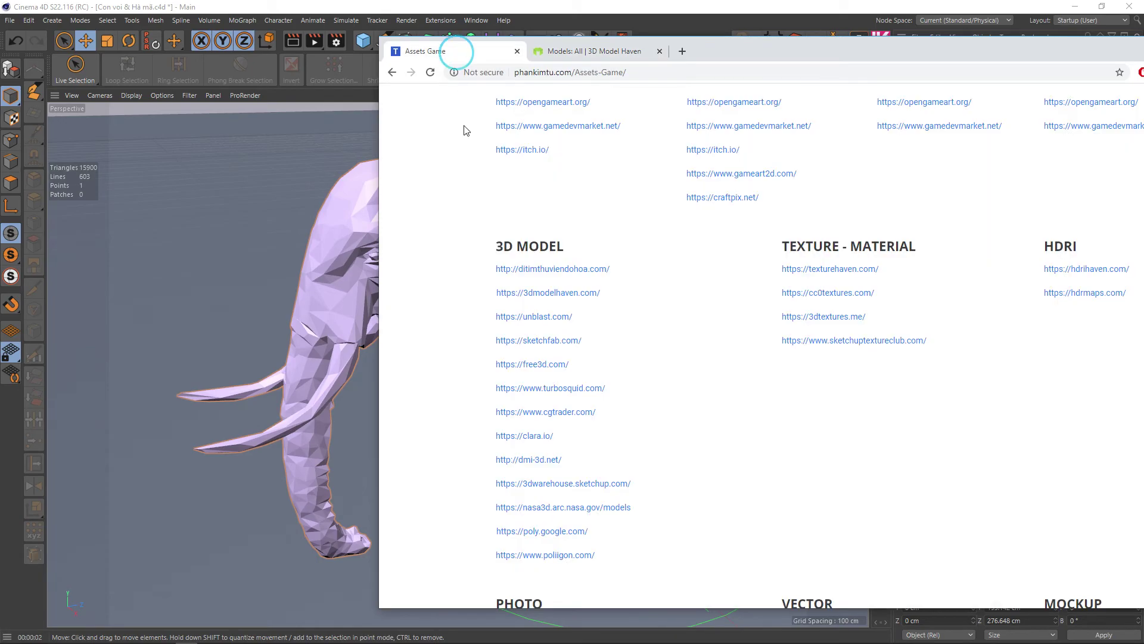
click(512, 320)
click(470, 54)
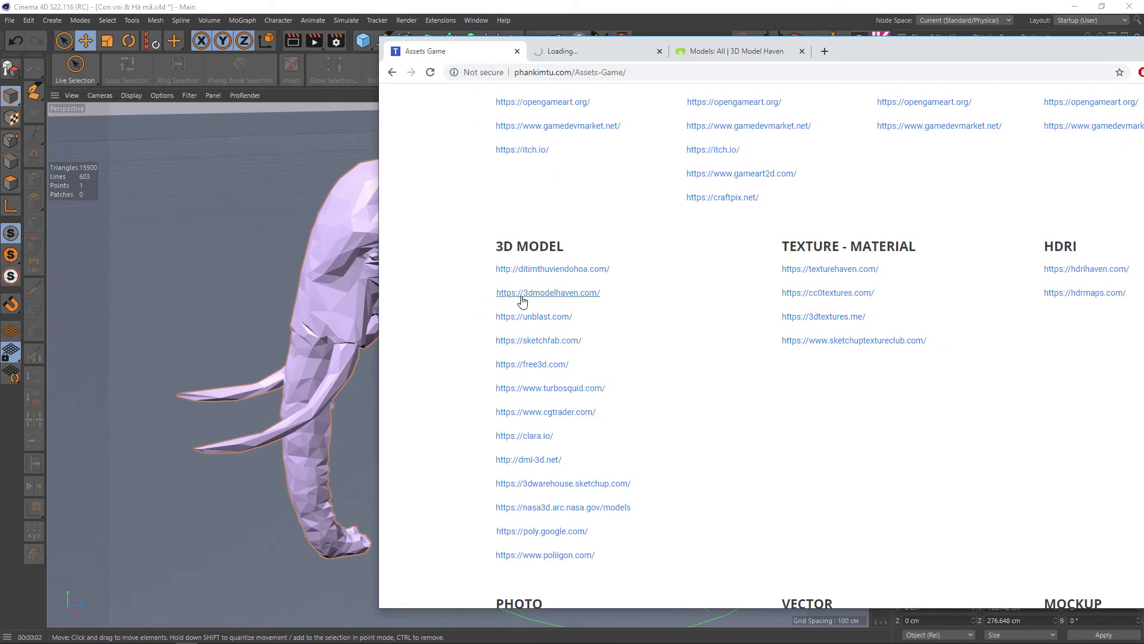
click(532, 343)
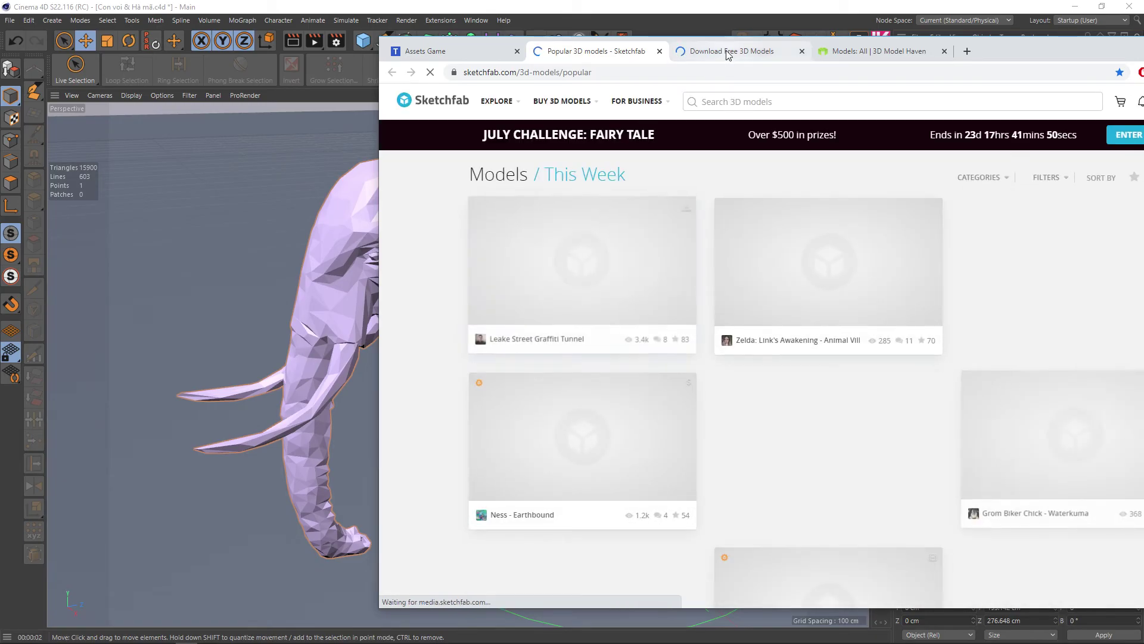
click(728, 52)
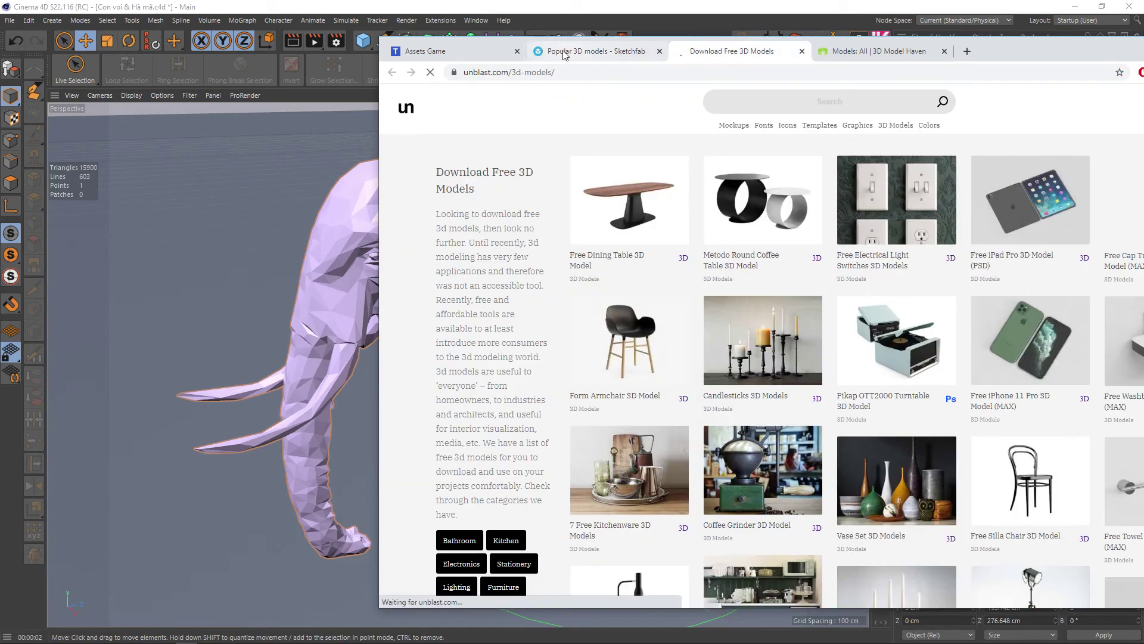
Step: Open Free3D and 3D Warehouse in tabs, then show Cinema 4D's generators list
click(467, 53)
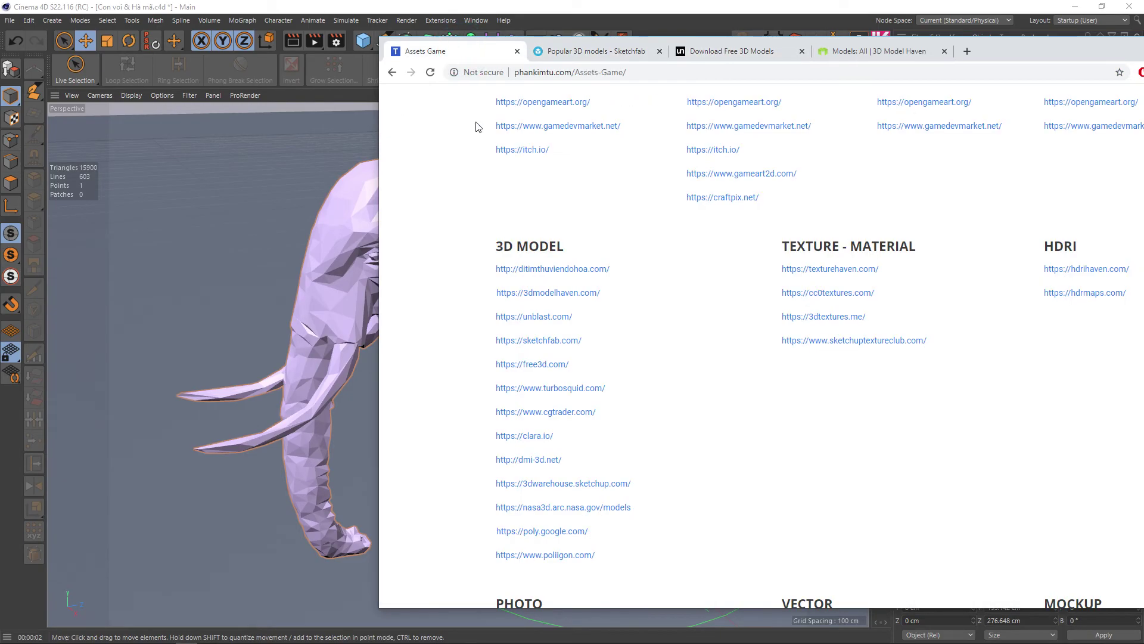
click(538, 366)
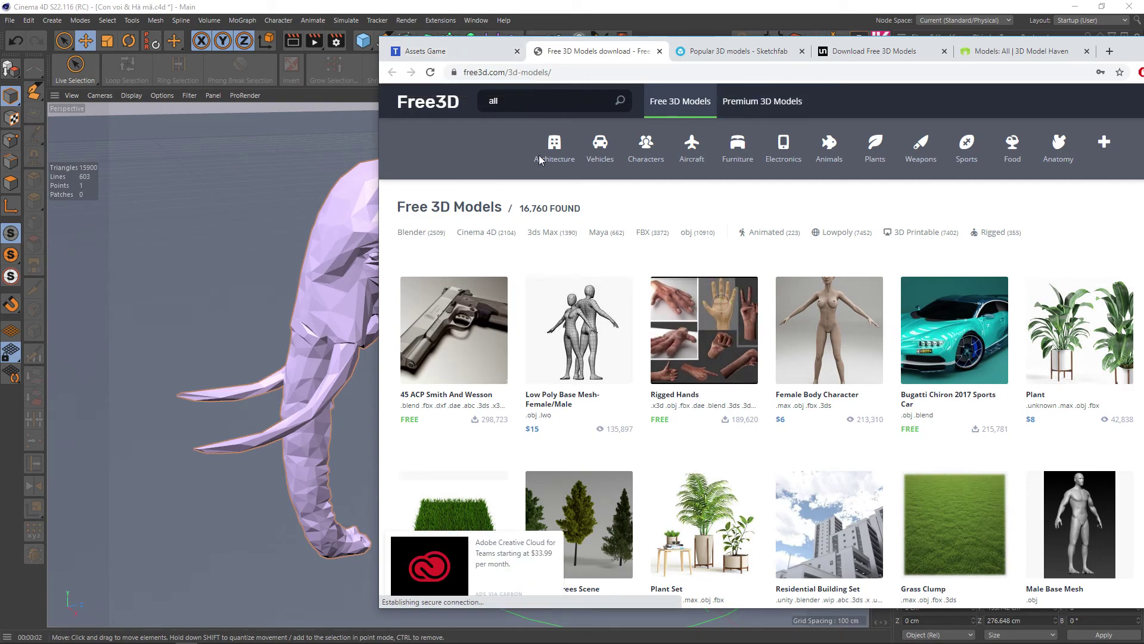
click(451, 53)
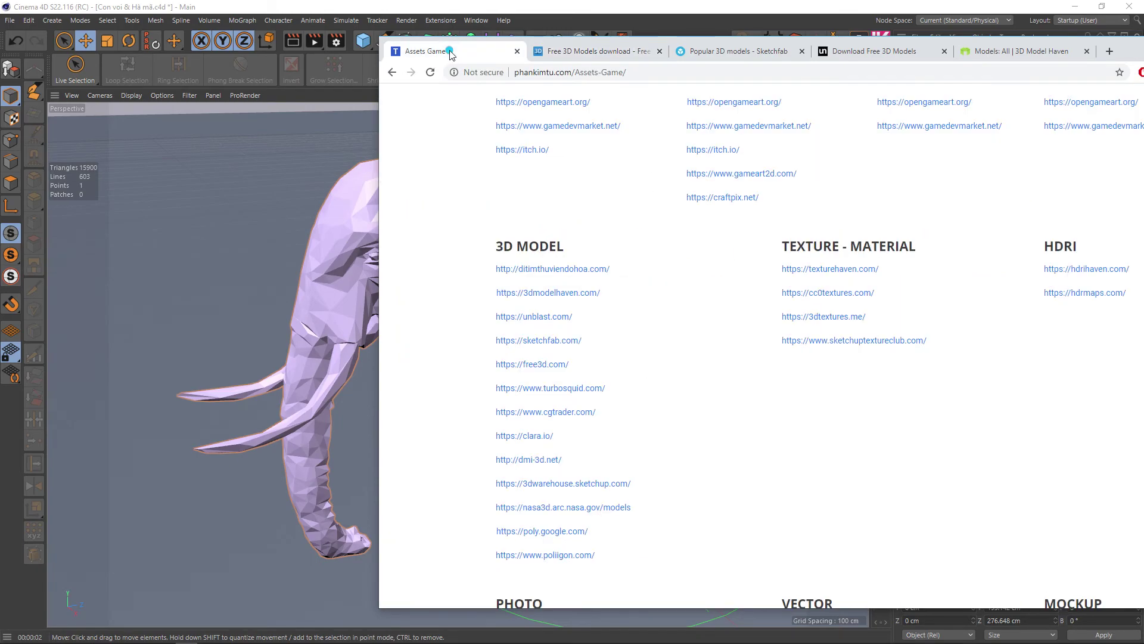
click(542, 484)
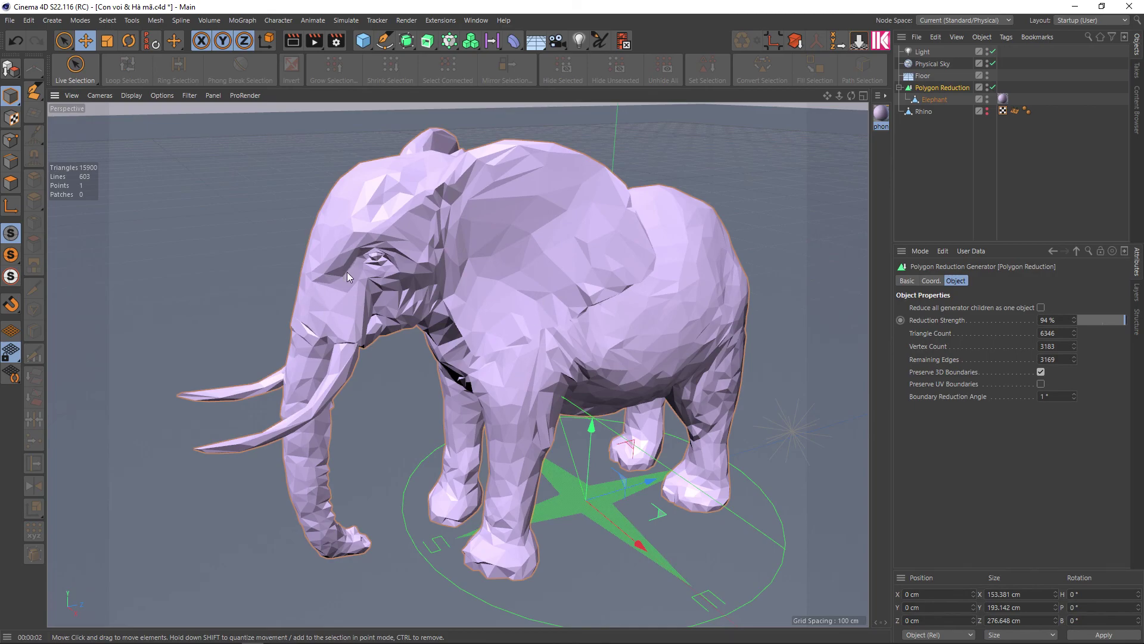
click(406, 41)
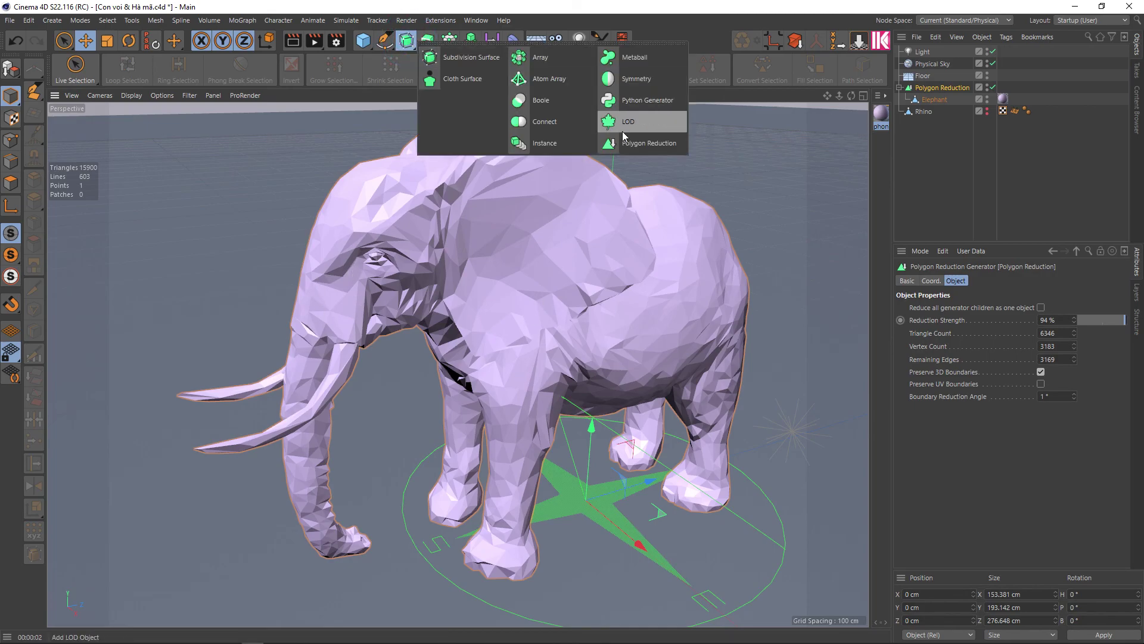